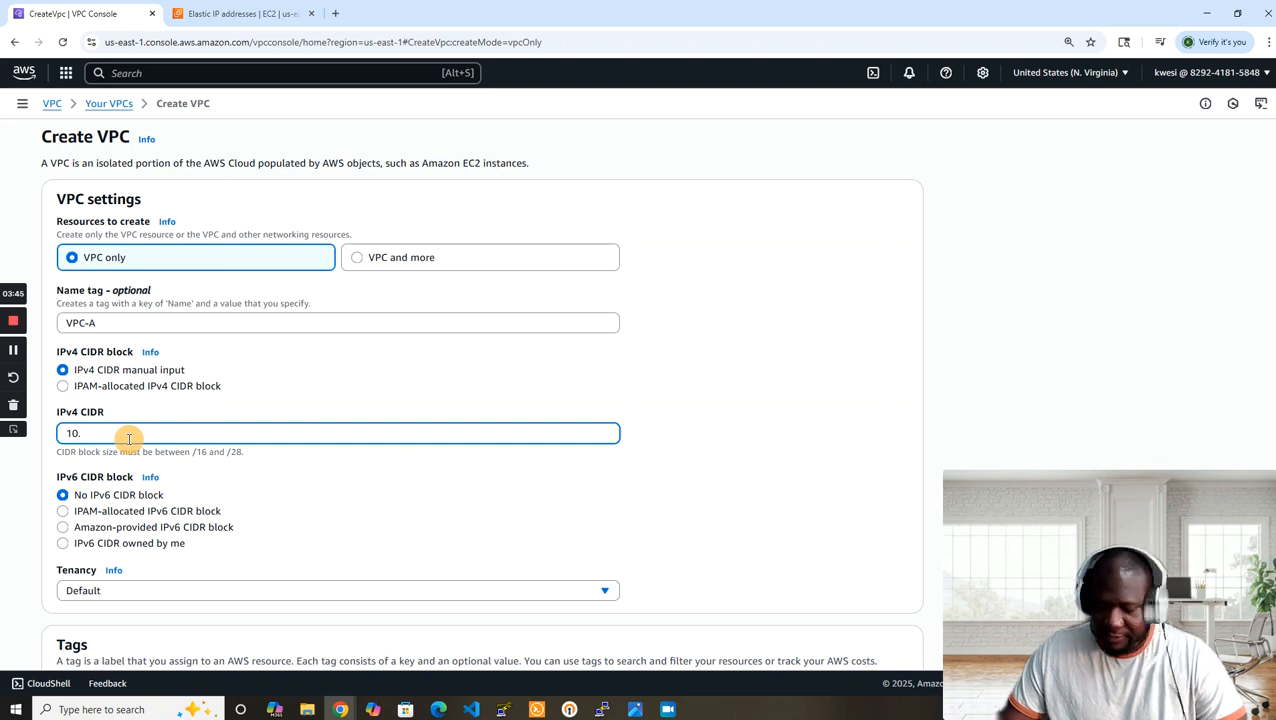
# Set the IPv4 CIDR of VPC-A to 10.100.0.0/16 and create the VPC.
pyautogui.write('.0.')
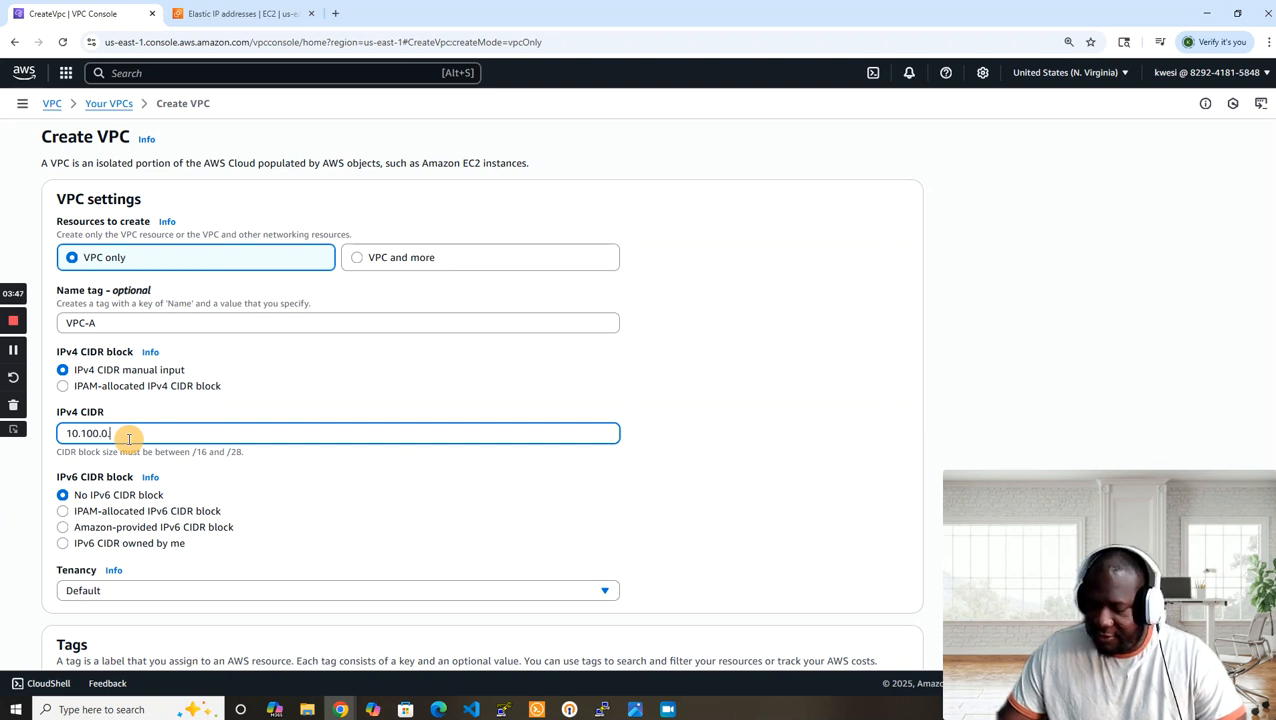
pyautogui.write('0/16')
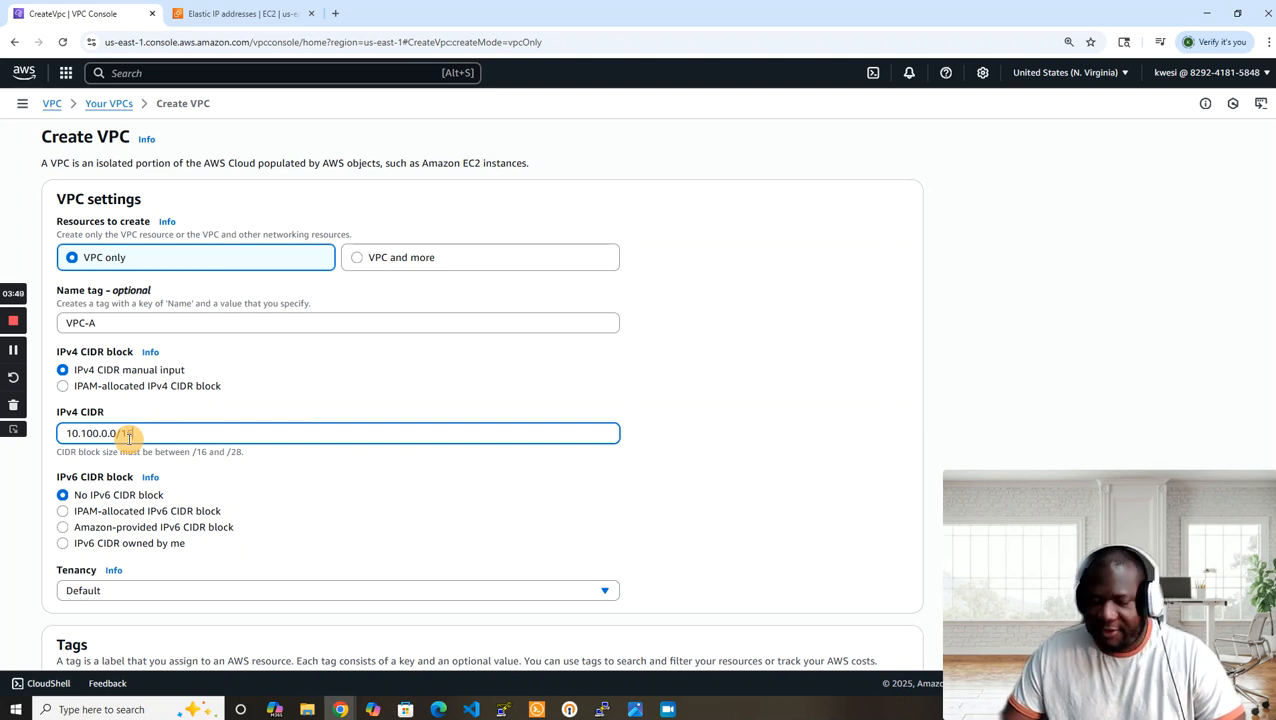
pyautogui.moveTo(1123, 517); pyautogui.dragTo(1097, 362)
pyautogui.click(1095, 362)
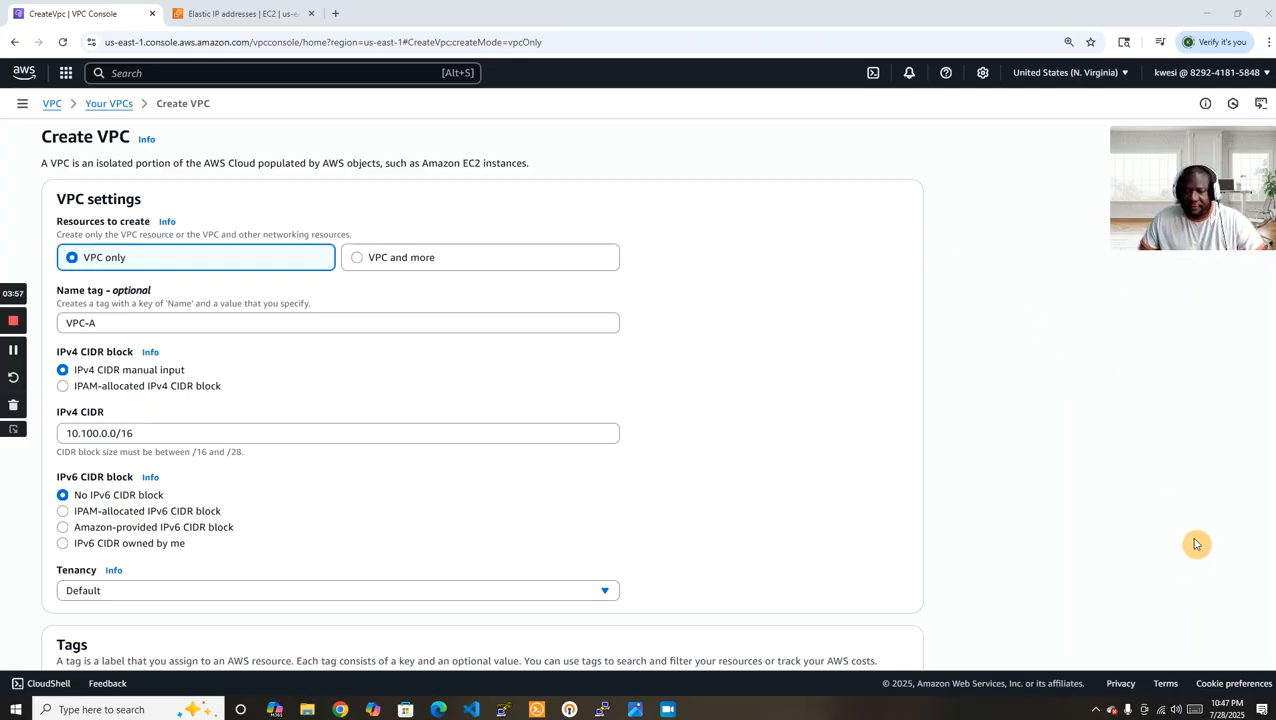
pyautogui.scroll(-2, 1182, 377)
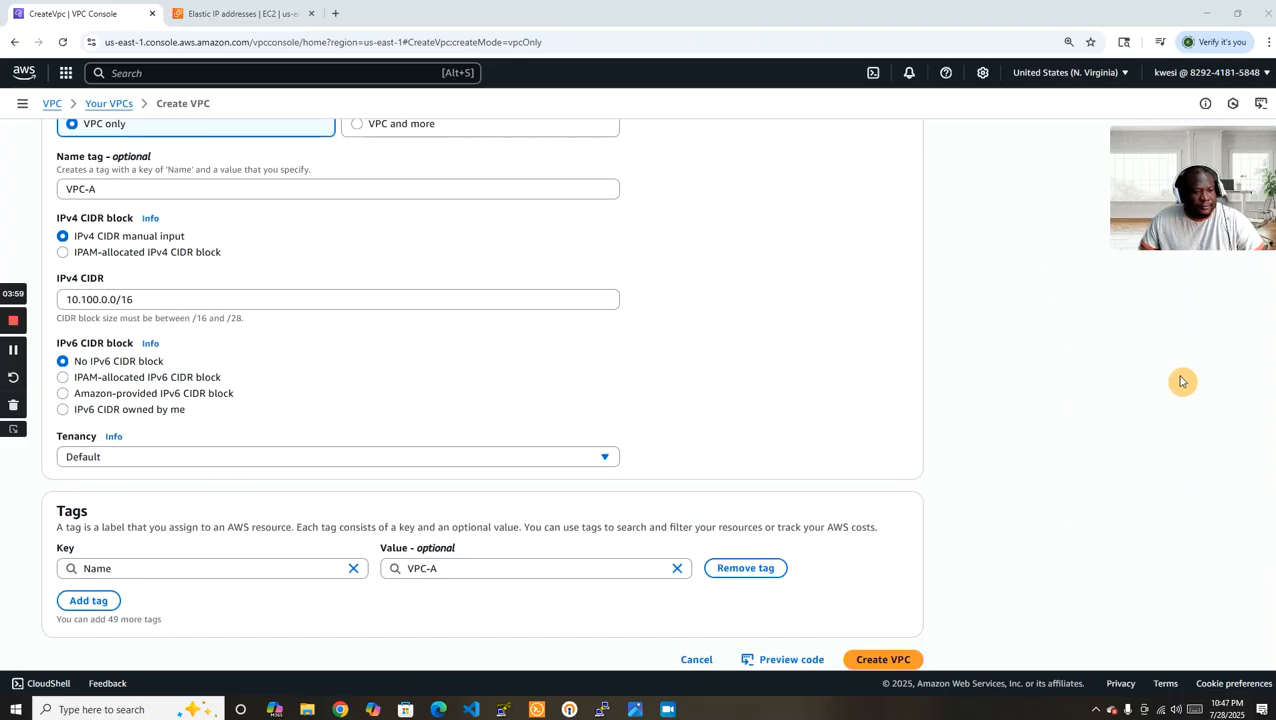
pyautogui.click(889, 644)
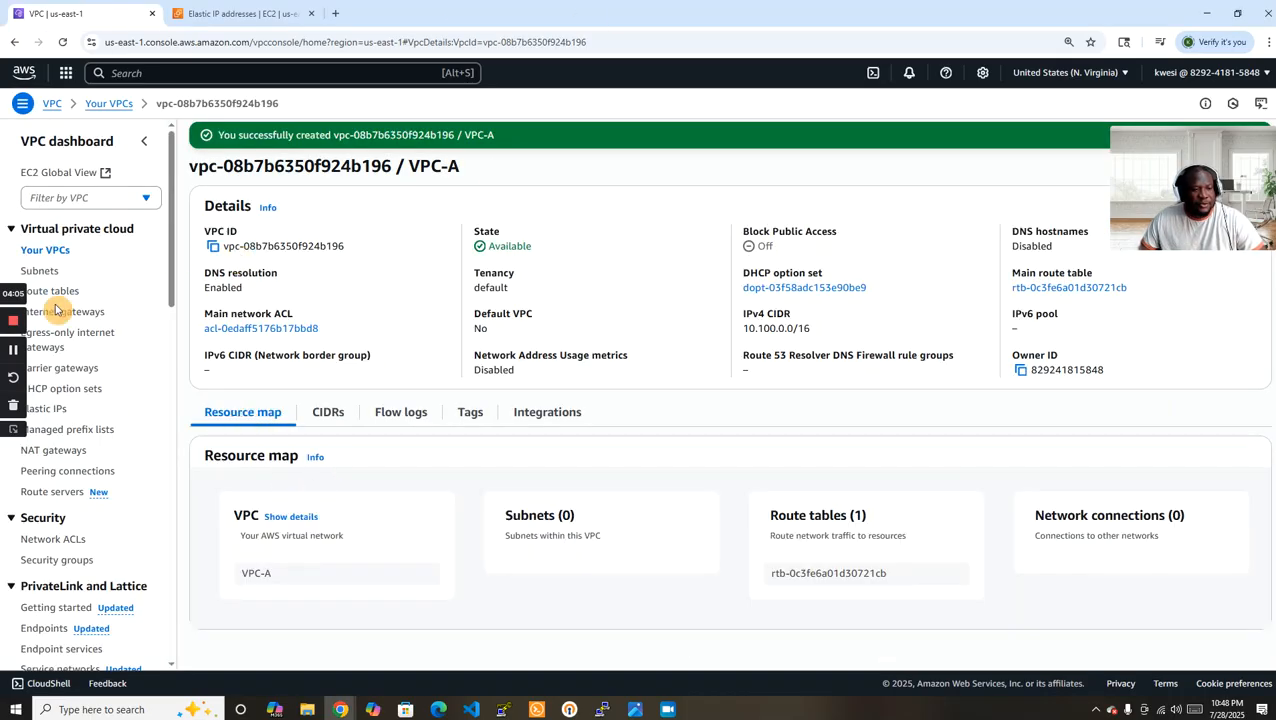
# Create an internet gateway with the name tag VPC-A-IGW.
pyautogui.click(85, 311)
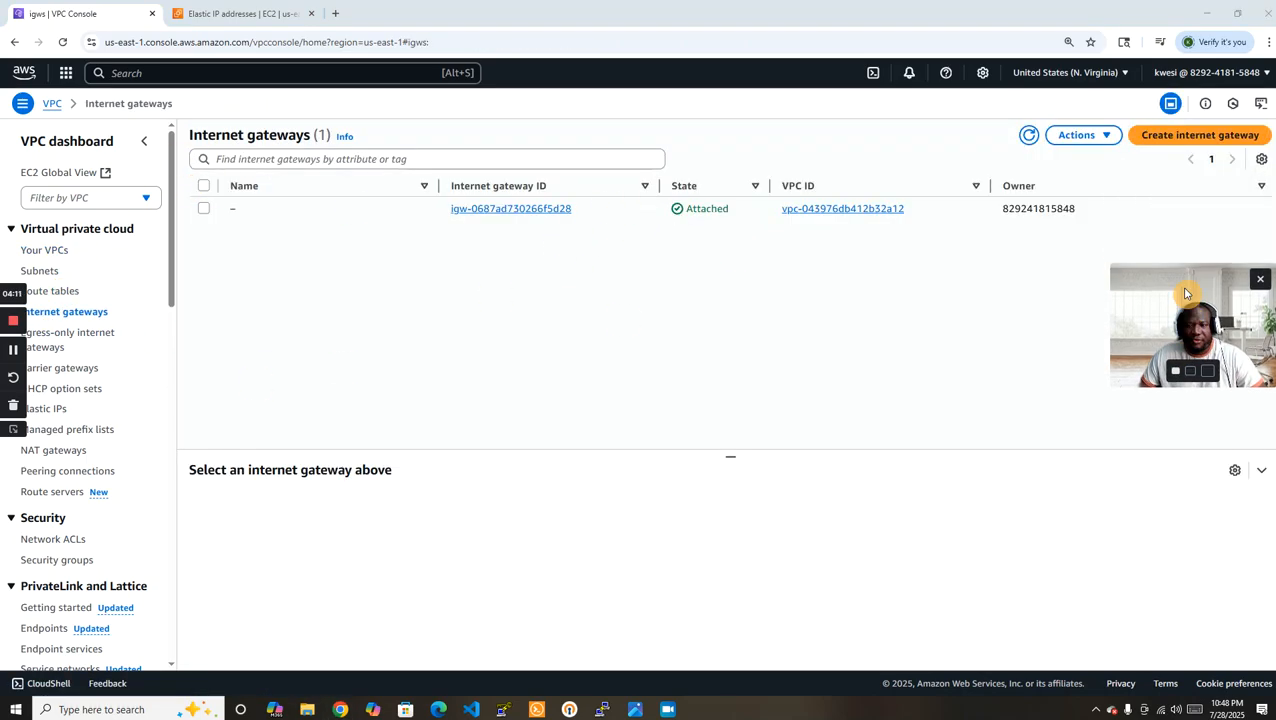
pyautogui.click(1230, 135)
pyautogui.click(185, 246)
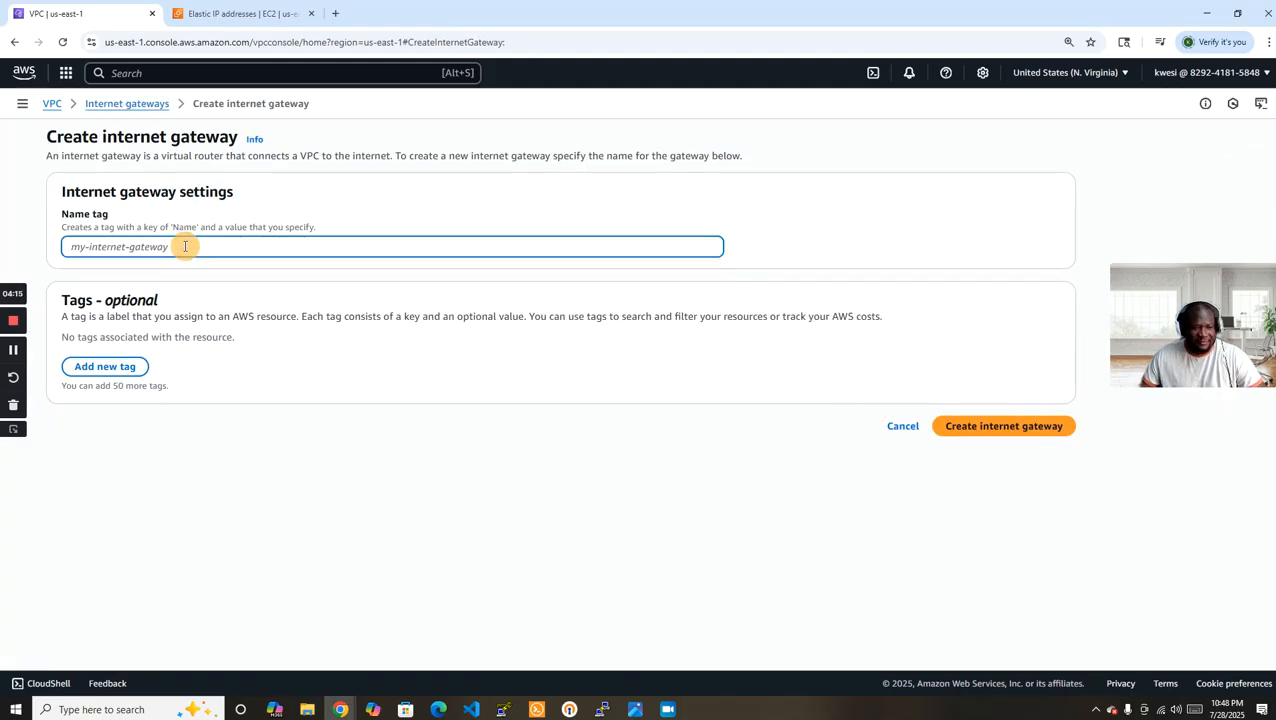
pyautogui.write('vpc-')
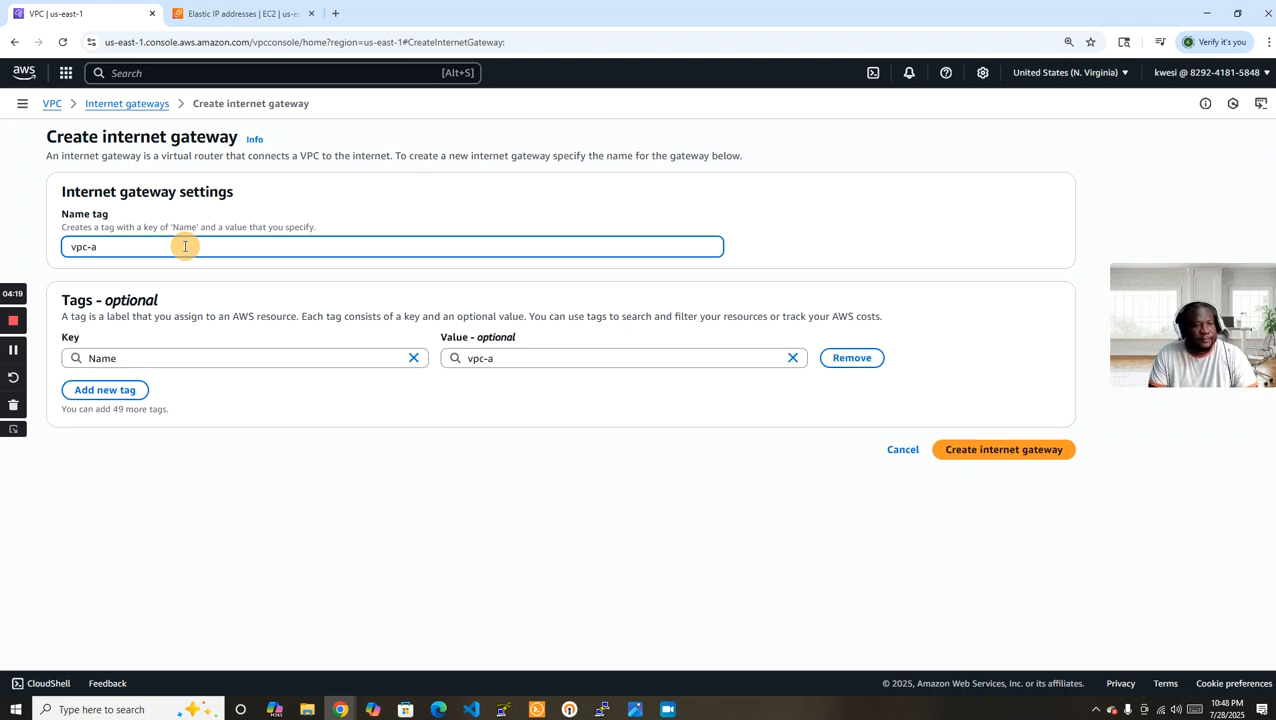
pyautogui.hotkey('ctrl', 'a')
pyautogui.press('BackSpace')
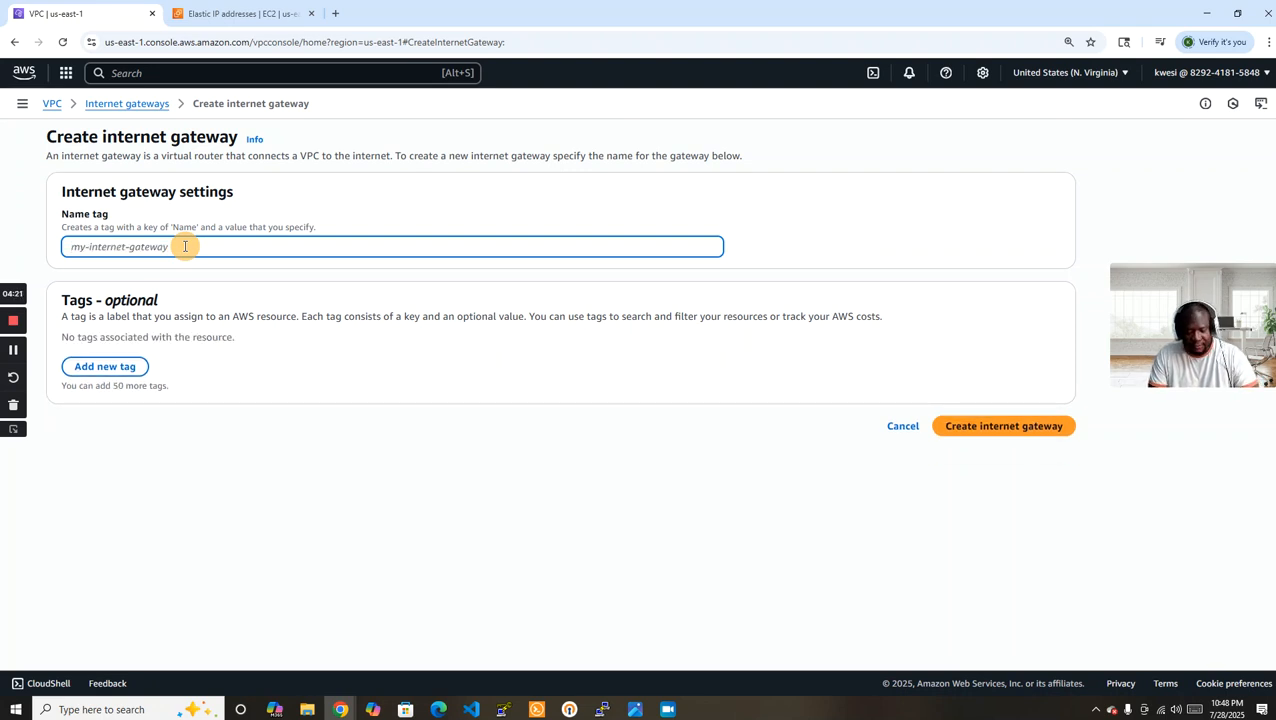
pyautogui.write('VPC-A-IGW')
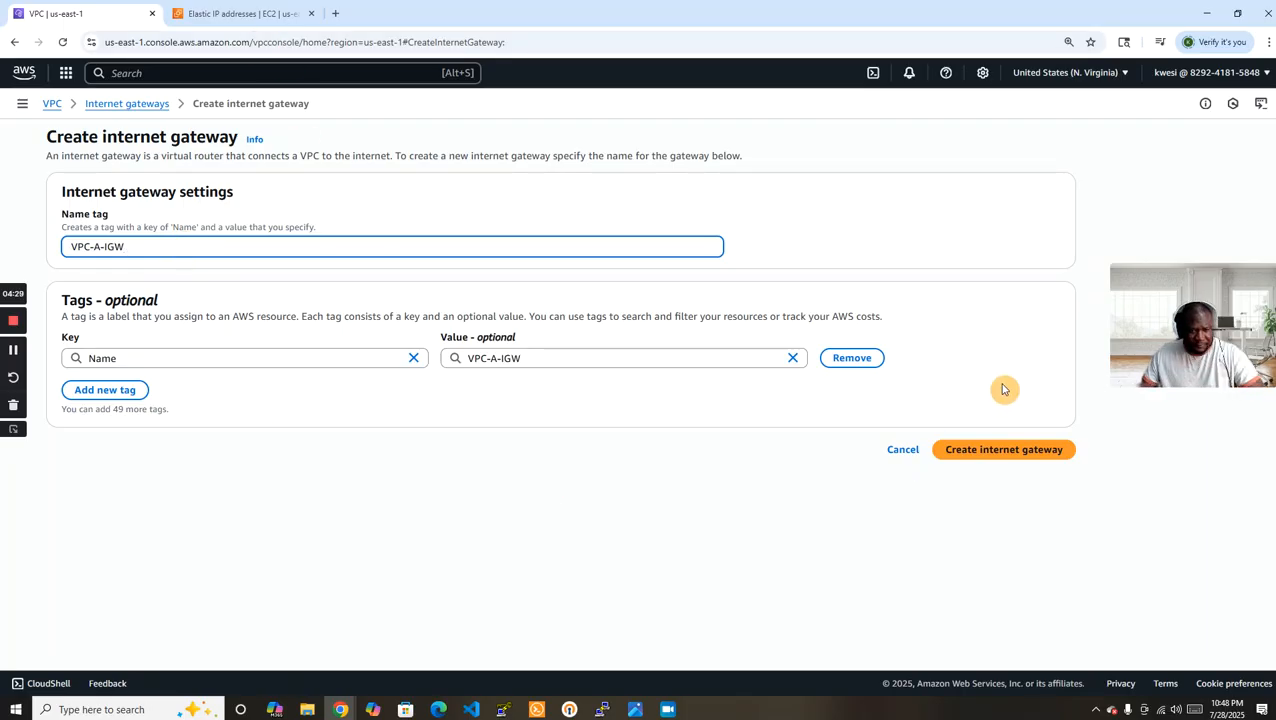
pyautogui.click(1003, 452)
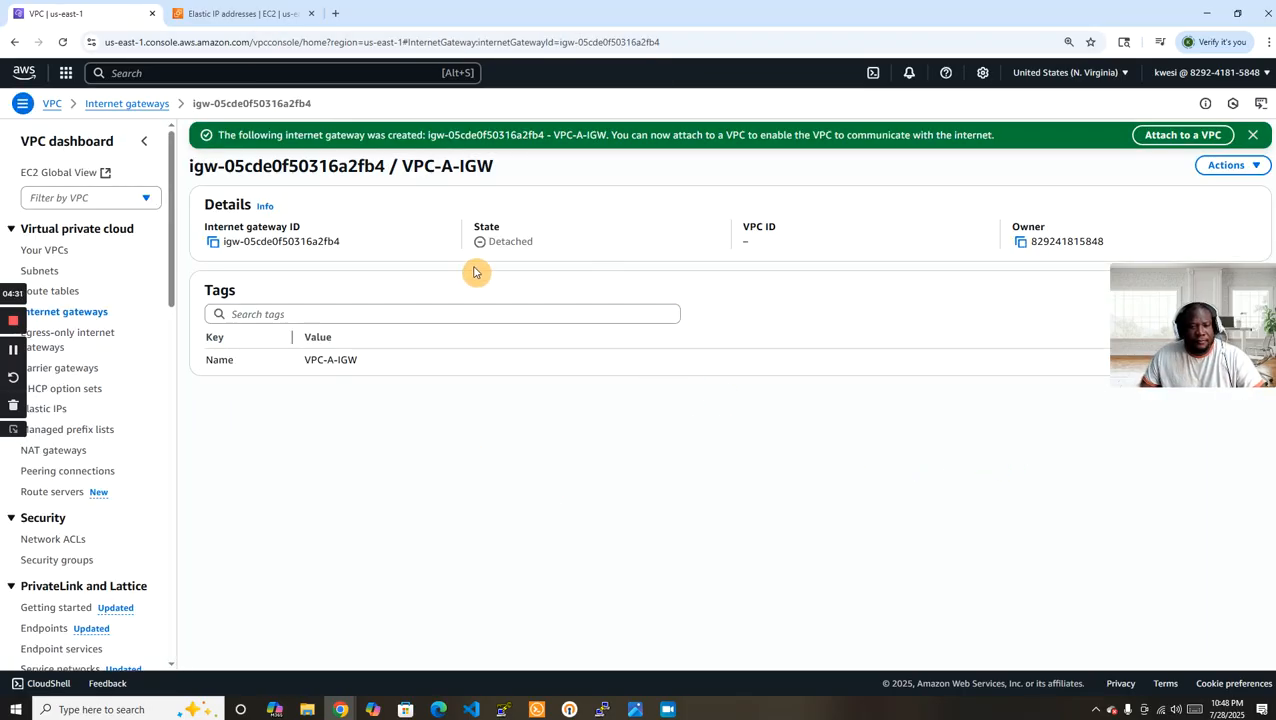
# Attach the VPC-A-IGW internet gateway to VPC-A.
pyautogui.click(1225, 165)
pyautogui.click(1175, 190)
pyautogui.click(421, 246)
pyautogui.click(270, 268)
pyautogui.click(986, 332)
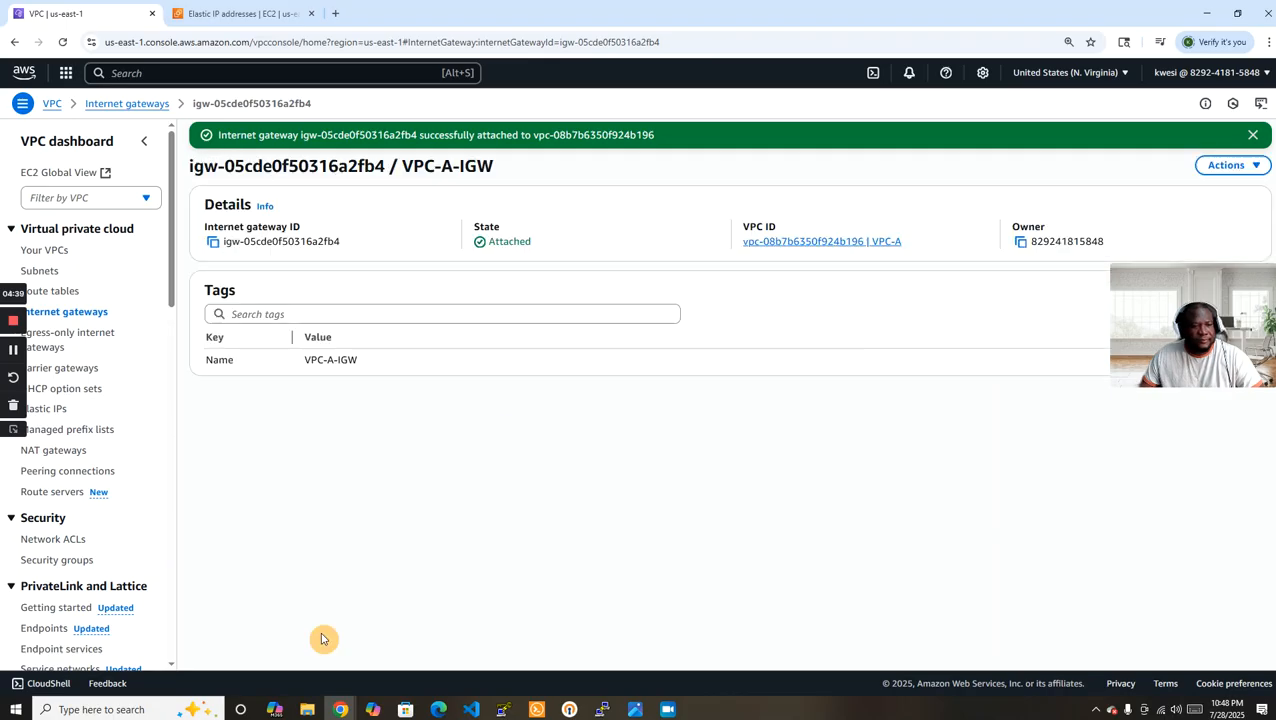
# Start creating a subnet and choose VPC-A as its VPC.
pyautogui.click(41, 292)
pyautogui.click(38, 271)
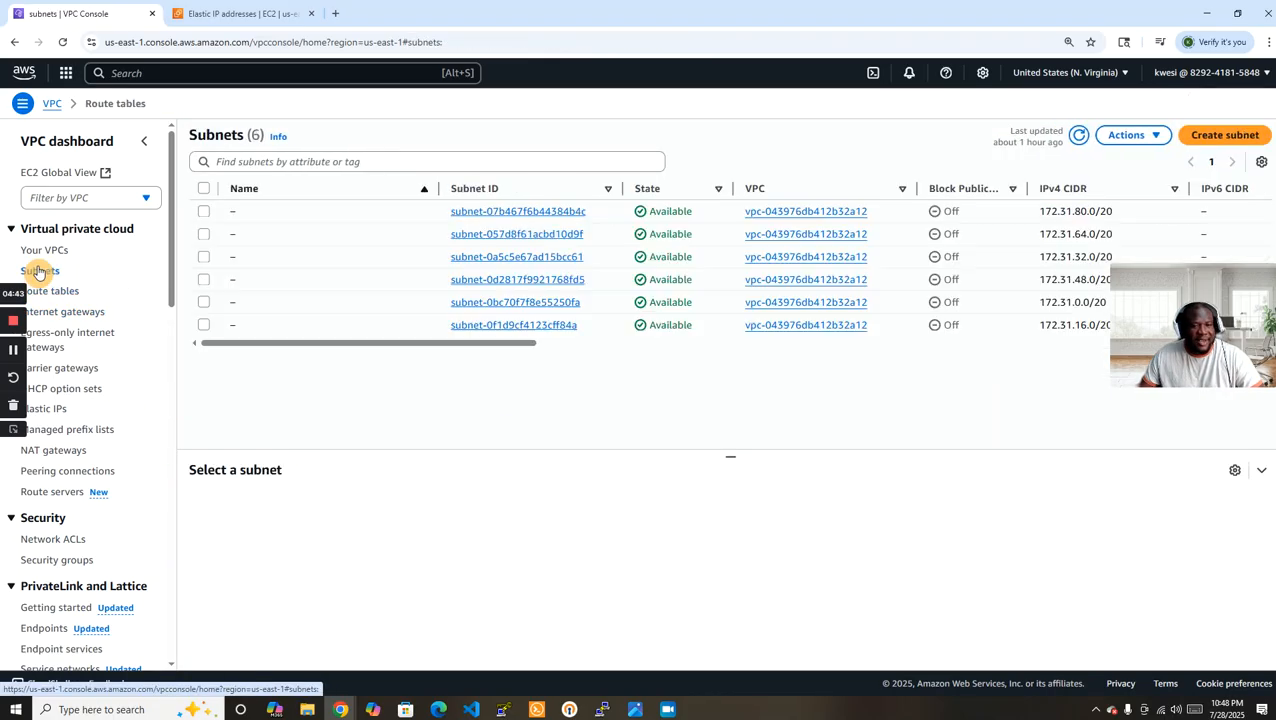
pyautogui.click(1224, 135)
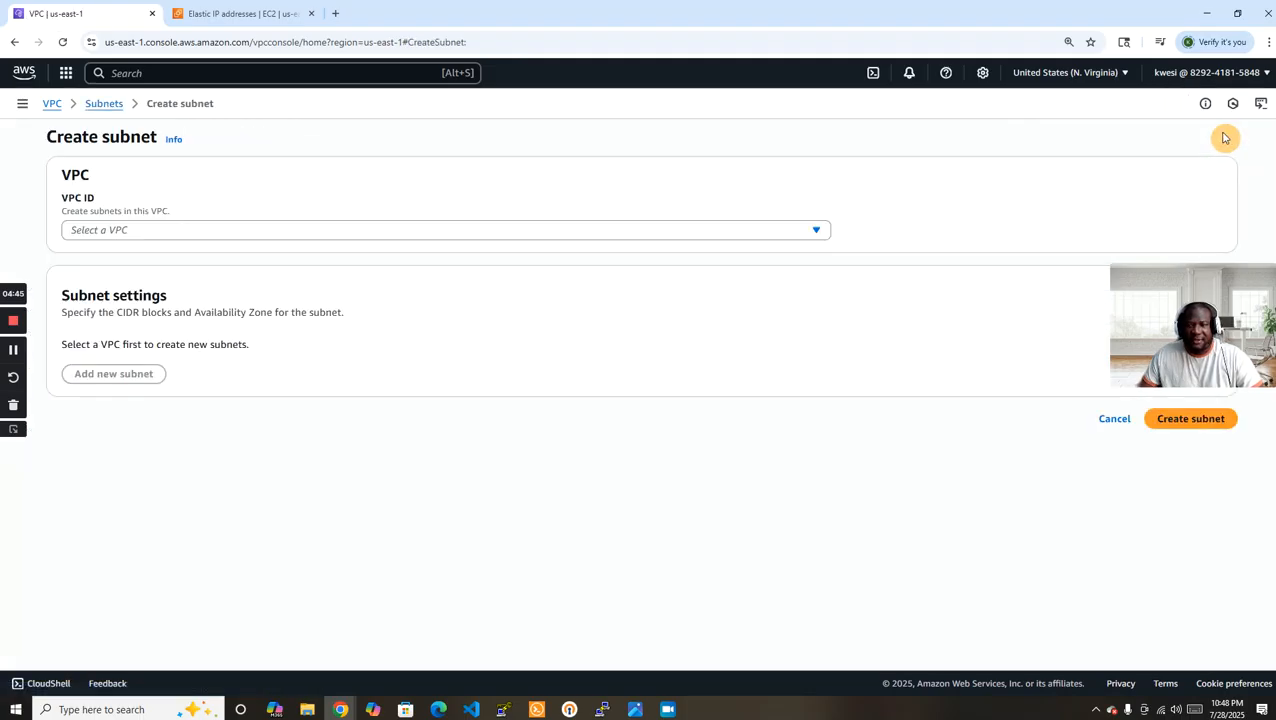
pyautogui.click(231, 232)
pyautogui.click(286, 323)
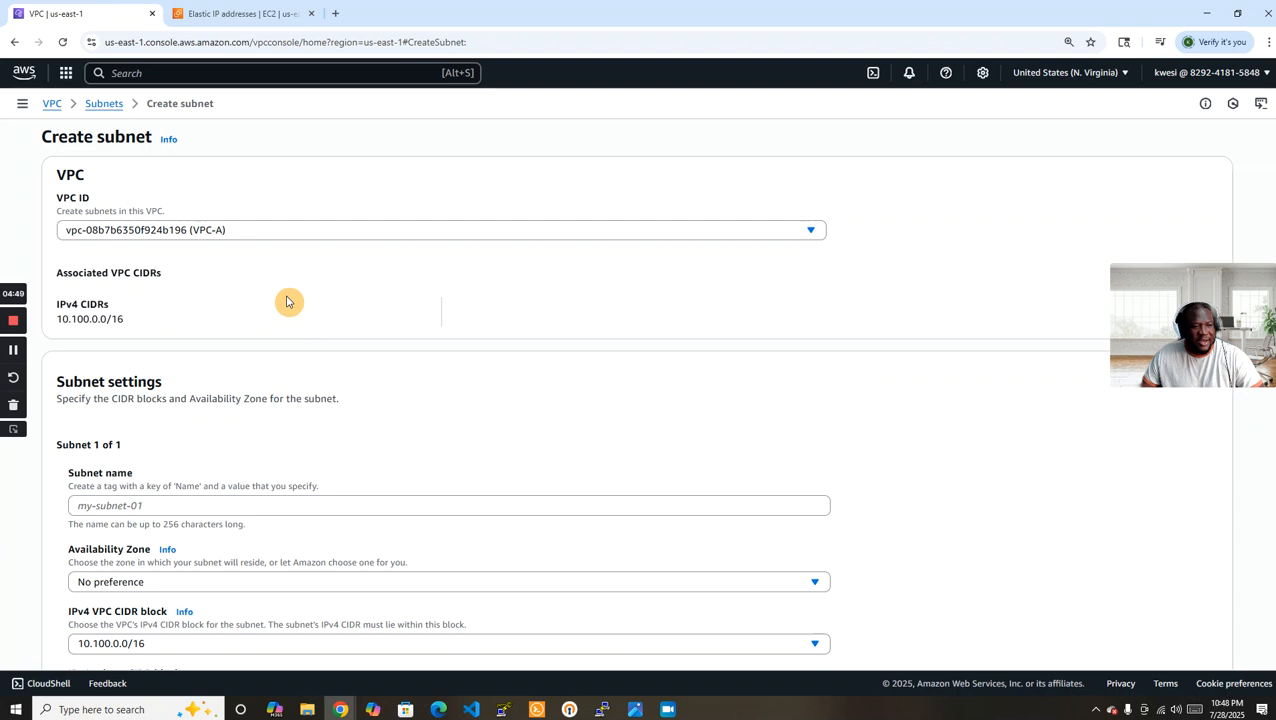
# Name the first subnet VPC-A-PublicSubnet1 and place it in availability zone us-east-1a.
pyautogui.scroll(-2, 420, 340)
pyautogui.click(256, 305)
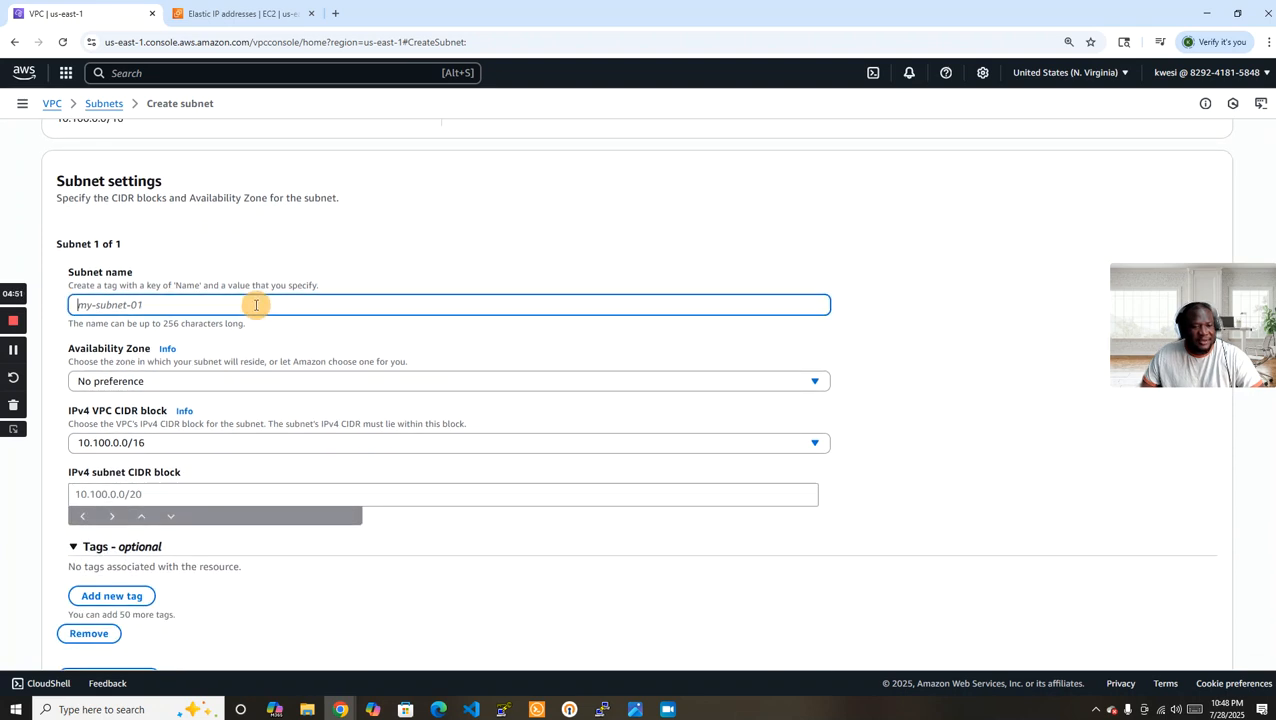
pyautogui.write('VPC-A-PublicSubnet1')
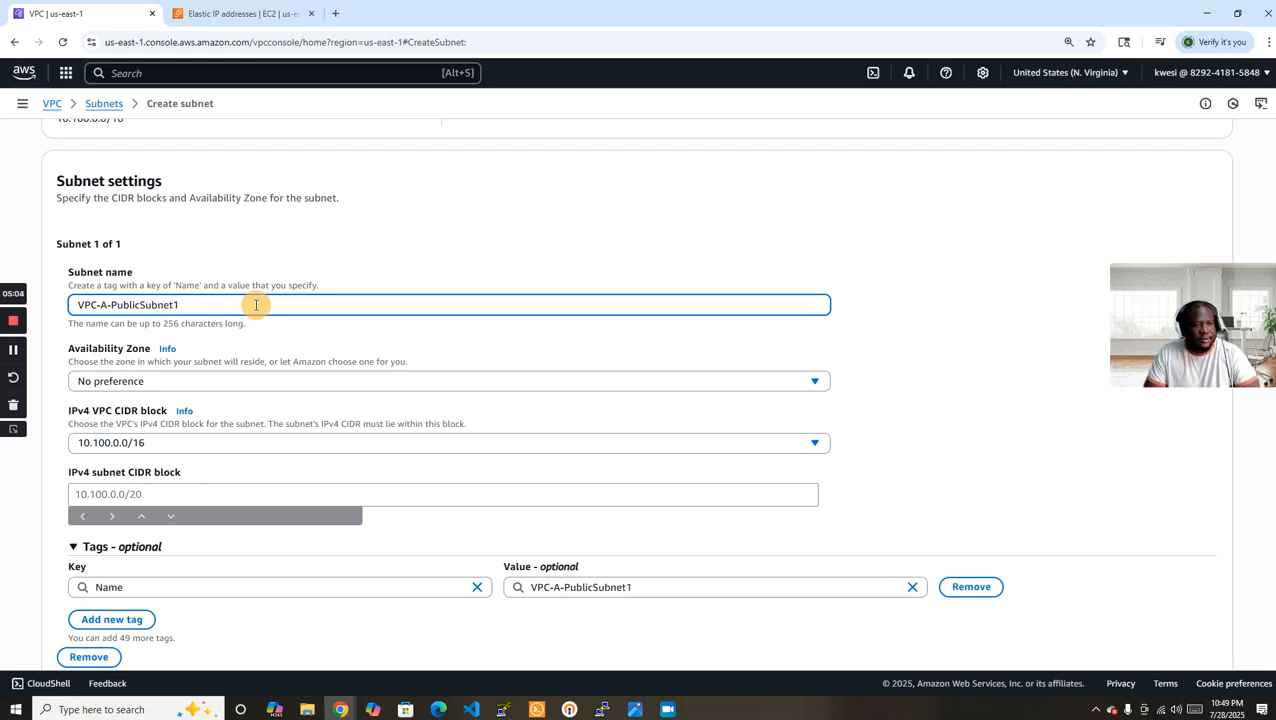
pyautogui.click(334, 385)
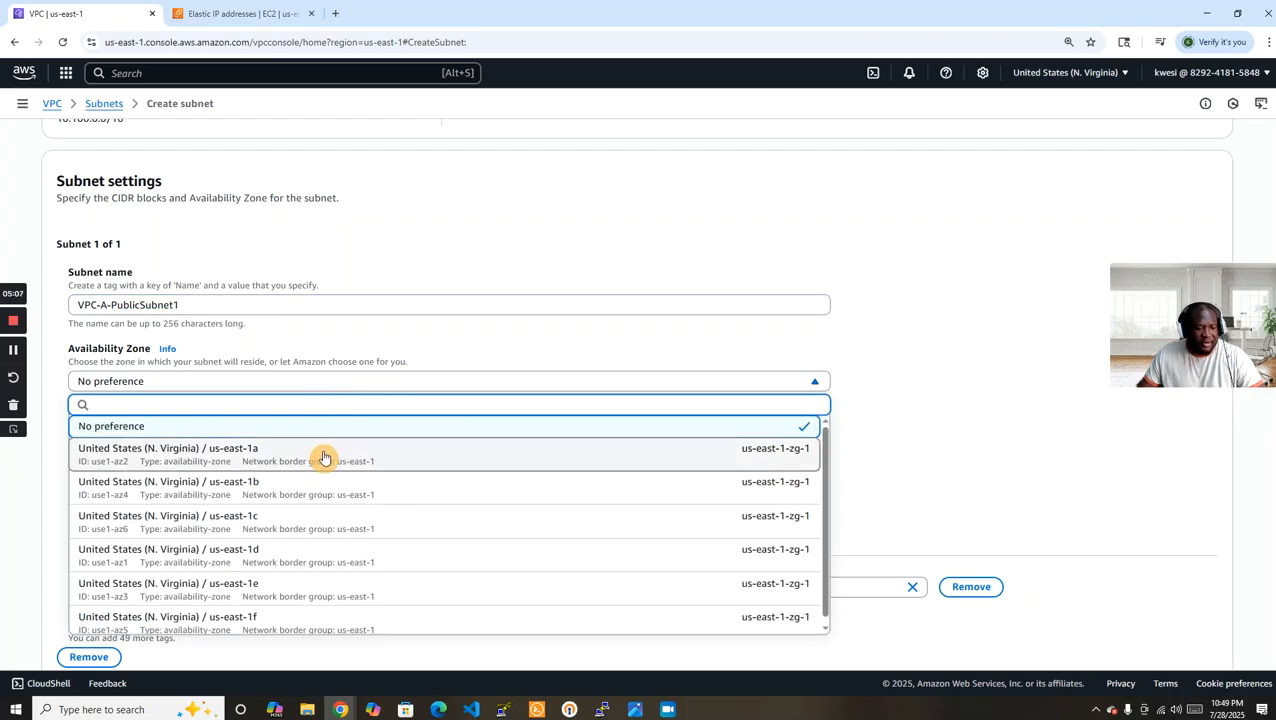
pyautogui.click(388, 456)
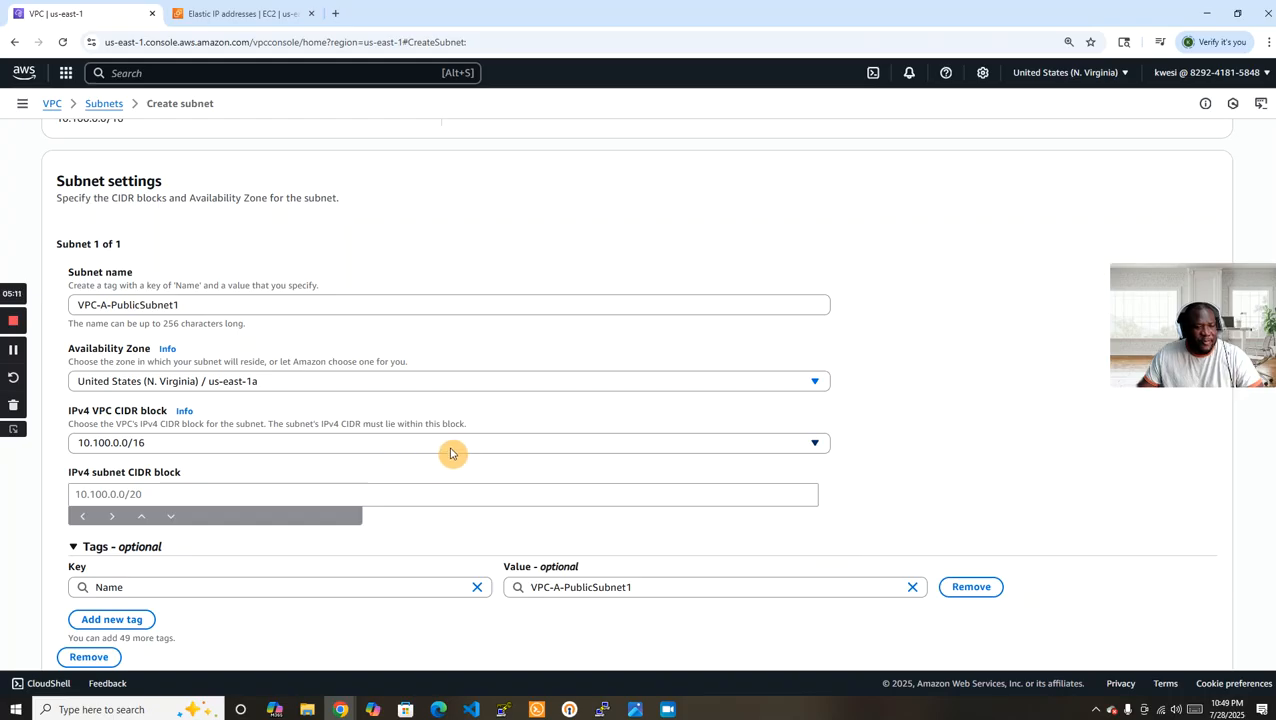
# Set the IPv4 subnet CIDR block of VPC-A-PublicSubnet1 to 10.100.0.0/24.
pyautogui.scroll(-1, 450, 453)
pyautogui.click(148, 427)
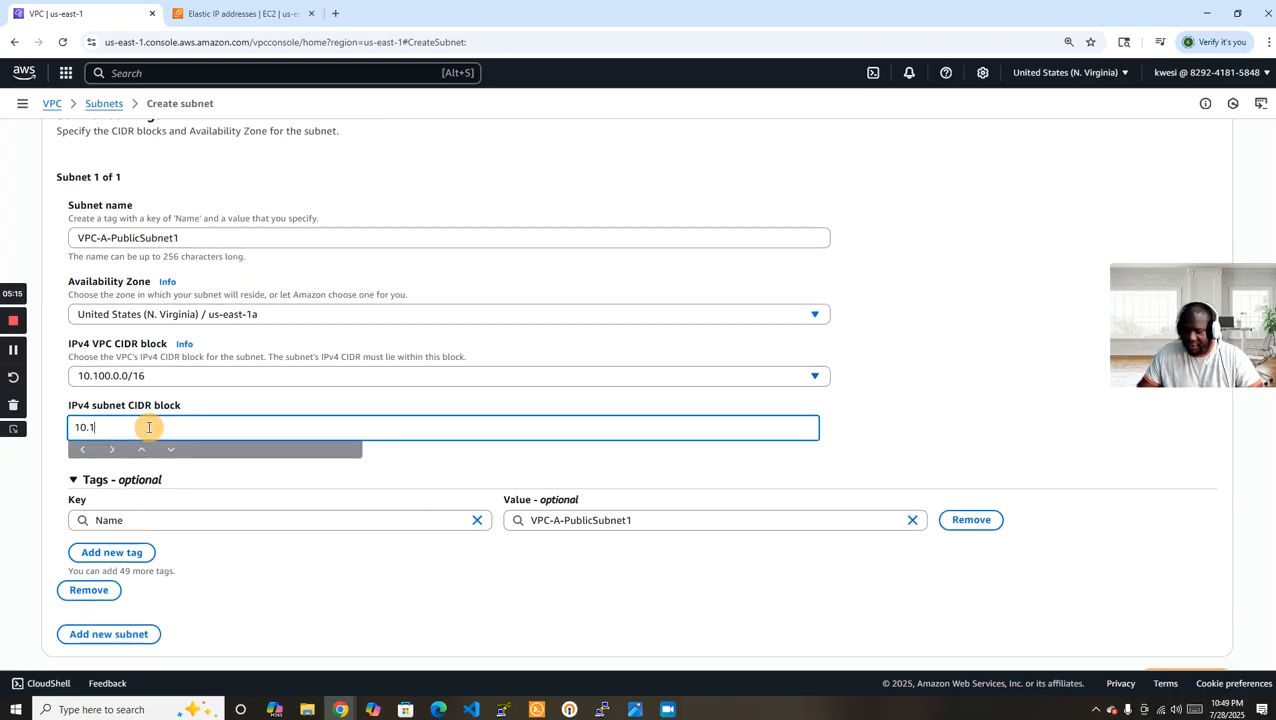
pyautogui.write('10.100.0.0/24')
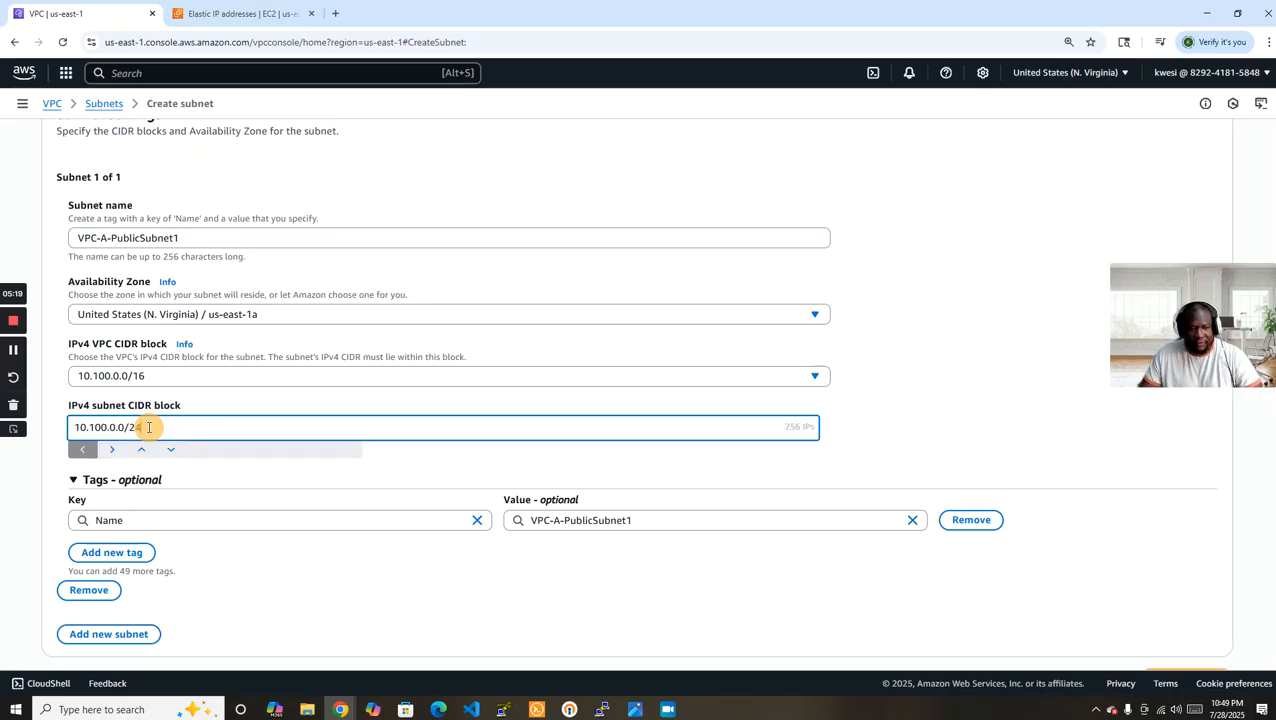
pyautogui.click(1111, 467)
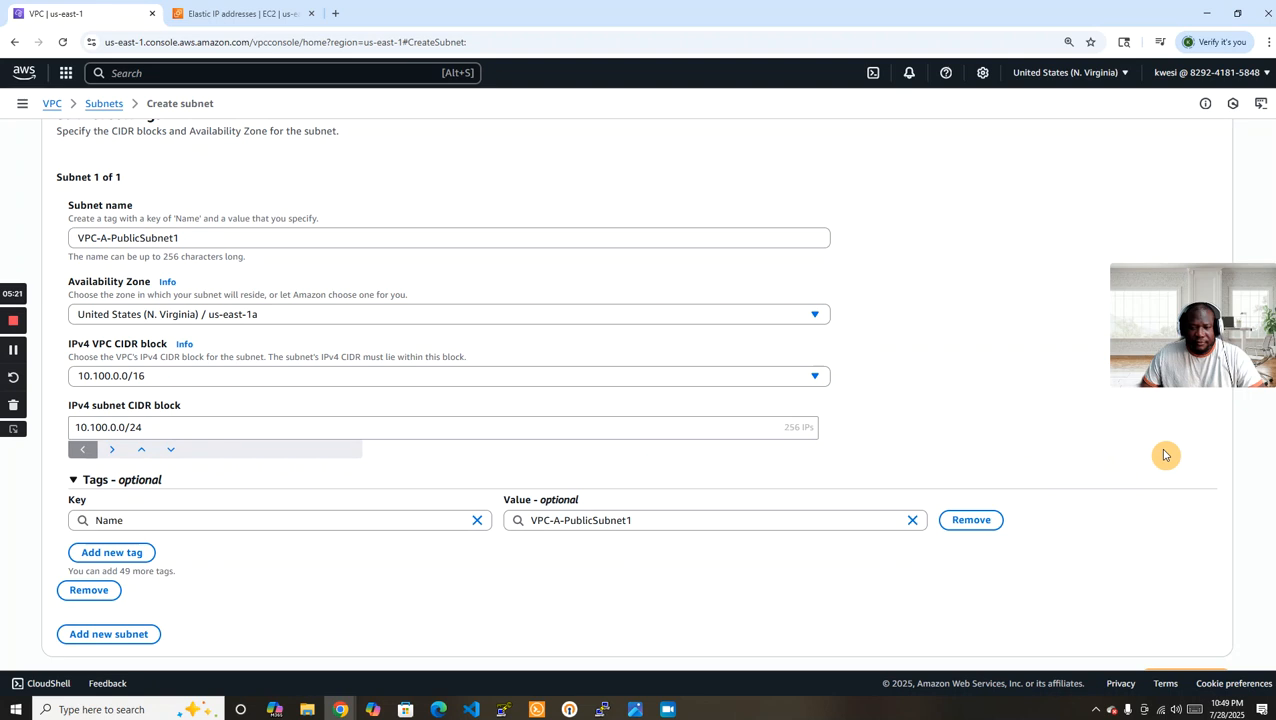
# Add a second subnet named VPC-A-PrivateSubnet1 in availability zone us-east-1a.
pyautogui.scroll(-1, 1160, 456)
pyautogui.click(72, 600)
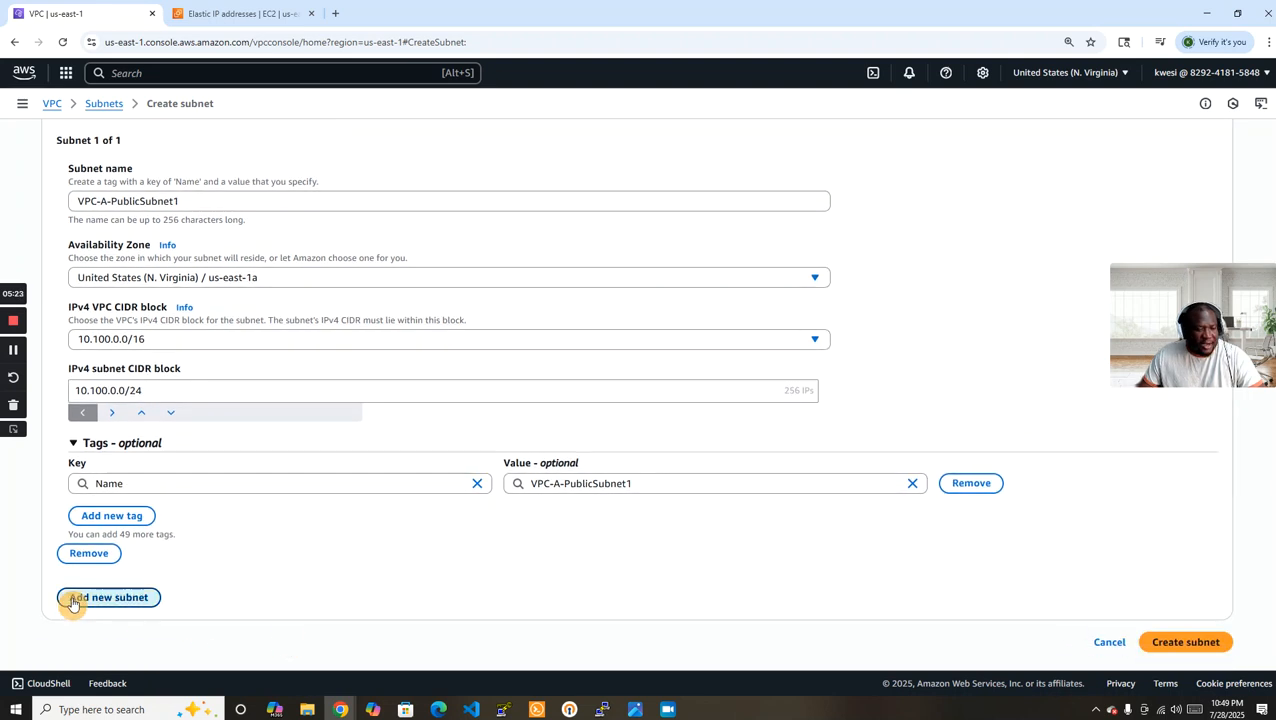
pyautogui.scroll(-3, 587, 507)
pyautogui.click(237, 334)
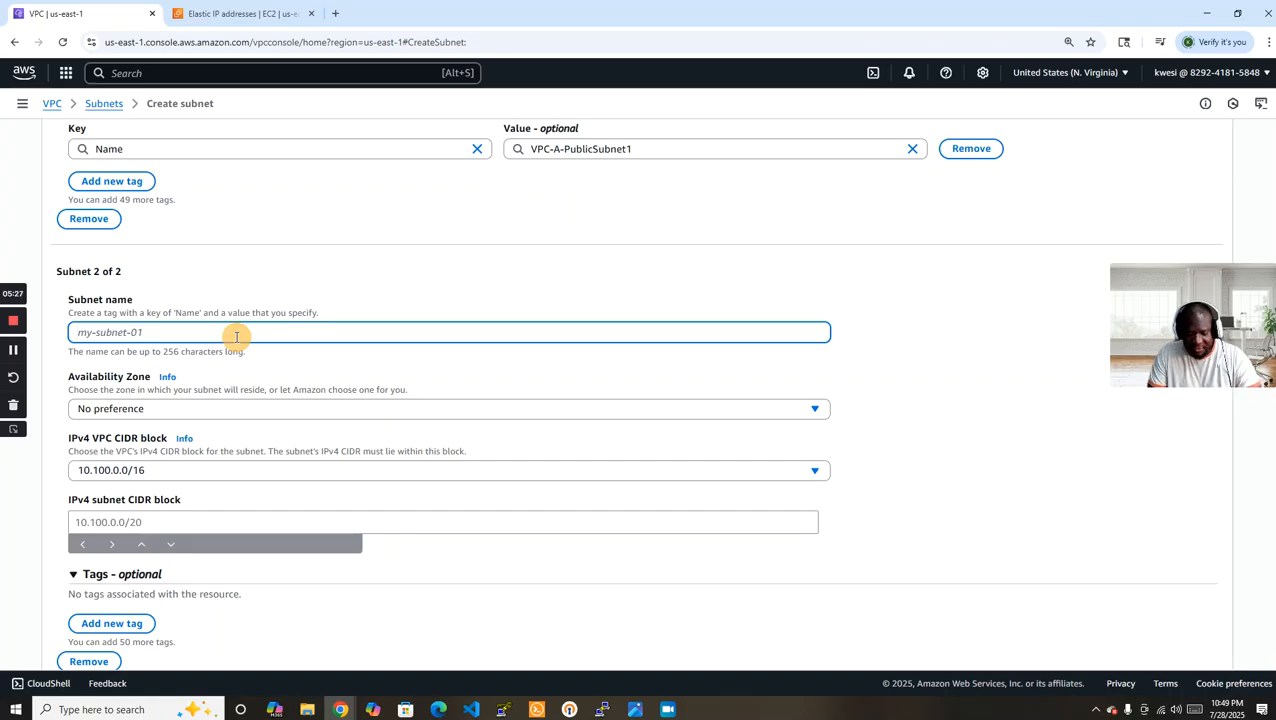
pyautogui.write('VPC-A-PrivateSubnet1')
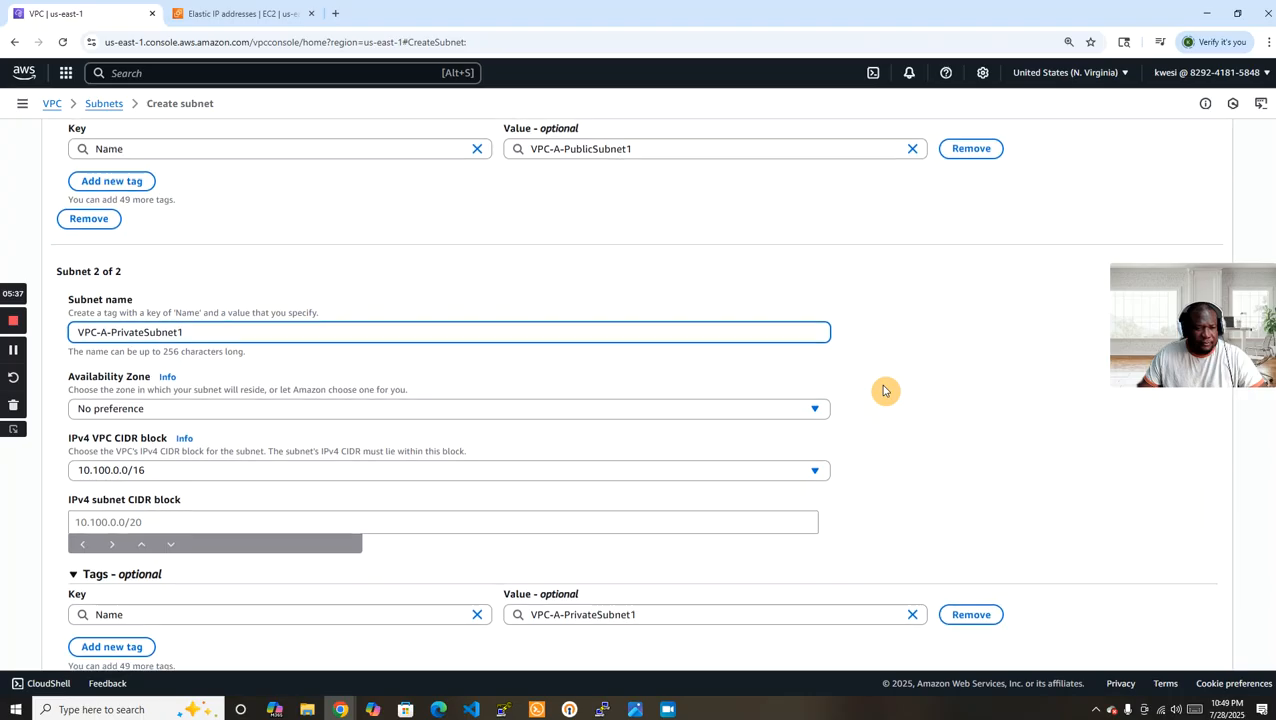
pyautogui.click(285, 408)
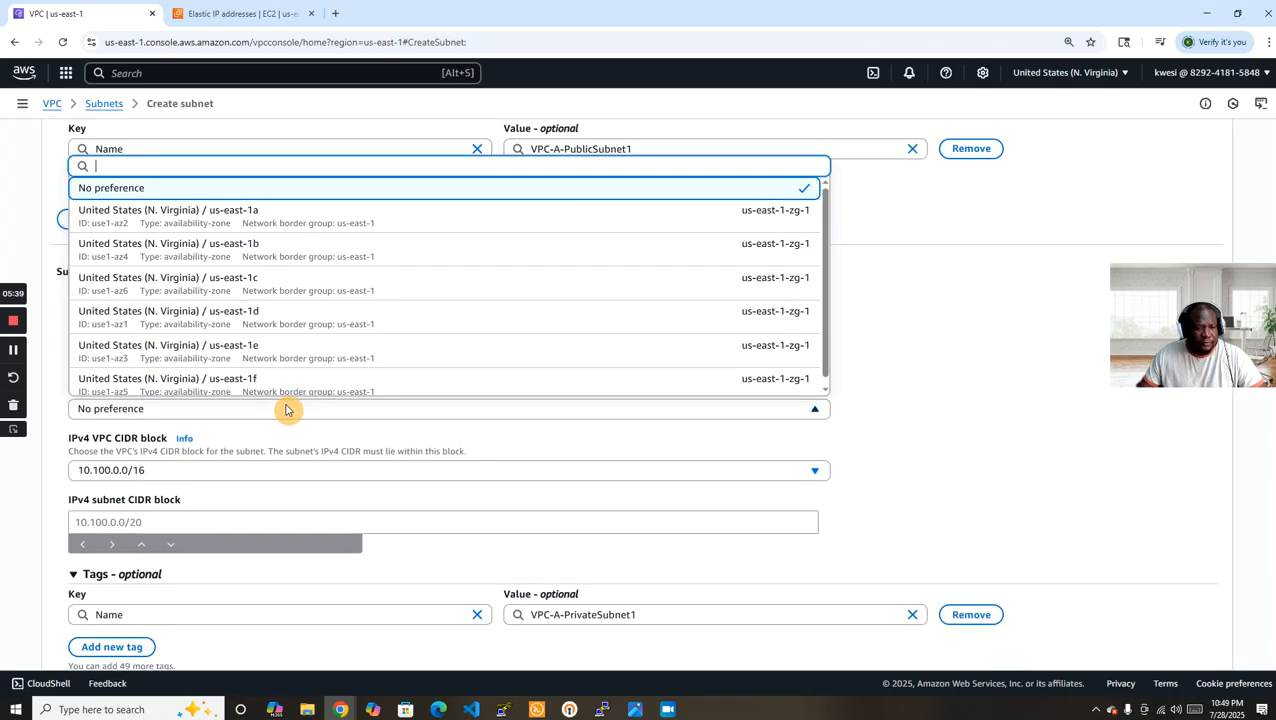
pyautogui.click(336, 213)
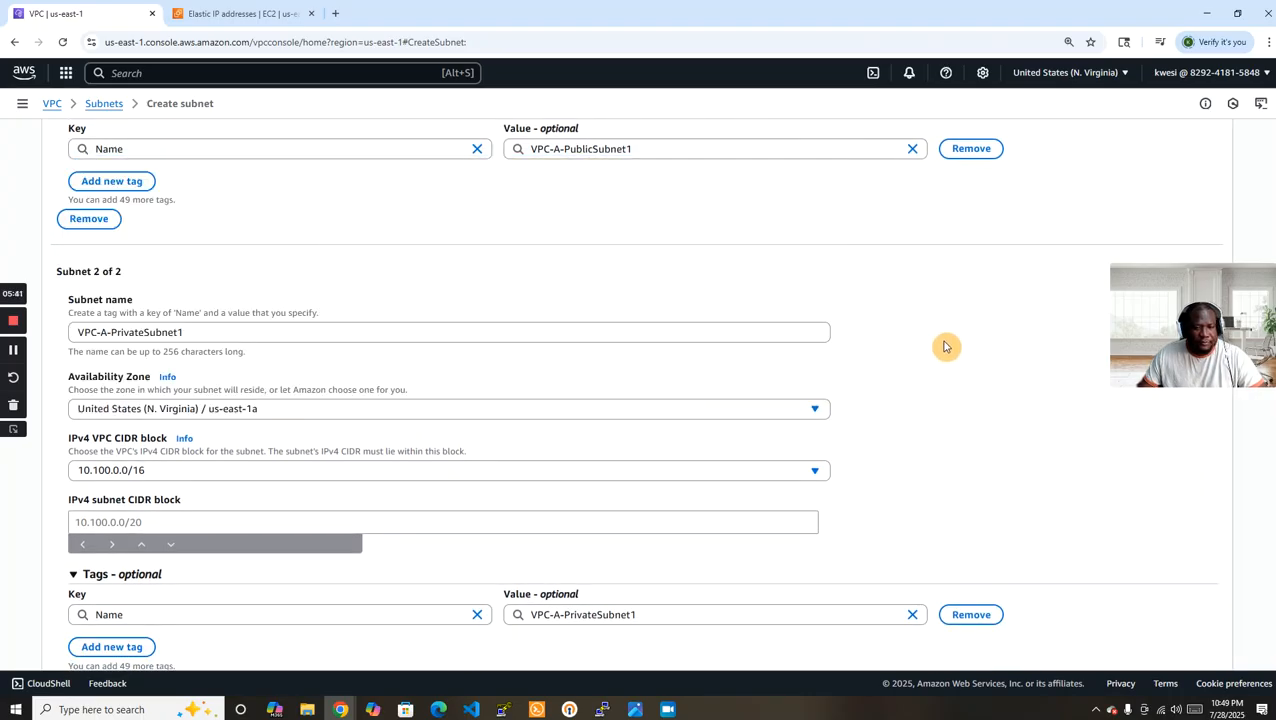
# Set the IPv4 subnet CIDR block of VPC-A-PrivateSubnet1 to 10.100.11.0/24.
pyautogui.scroll(-1, 940, 340)
pyautogui.scroll(-1, 949, 354)
pyautogui.click(266, 392)
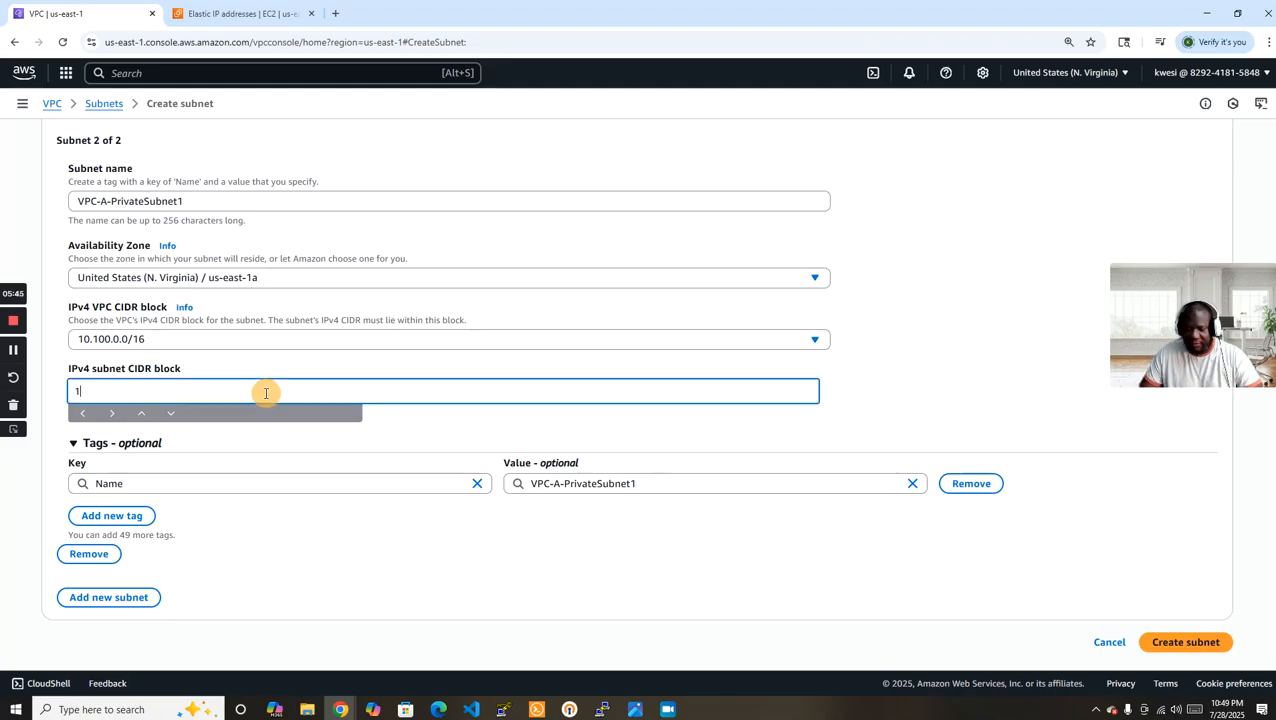
pyautogui.write('10.100')
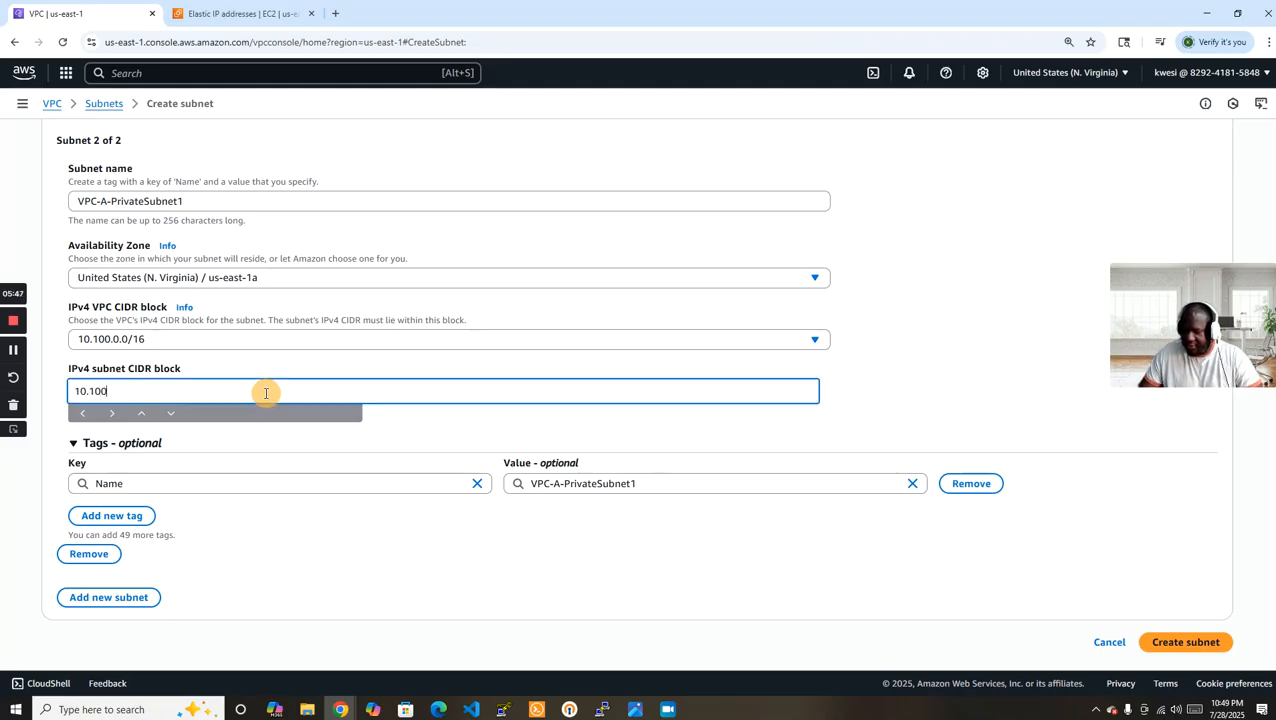
pyautogui.write('.11.')
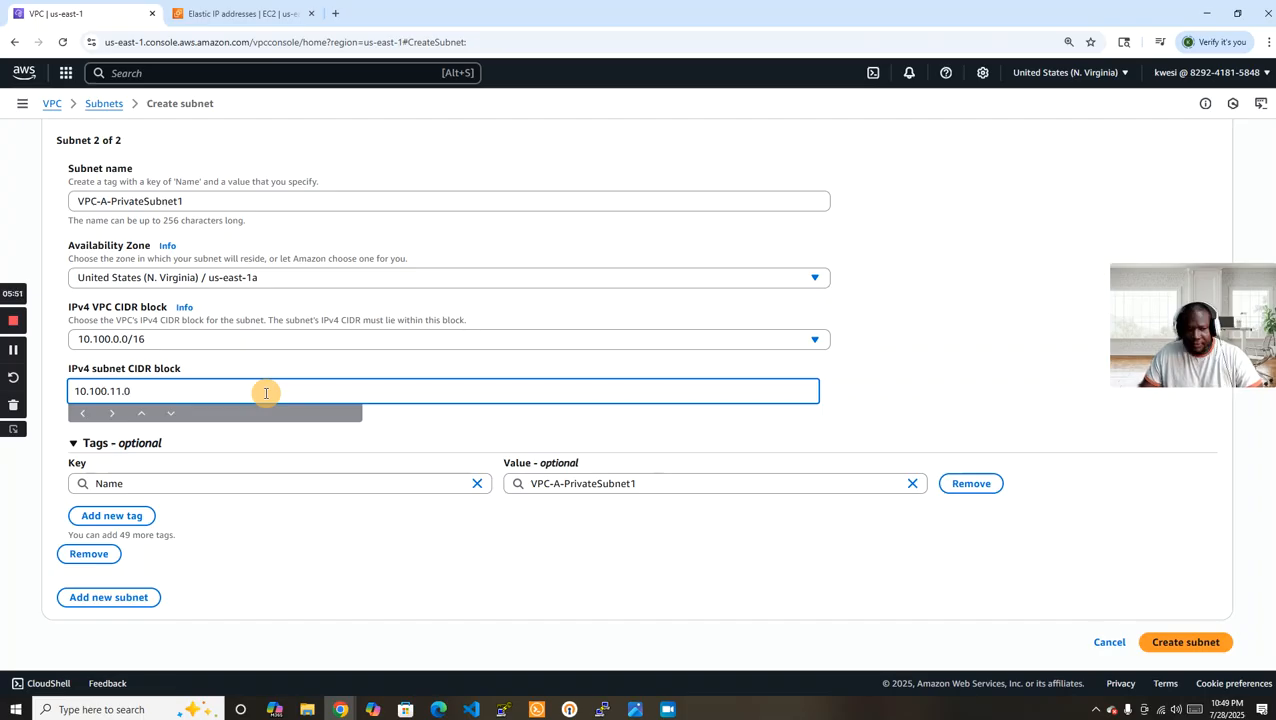
pyautogui.write('0/2')
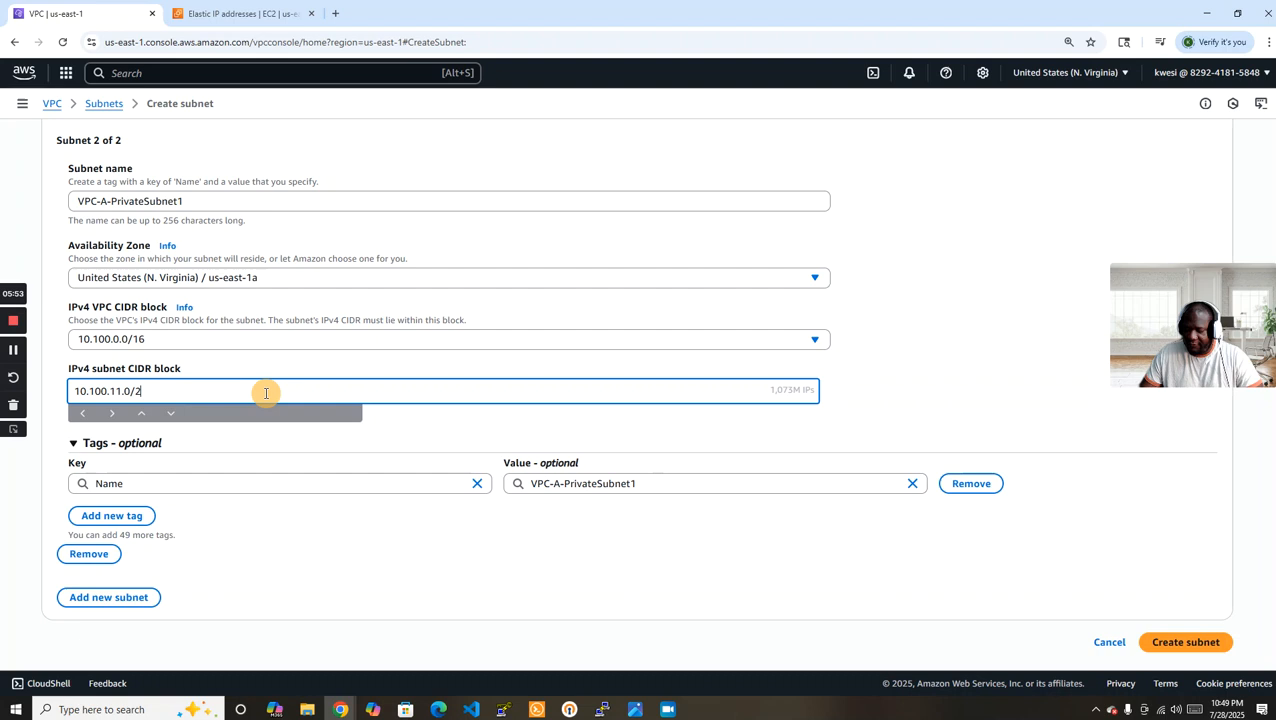
pyautogui.write('4')
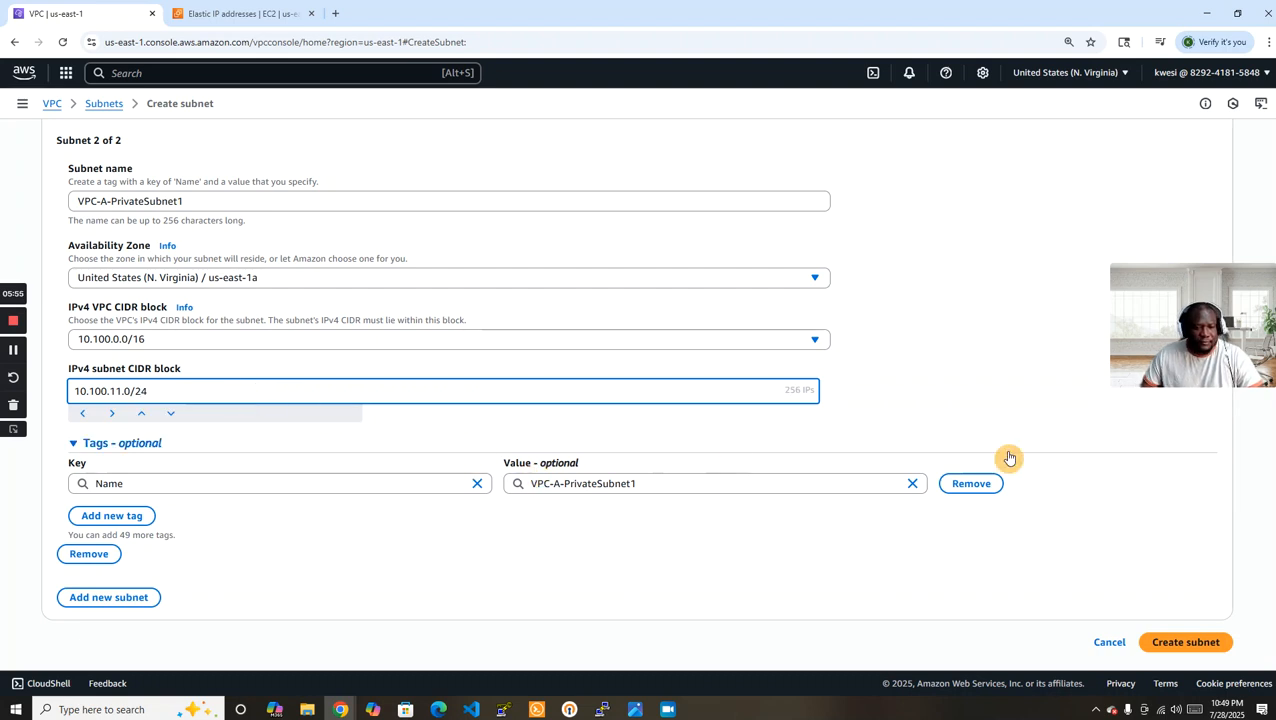
# Create the public and private subnets, and remove both subnet ID filters from the subnet list.
pyautogui.click(1192, 642)
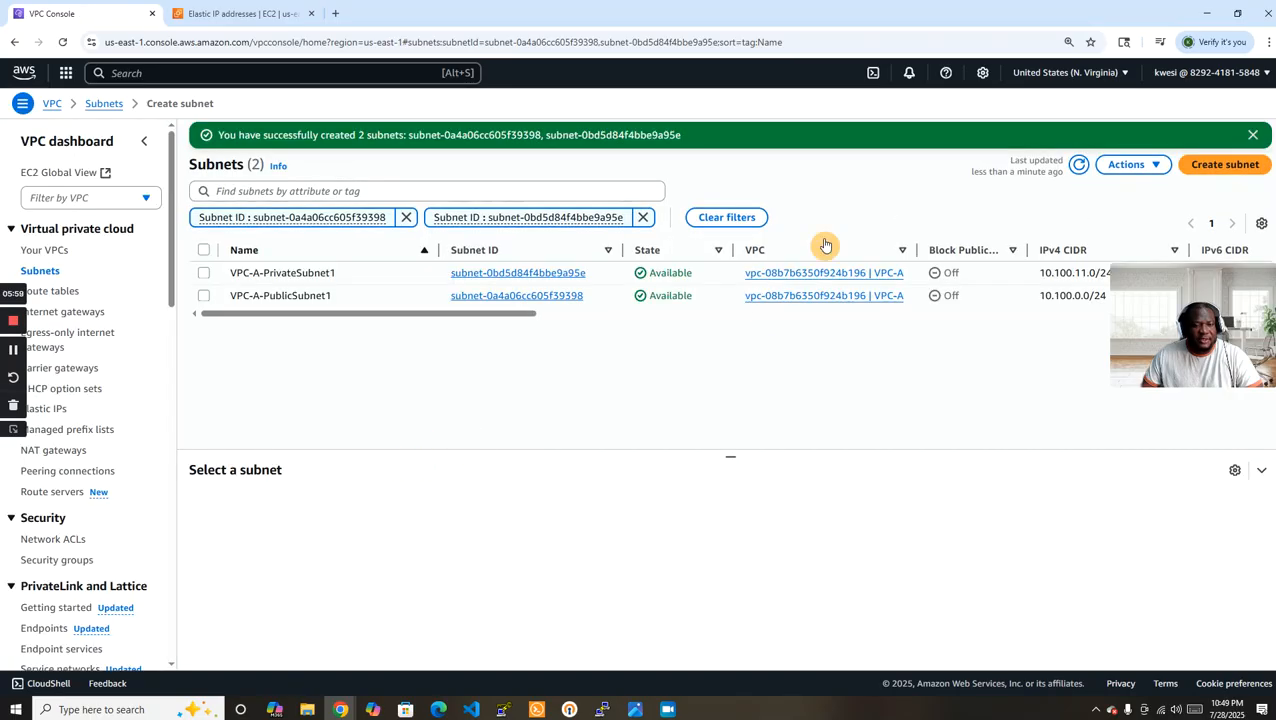
pyautogui.click(643, 218)
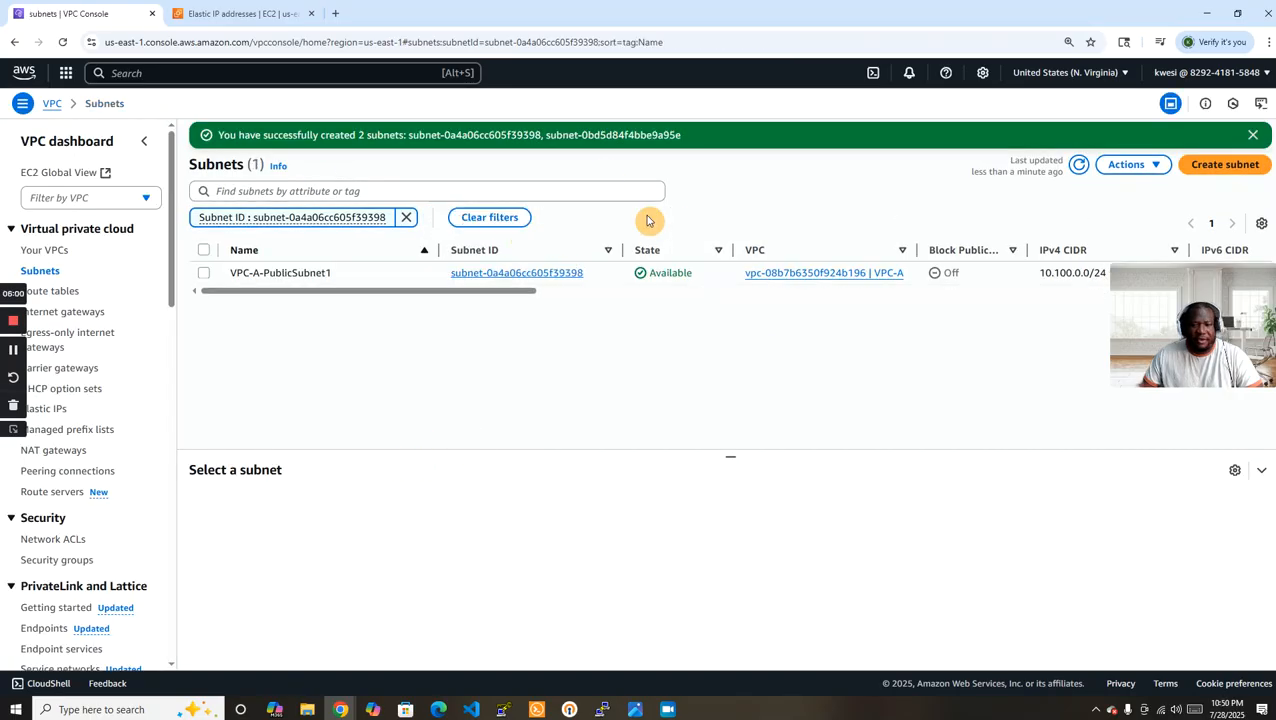
pyautogui.click(409, 219)
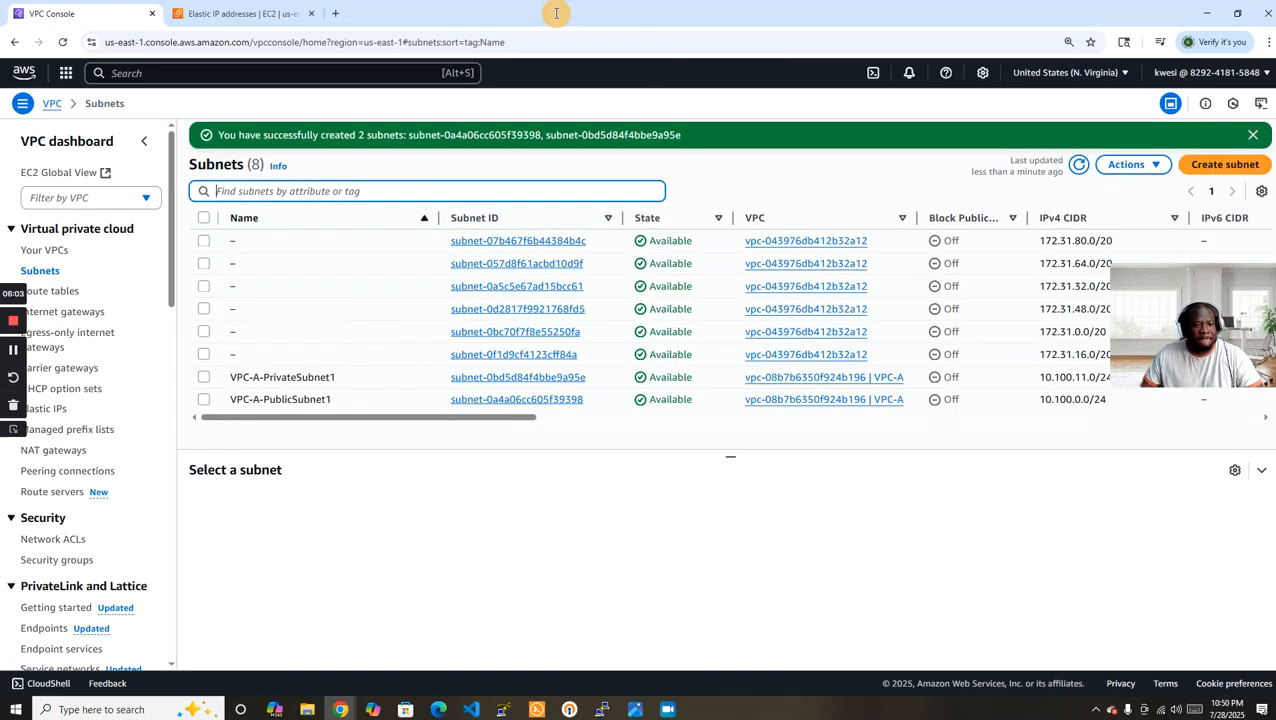
# Sort the subnets by name in descending order, and create a route table named VPC-A-PublicSubnet1-RT in VPC-A.
pyautogui.click(322, 217)
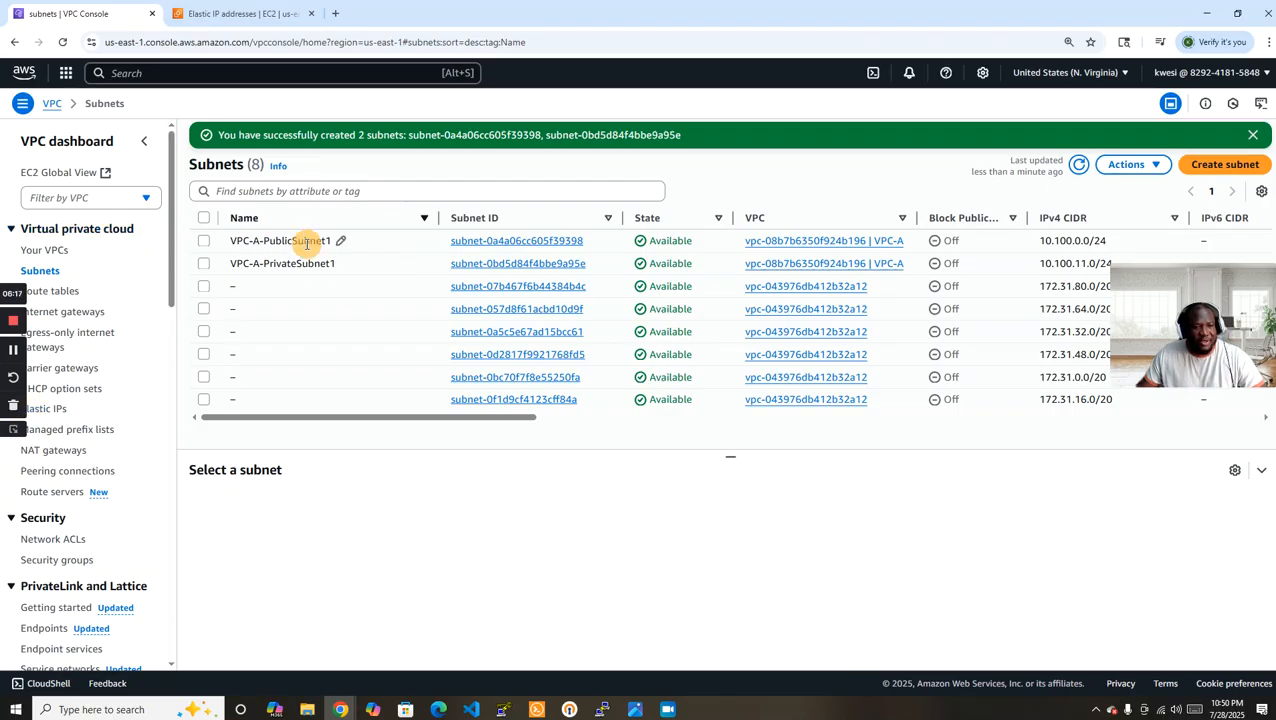
pyautogui.click(58, 294)
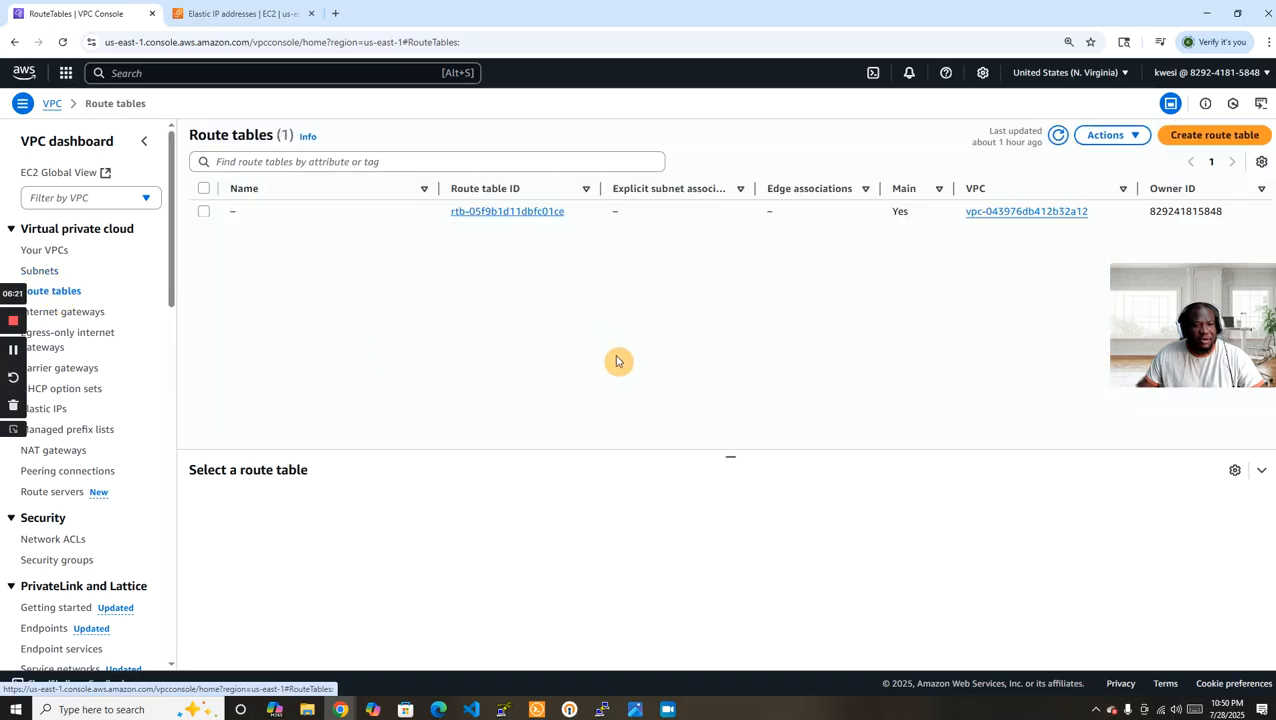
pyautogui.click(1209, 137)
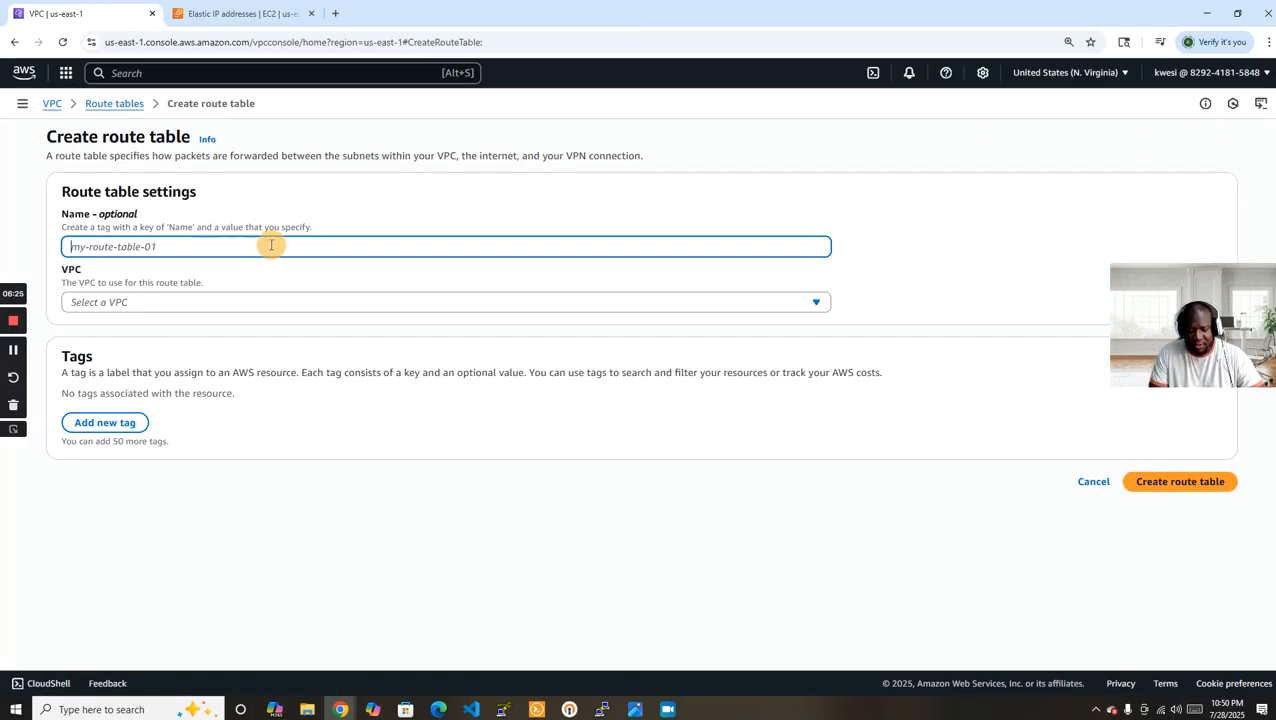
pyautogui.write('VPC-A-PublicSubnet1-RT')
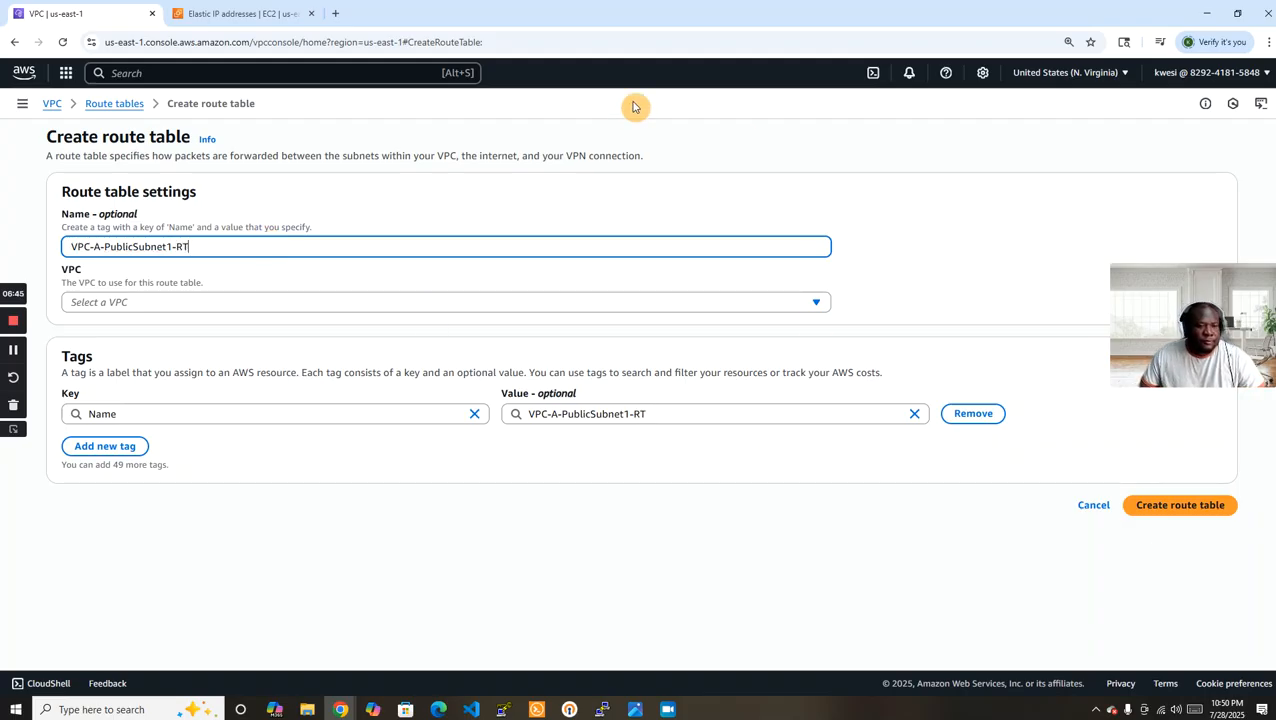
pyautogui.click(398, 303)
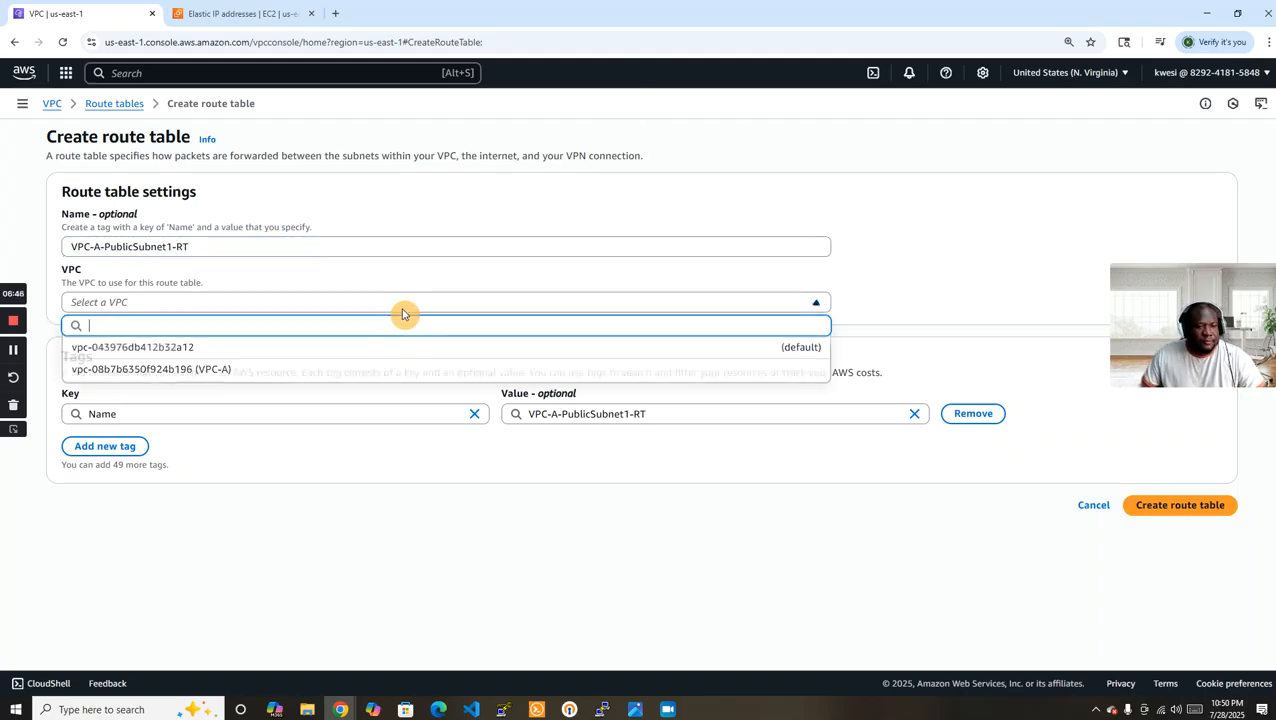
pyautogui.click(350, 369)
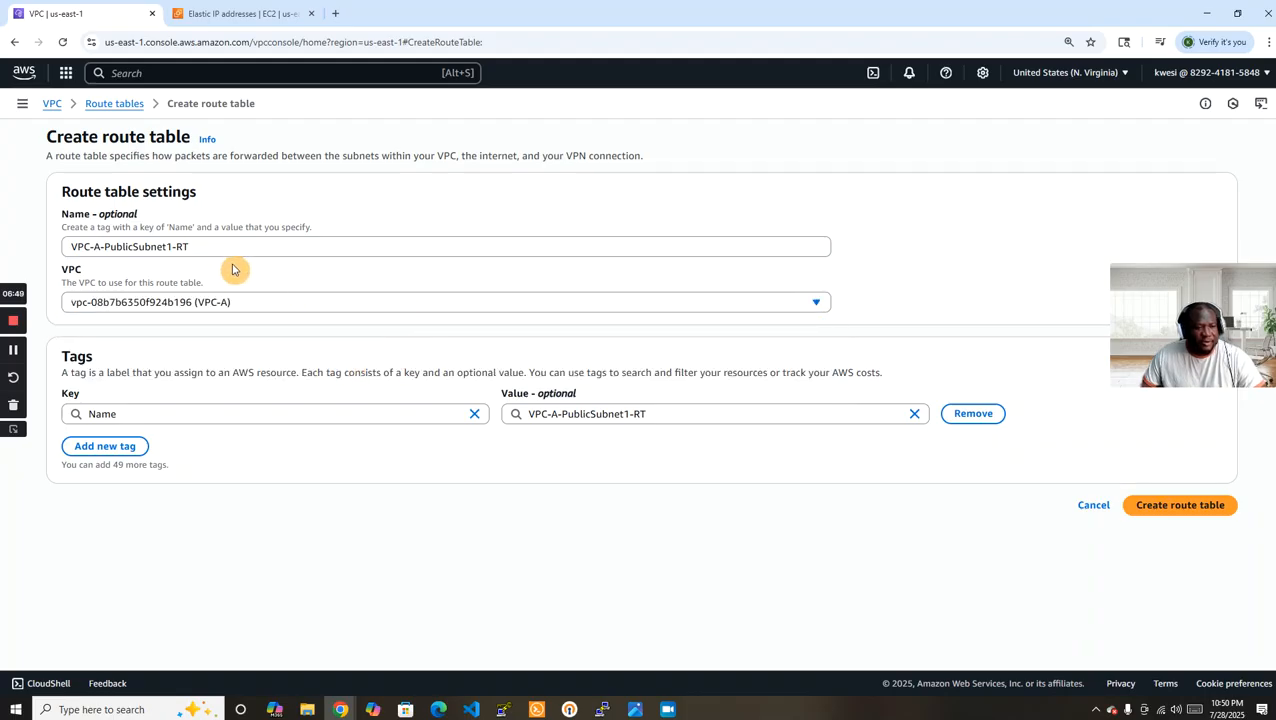
pyautogui.click(1197, 507)
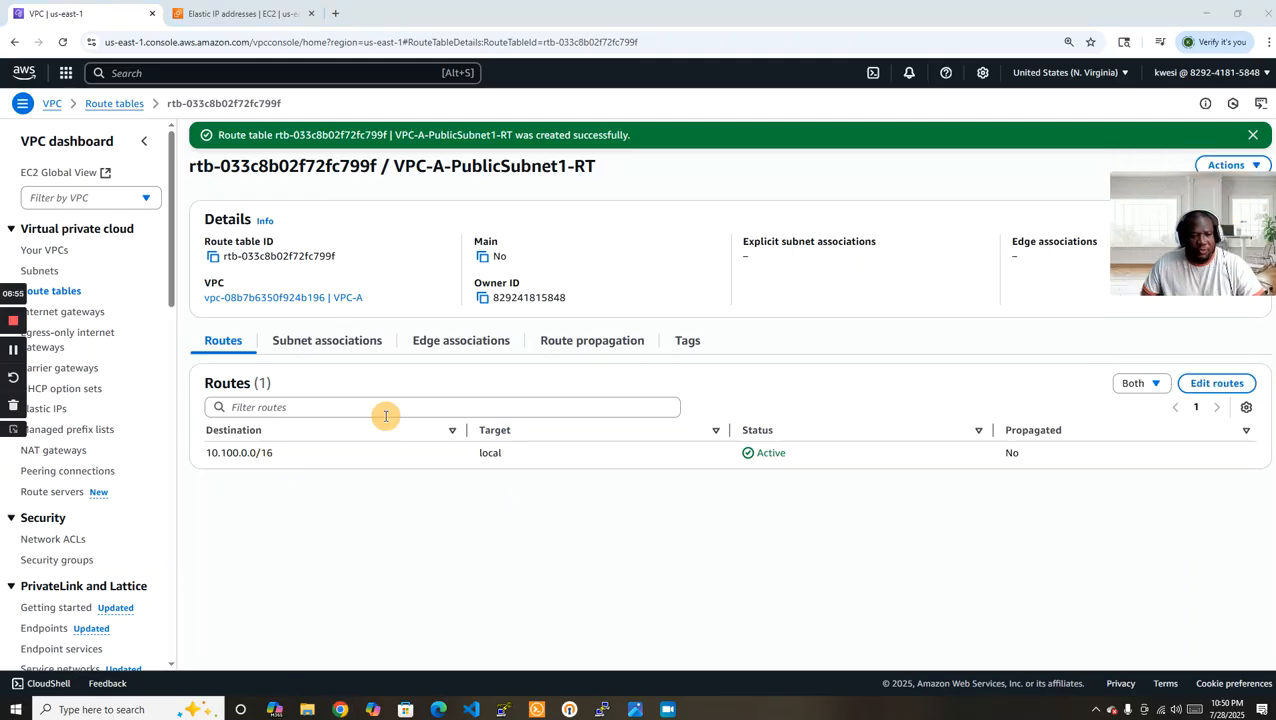
# Add a route for destination 0.0.0.0/0 targeting the internet gateway VPC-A-IGW to VPC-A-PublicSubnet1-RT, and save the changes.
pyautogui.click(1212, 383)
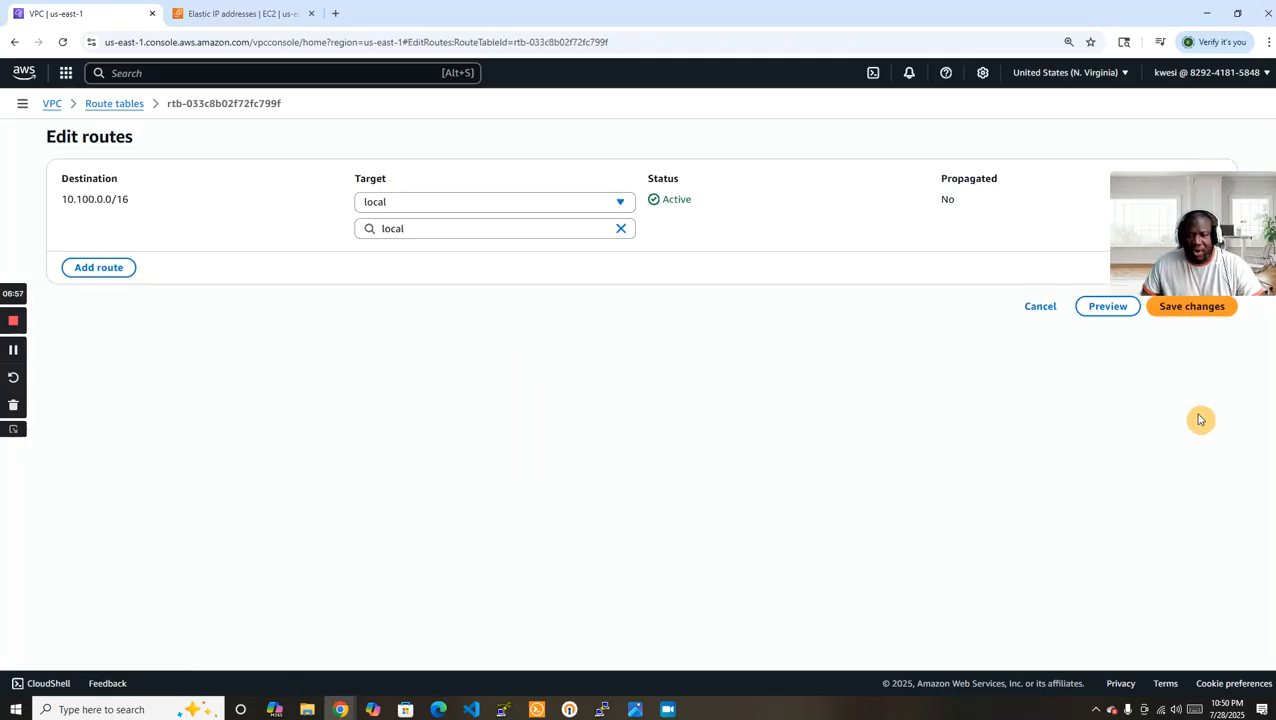
pyautogui.click(109, 268)
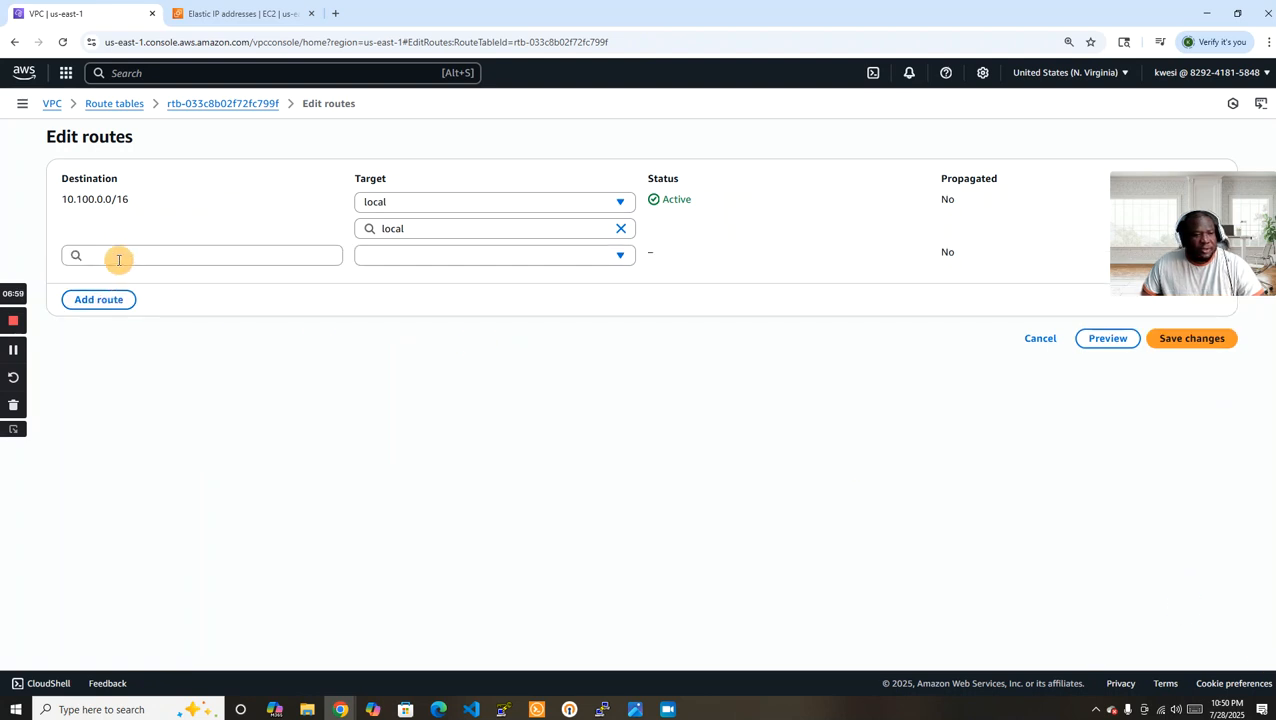
pyautogui.click(118, 256)
pyautogui.click(125, 283)
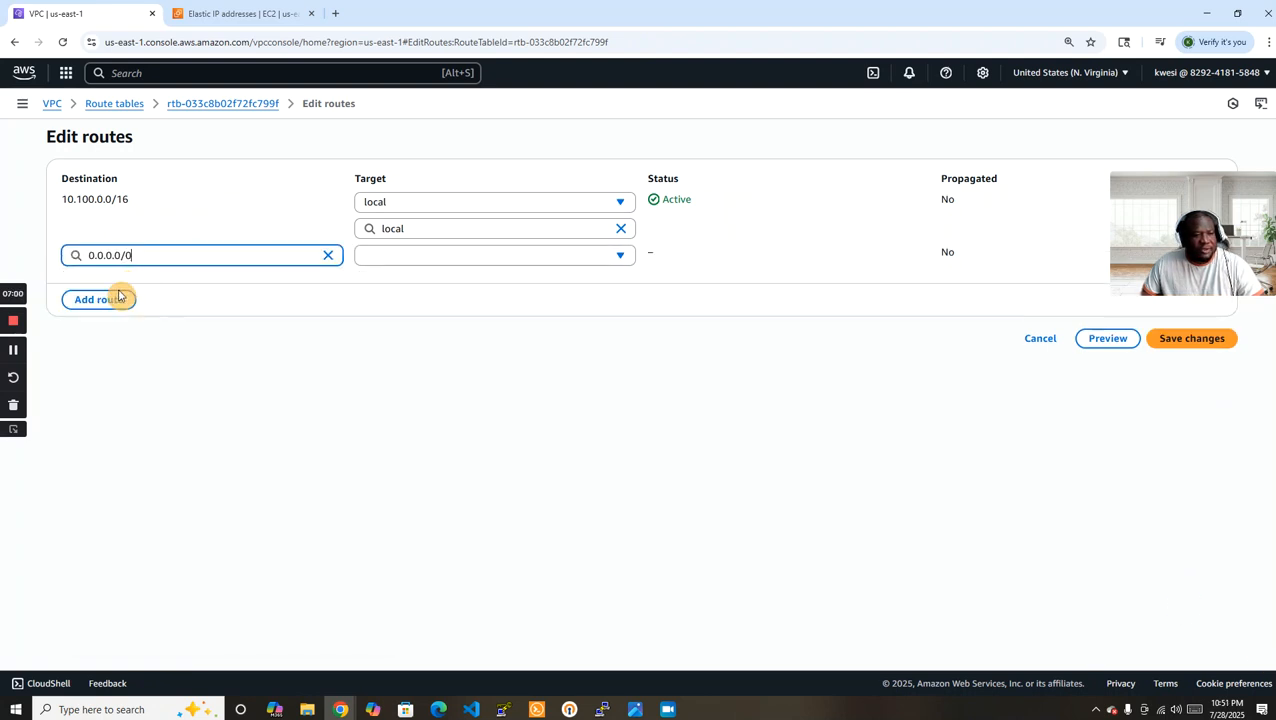
pyautogui.click(541, 258)
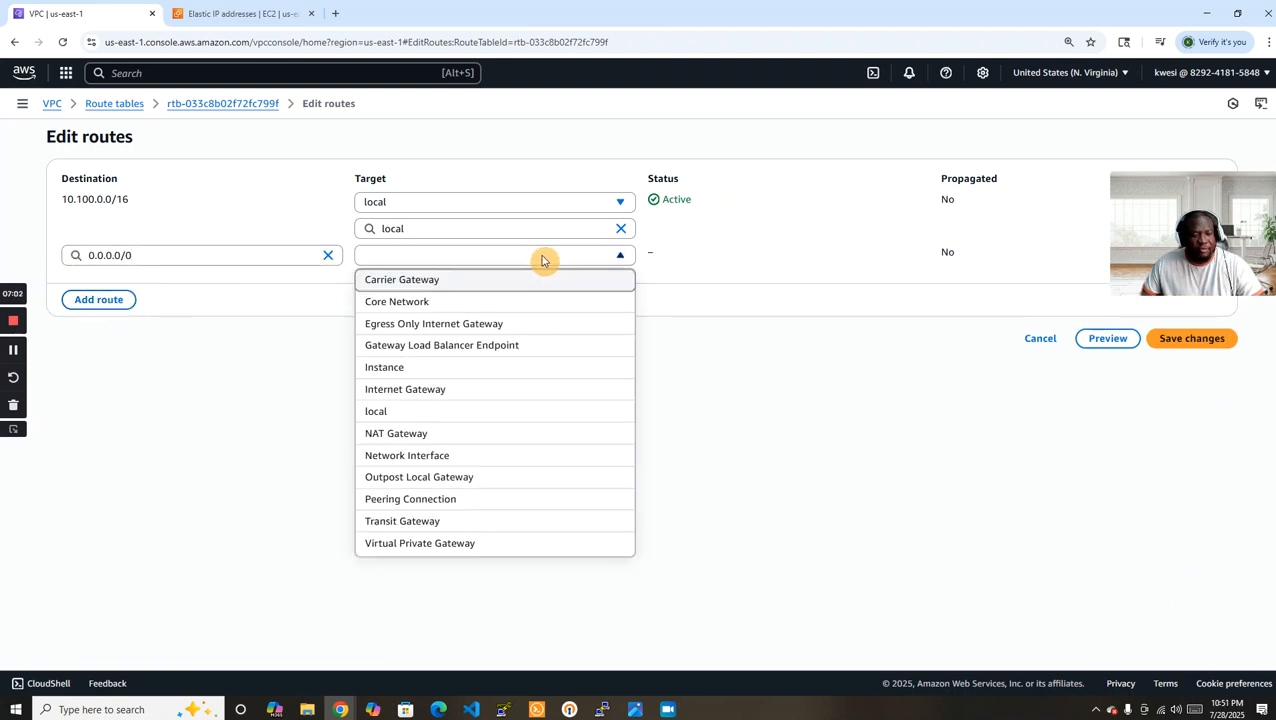
pyautogui.click(465, 390)
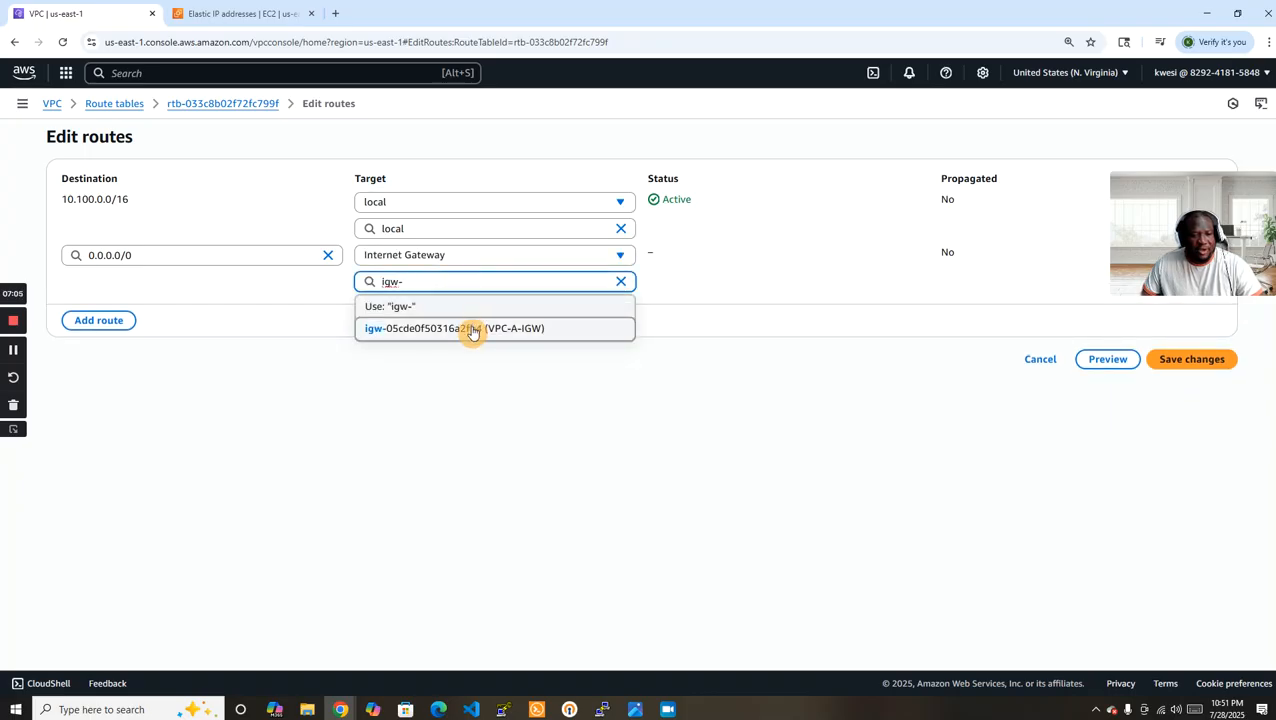
pyautogui.click(470, 328)
pyautogui.click(1190, 359)
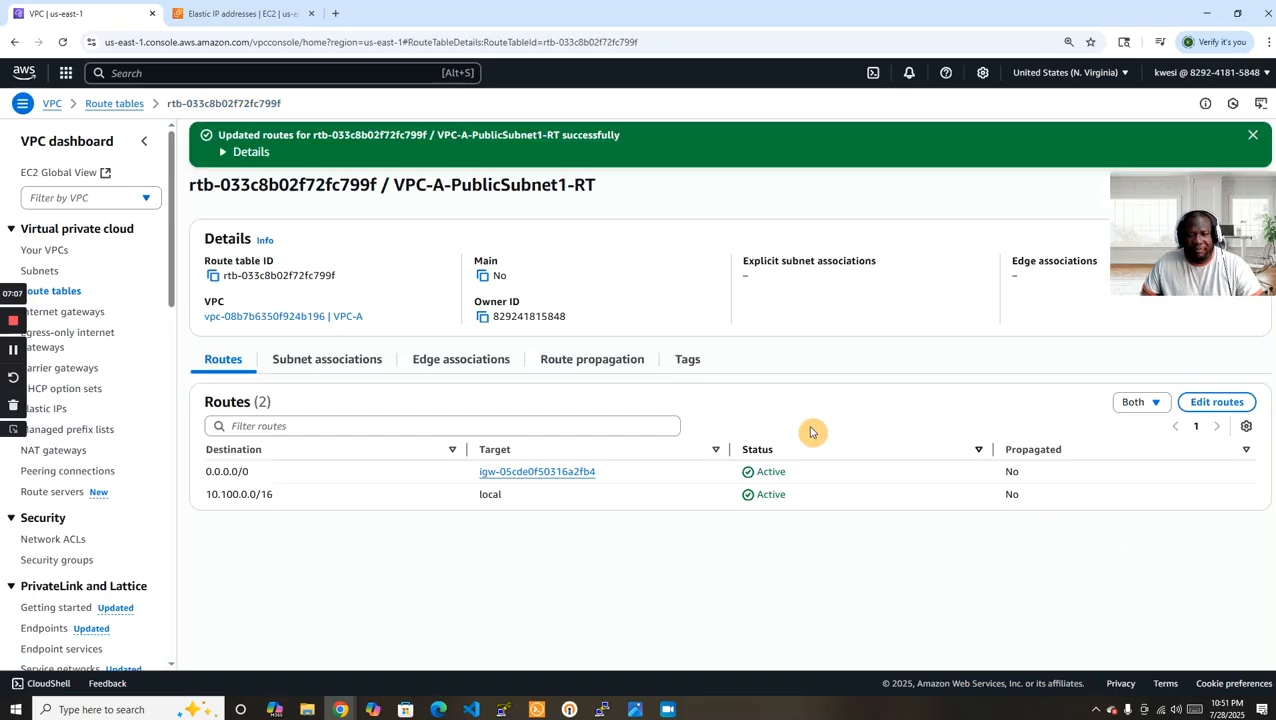
# Explicitly associate the subnet VPC-A-PublicSubnet1 with the route table VPC-A-PublicSubnet1-RT.
pyautogui.click(333, 360)
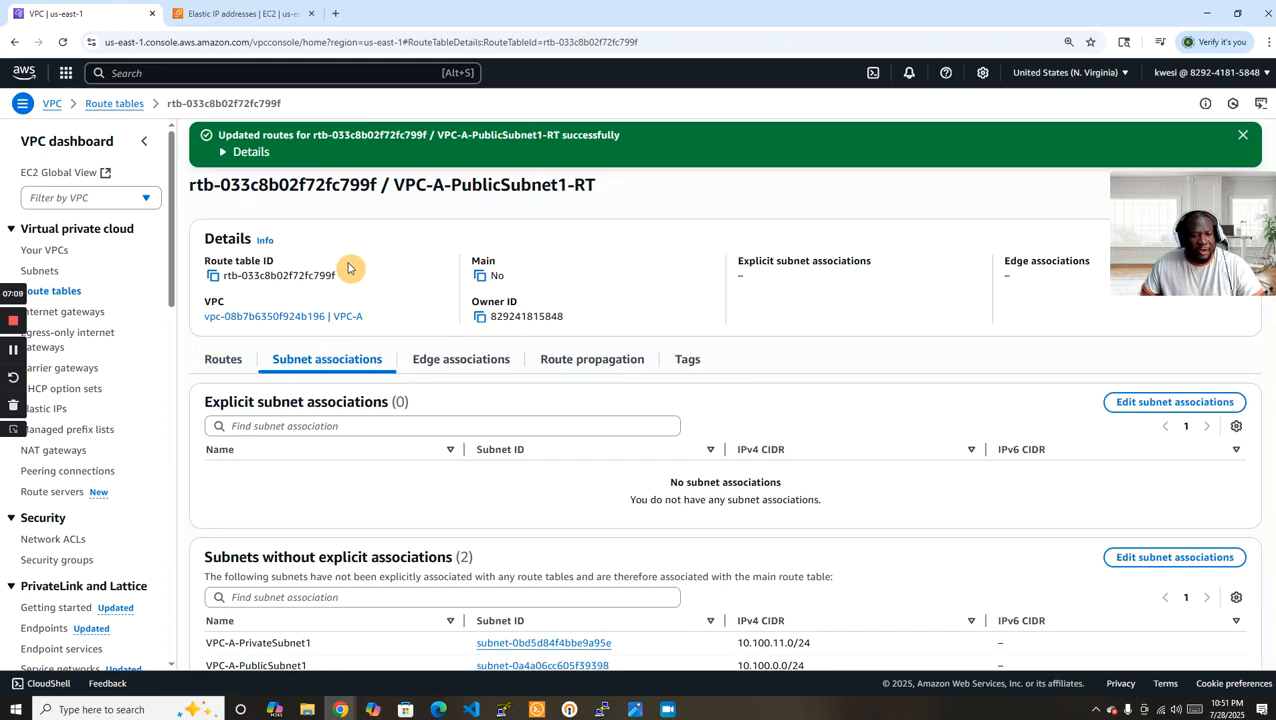
pyautogui.click(1190, 403)
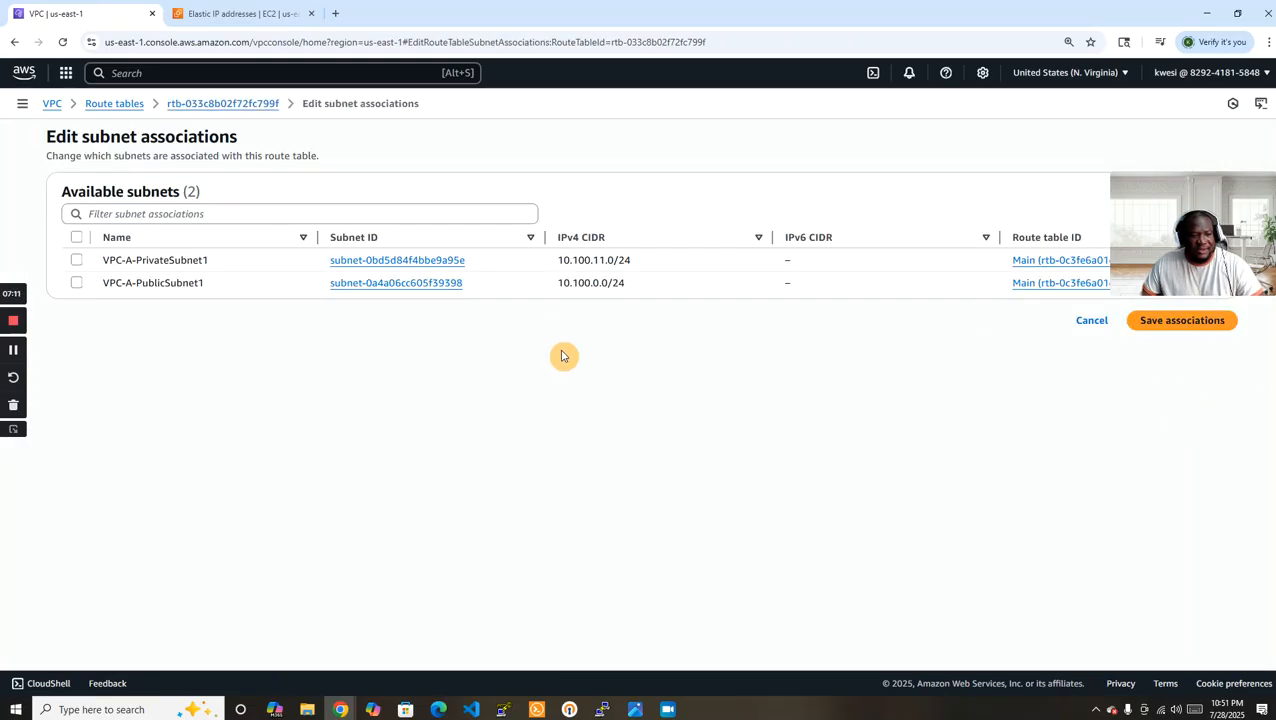
pyautogui.click(79, 285)
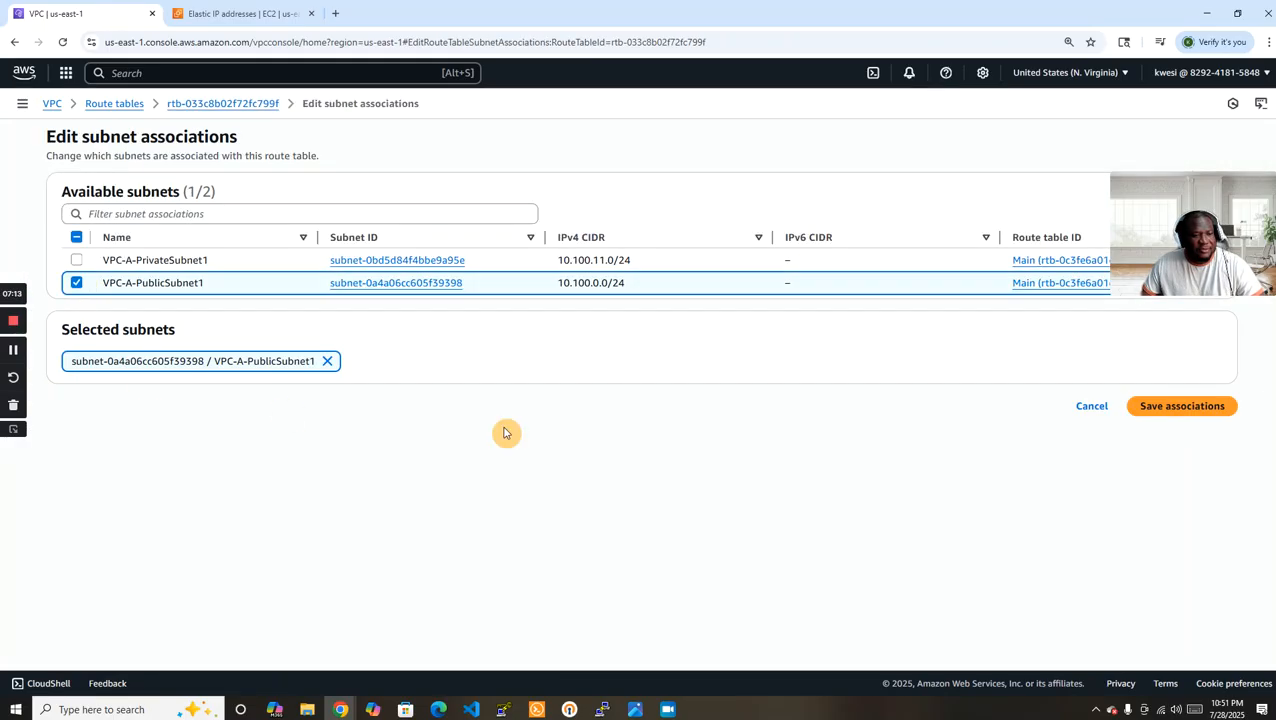
pyautogui.click(1176, 409)
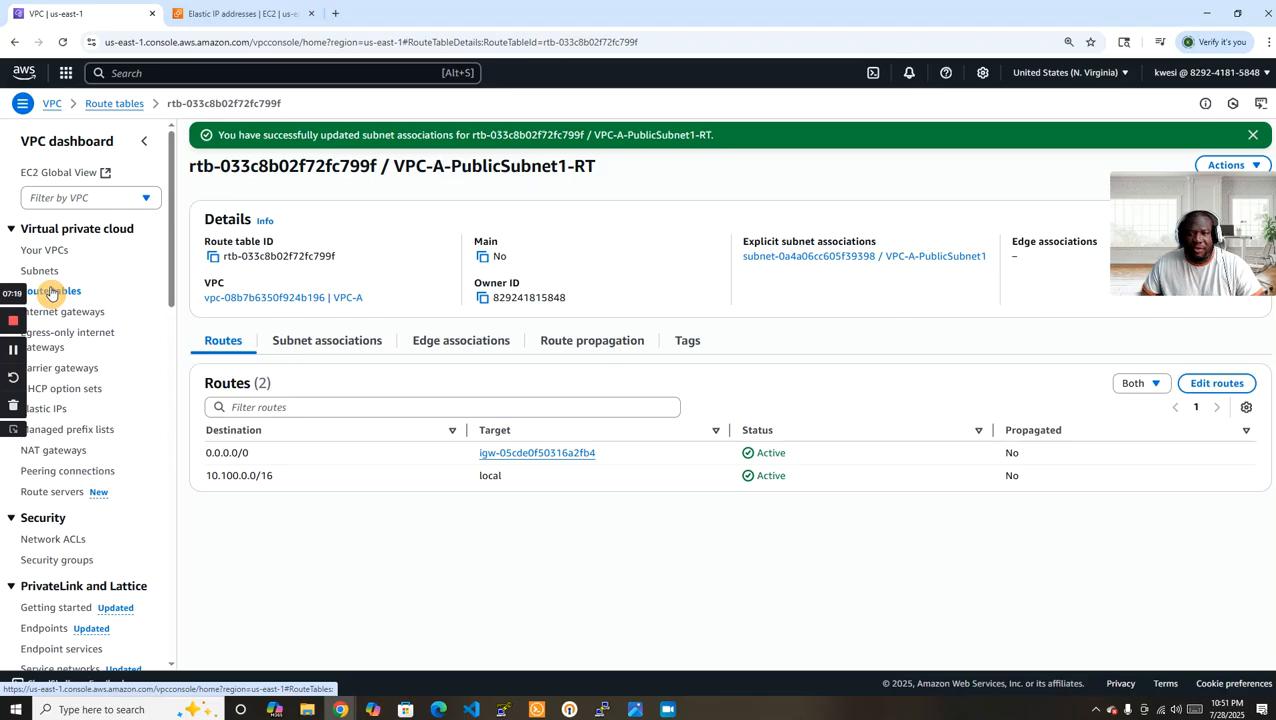
# Create a second route table named VPC-A-PrivateSubnet1-RT in VPC-A.
pyautogui.click(51, 291)
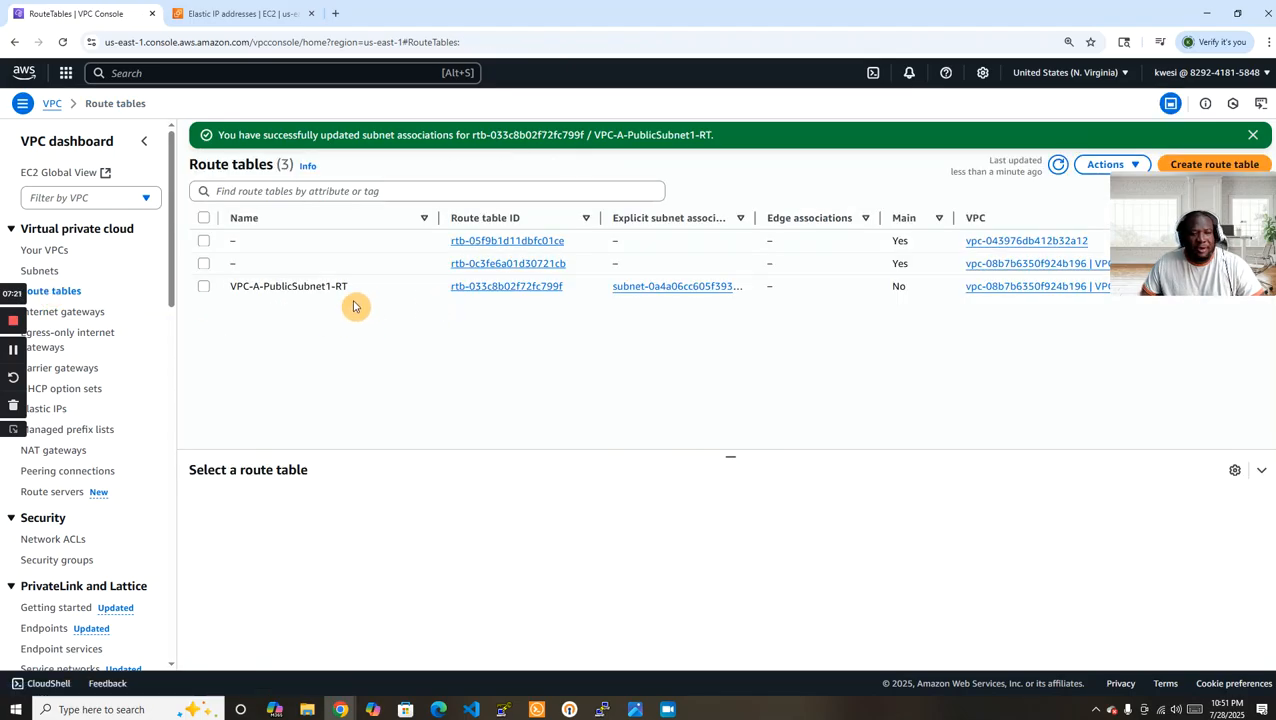
pyautogui.moveTo(1213, 183); pyautogui.dragTo(1218, 318)
pyautogui.click(1213, 164)
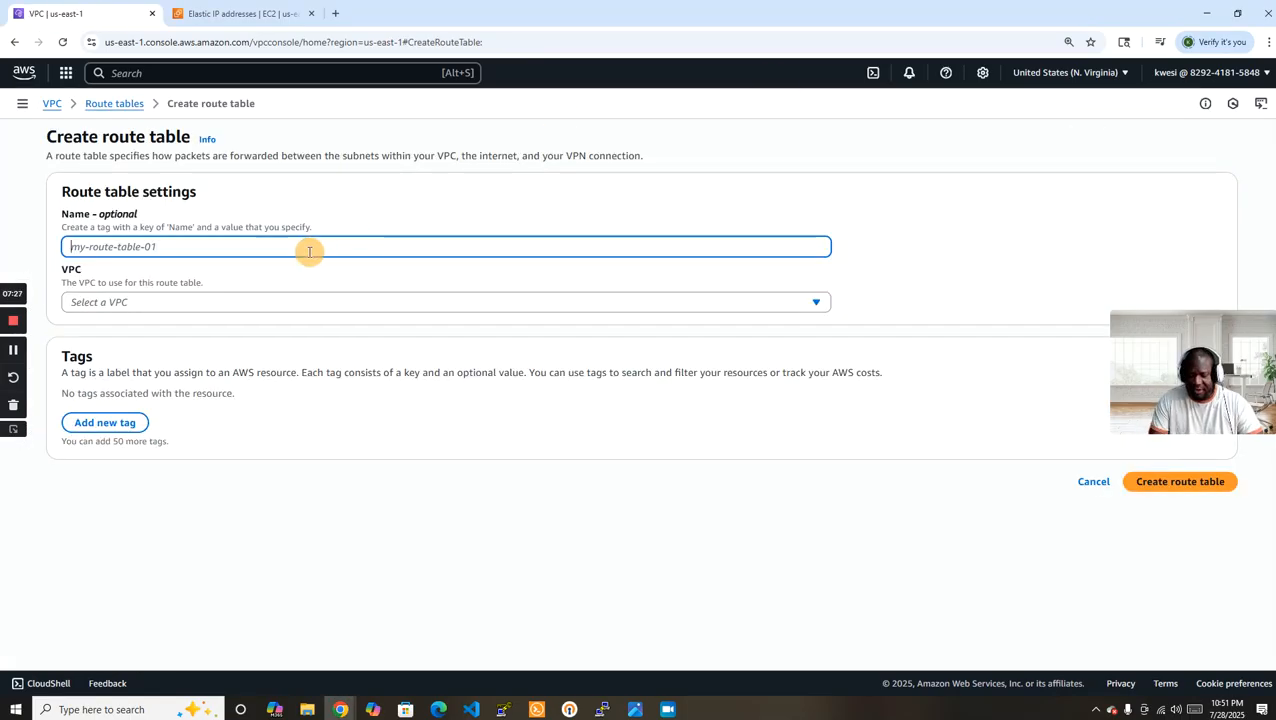
pyautogui.write('VPC-A-Private')
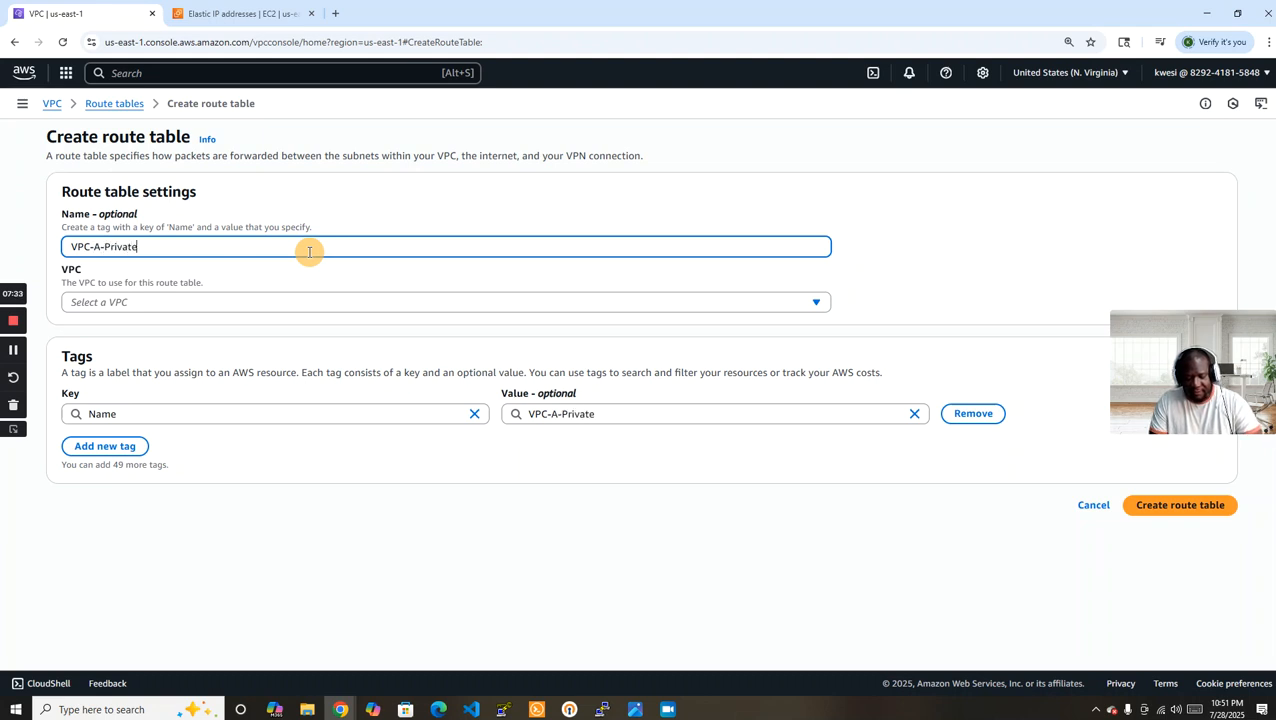
pyautogui.write('Subnet1-RT')
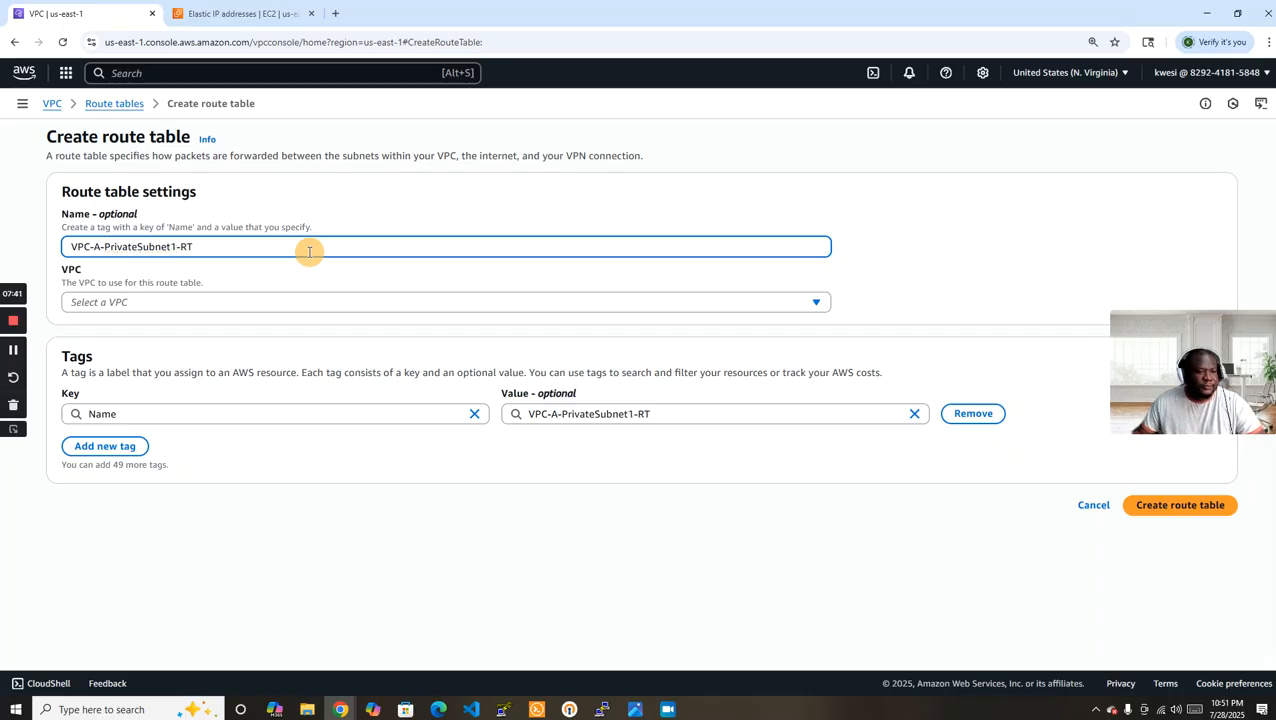
pyautogui.click(404, 302)
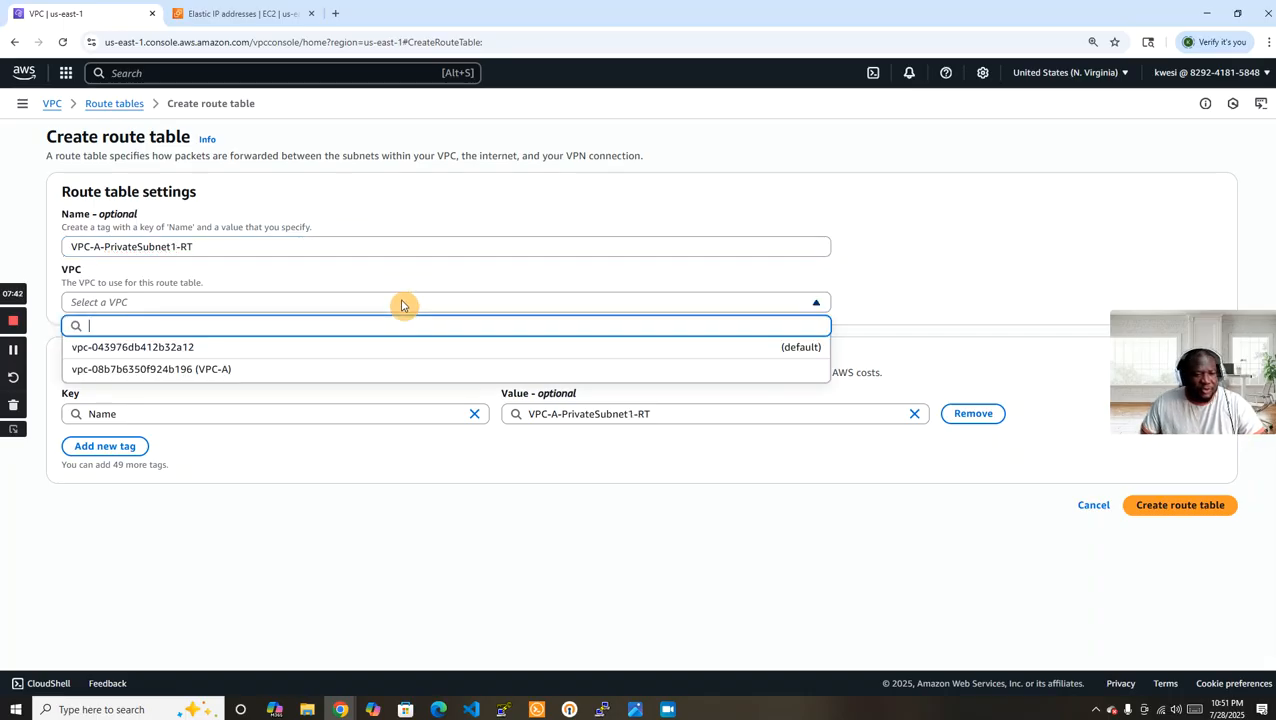
pyautogui.click(321, 369)
pyautogui.click(1185, 503)
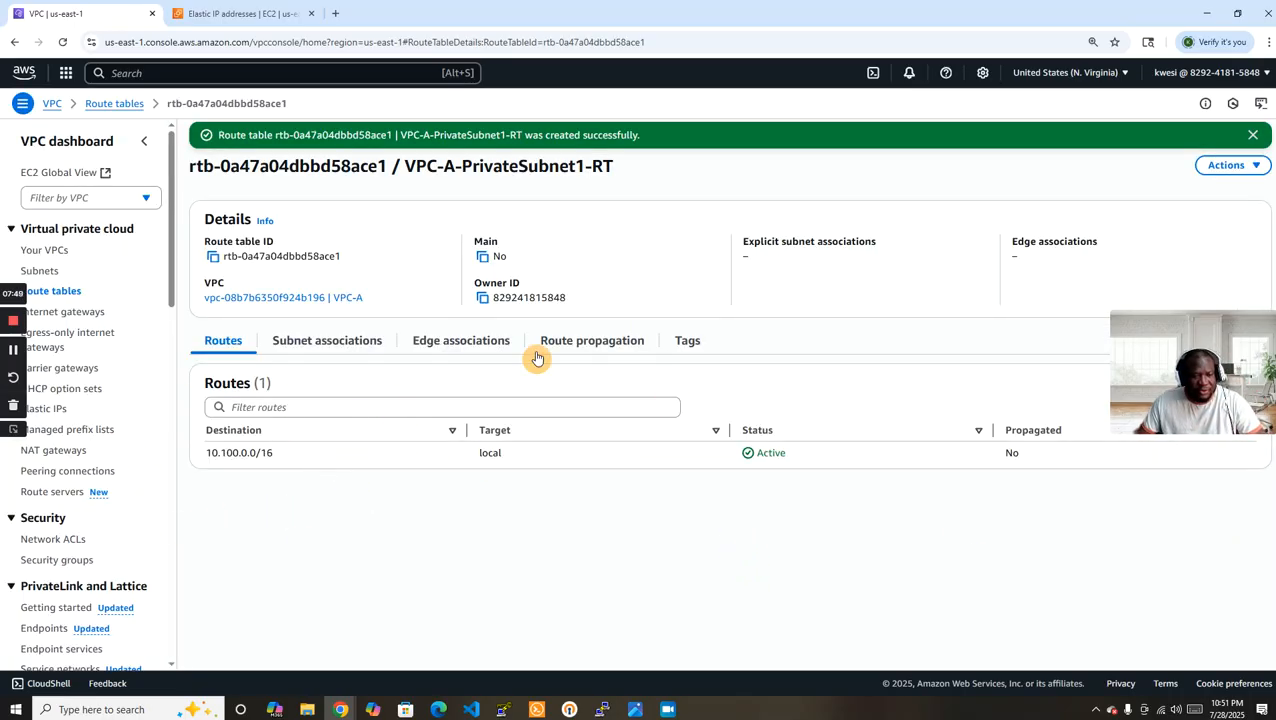
# Explicitly associate the subnet VPC-A-PrivateSubnet1 with the route table VPC-A-PrivateSubnet1-RT.
pyautogui.click(325, 345)
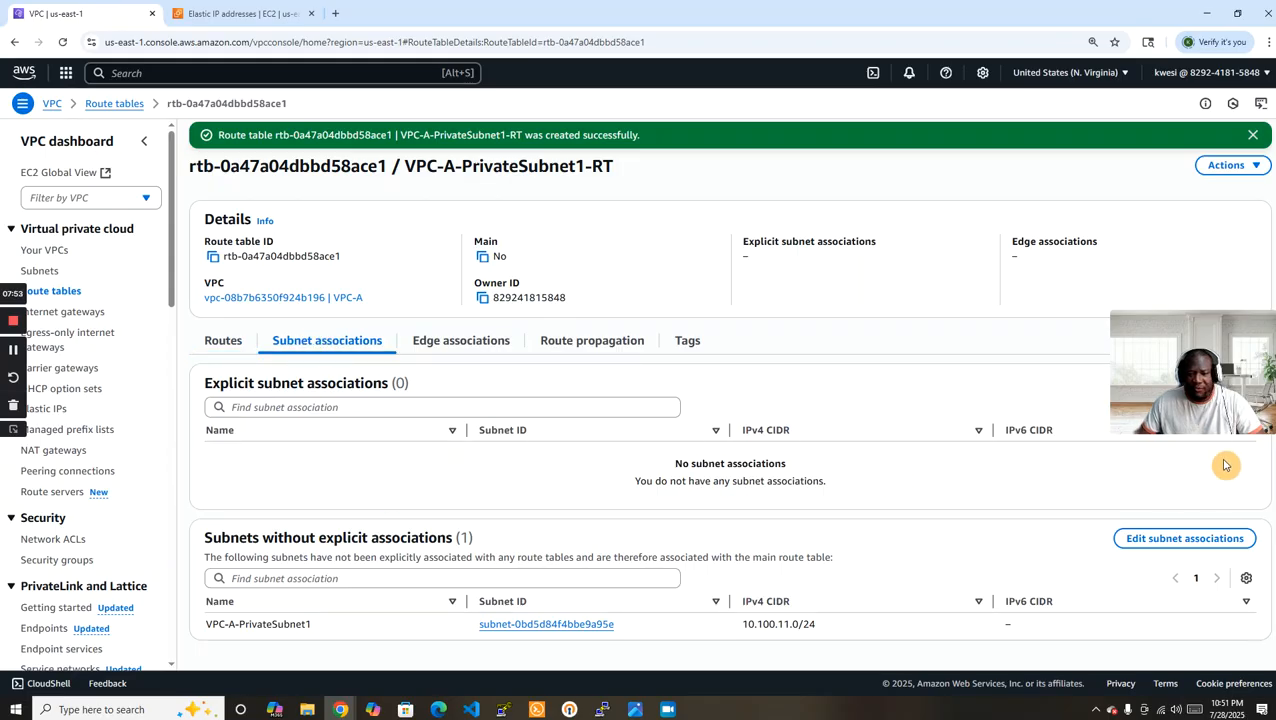
pyautogui.moveTo(1228, 344); pyautogui.dragTo(1226, 260)
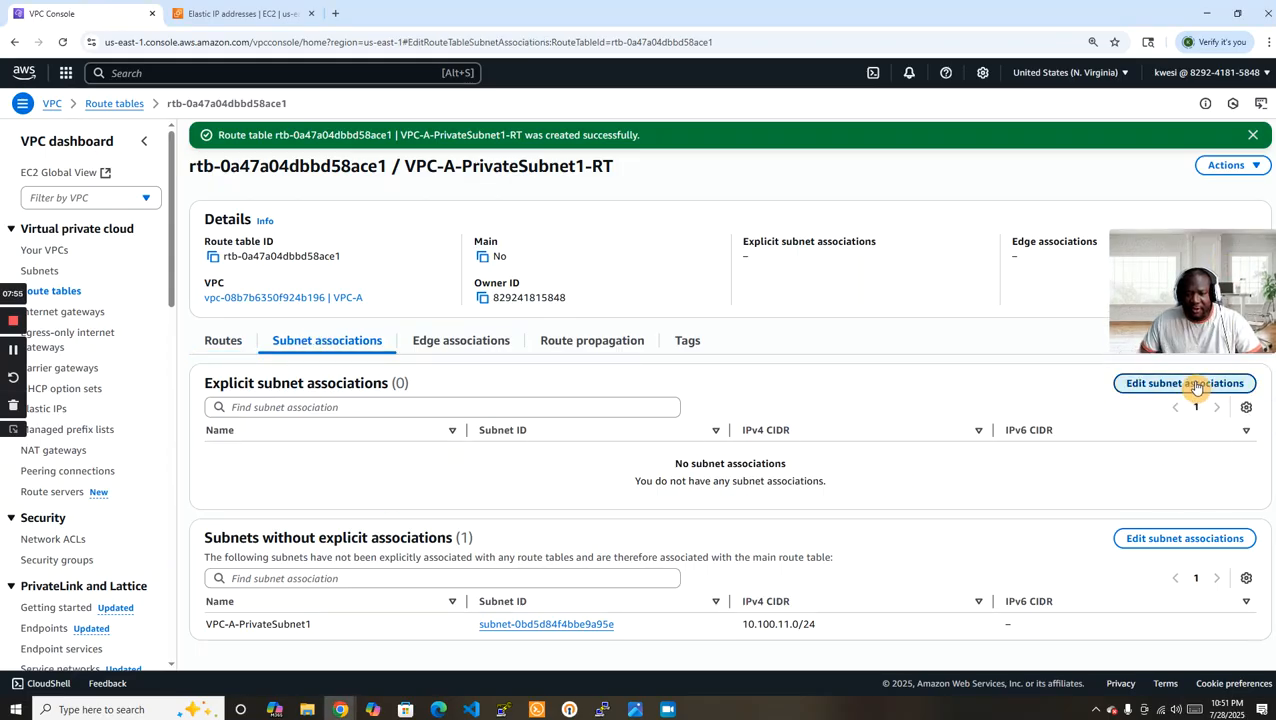
pyautogui.click(1197, 385)
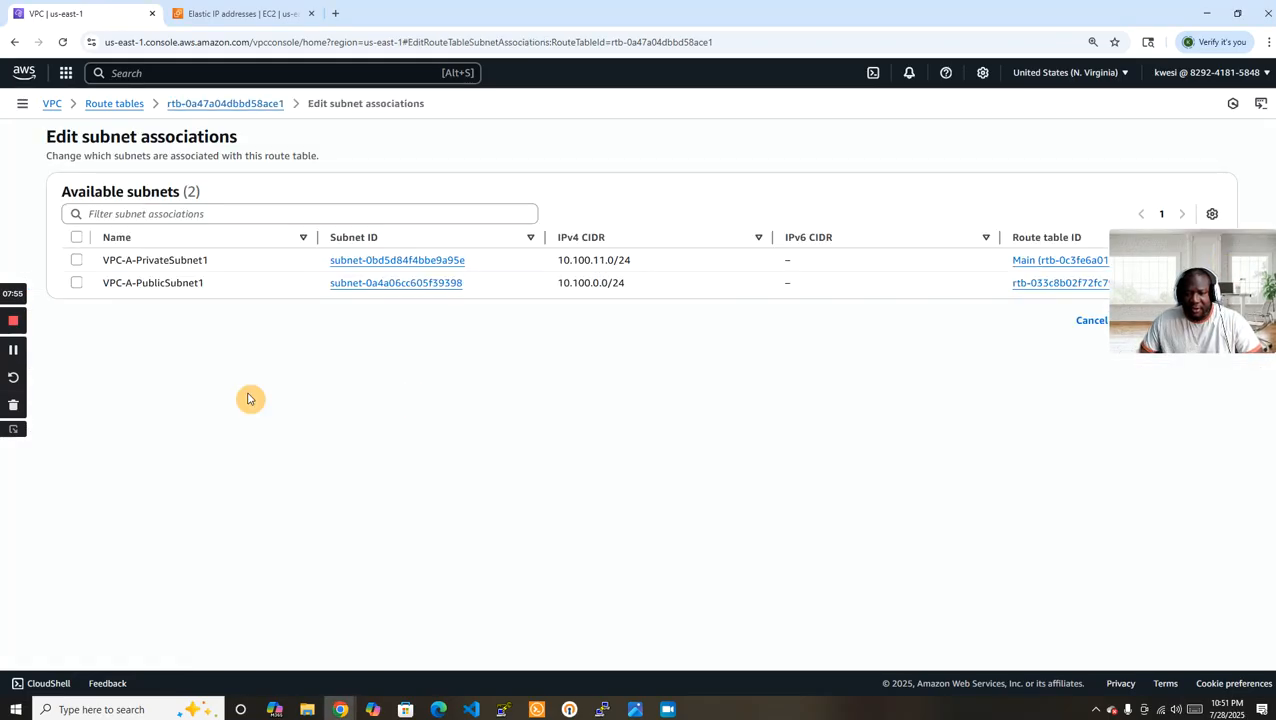
pyautogui.click(76, 262)
pyautogui.click(1206, 415)
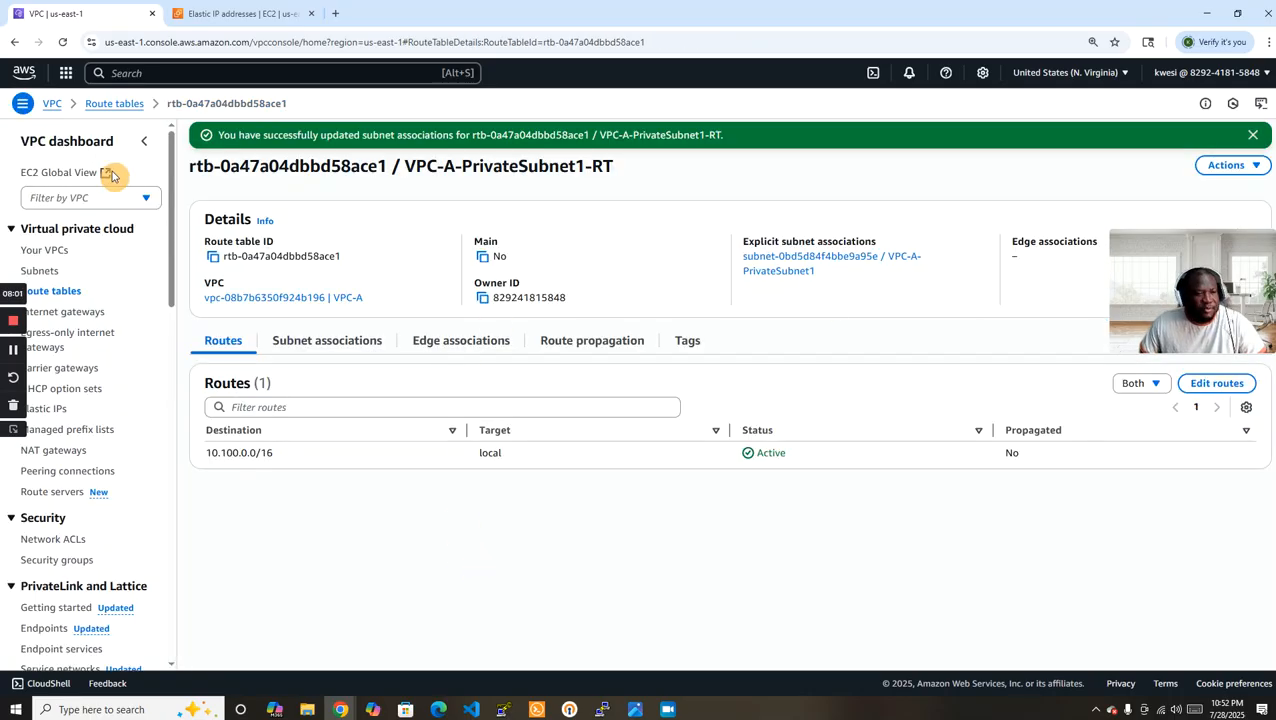
# Check the NAT Gateway exercise diagram, and start launching a new EC2 instance named EC2-A.
pyautogui.moveTo(1275, 110); pyautogui.dragTo(732, 136)
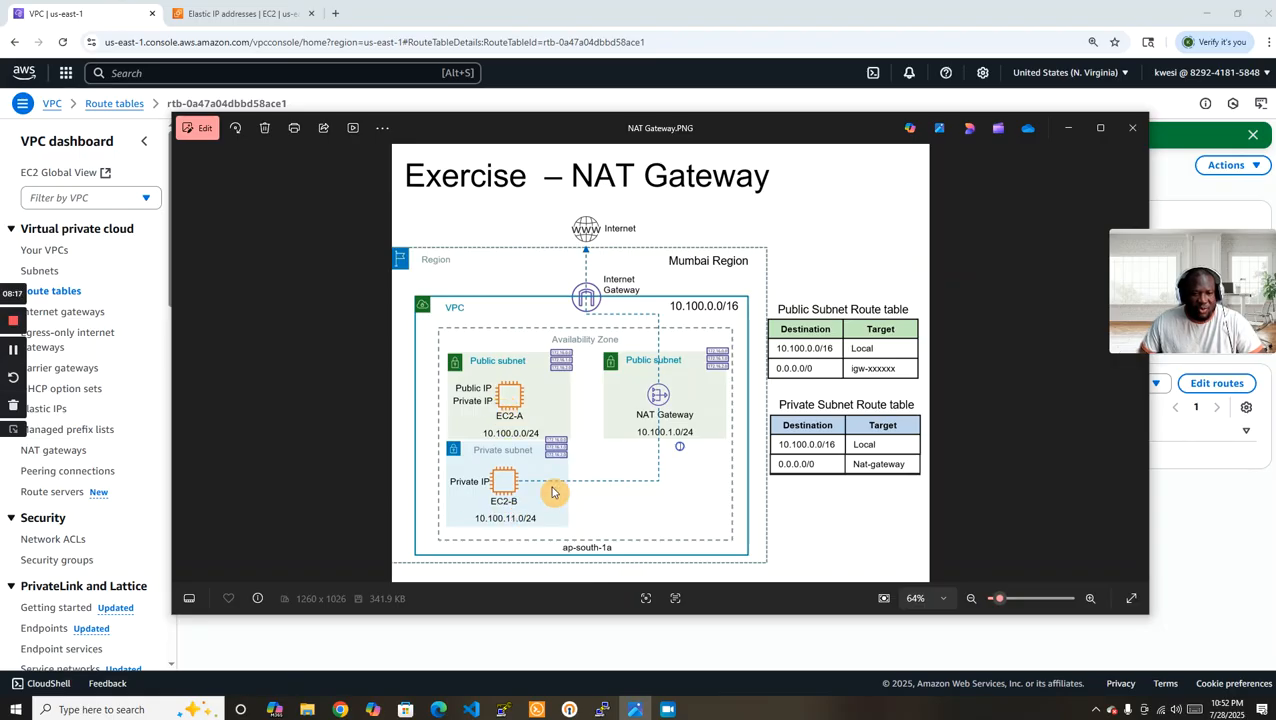
pyautogui.click(1068, 129)
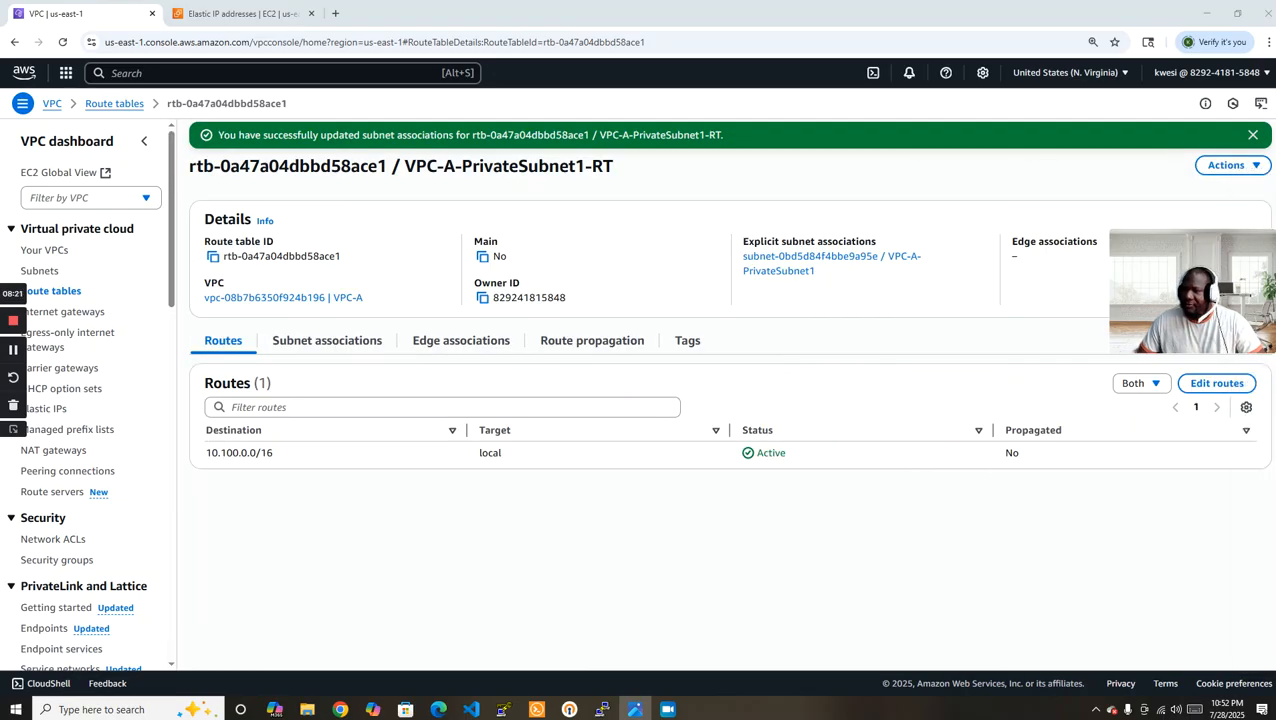
pyautogui.click(215, 13)
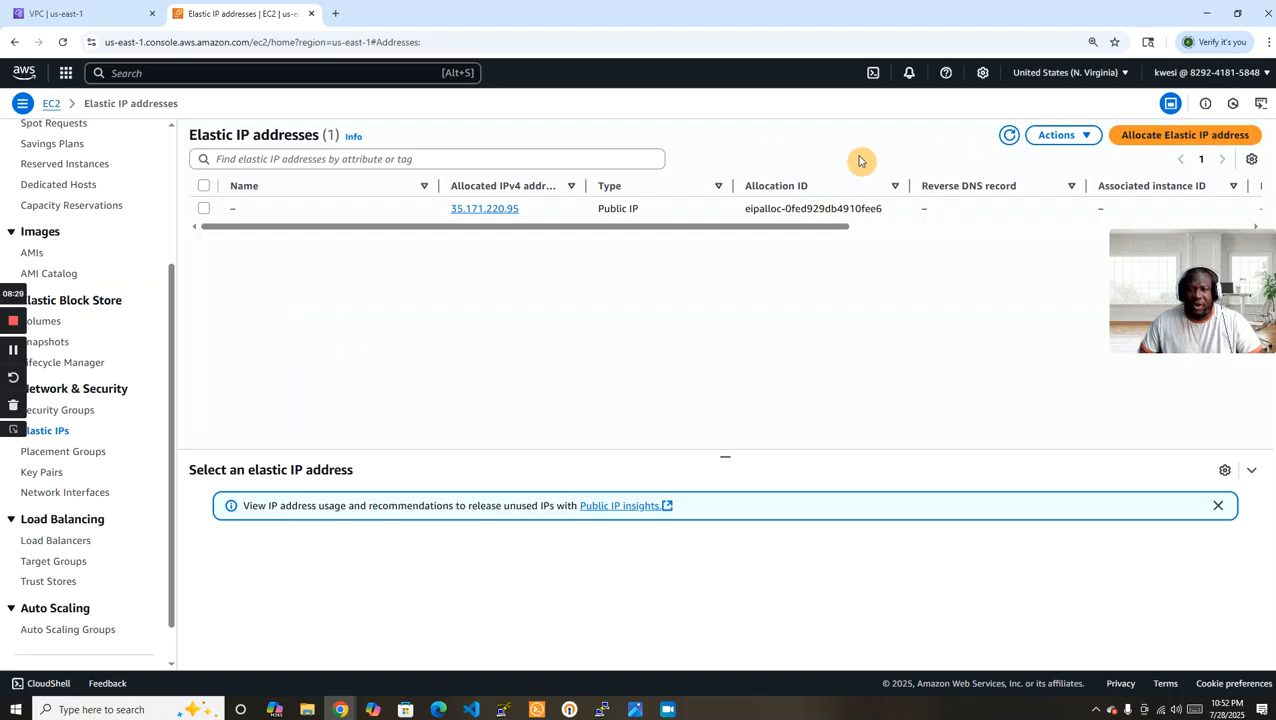
pyautogui.scroll(2, 102, 241)
pyautogui.scroll(1, 102, 241)
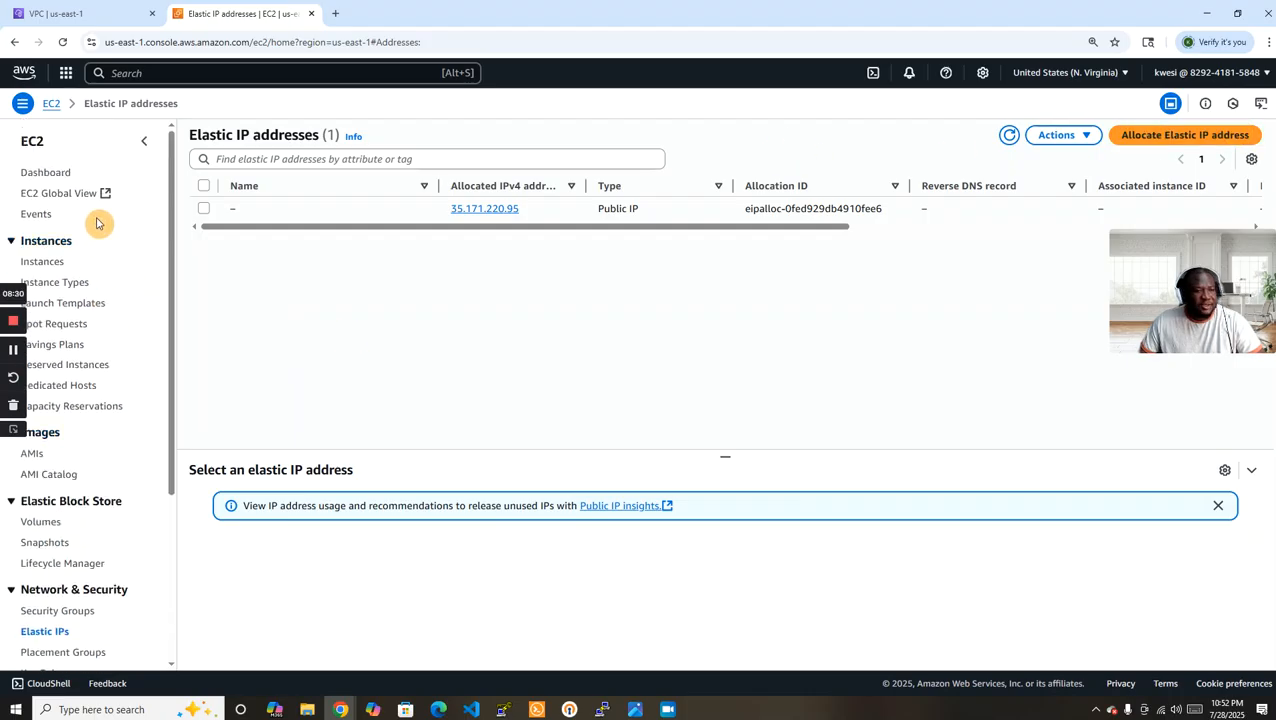
pyautogui.click(56, 265)
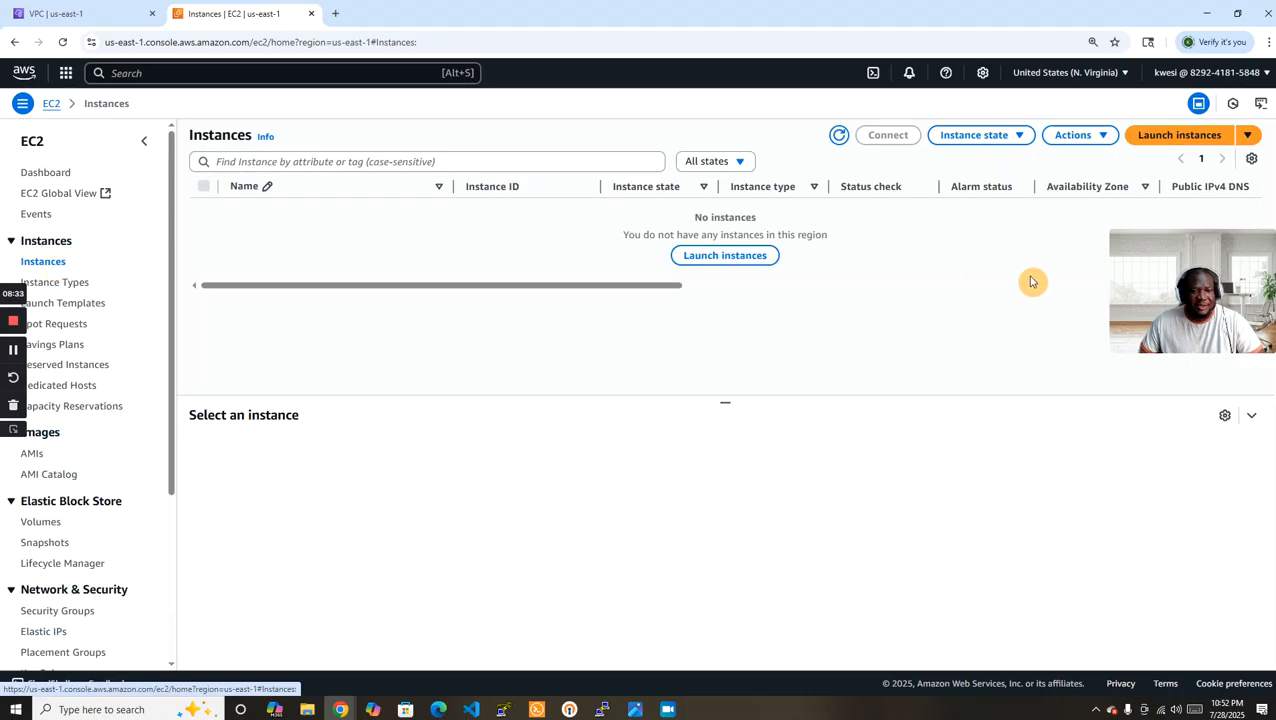
pyautogui.click(746, 262)
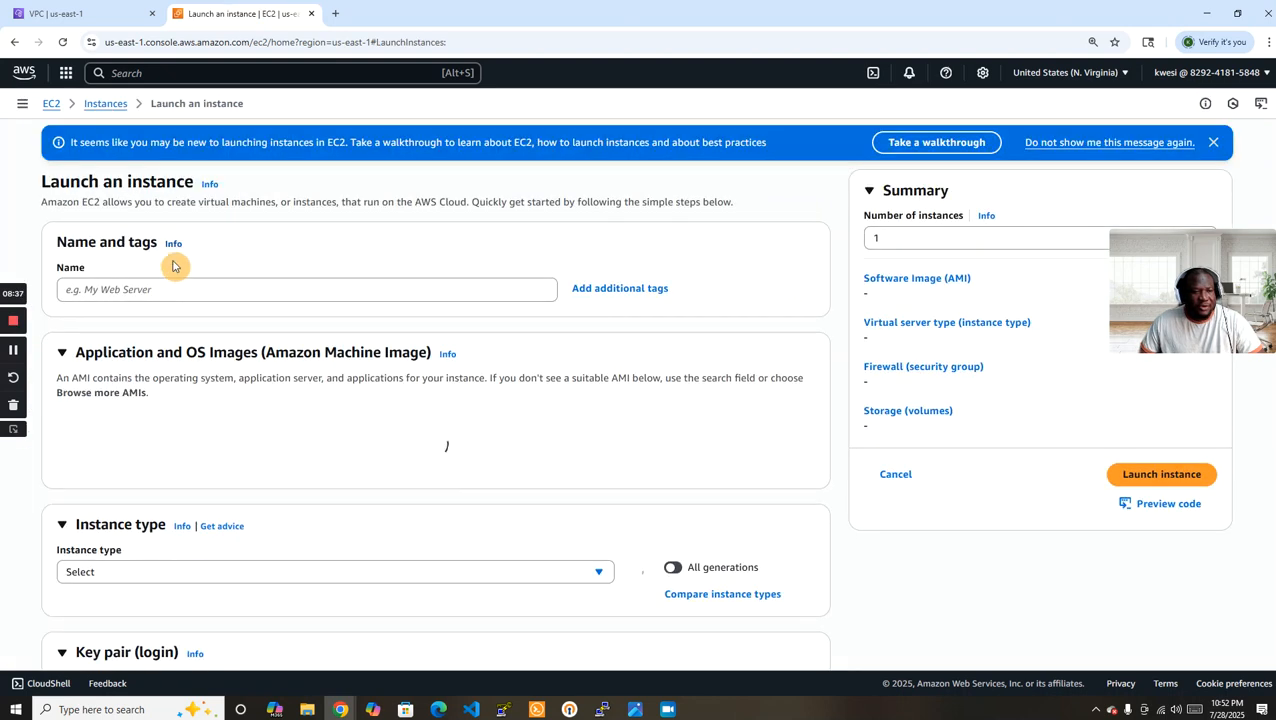
pyautogui.click(161, 289)
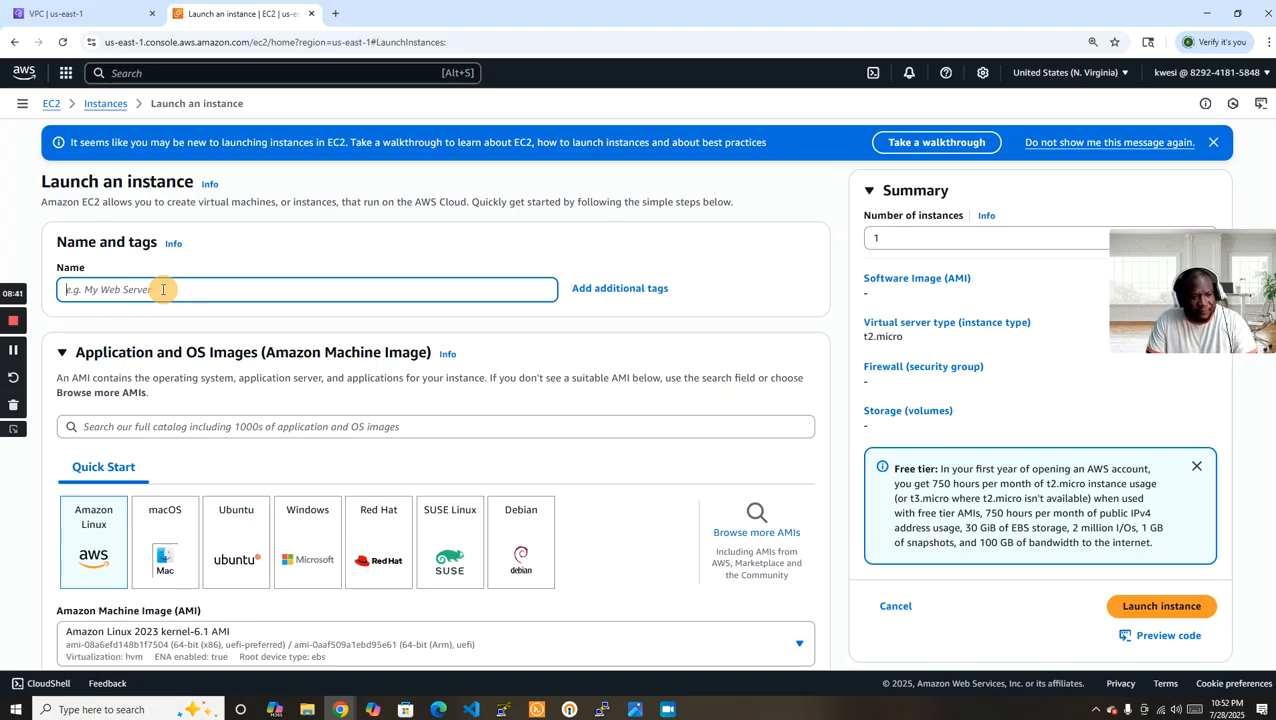
pyautogui.write('e')
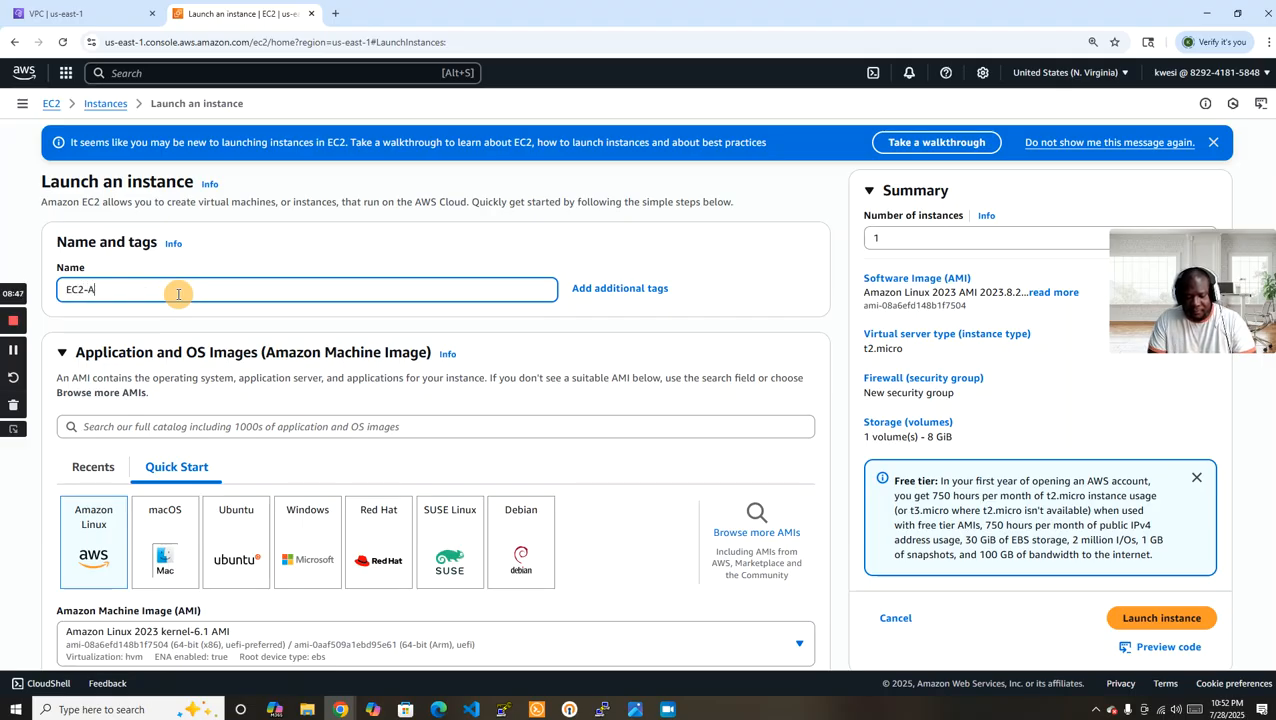
# Create an RSA key pair named EC2-A-KEYPAIR in .pem format for the EC2-A instance.
pyautogui.click(840, 326)
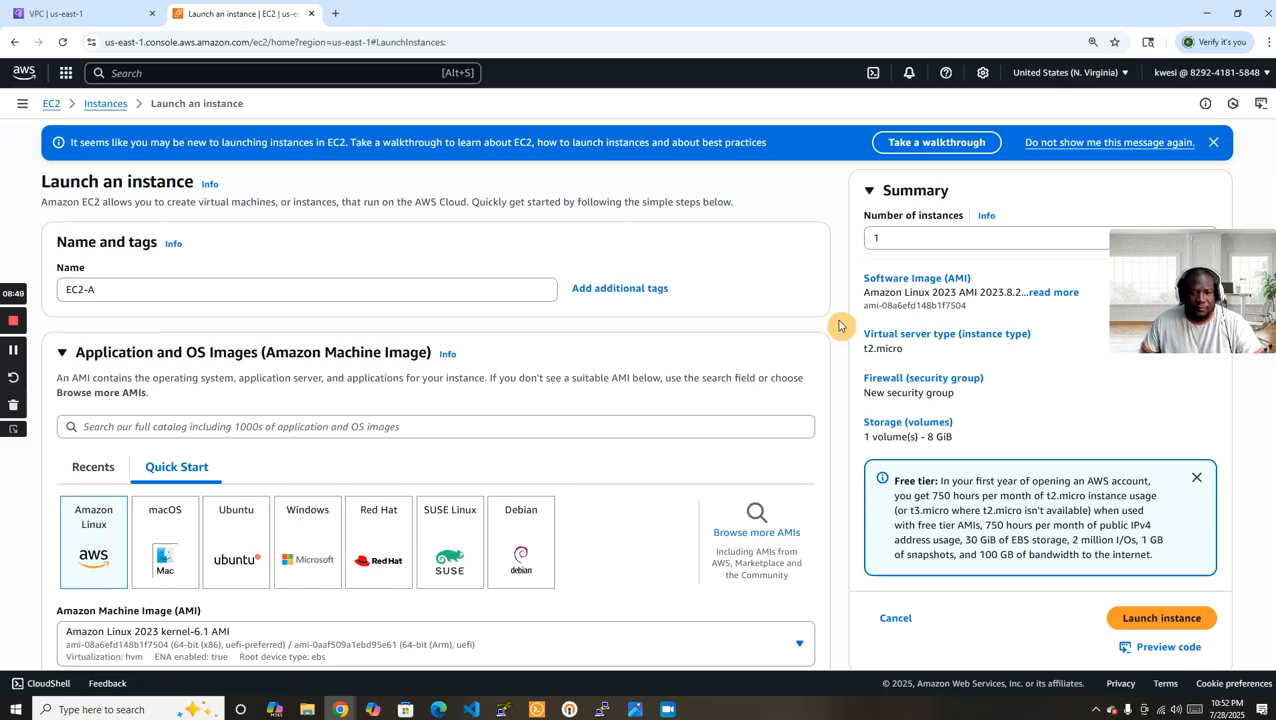
pyautogui.scroll(-1, 838, 327)
pyautogui.scroll(-5, 838, 327)
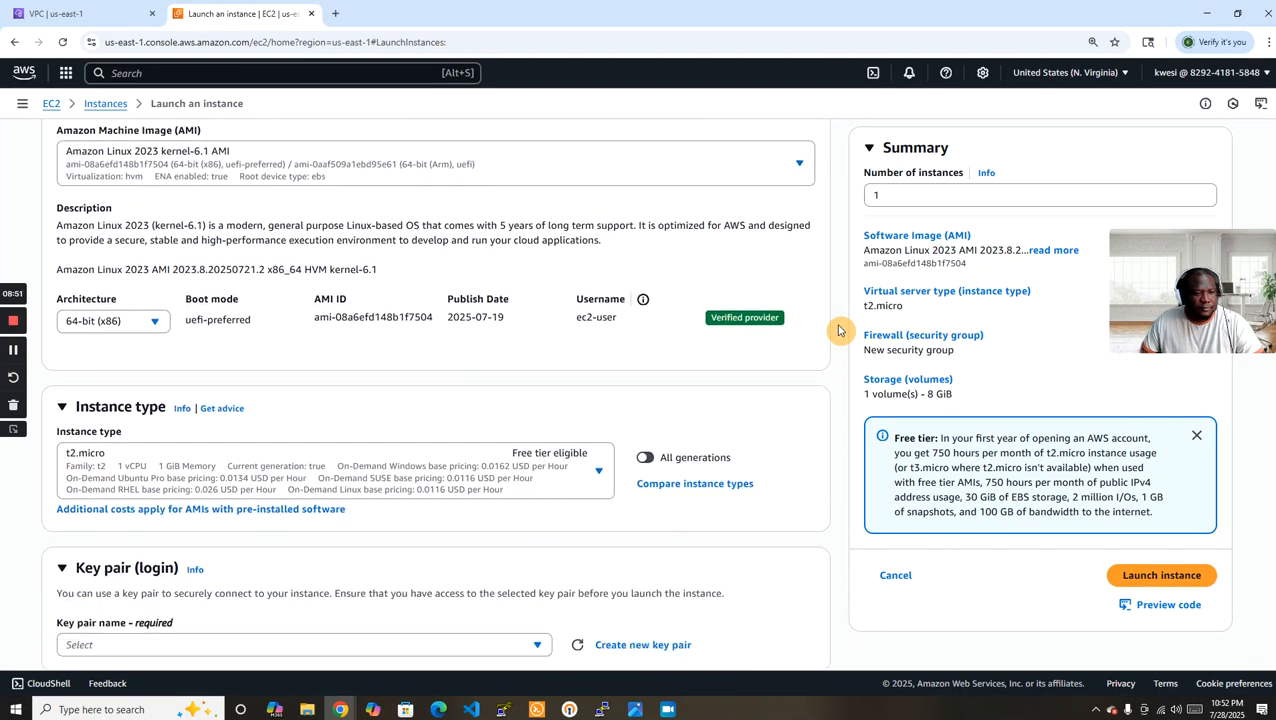
pyautogui.scroll(-4, 838, 330)
pyautogui.click(375, 255)
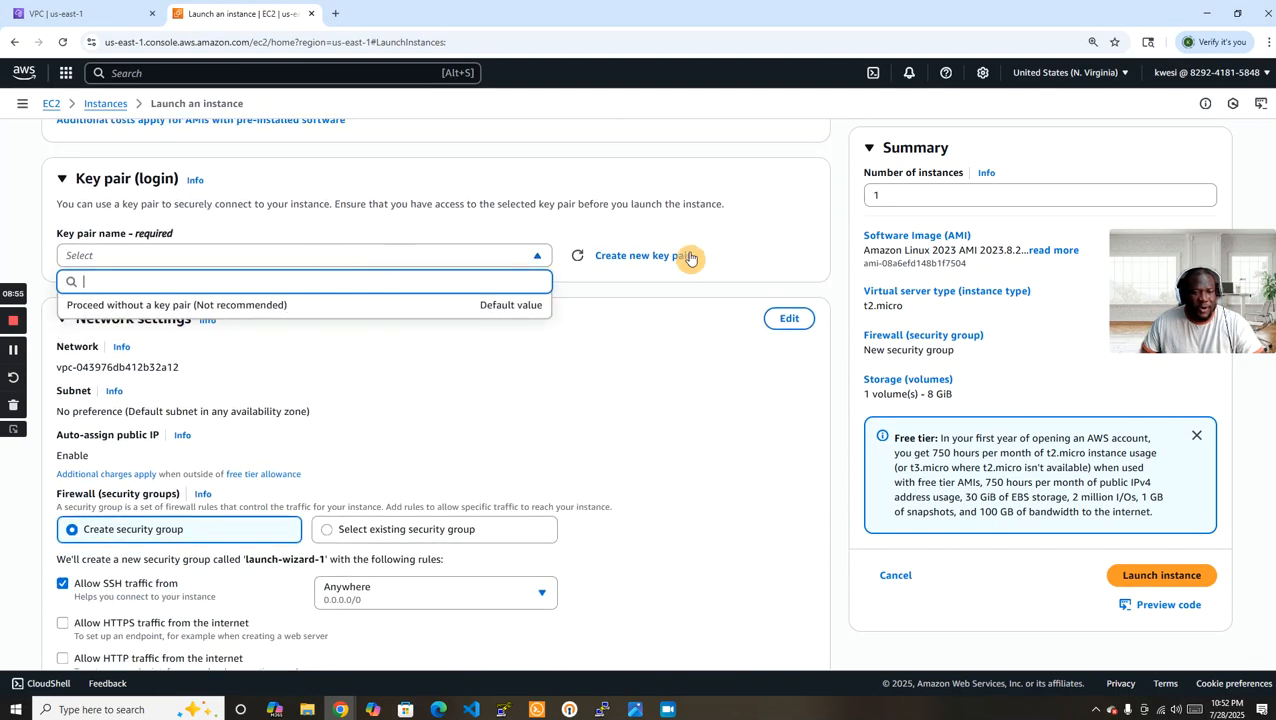
pyautogui.click(640, 256)
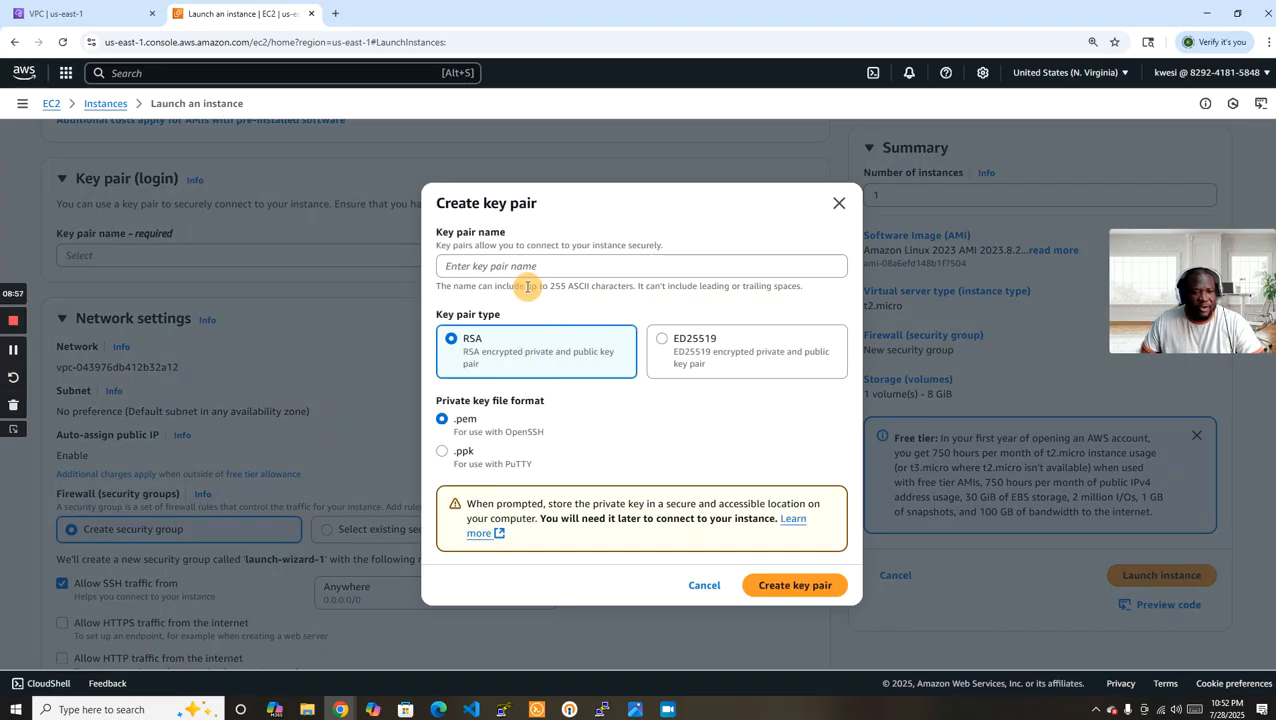
pyautogui.click(528, 270)
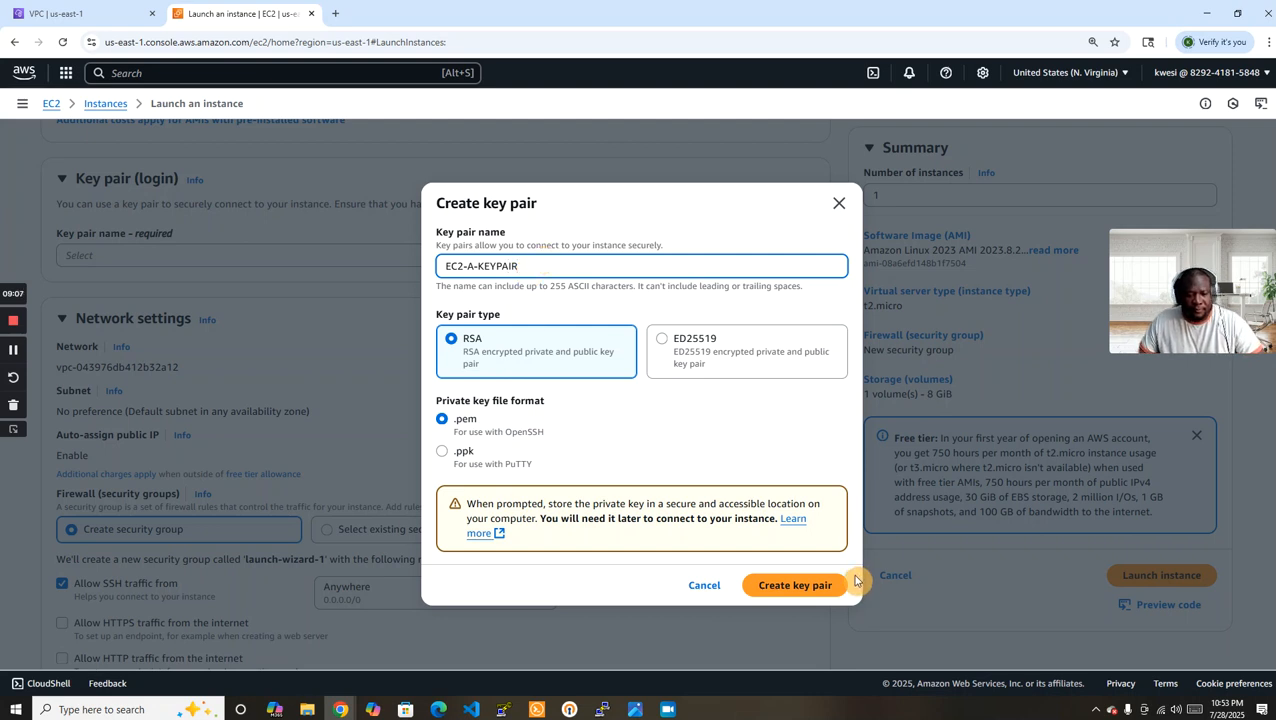
pyautogui.click(800, 585)
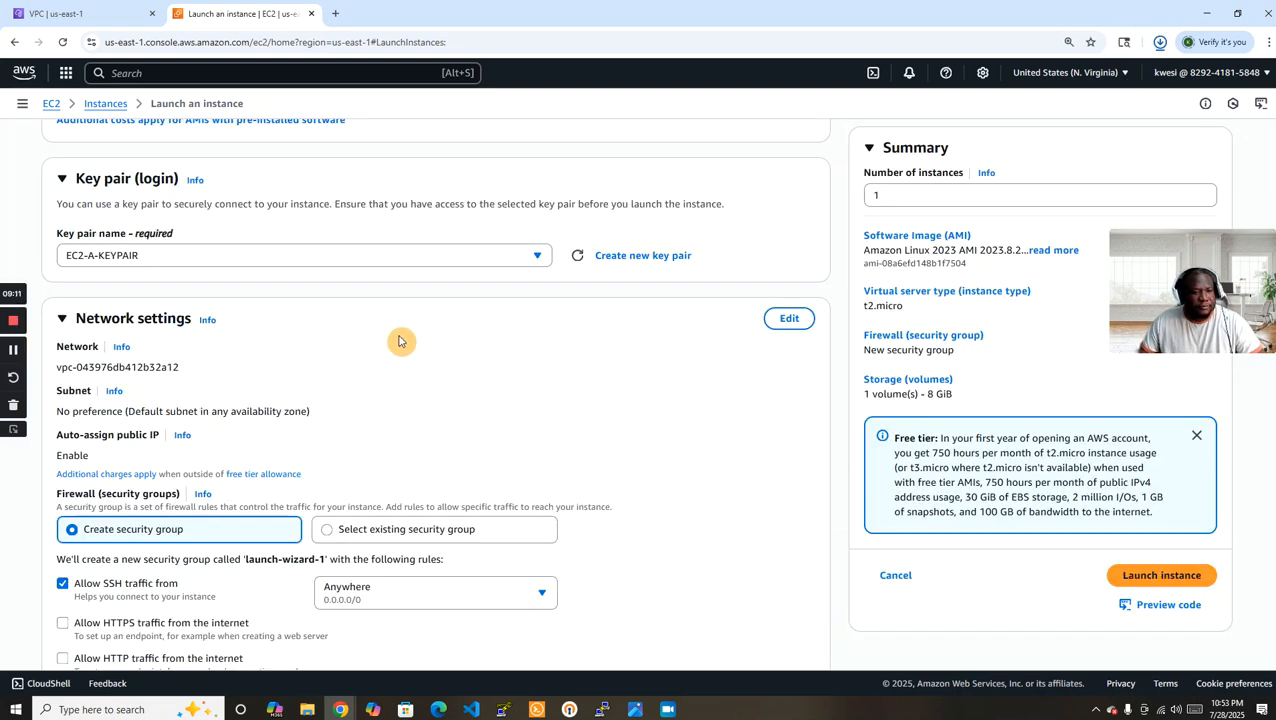
# Set the instance's network to VPC-A and open its list of available subnets.
pyautogui.click(790, 318)
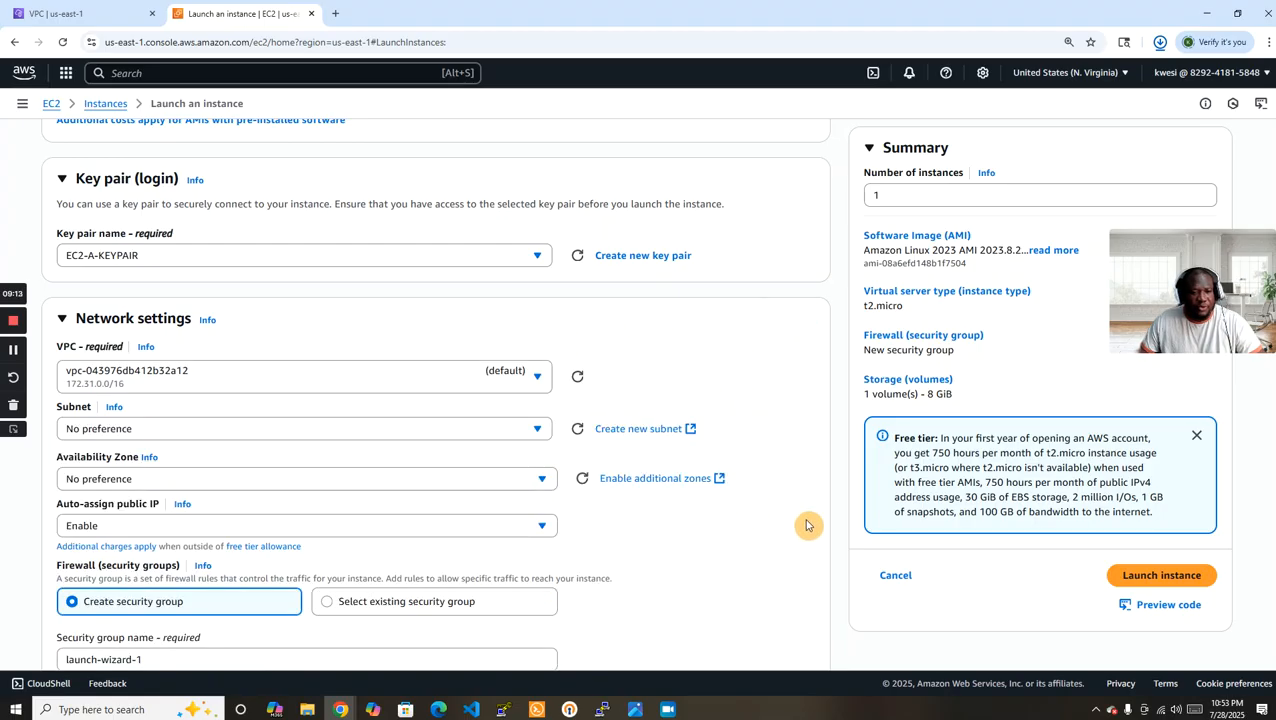
pyautogui.scroll(-2, 778, 450)
pyautogui.click(538, 245)
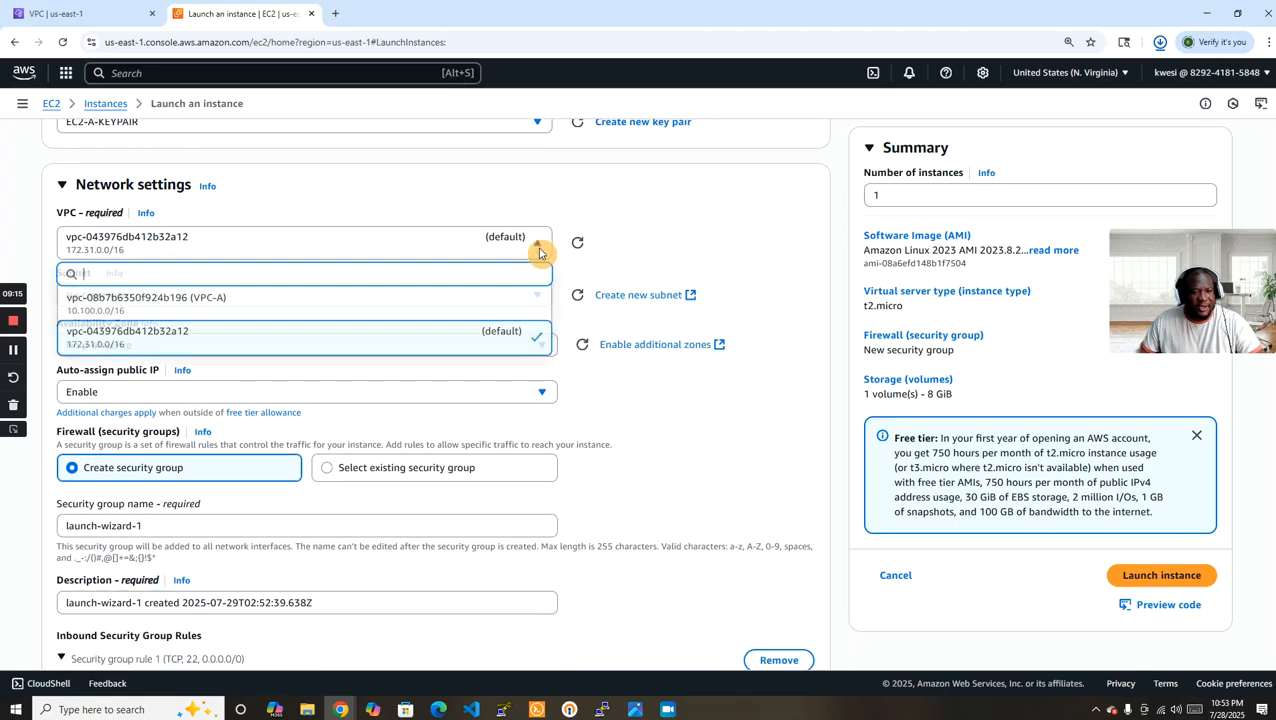
pyautogui.click(311, 309)
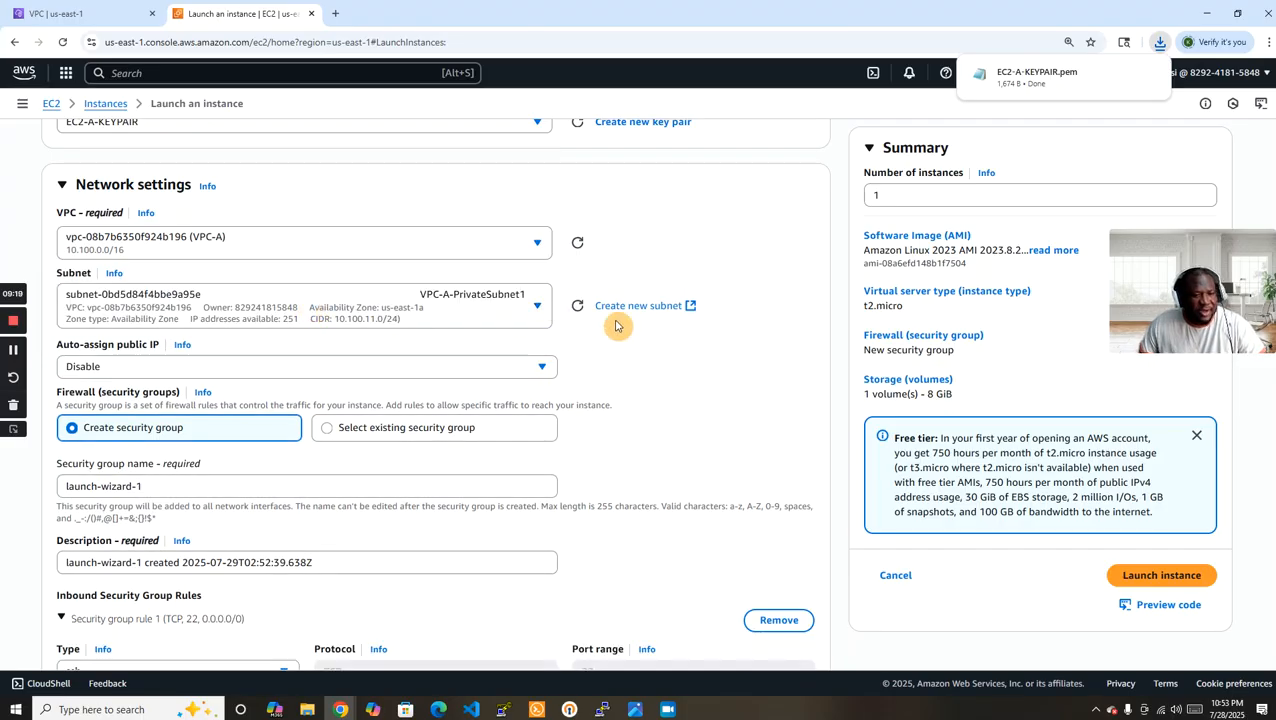
pyautogui.click(477, 315)
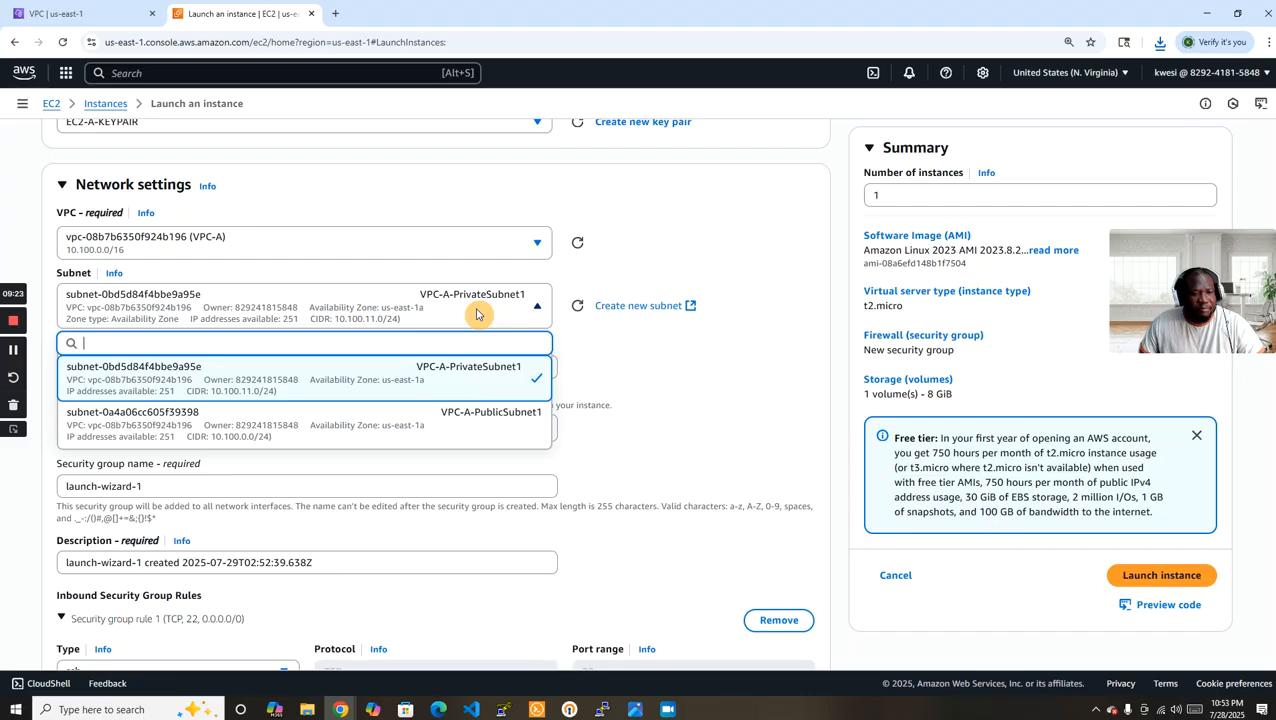
# Enable auto-assignment of public IPv4 addresses in the settings of the subnet VPC-A-PublicSubnet1.
pyautogui.click(100, 14)
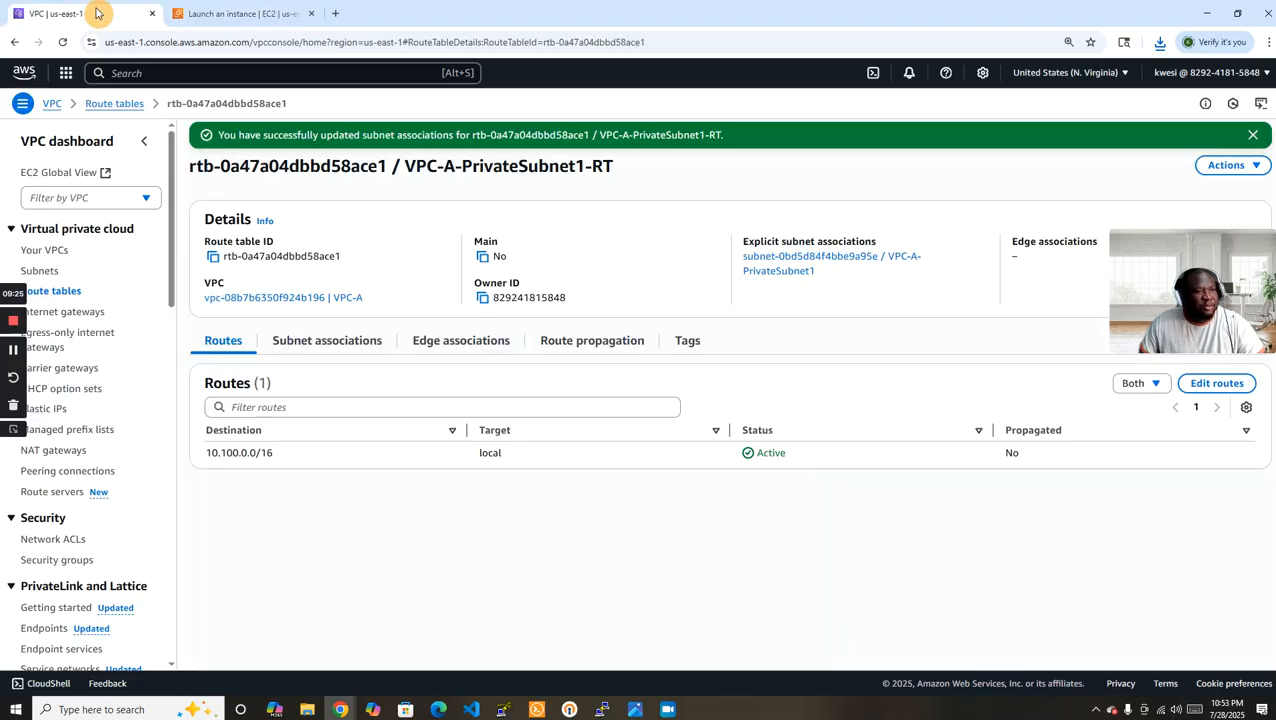
pyautogui.click(46, 273)
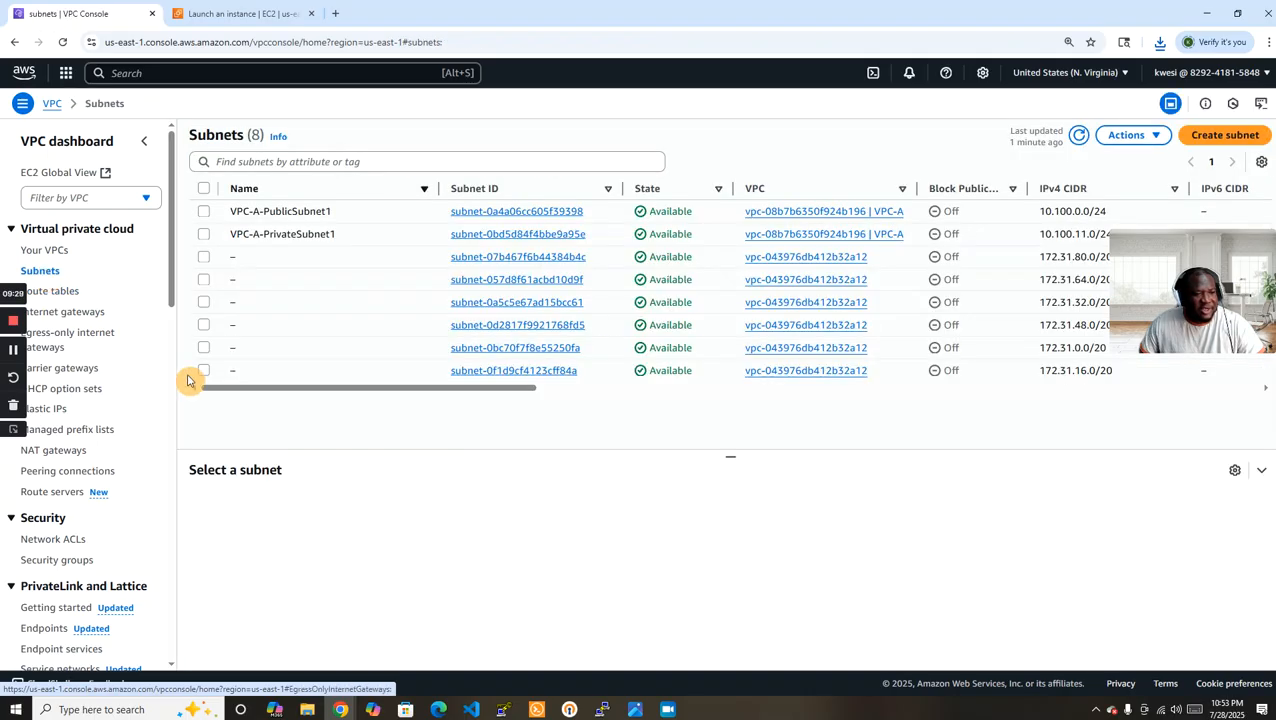
pyautogui.click(203, 213)
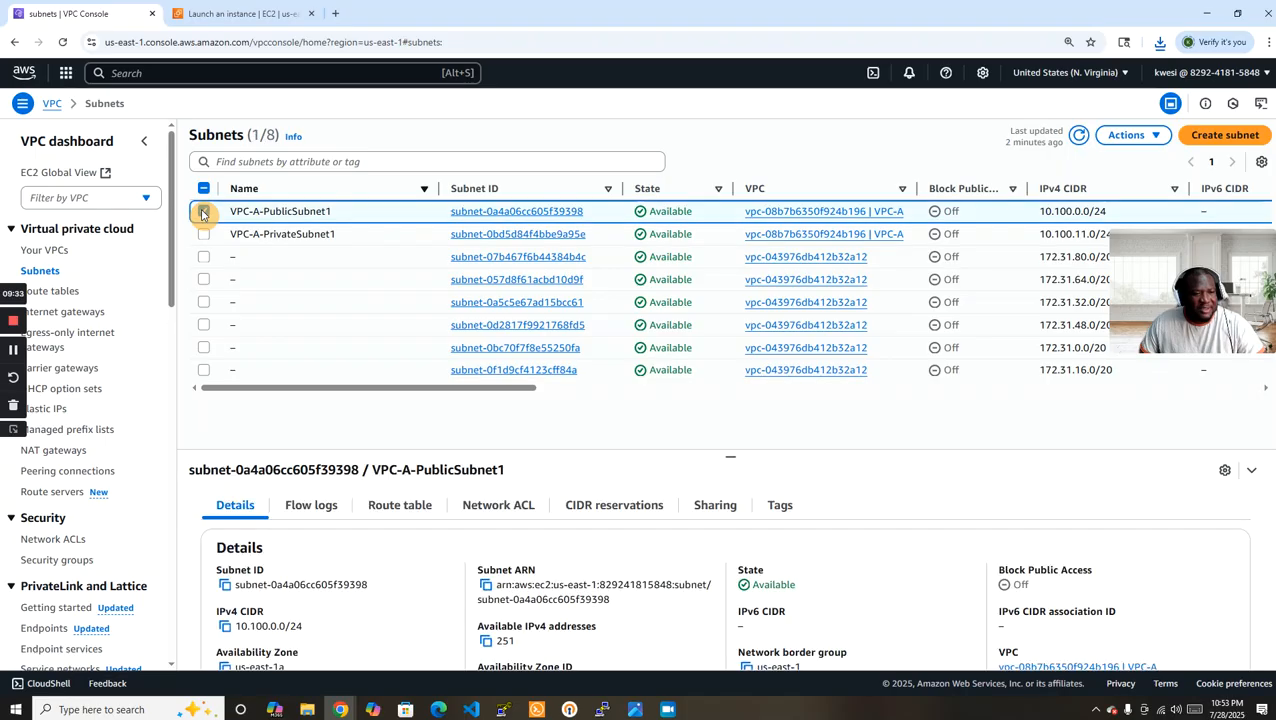
pyautogui.click(1130, 136)
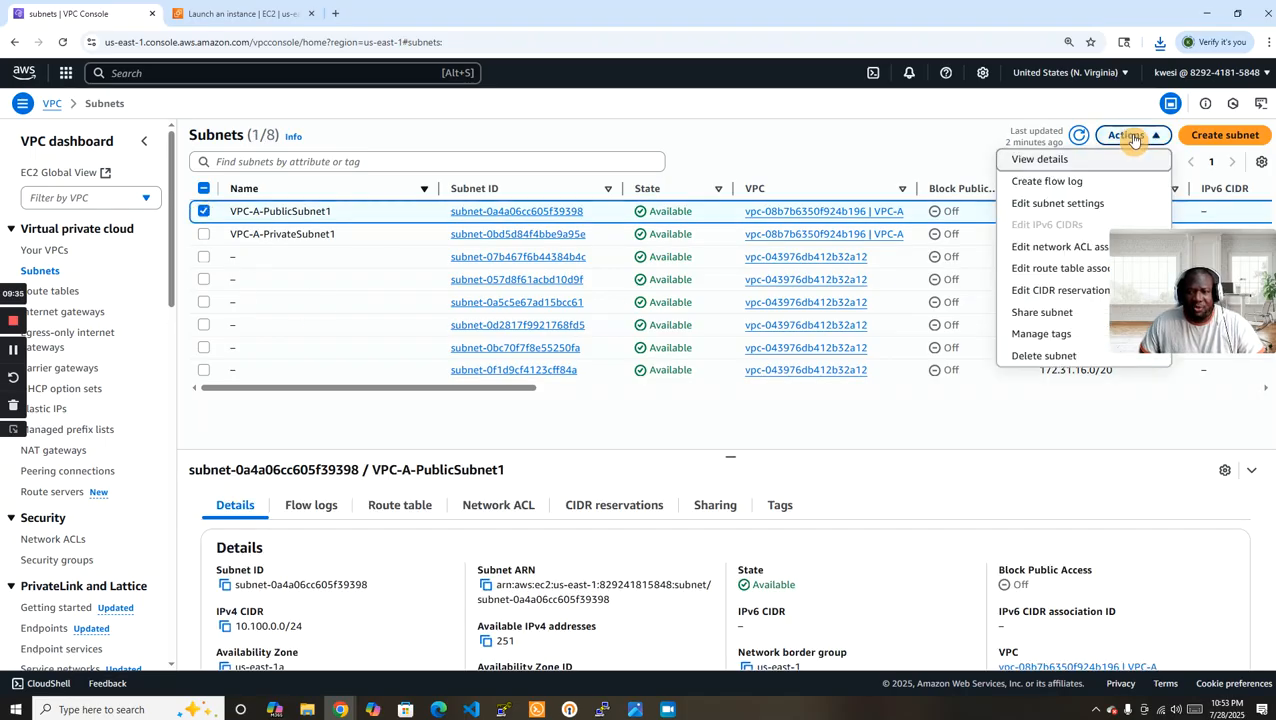
pyautogui.click(1040, 205)
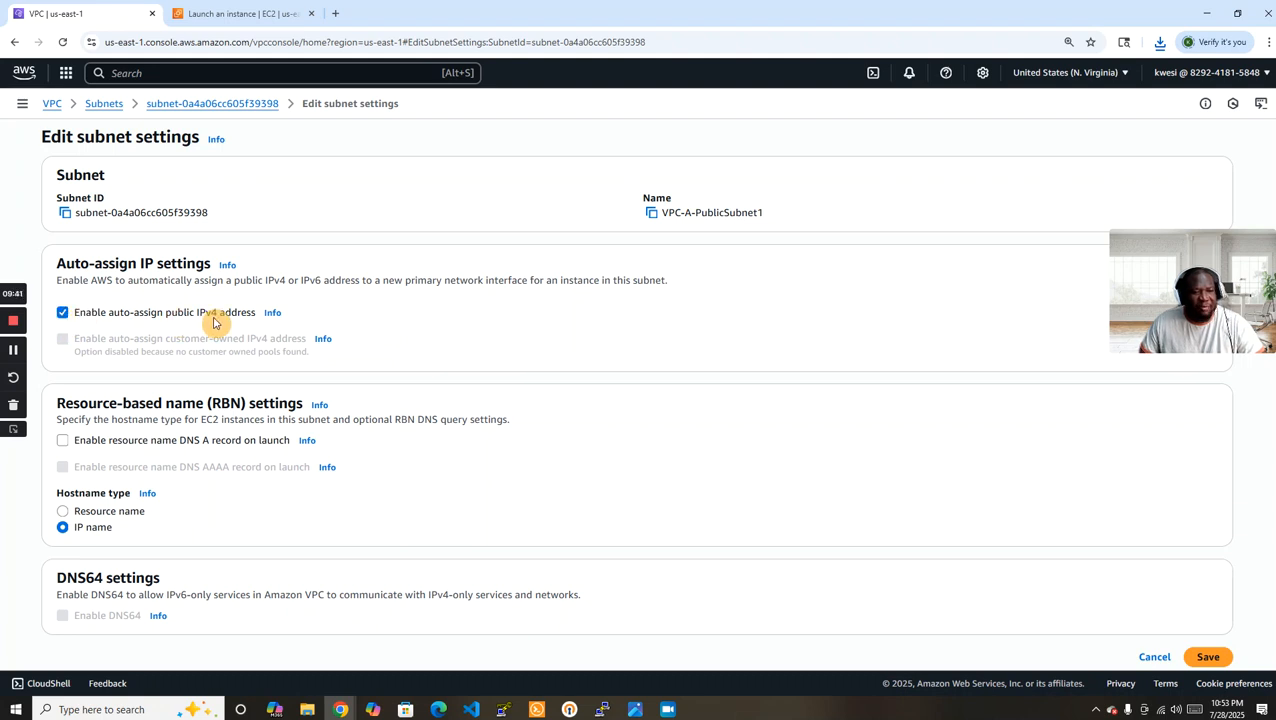
pyautogui.click(1216, 664)
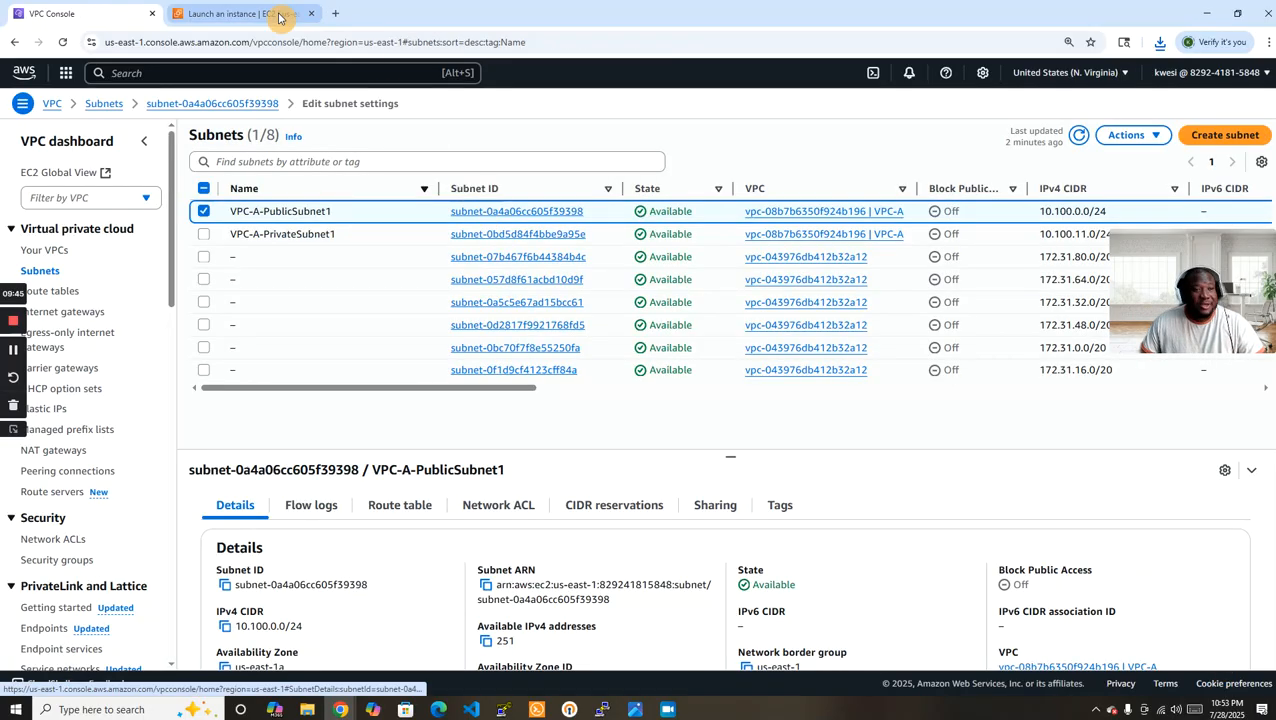
# Return to the EC2 instance launch form, reload it and name the instance EC2-A.
pyautogui.click(276, 14)
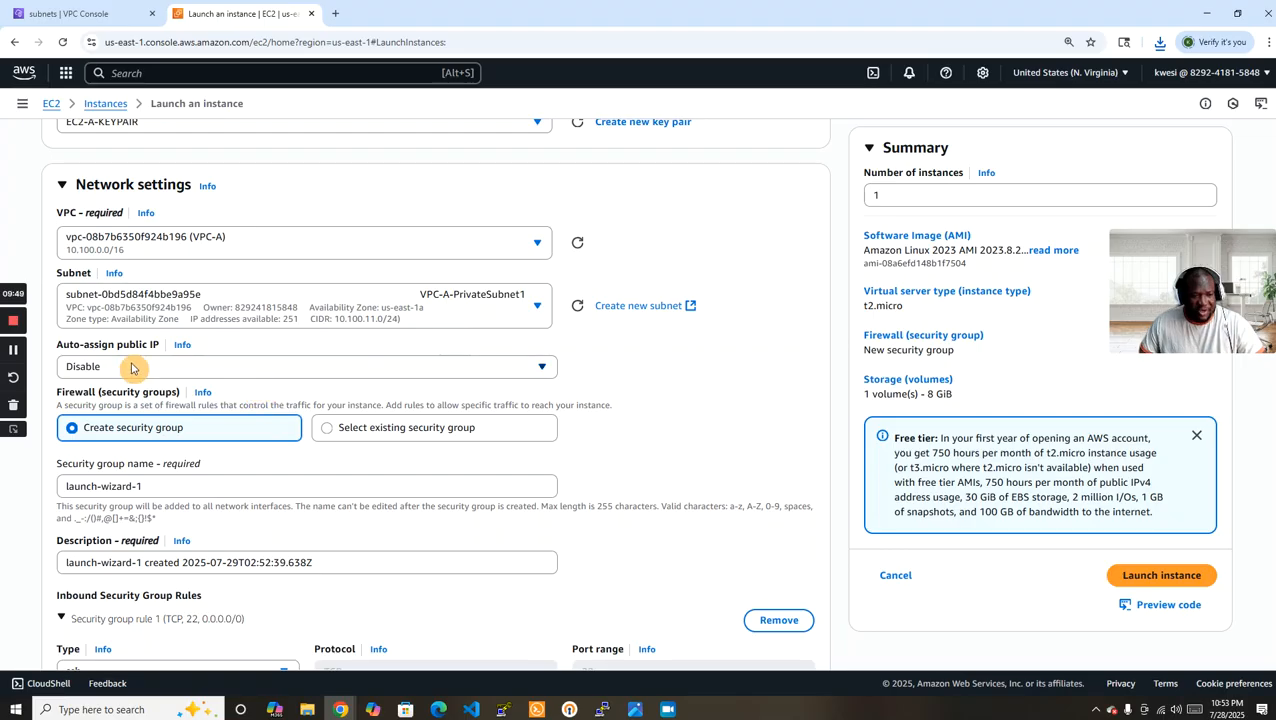
pyautogui.click(62, 42)
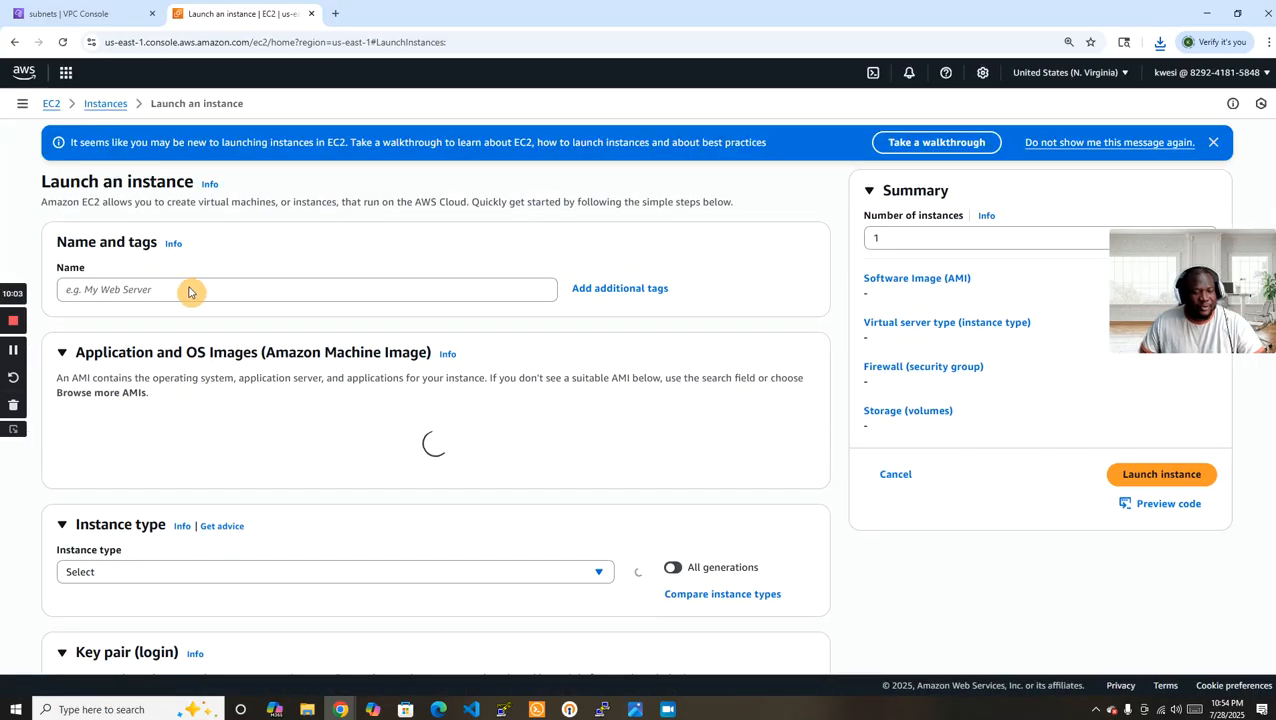
pyautogui.click(222, 289)
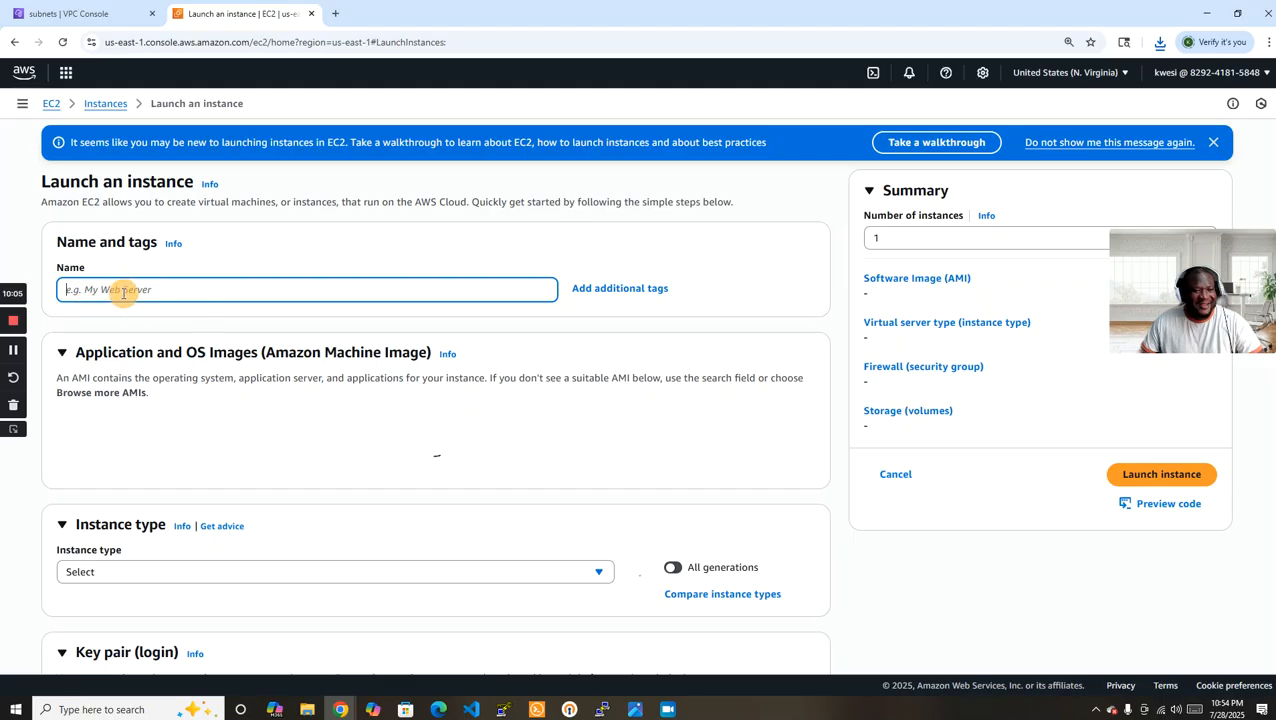
pyautogui.write('EC')
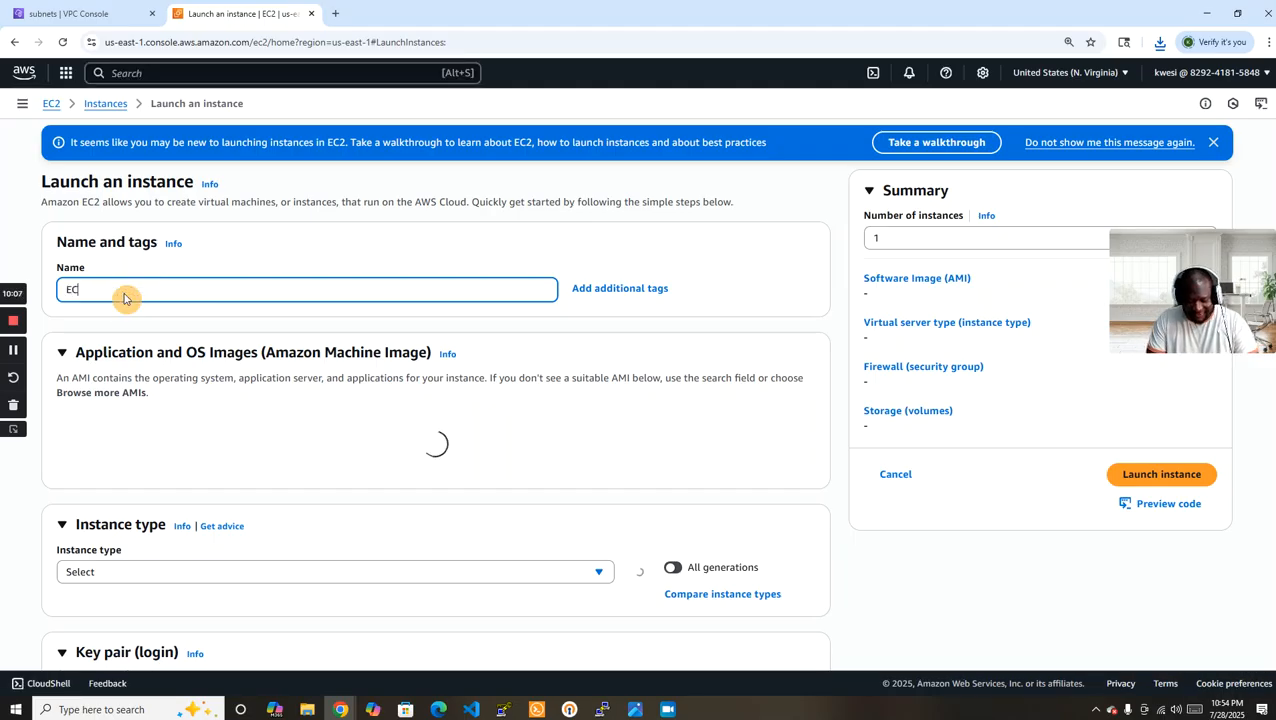
pyautogui.write('2-A')
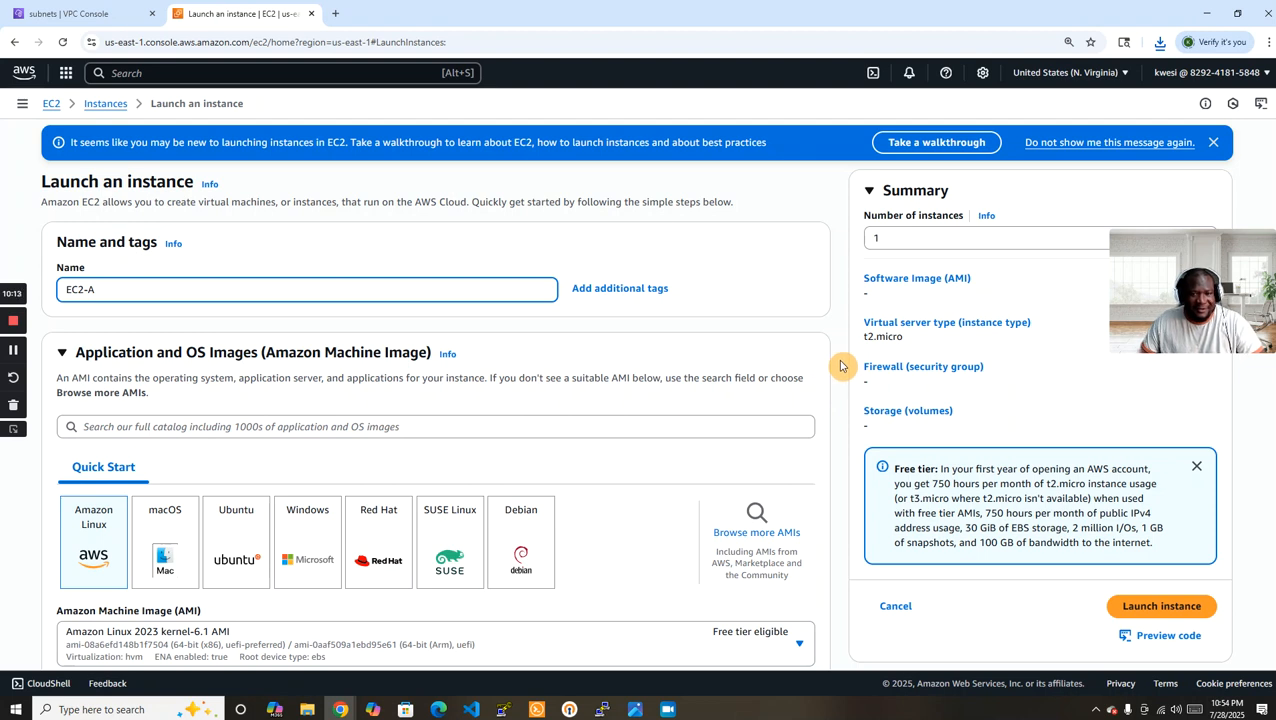
# Select the existing key pair EC2-A-KEYPAIR for logging in to the instance.
pyautogui.scroll(-5, 840, 366)
pyautogui.scroll(-1, 840, 366)
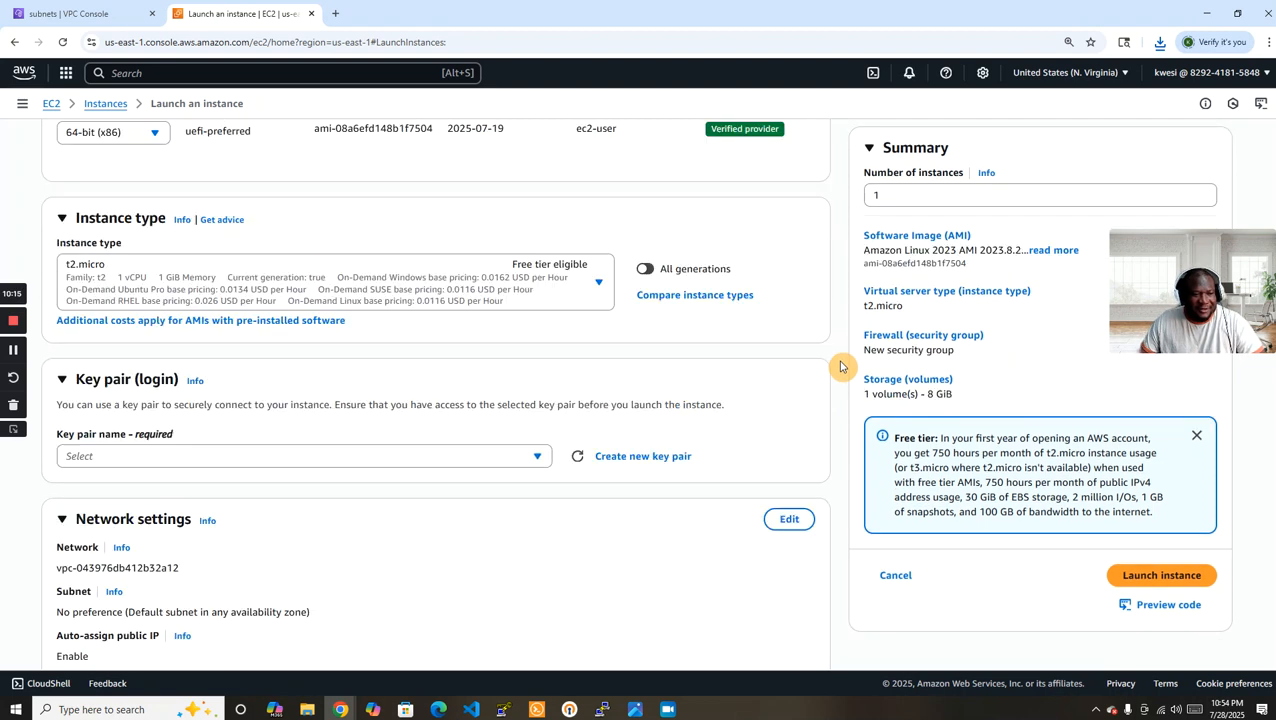
pyautogui.scroll(-2, 840, 369)
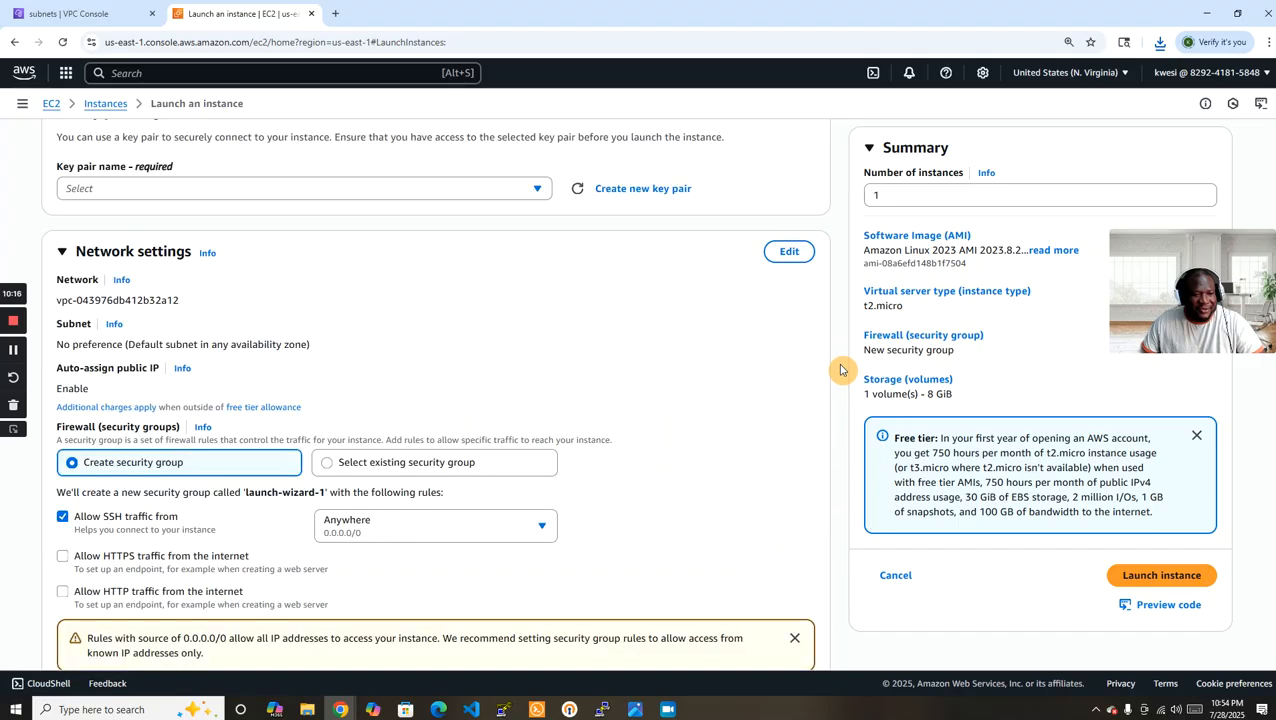
pyautogui.click(447, 199)
pyautogui.click(160, 266)
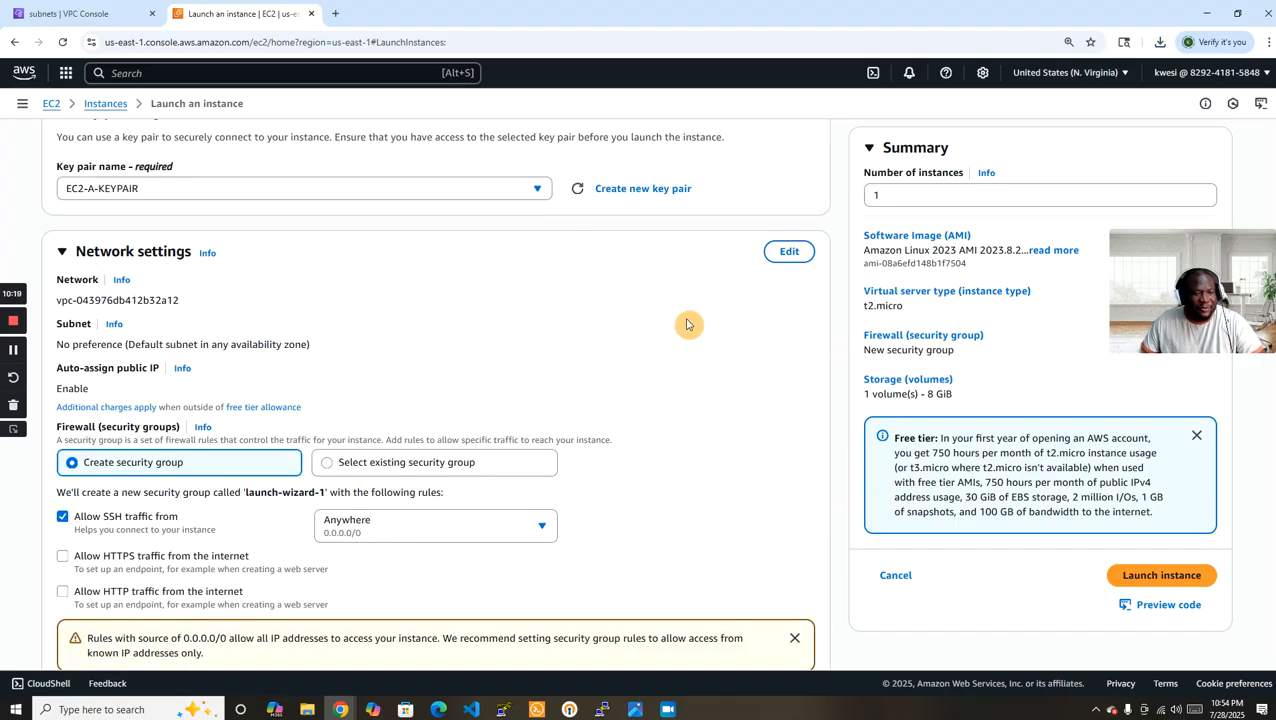
# Edit the instance's network settings to use VPC-A and the subnet VPC-A-PublicSubnet1.
pyautogui.click(790, 256)
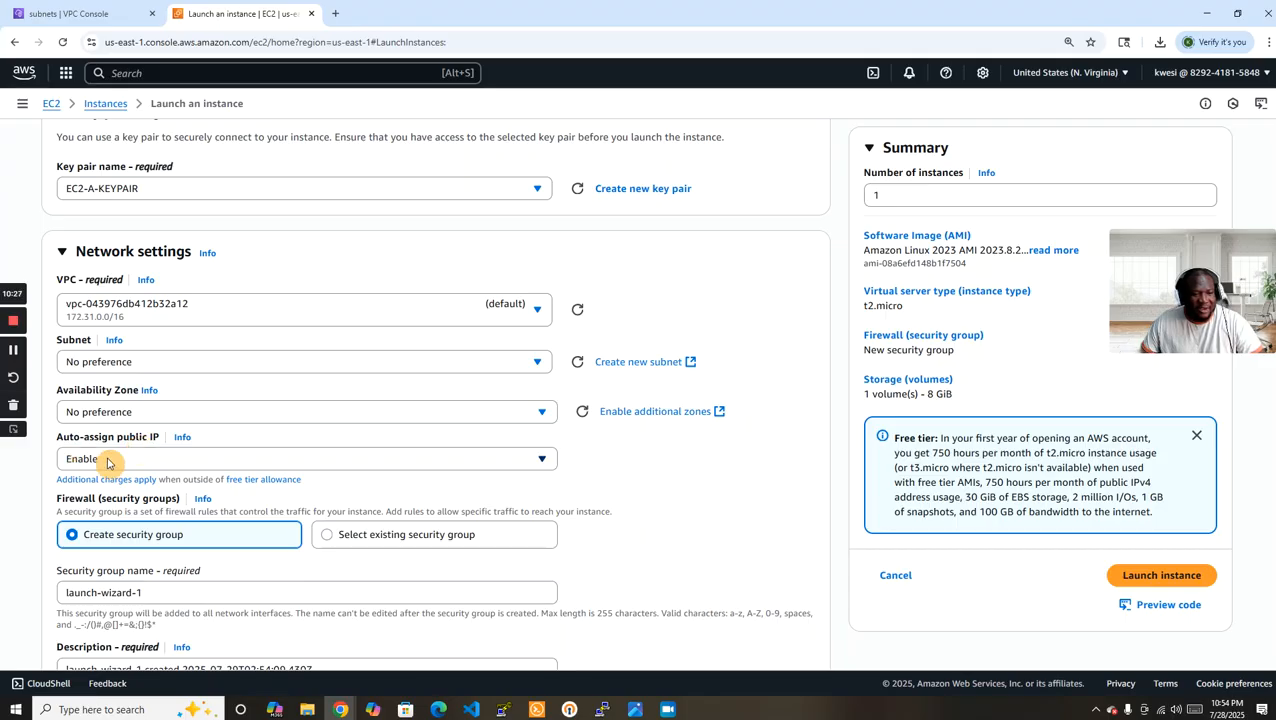
pyautogui.scroll(-2, 840, 437)
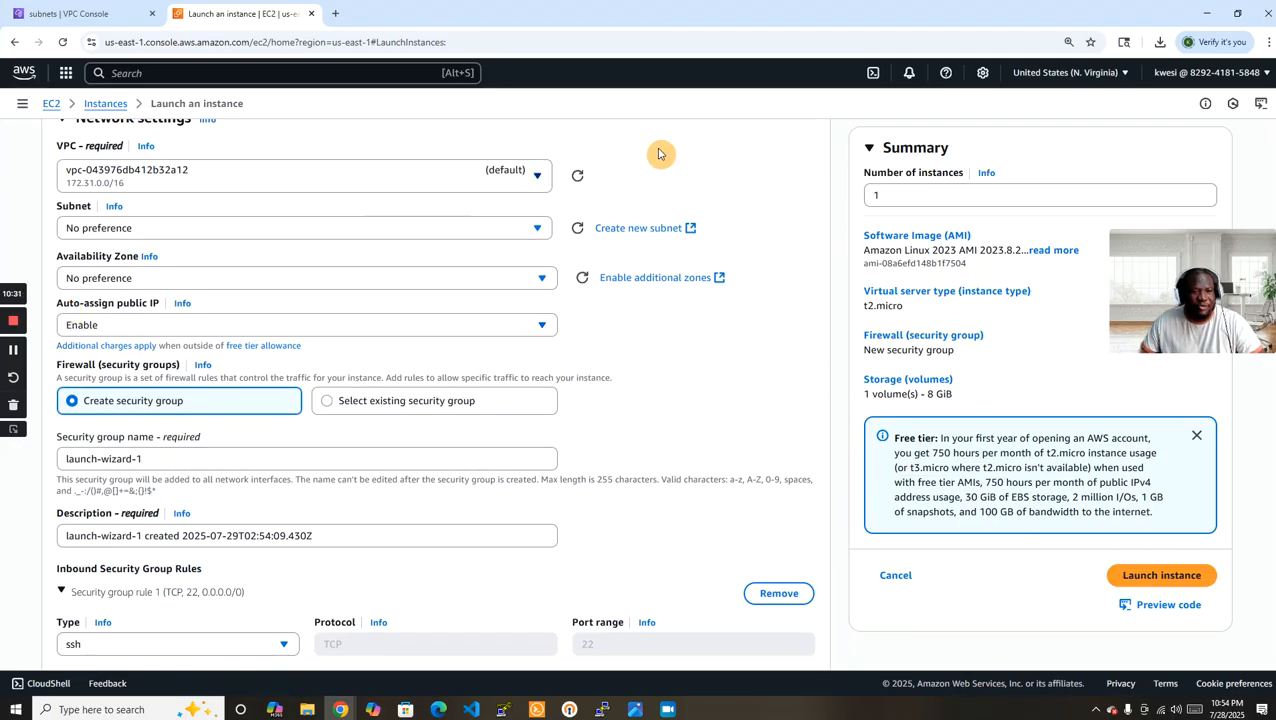
pyautogui.click(510, 231)
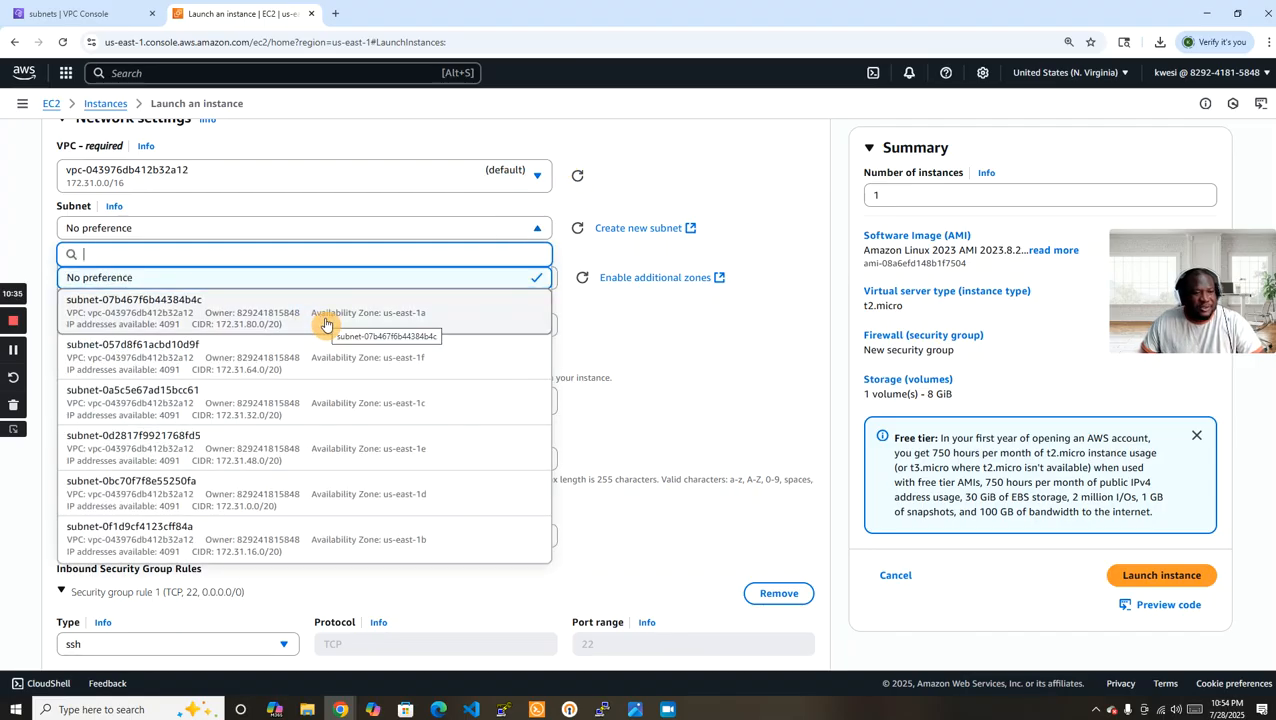
pyautogui.click(808, 211)
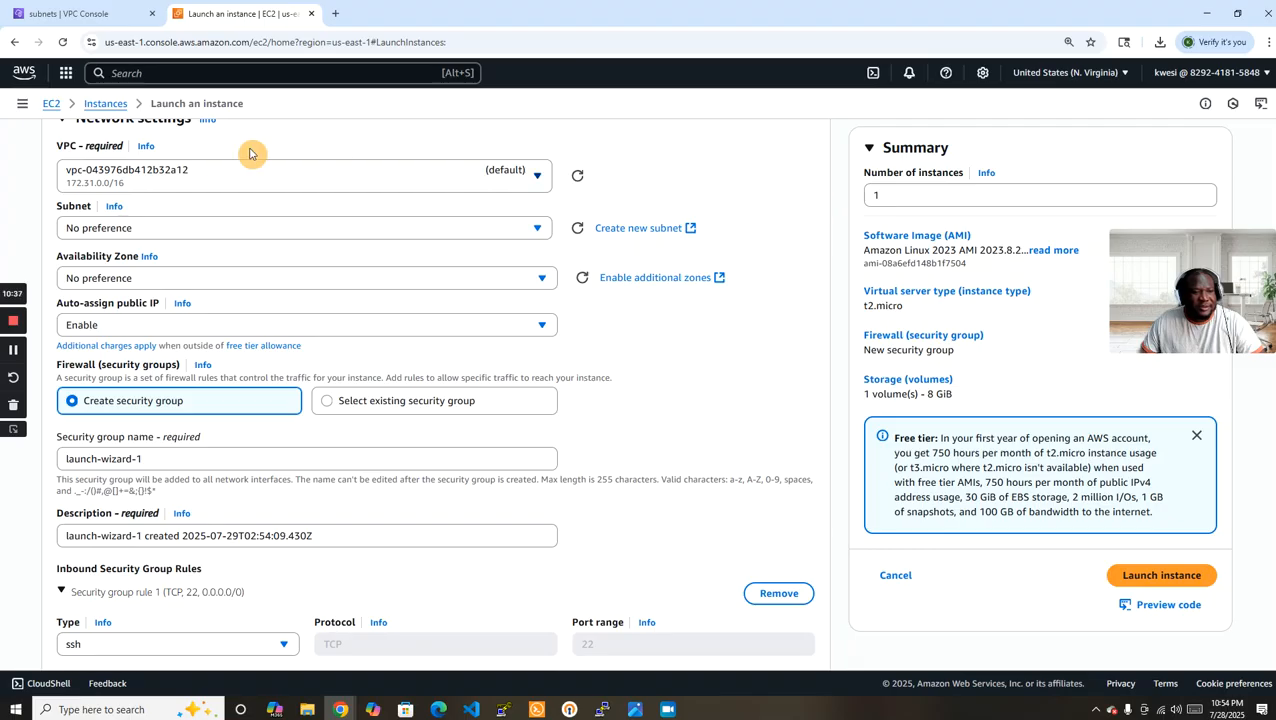
pyautogui.scroll(1, 450, 210)
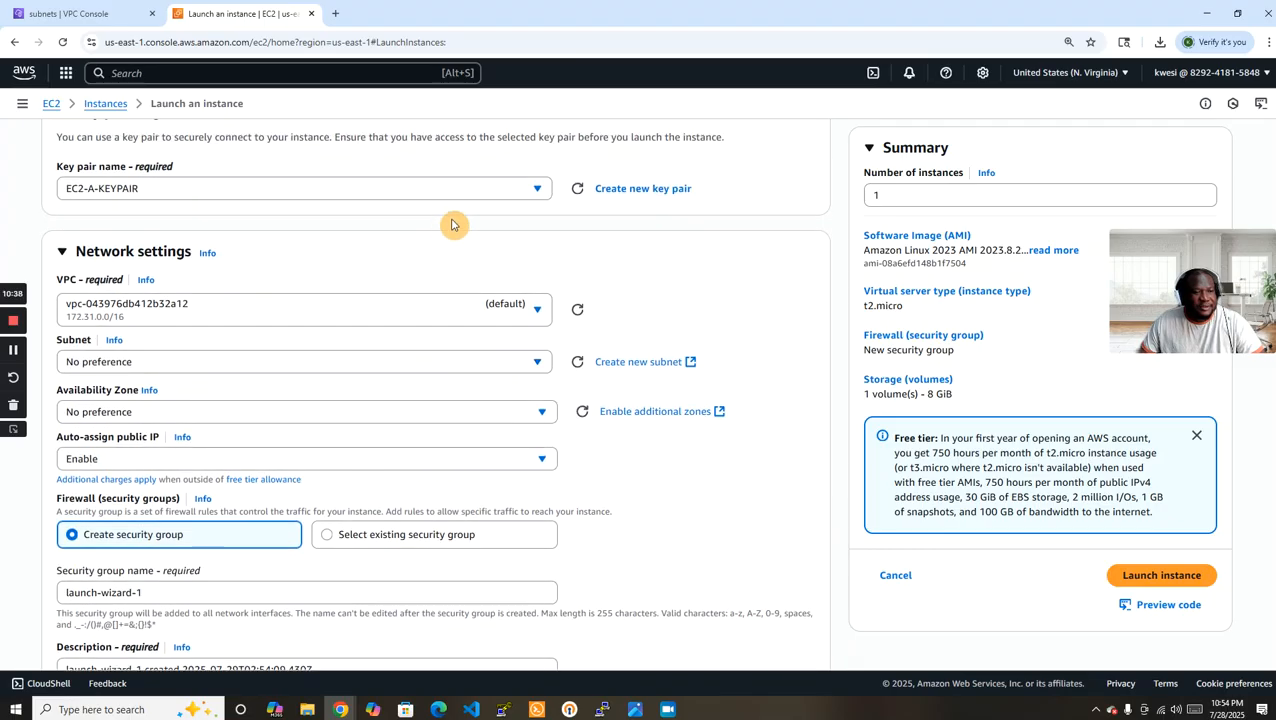
pyautogui.click(533, 311)
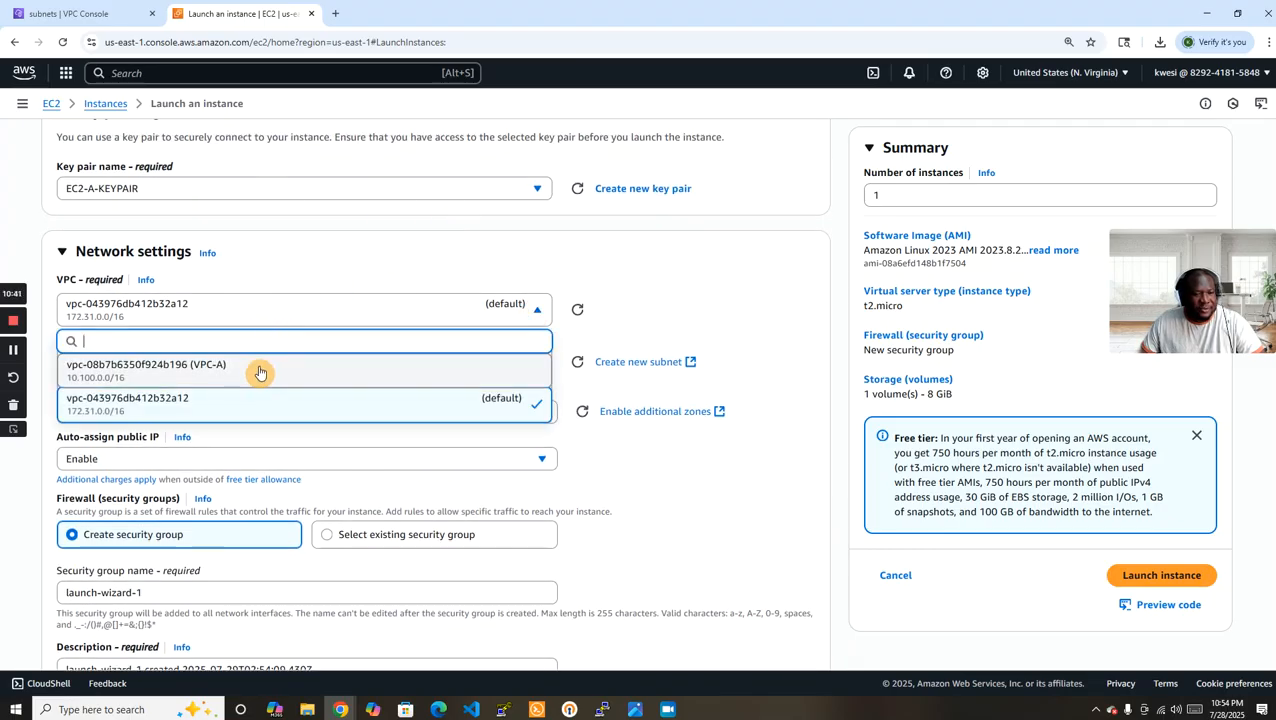
pyautogui.click(530, 365)
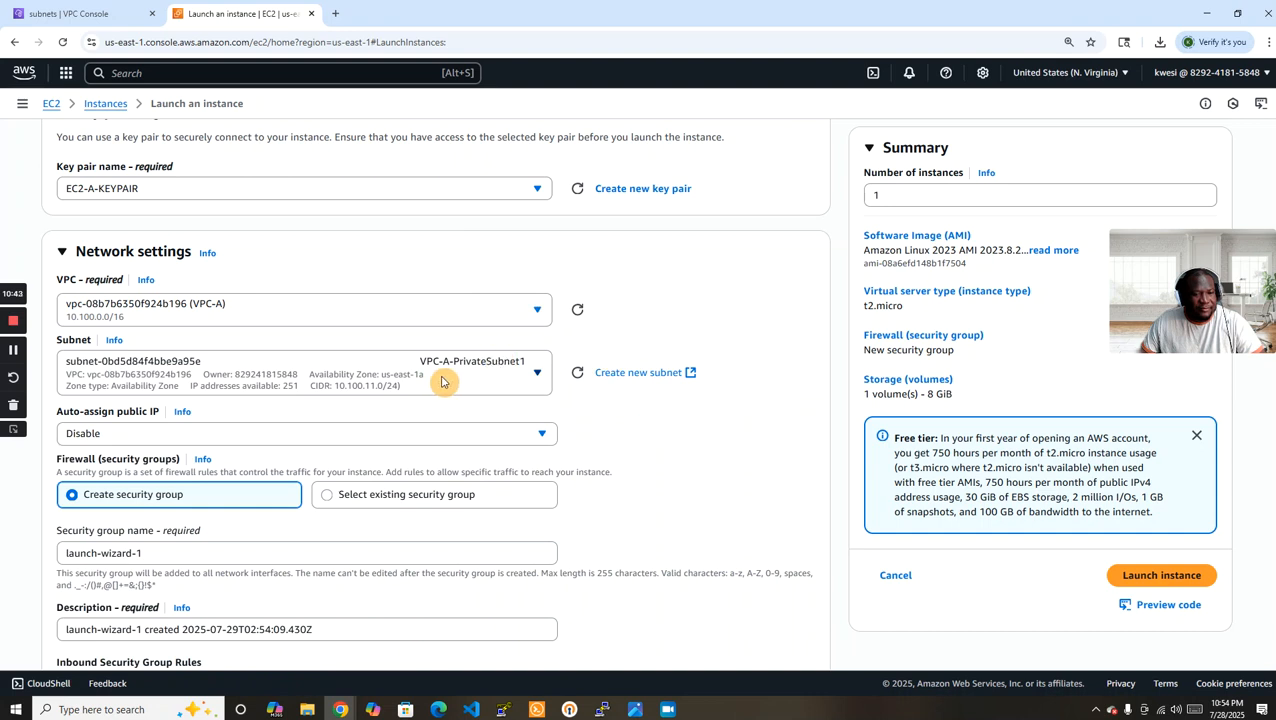
pyautogui.click(410, 377)
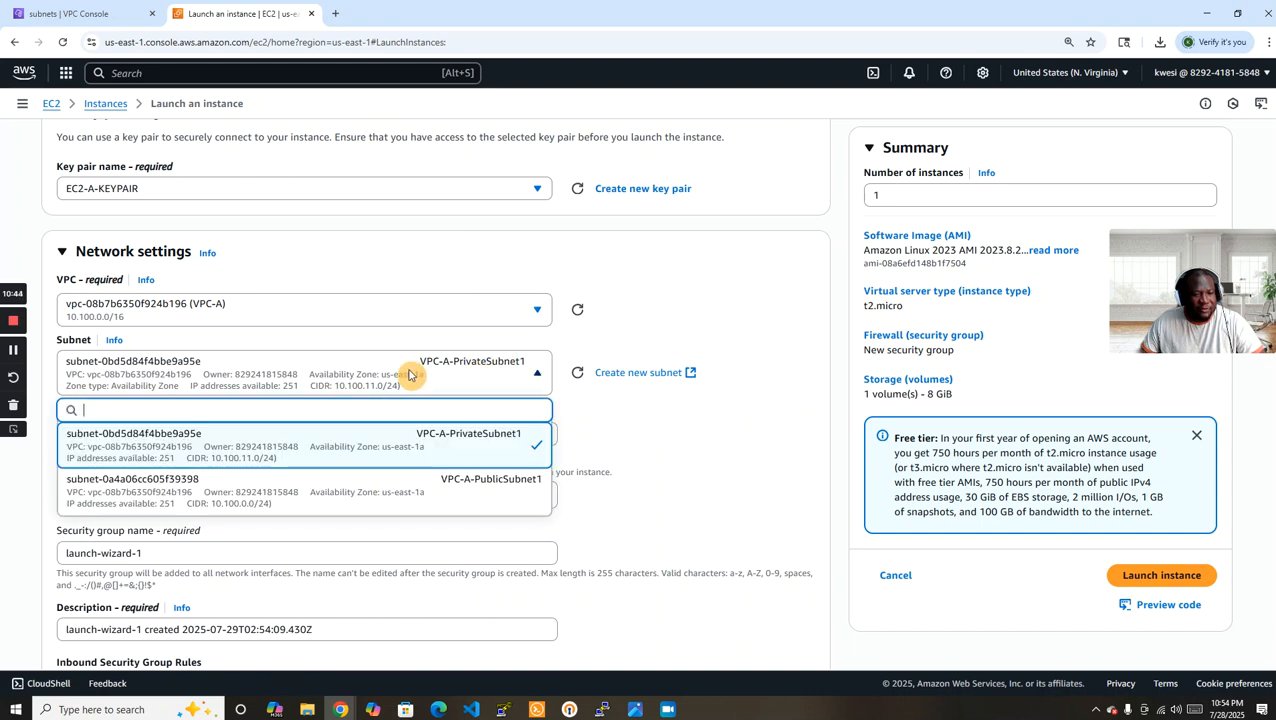
pyautogui.click(397, 491)
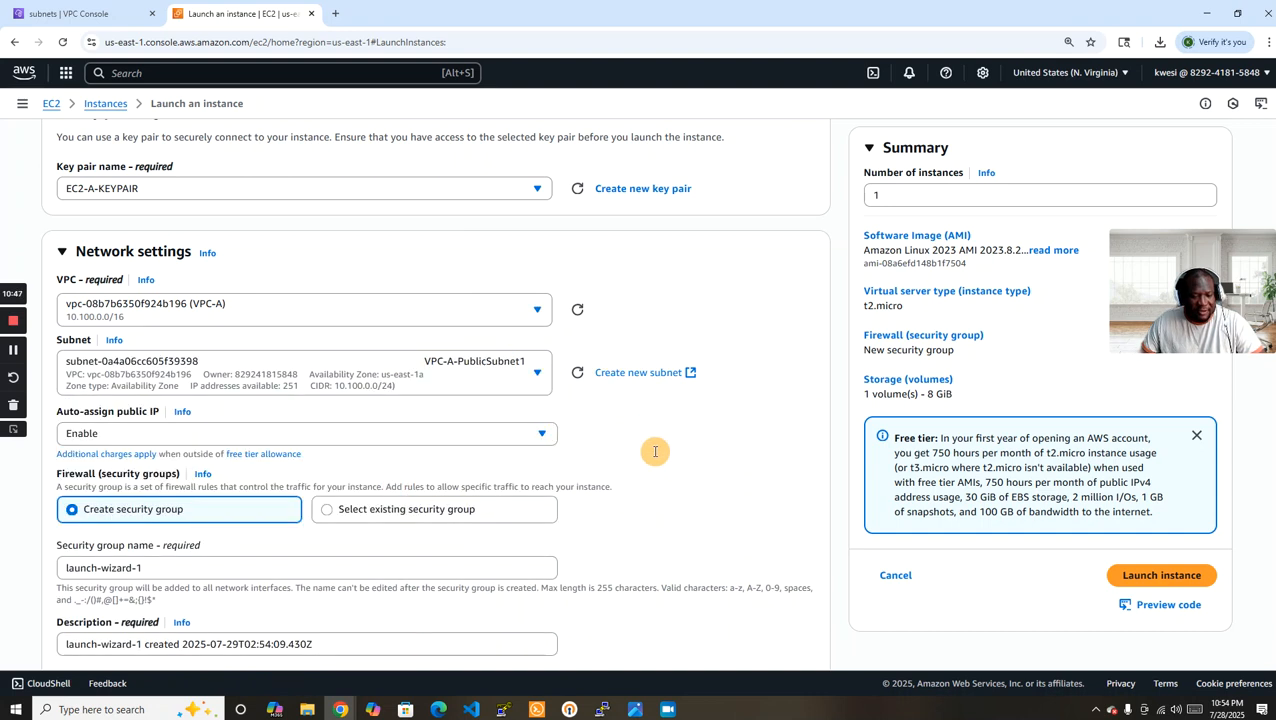
# Name the instance's new security group EC2-A-SG and set its description to EC2-A-SG.
pyautogui.scroll(-2, 812, 419)
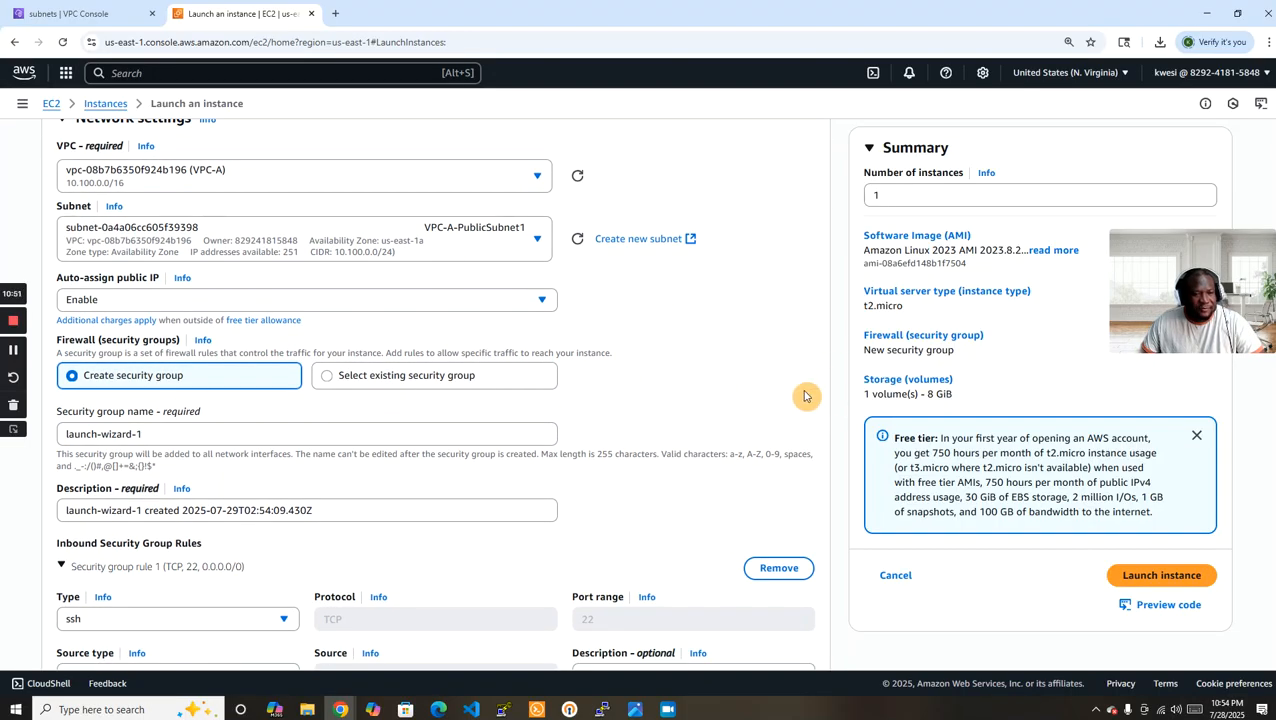
pyautogui.scroll(-2, 806, 394)
pyautogui.moveTo(171, 300); pyautogui.dragTo(3, 300)
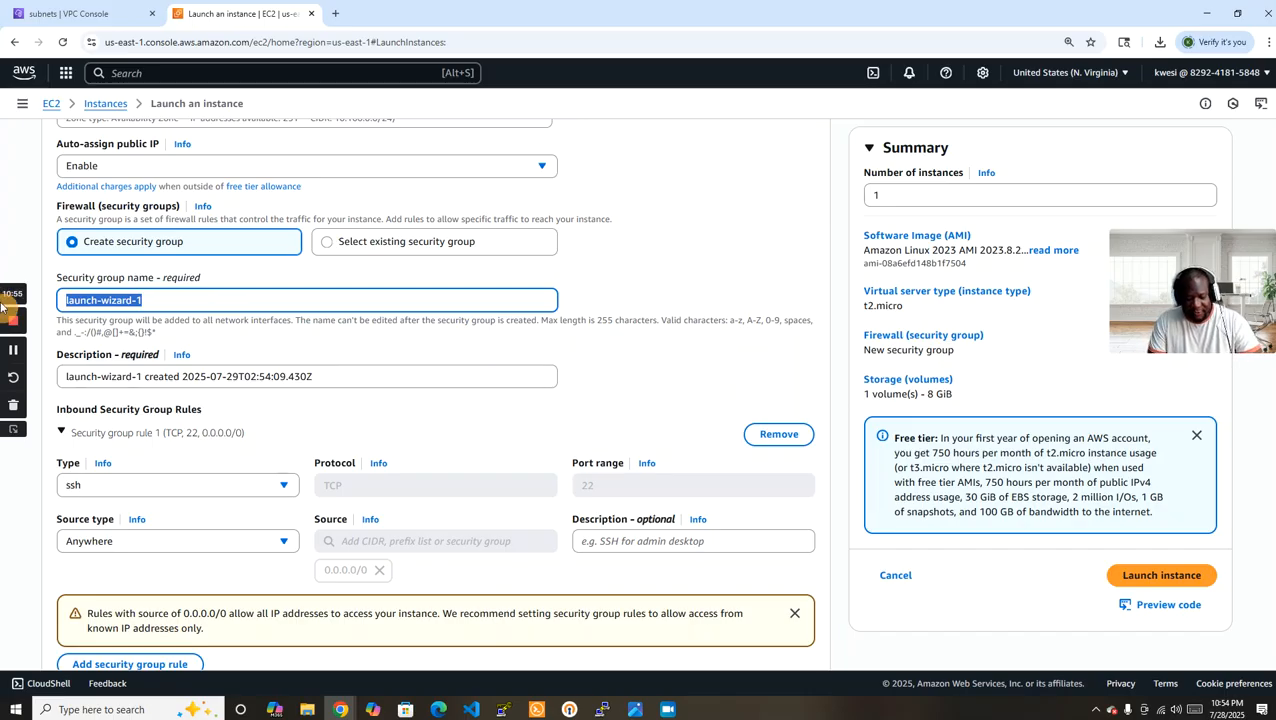
pyautogui.write('EC2-A-SG')
pyautogui.press('Tab')
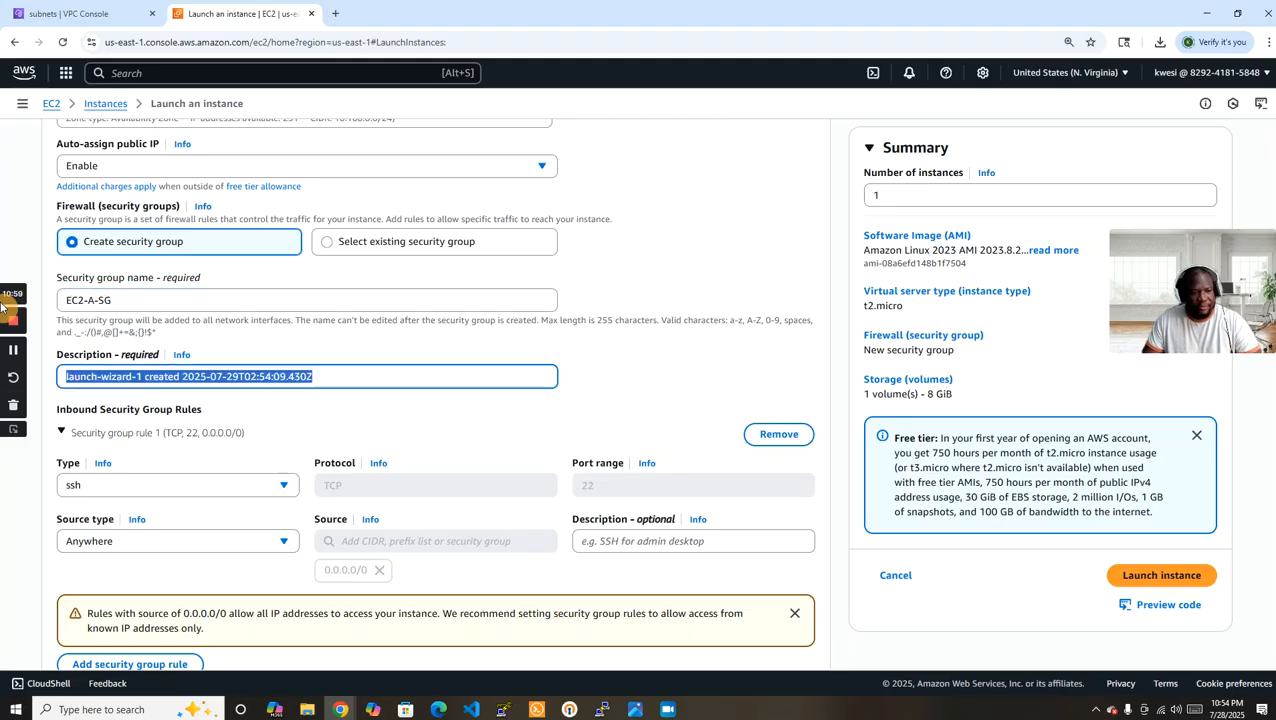
pyautogui.write('EC2-A')
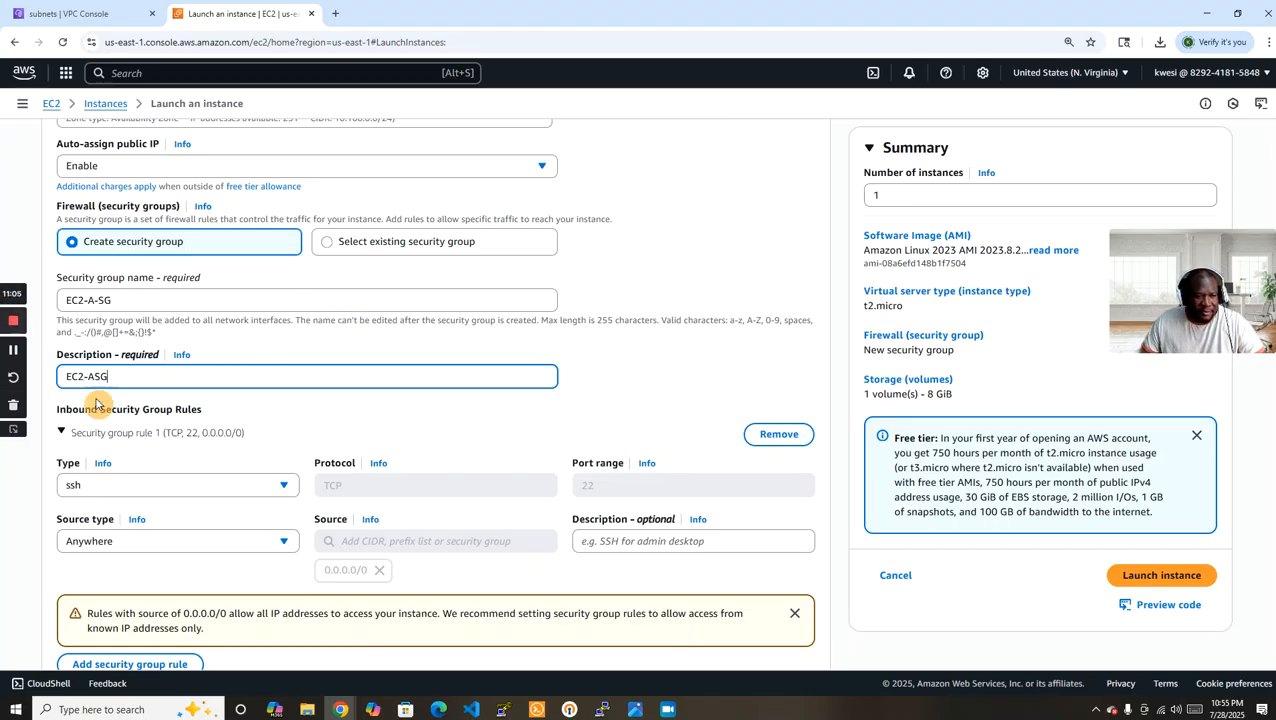
pyautogui.write('-')
pyautogui.click(841, 374)
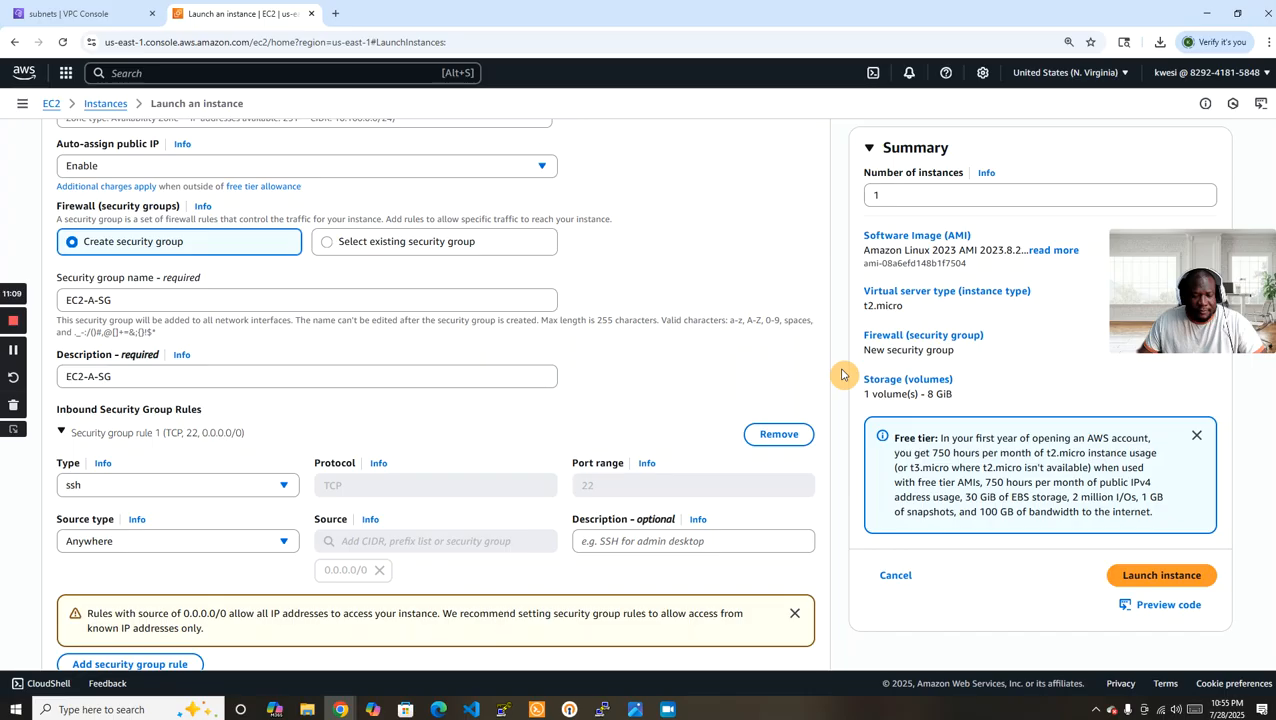
pyautogui.scroll(-2, 841, 374)
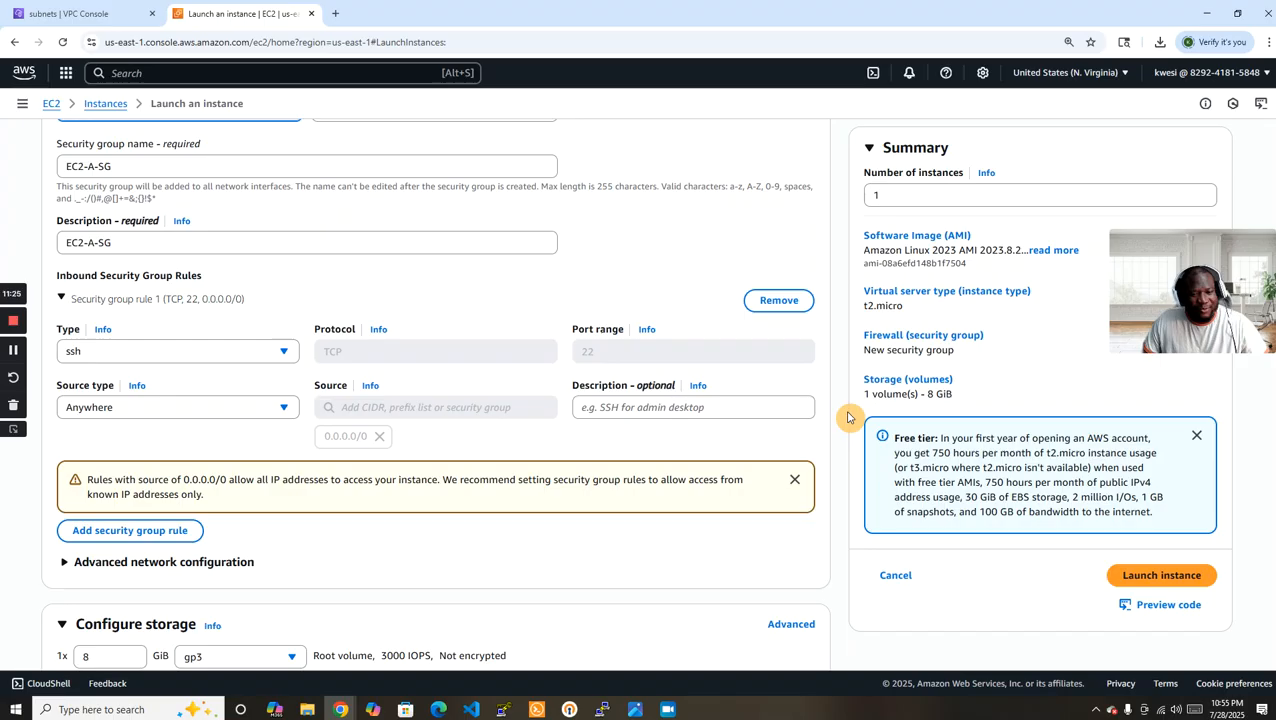
pyautogui.scroll(-2, 848, 417)
pyautogui.scroll(1, 848, 418)
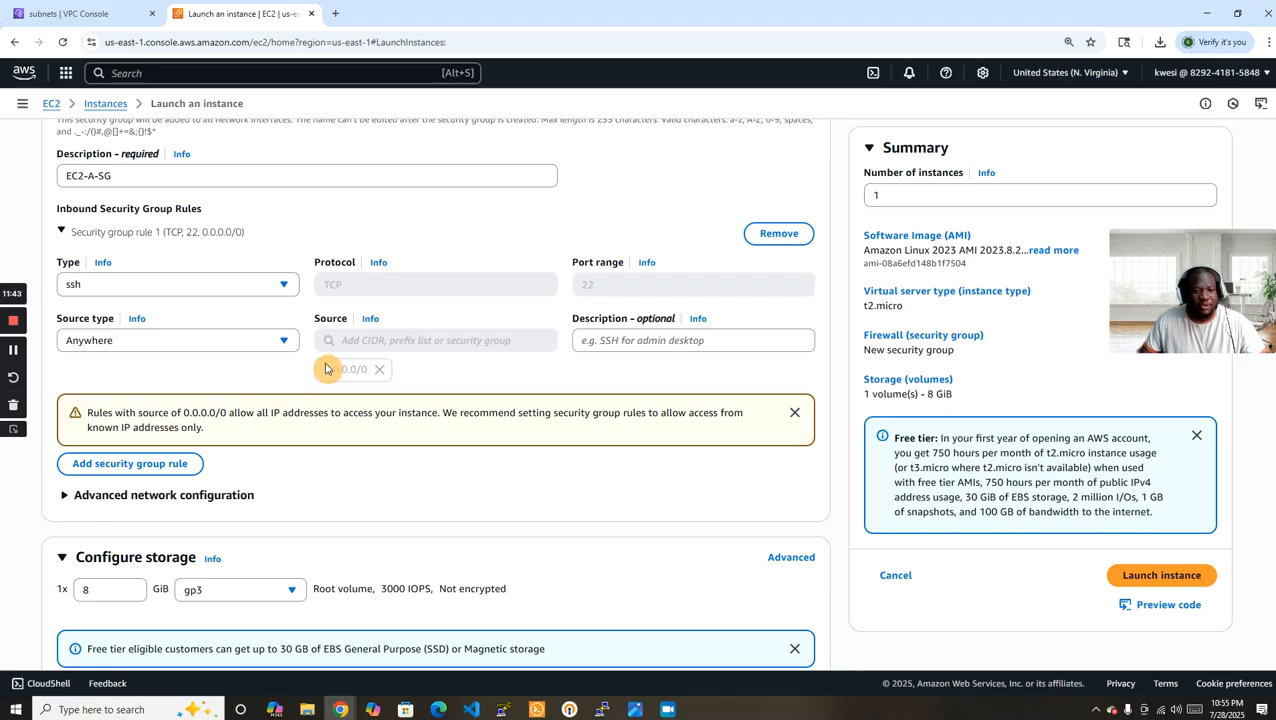
pyautogui.click(203, 347)
pyautogui.click(182, 389)
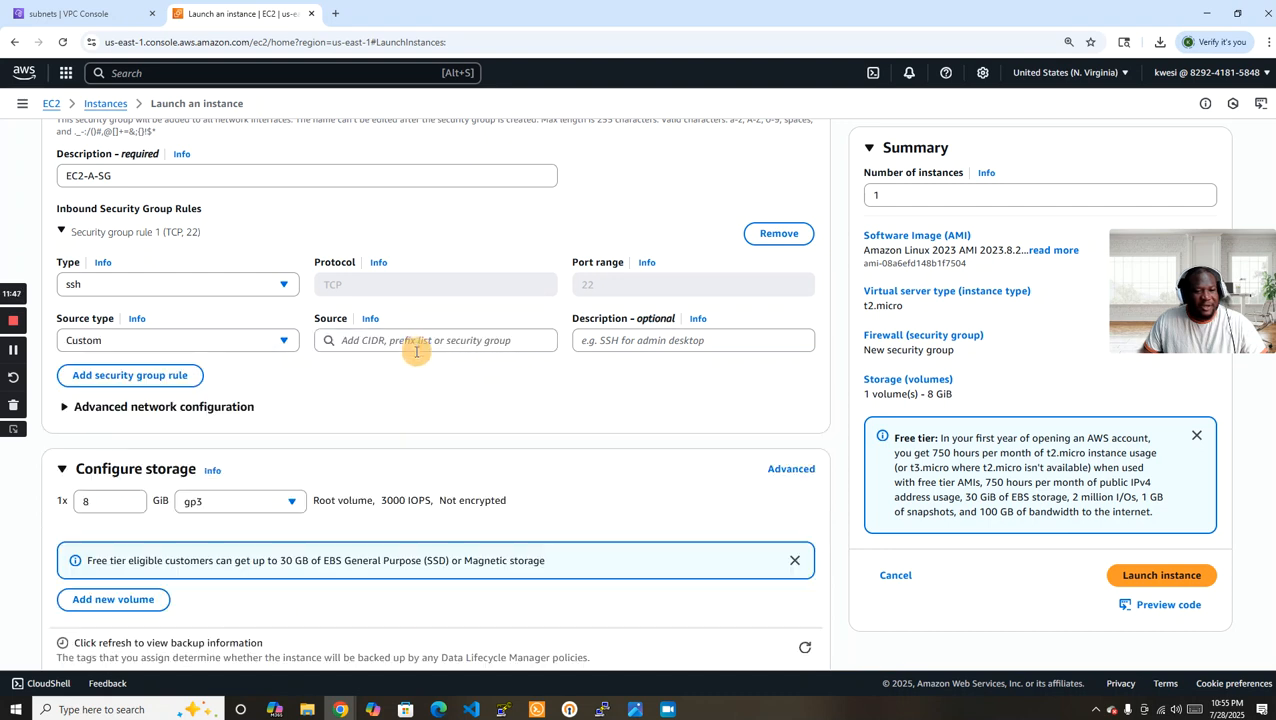
pyautogui.click(418, 342)
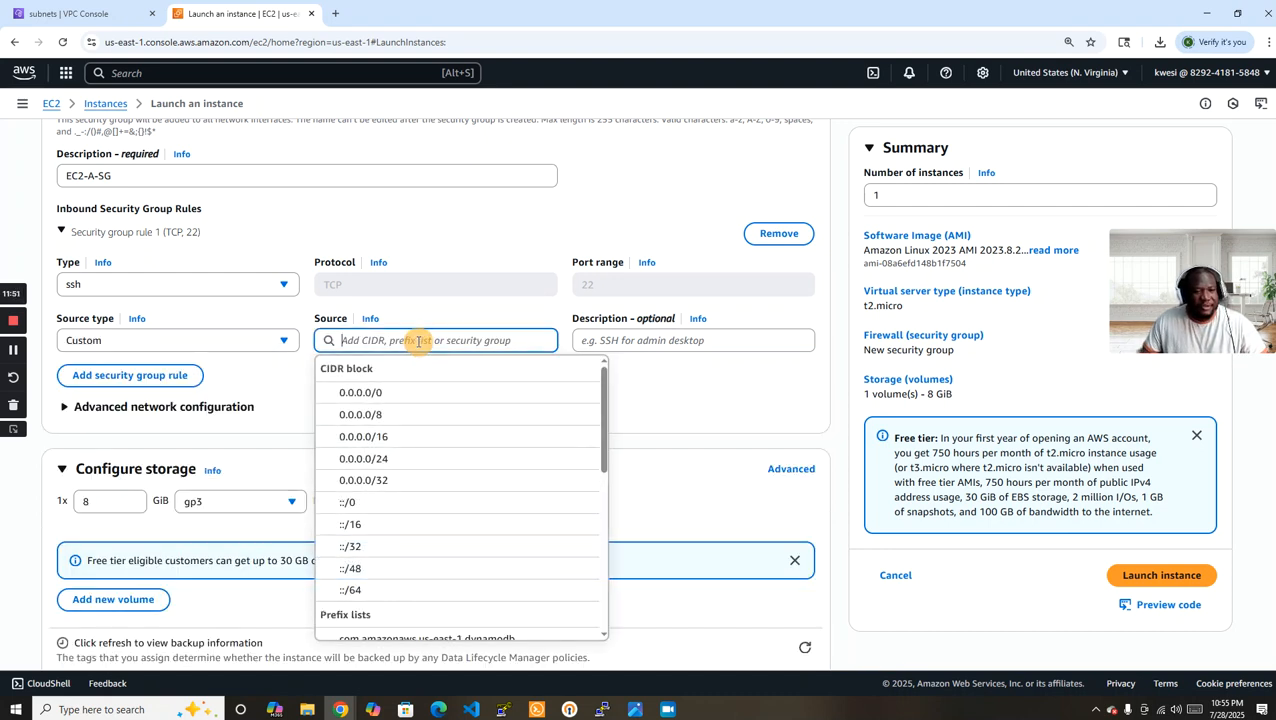
pyautogui.write('10.100')
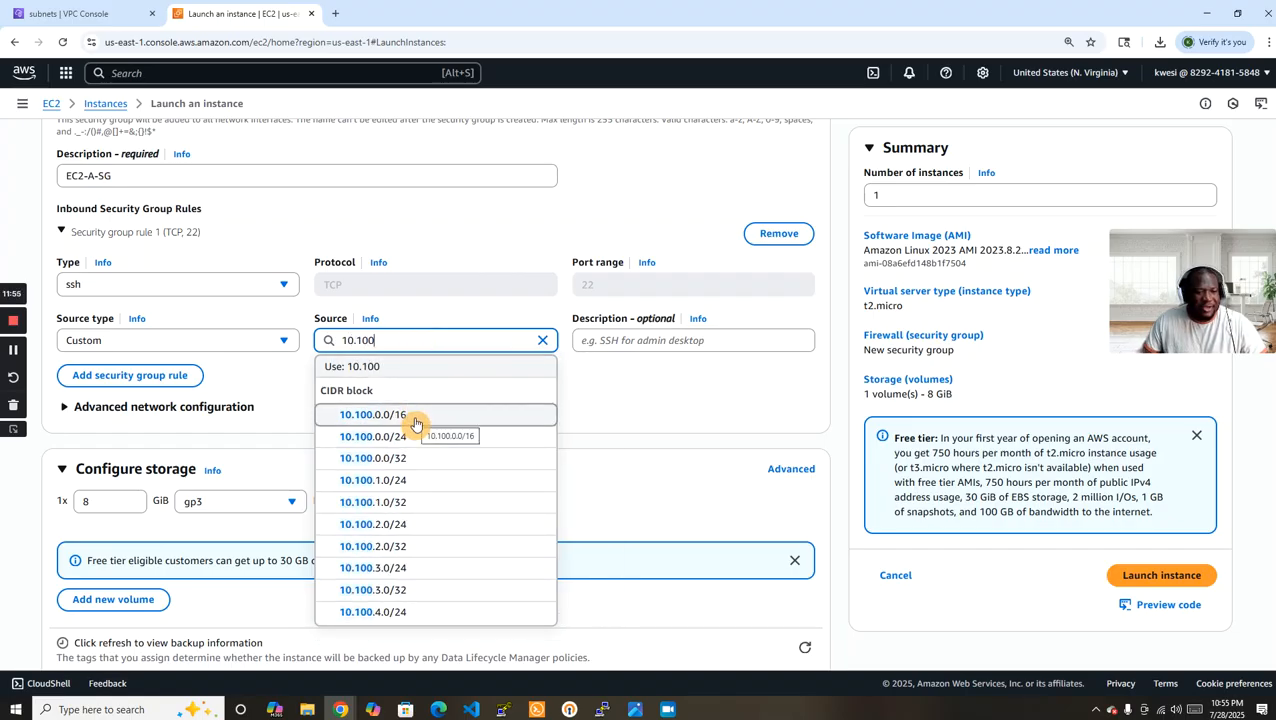
pyautogui.press('Return')
pyautogui.click(240, 346)
pyautogui.click(134, 368)
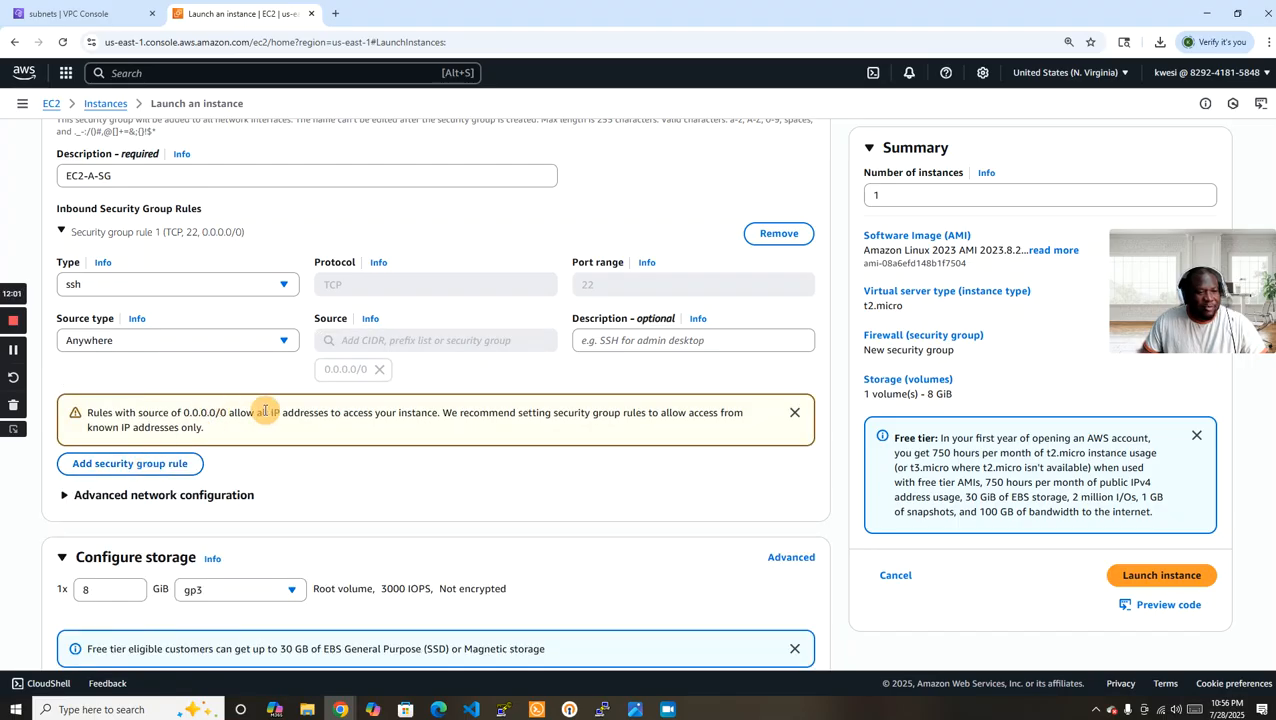
# Add a second inbound rule allowing All ICMP - IPv4 from Anywhere and launch the EC2-A instance.
pyautogui.scroll(-2, 255, 410)
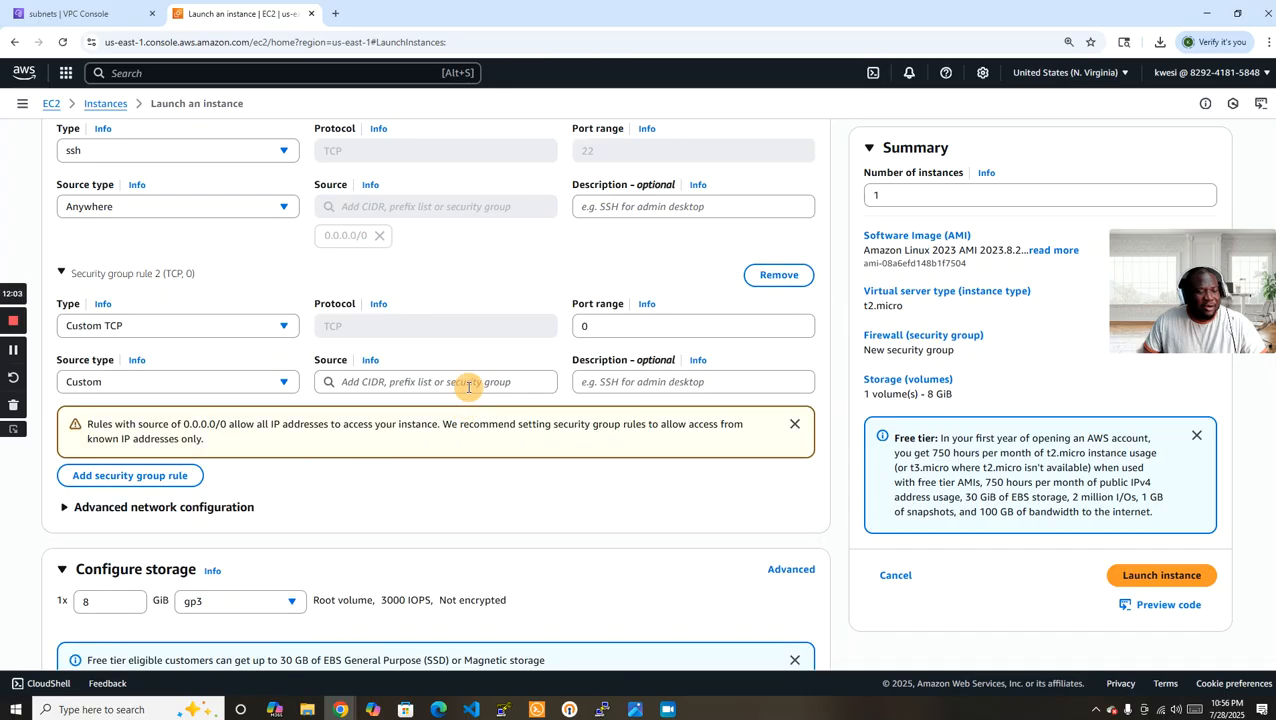
pyautogui.click(268, 326)
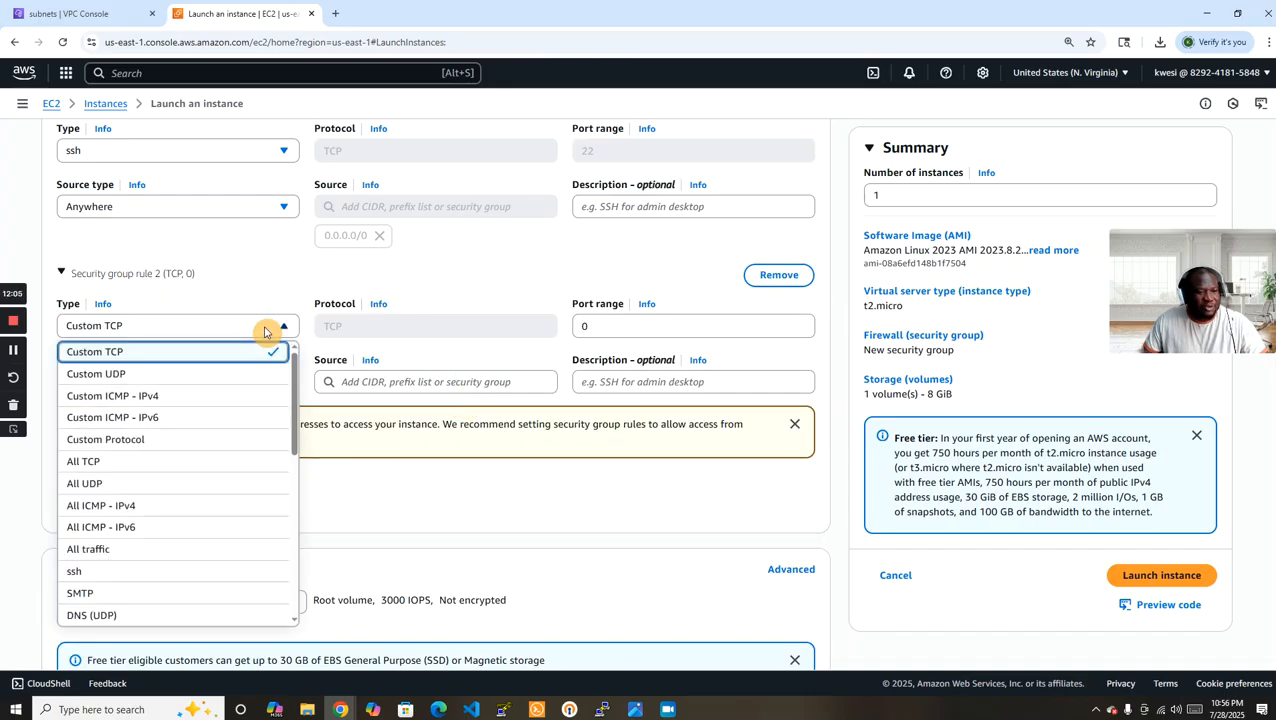
pyautogui.click(150, 507)
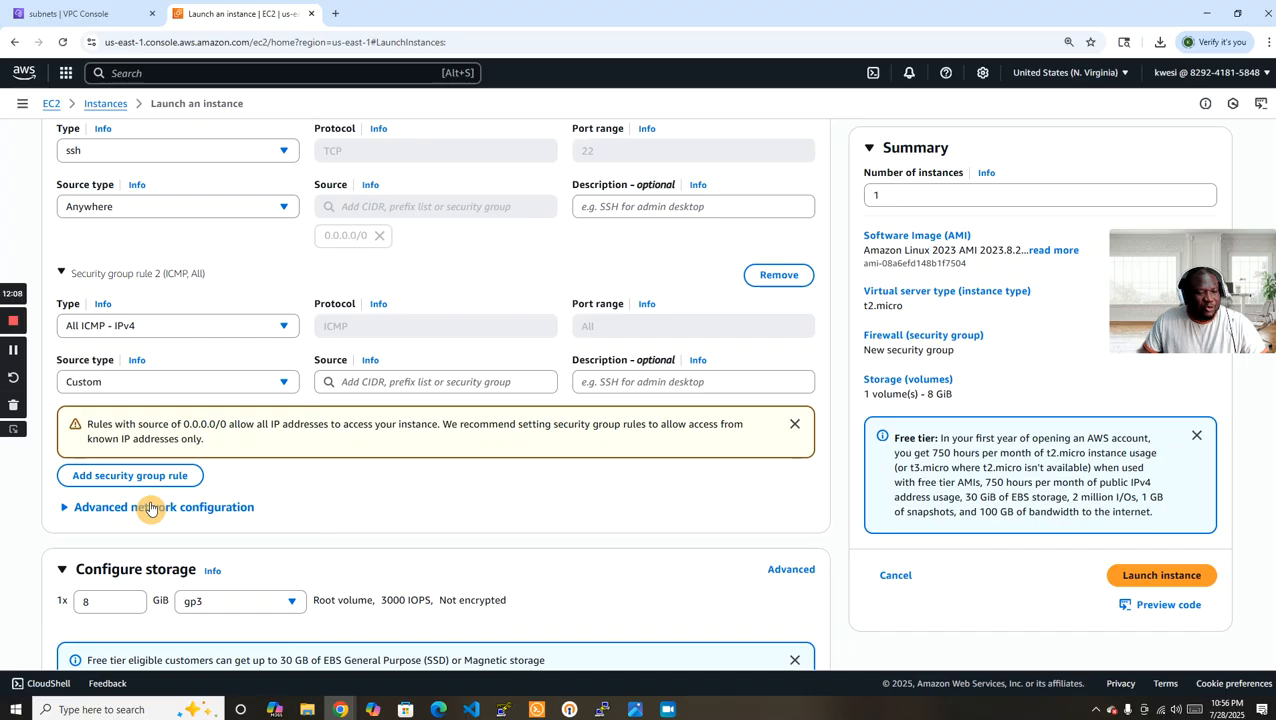
pyautogui.click(181, 387)
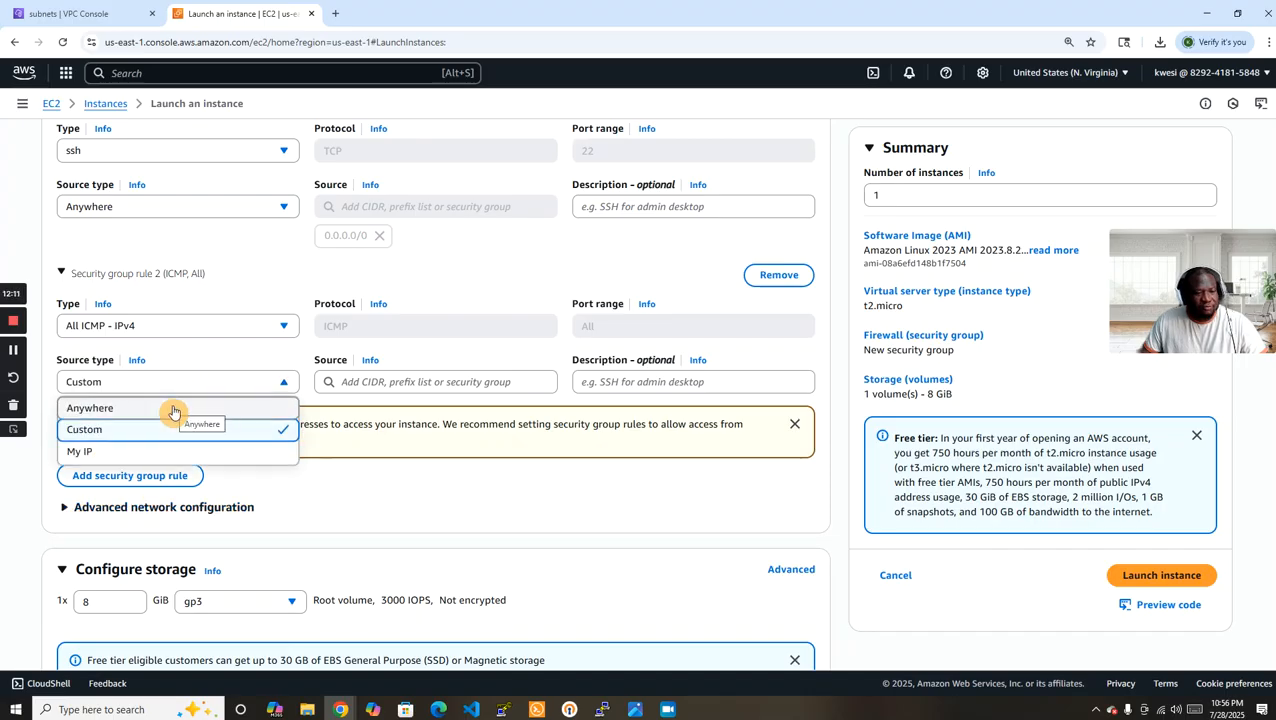
pyautogui.click(173, 409)
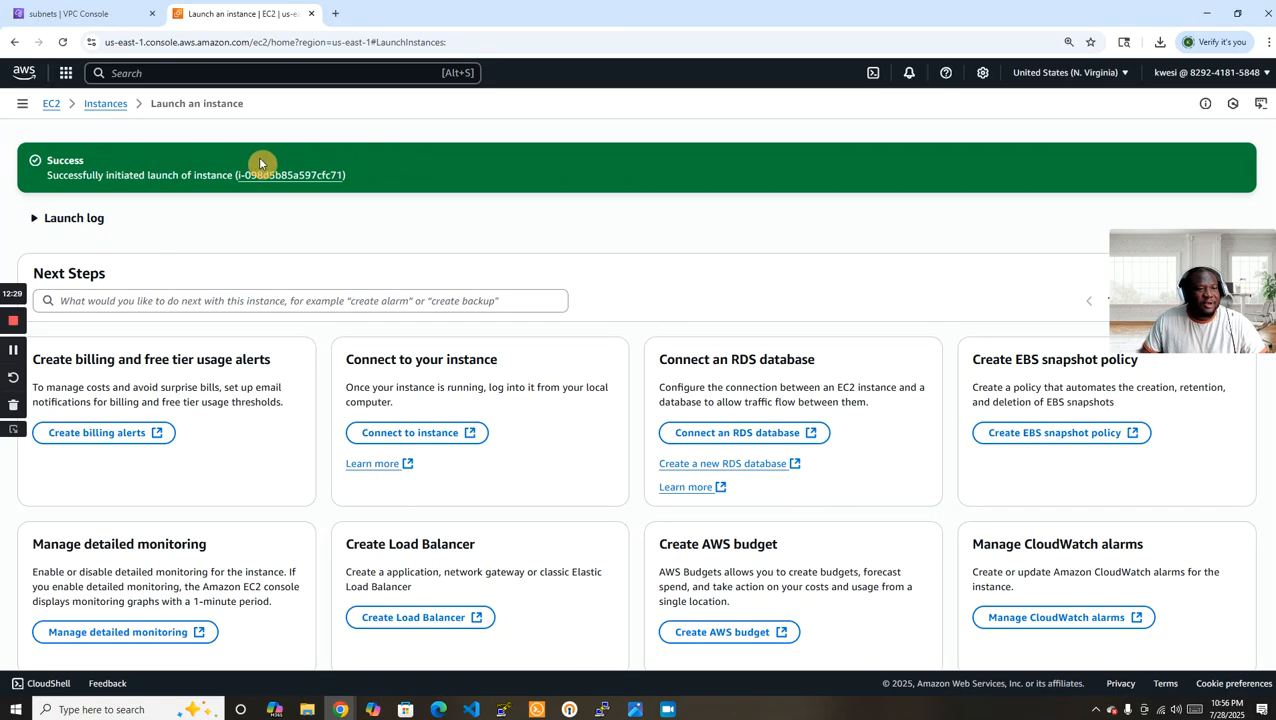
# Return to the instances list, start launching another instance and name it EC2-B.
pyautogui.click(105, 103)
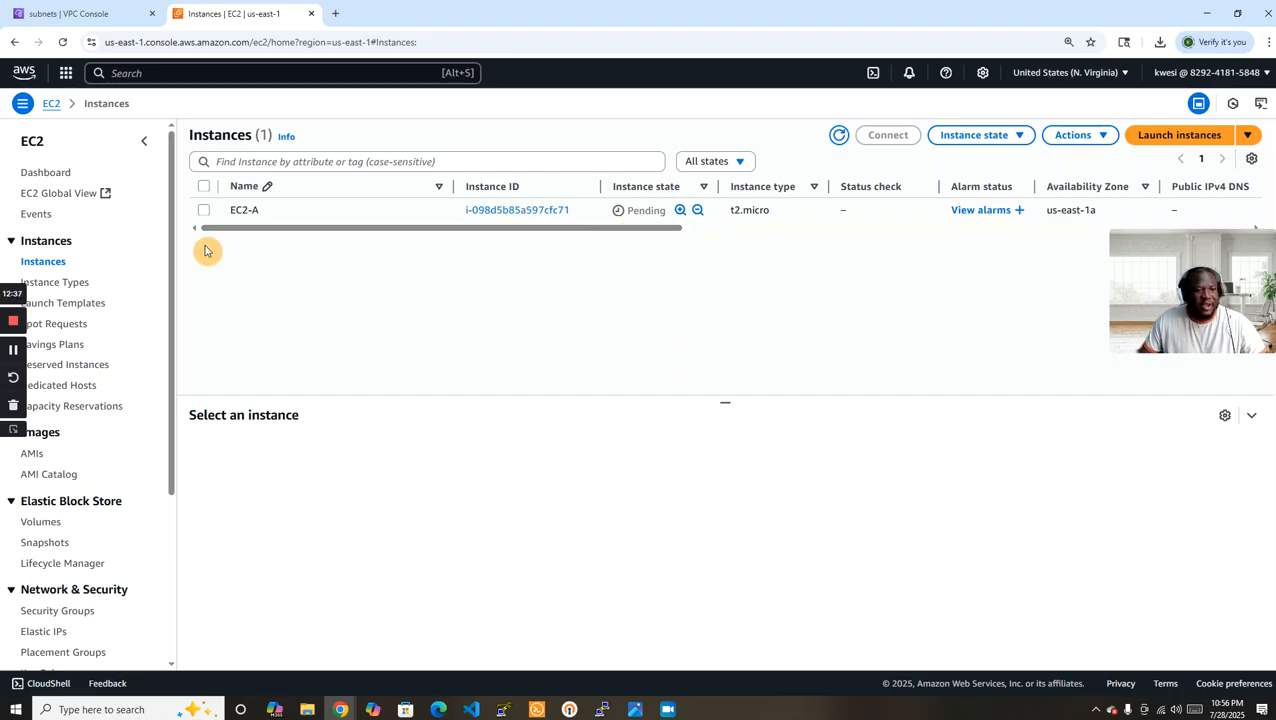
pyautogui.click(1163, 139)
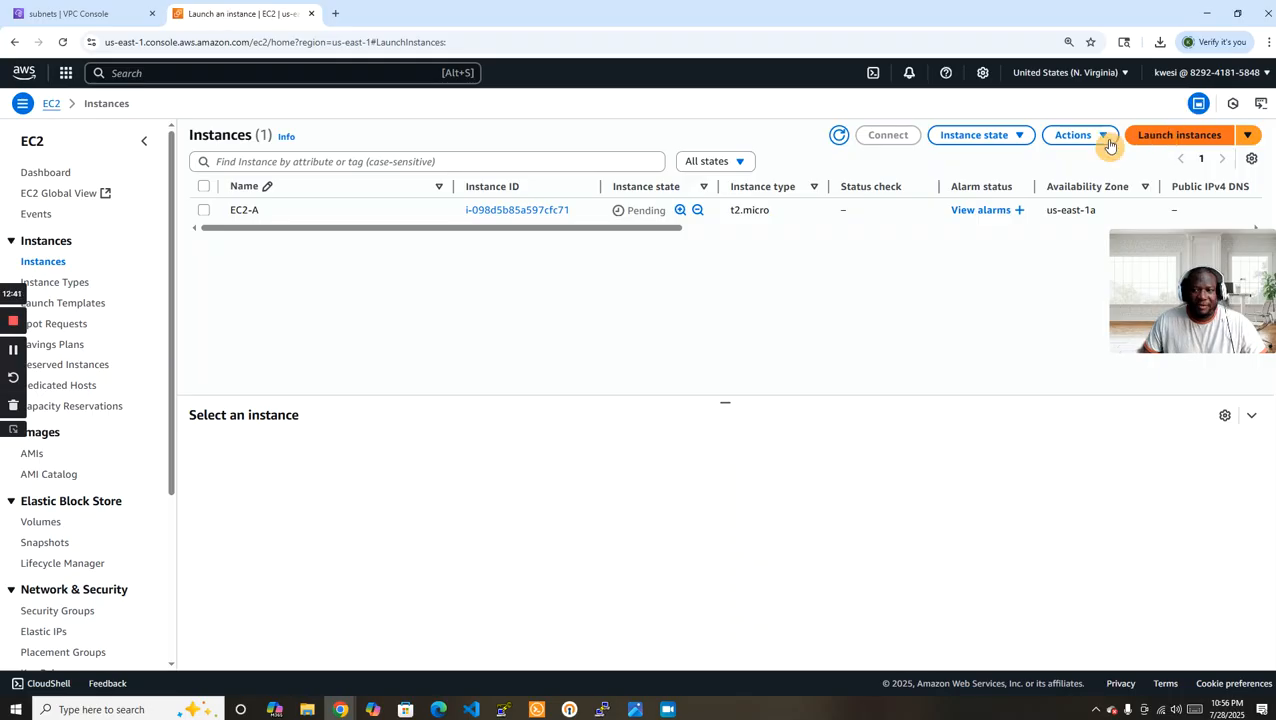
pyautogui.click(176, 289)
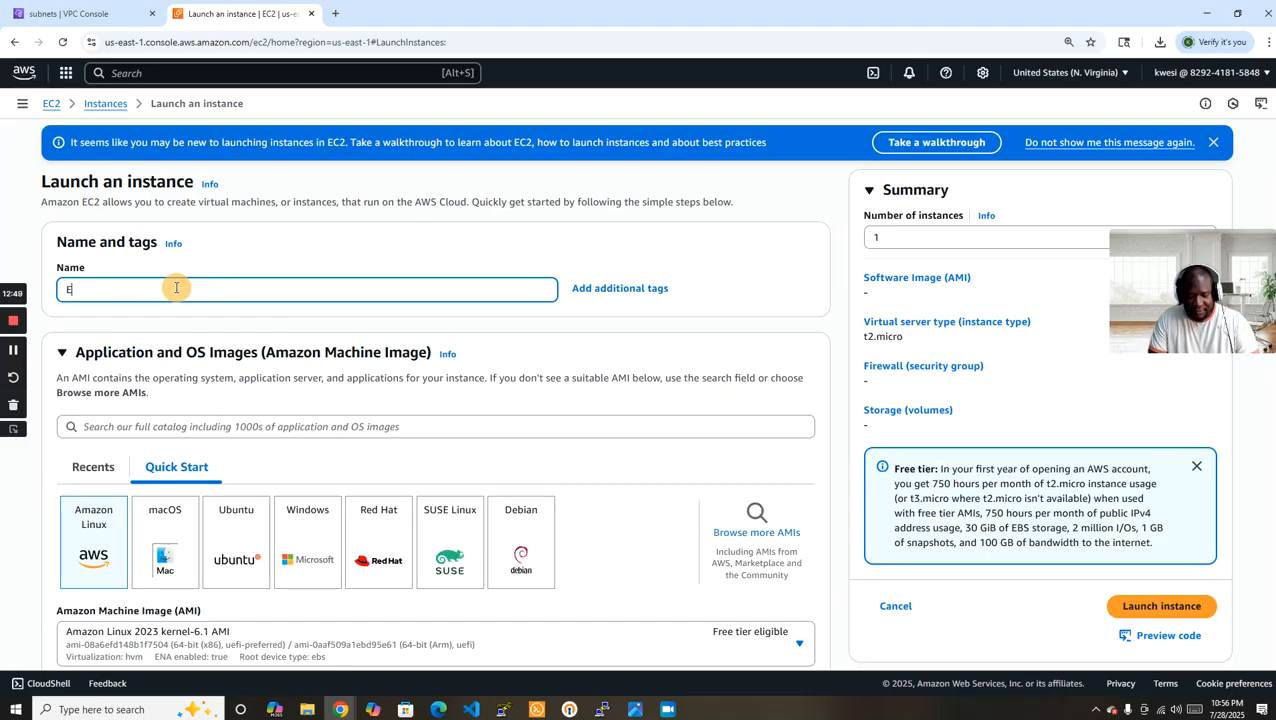
pyautogui.write('EC2-B')
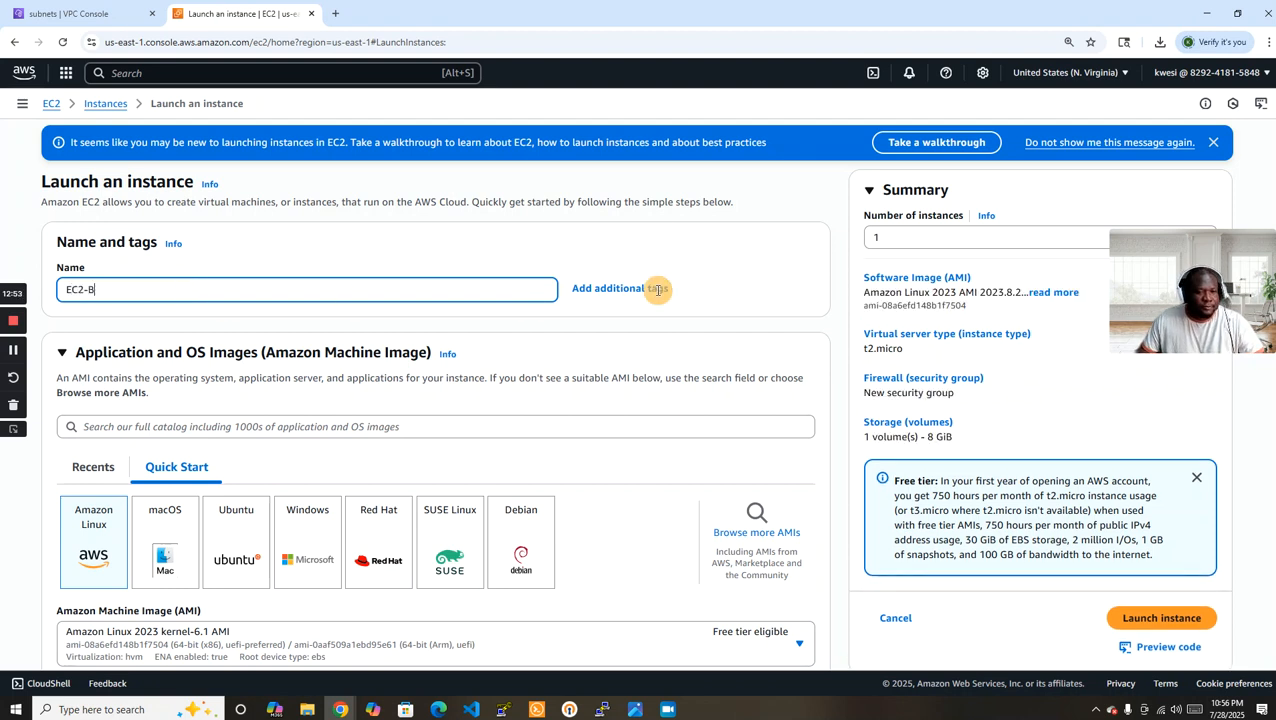
# Select the existing key pair EC2-A-KEYPAIR for logging in to EC2-B.
pyautogui.scroll(-3, 838, 313)
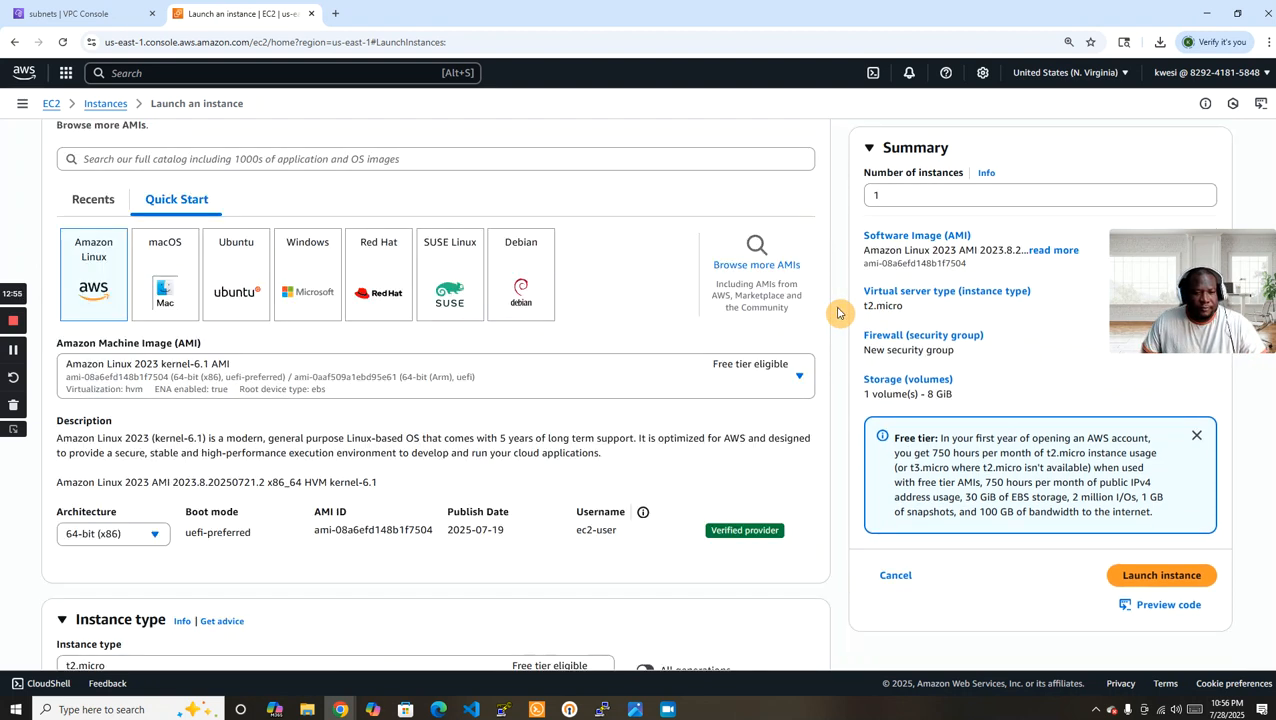
pyautogui.scroll(-4, 838, 313)
pyautogui.scroll(-2, 838, 313)
pyautogui.click(400, 256)
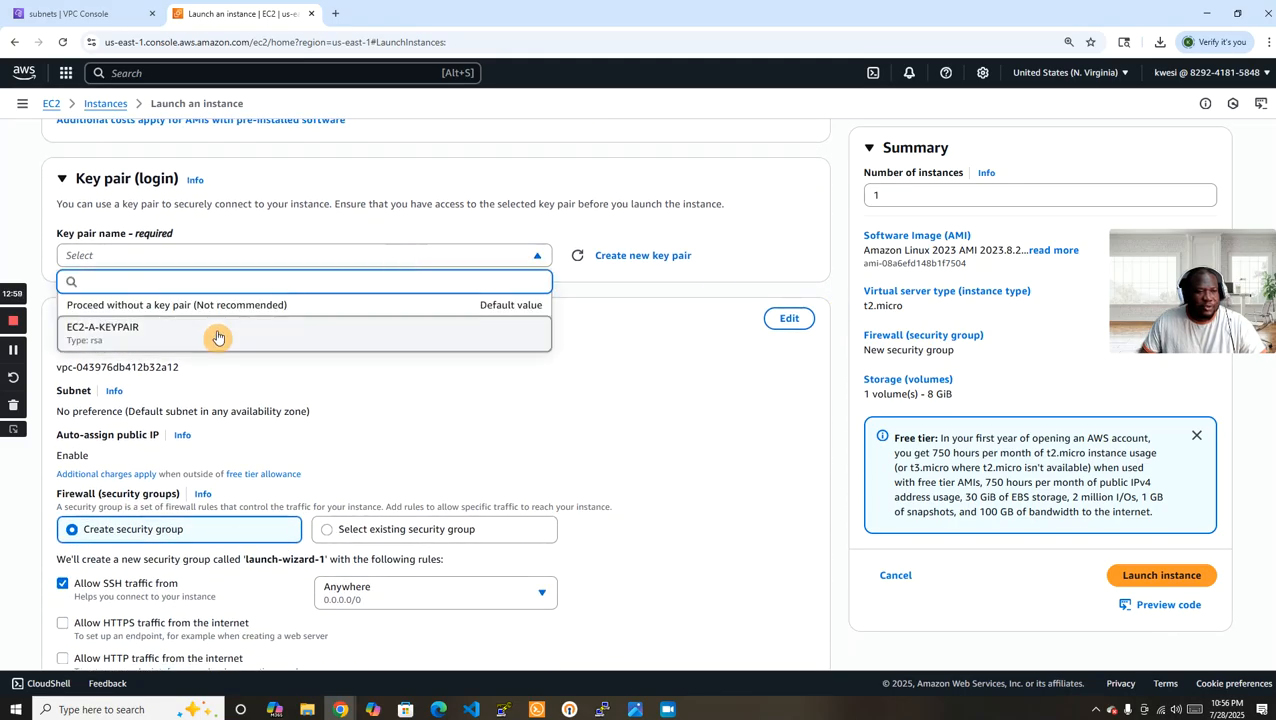
pyautogui.click(218, 338)
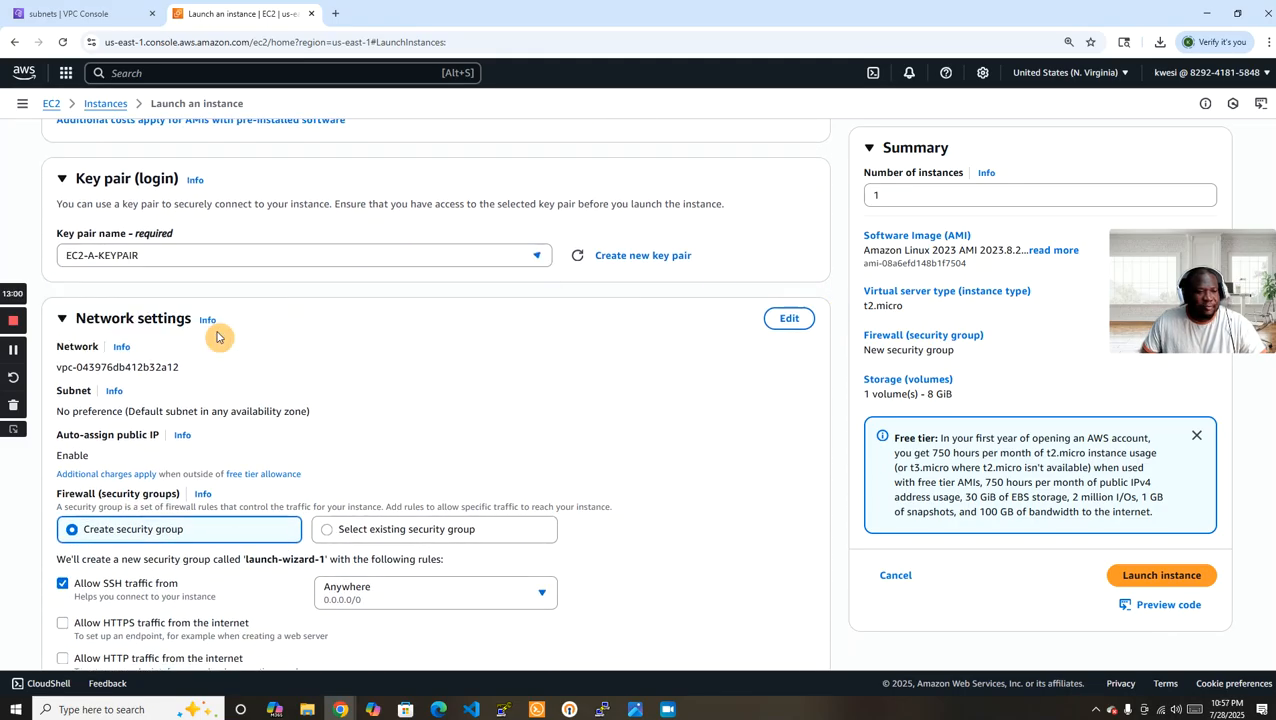
# Edit EC2-B's network settings to use VPC-A and the subnet VPC-A-PrivateSubnet1.
pyautogui.click(790, 319)
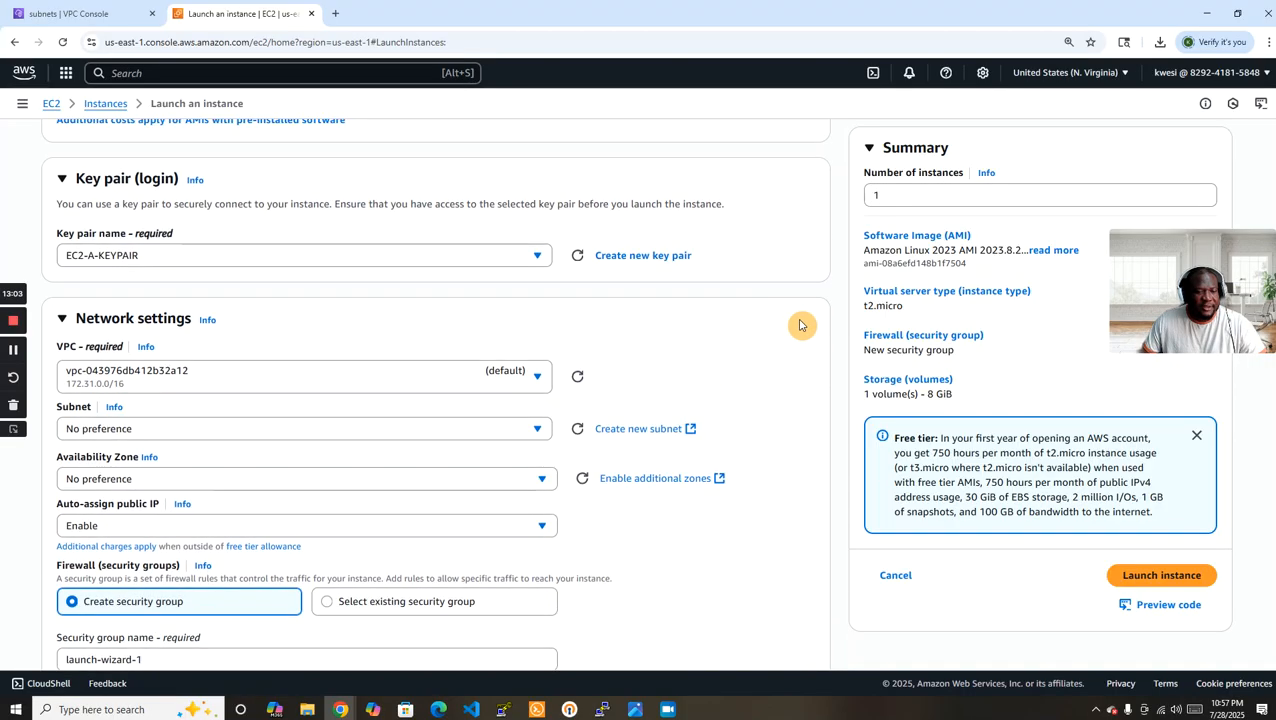
pyautogui.click(491, 389)
pyautogui.click(265, 435)
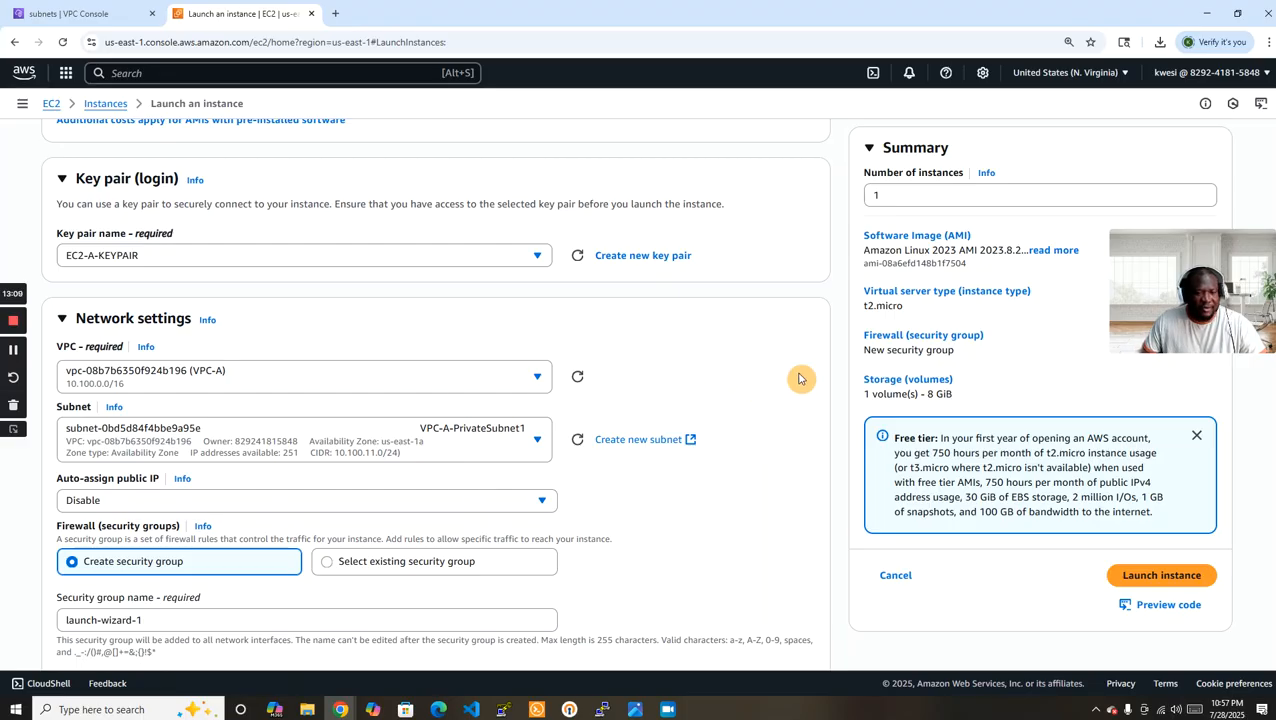
# Name EC2-B's new security group EC2-B-SG and enter EC2-B-SG as its description.
pyautogui.scroll(-3, 788, 380)
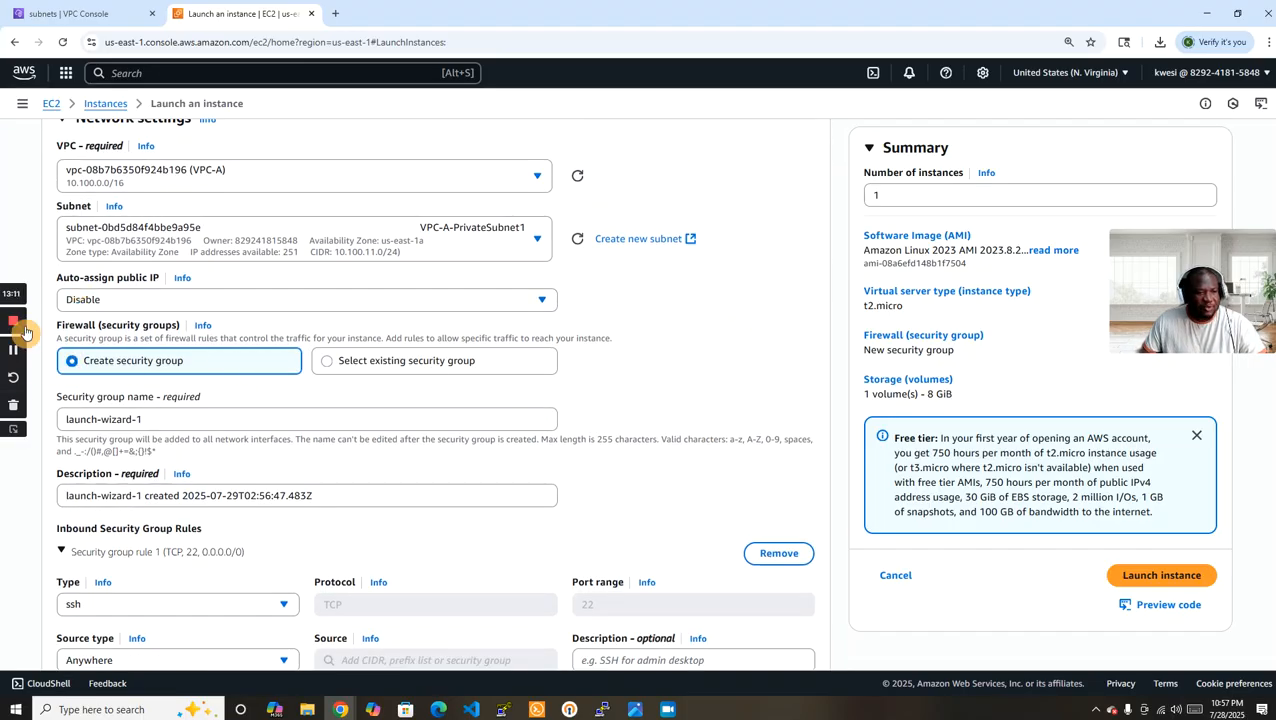
pyautogui.tripleClick(189, 415)
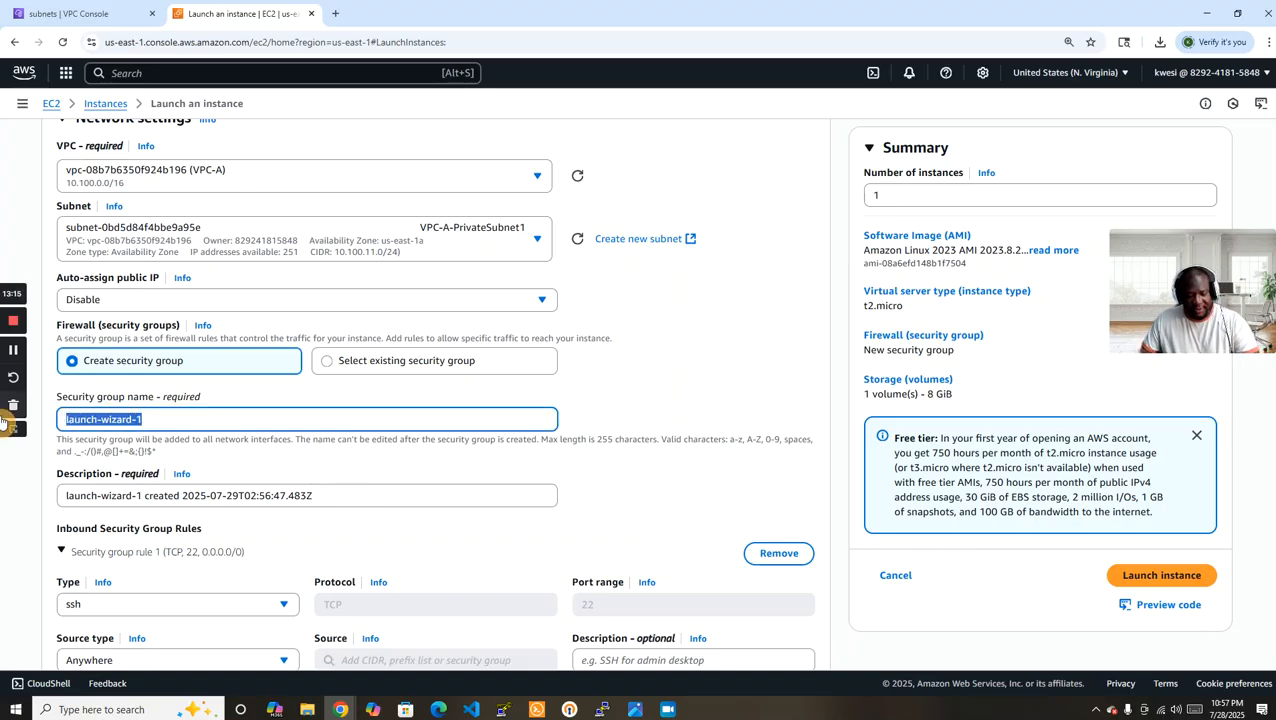
pyautogui.write('EC2-B-SG')
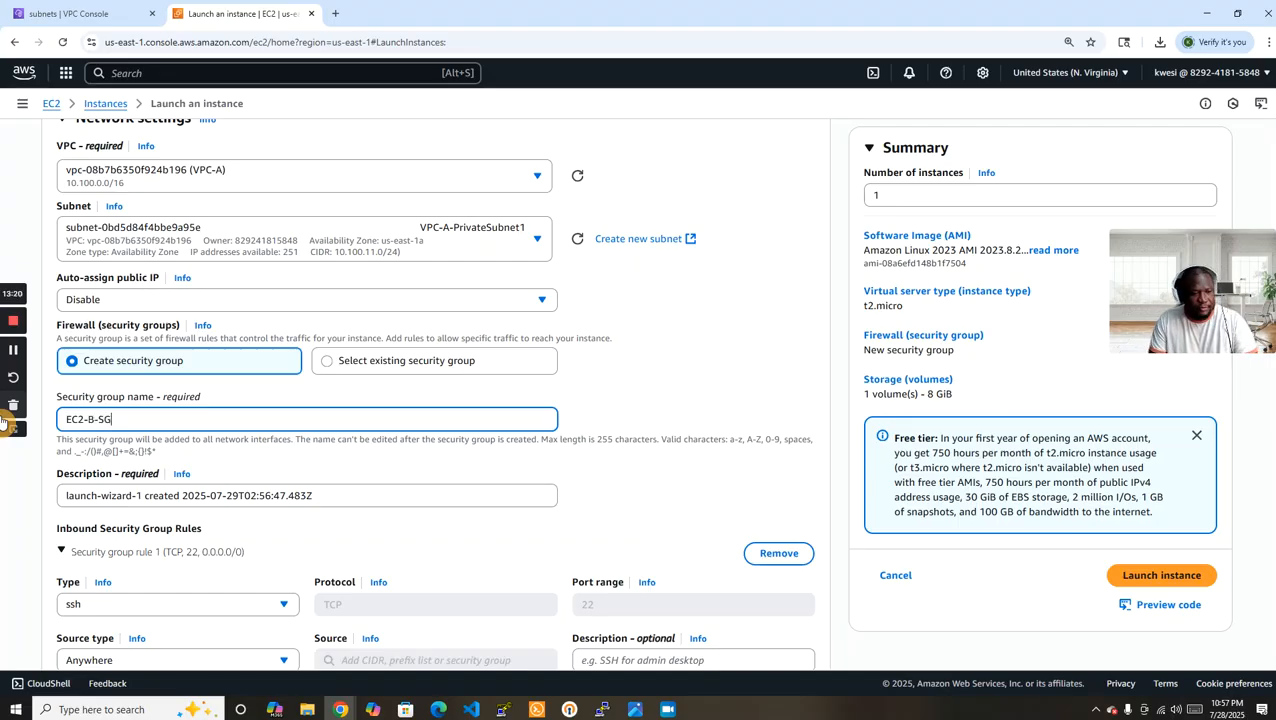
pyautogui.press('Tab')
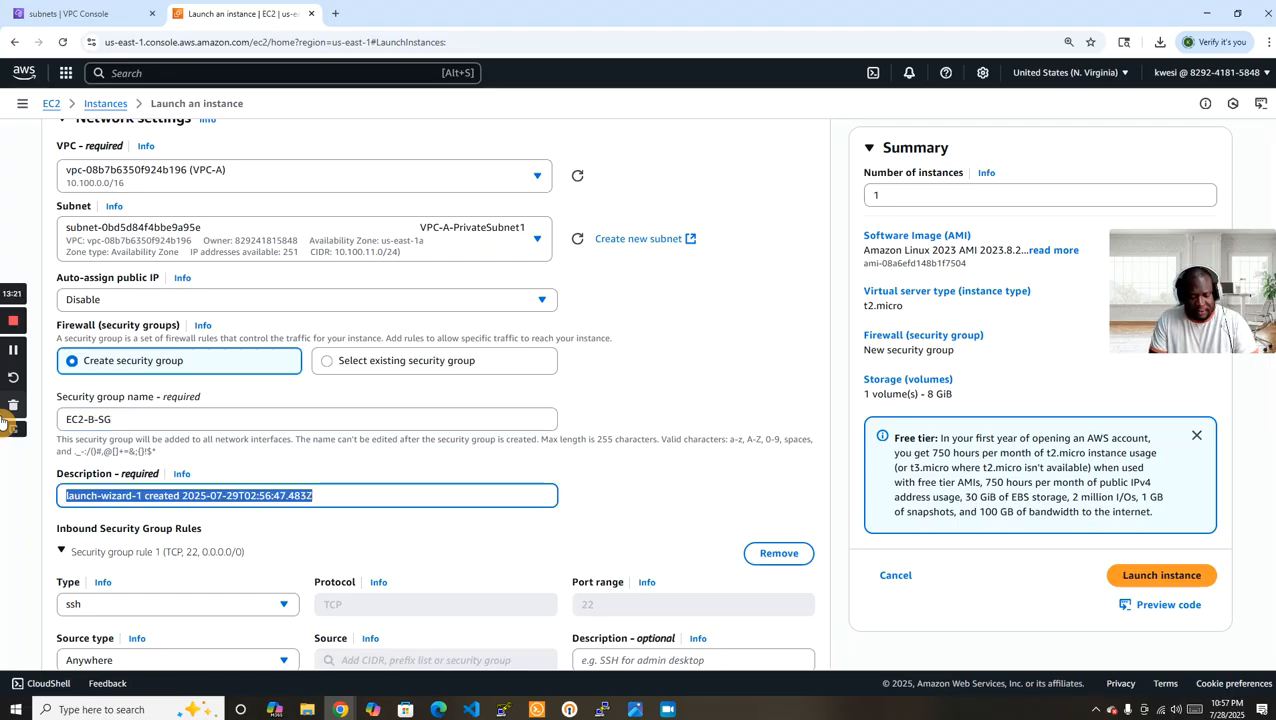
pyautogui.write('EC2-B-SG')
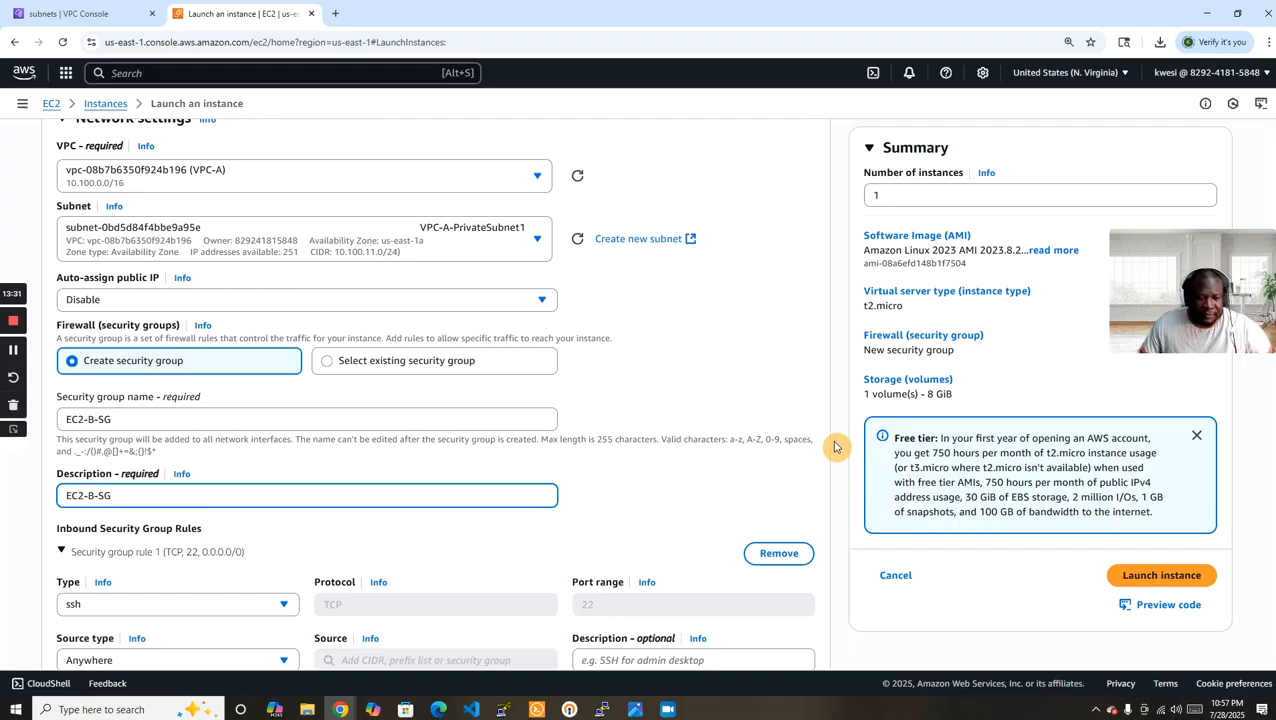
# Restrict the SSH inbound rule of EC2-B-SG to the custom source 10.100.0.0/16.
pyautogui.scroll(-3, 833, 447)
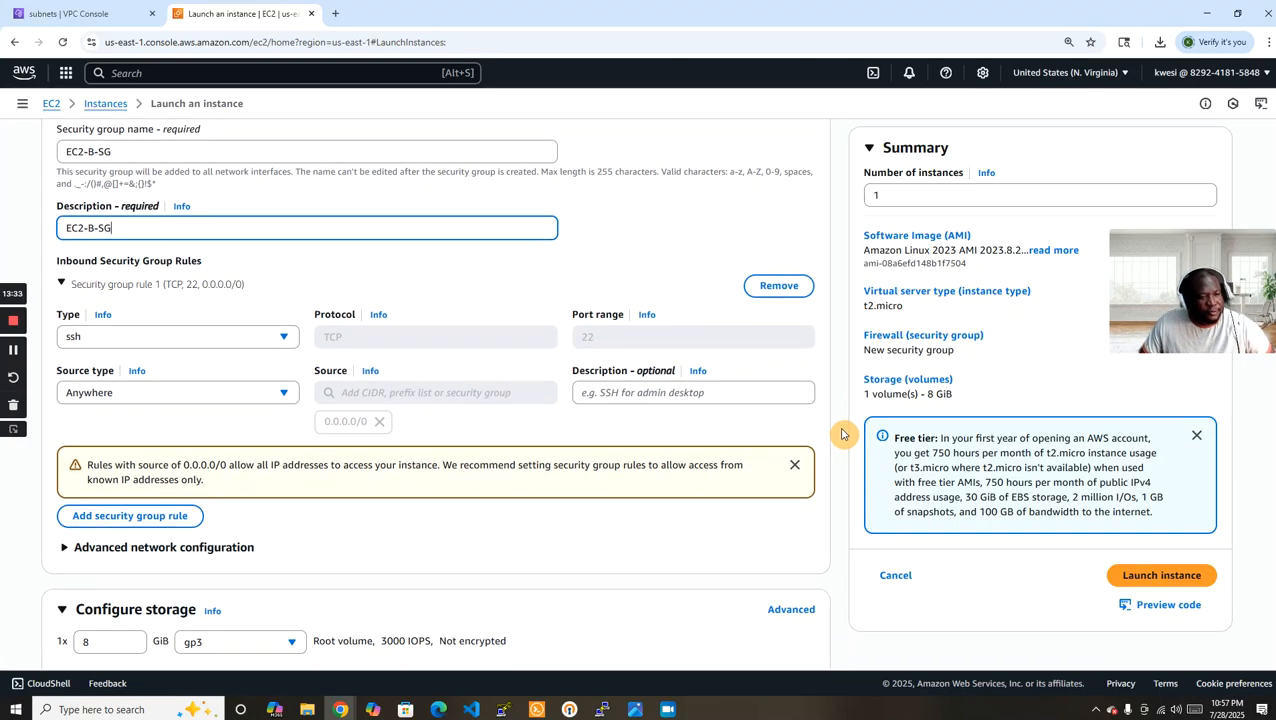
pyautogui.click(248, 337)
pyautogui.click(276, 334)
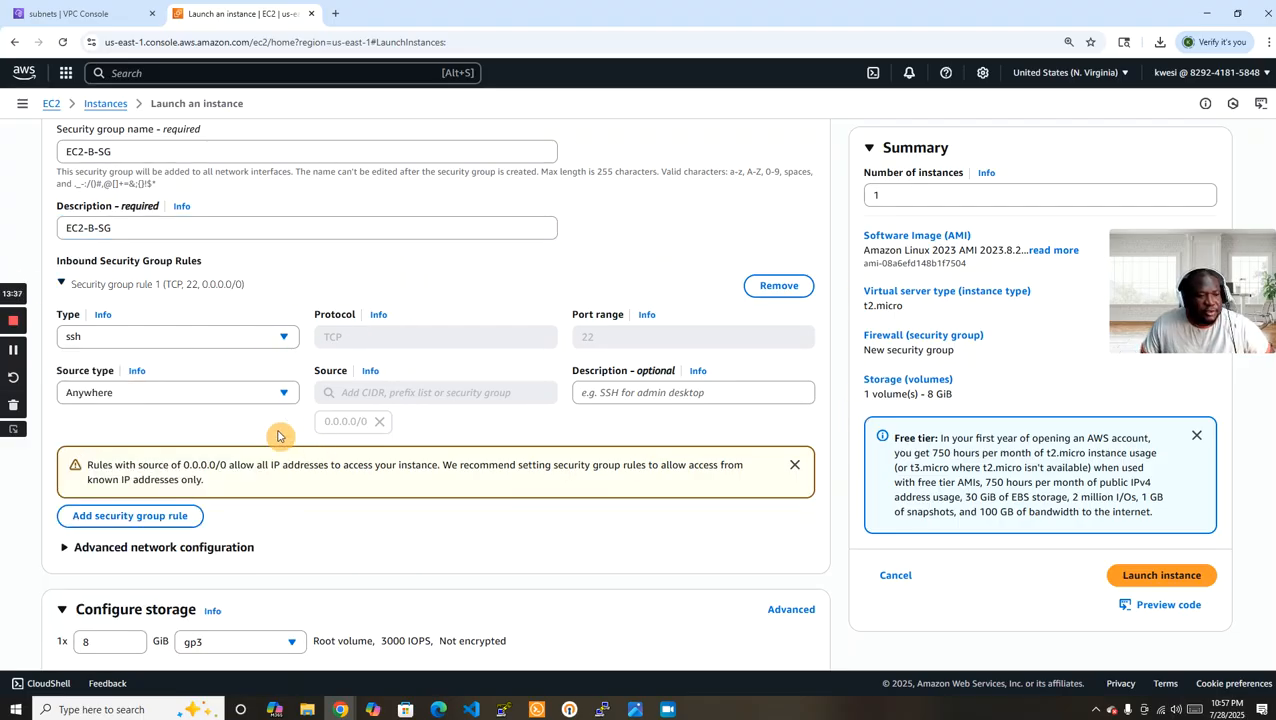
pyautogui.click(210, 393)
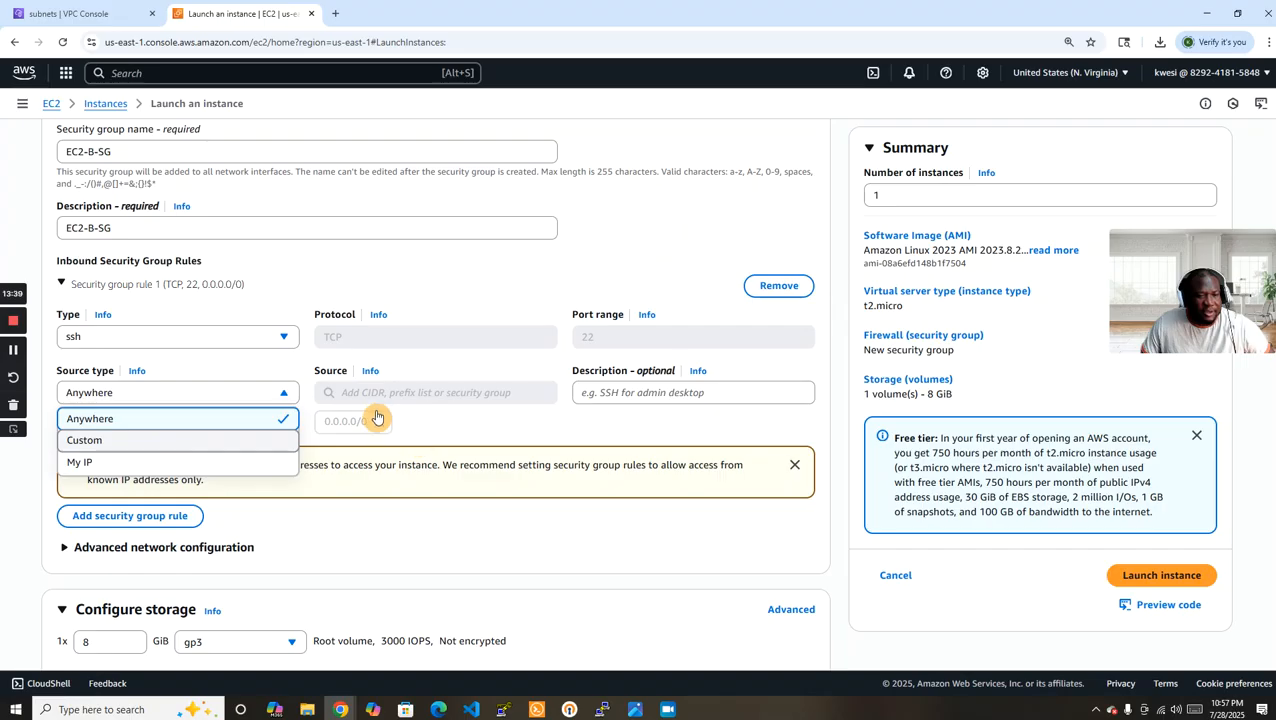
pyautogui.press('Down')
pyautogui.press('Return')
pyautogui.click(403, 393)
pyautogui.write('10.100')
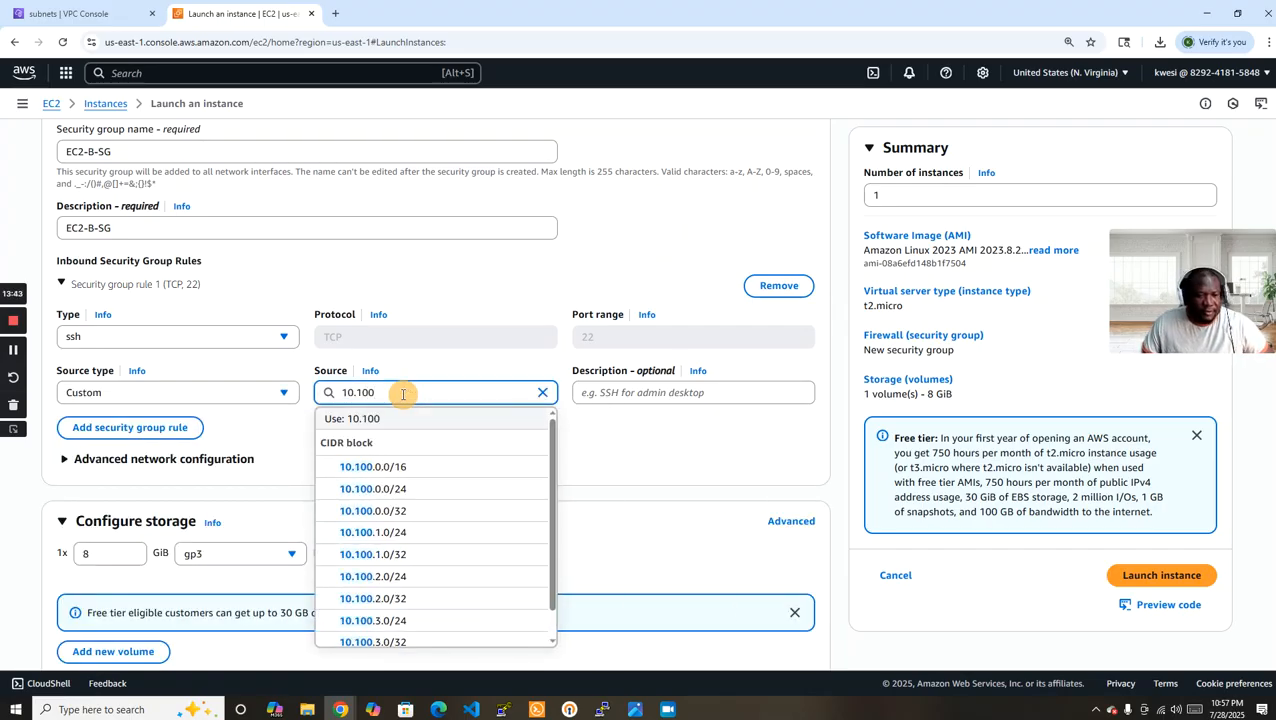
pyautogui.click(419, 472)
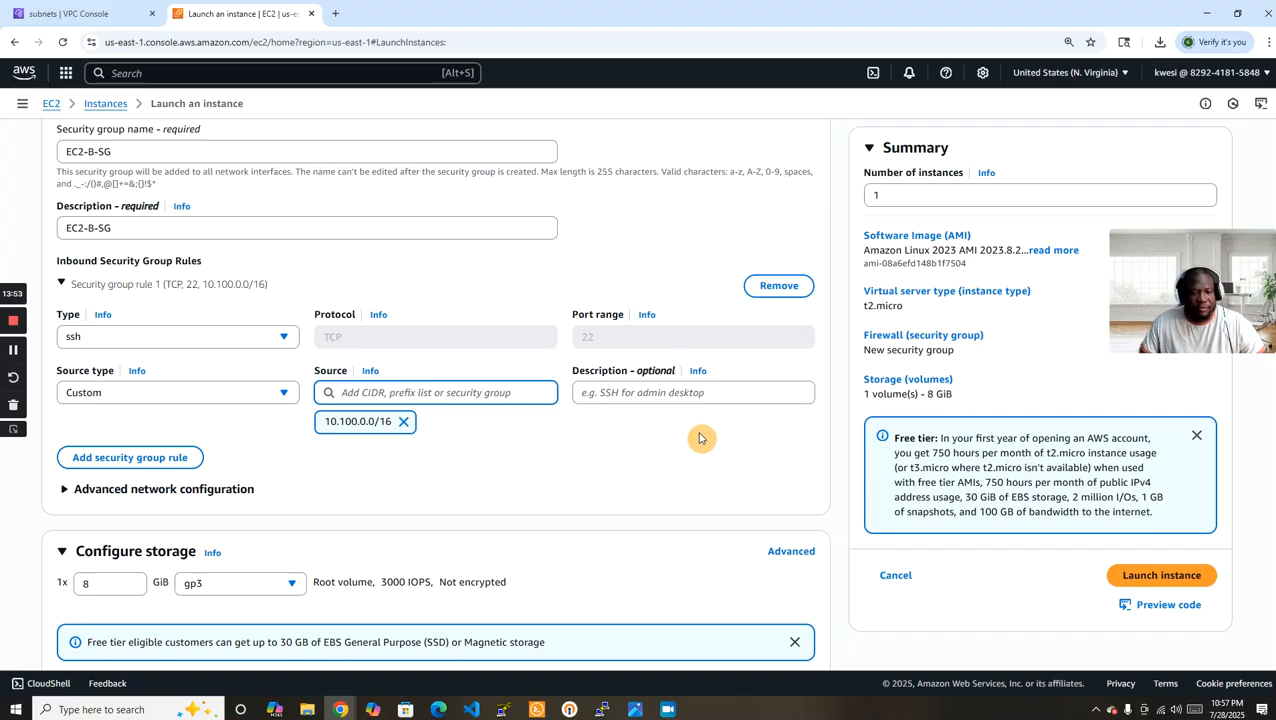
# Launch the EC2-B instance, and select EC2-A in the refreshed instances list.
pyautogui.scroll(-1, 728, 438)
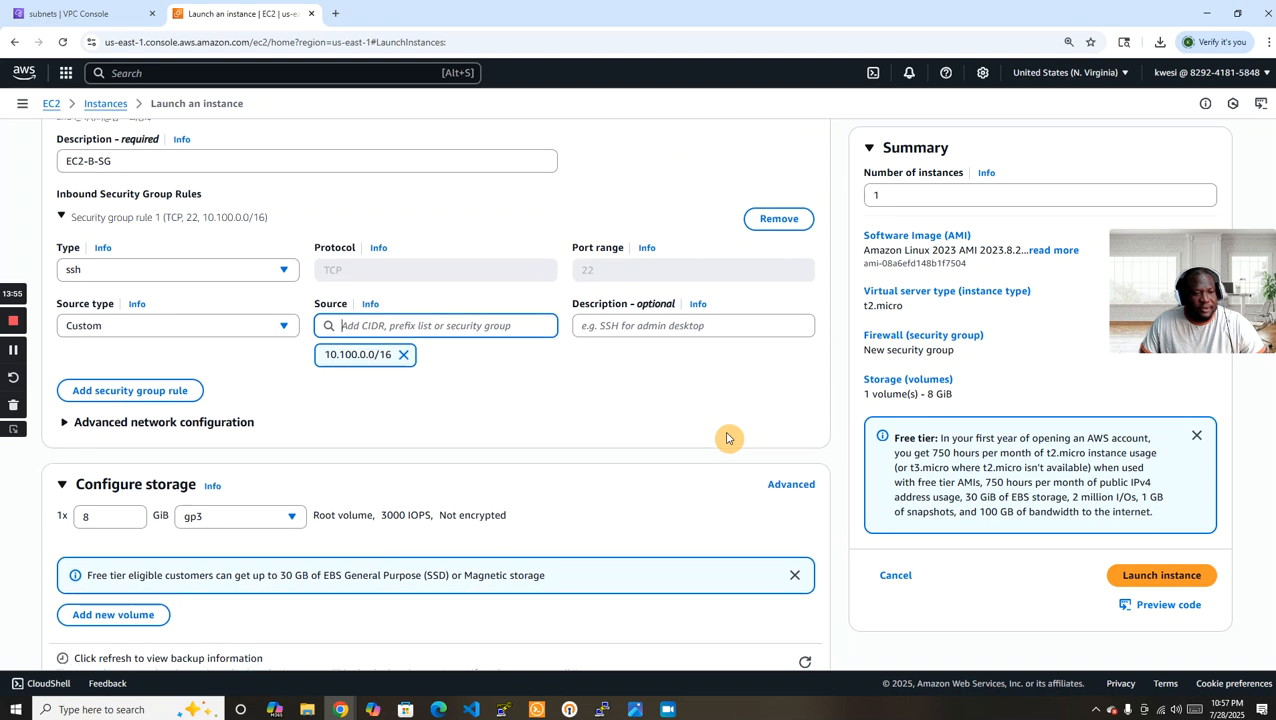
pyautogui.click(1168, 581)
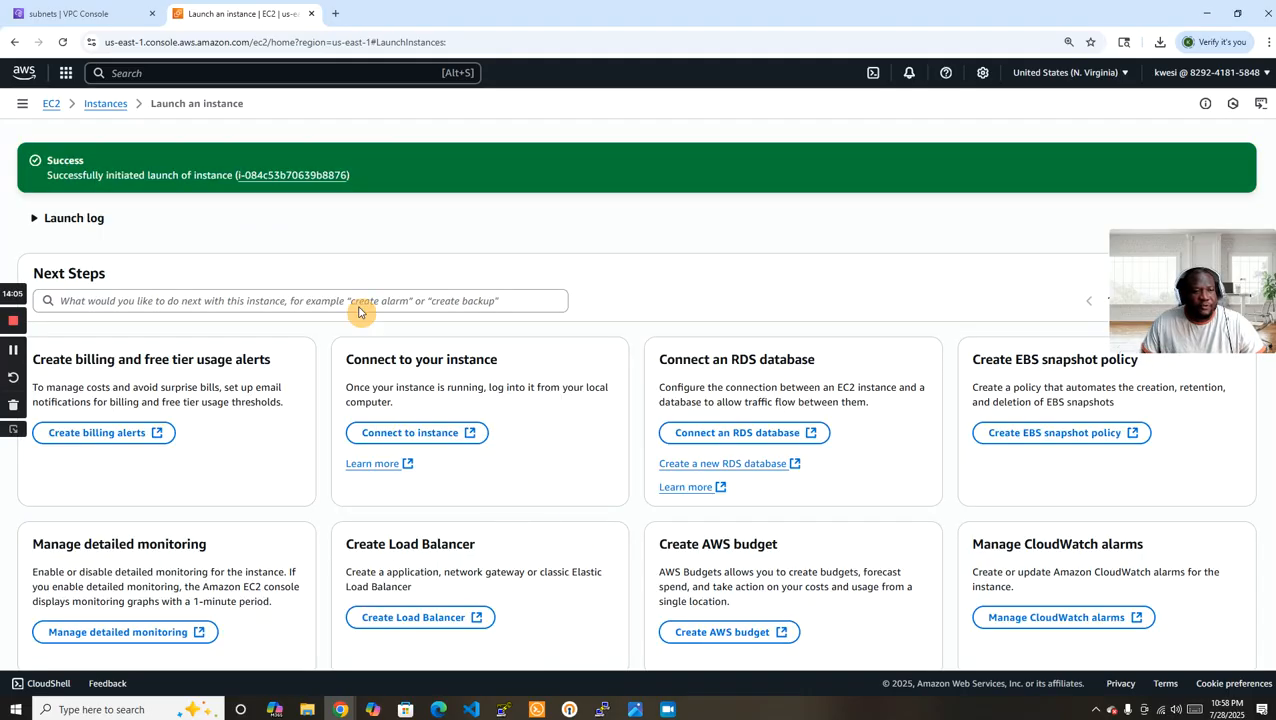
pyautogui.click(105, 104)
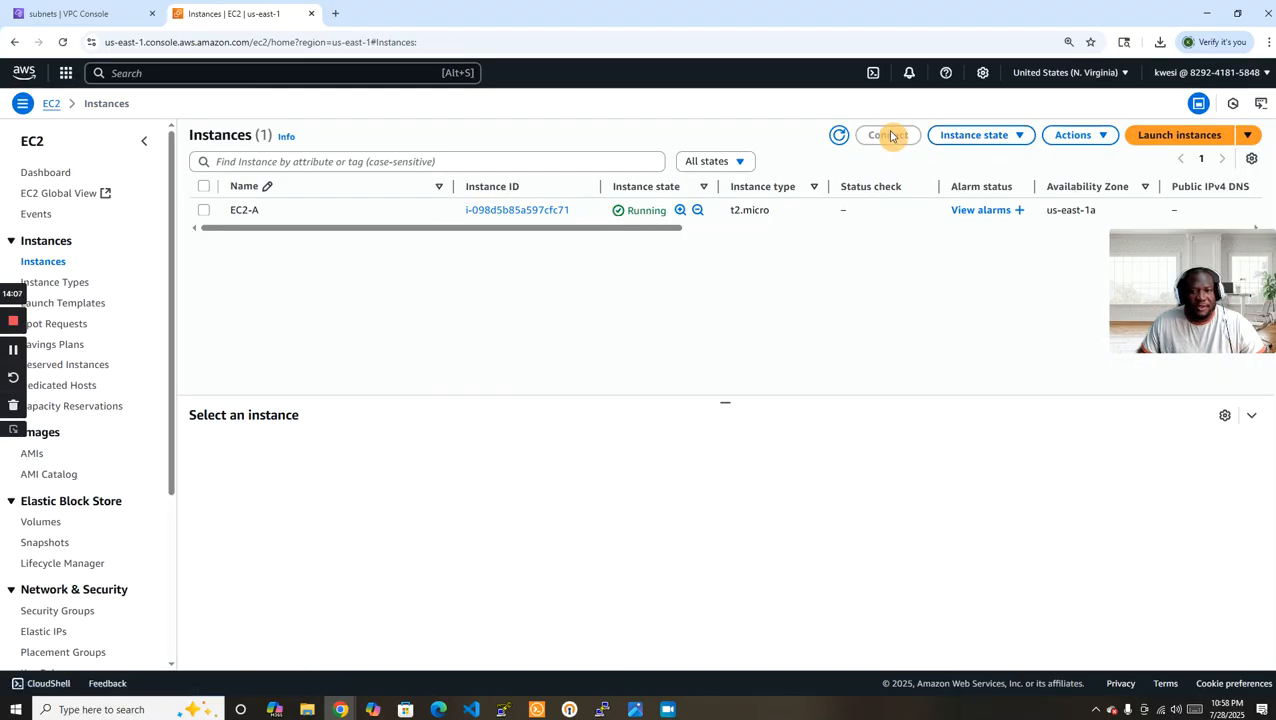
pyautogui.click(833, 135)
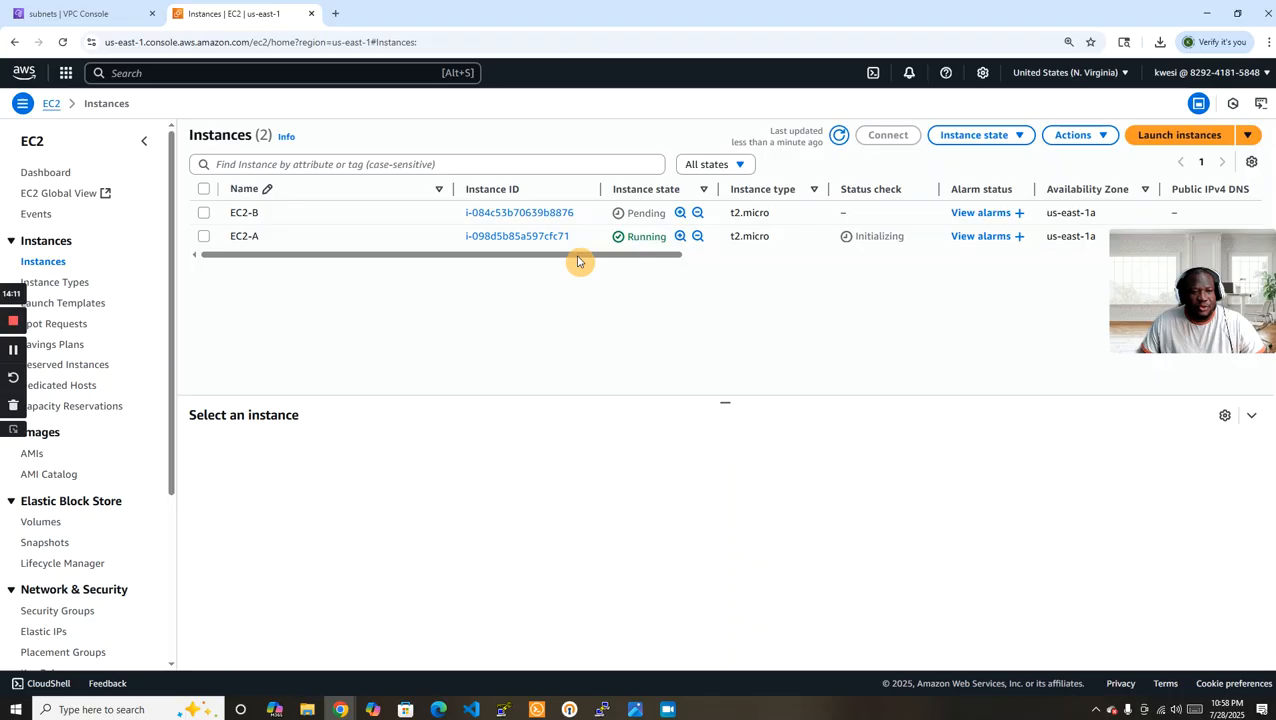
pyautogui.click(204, 236)
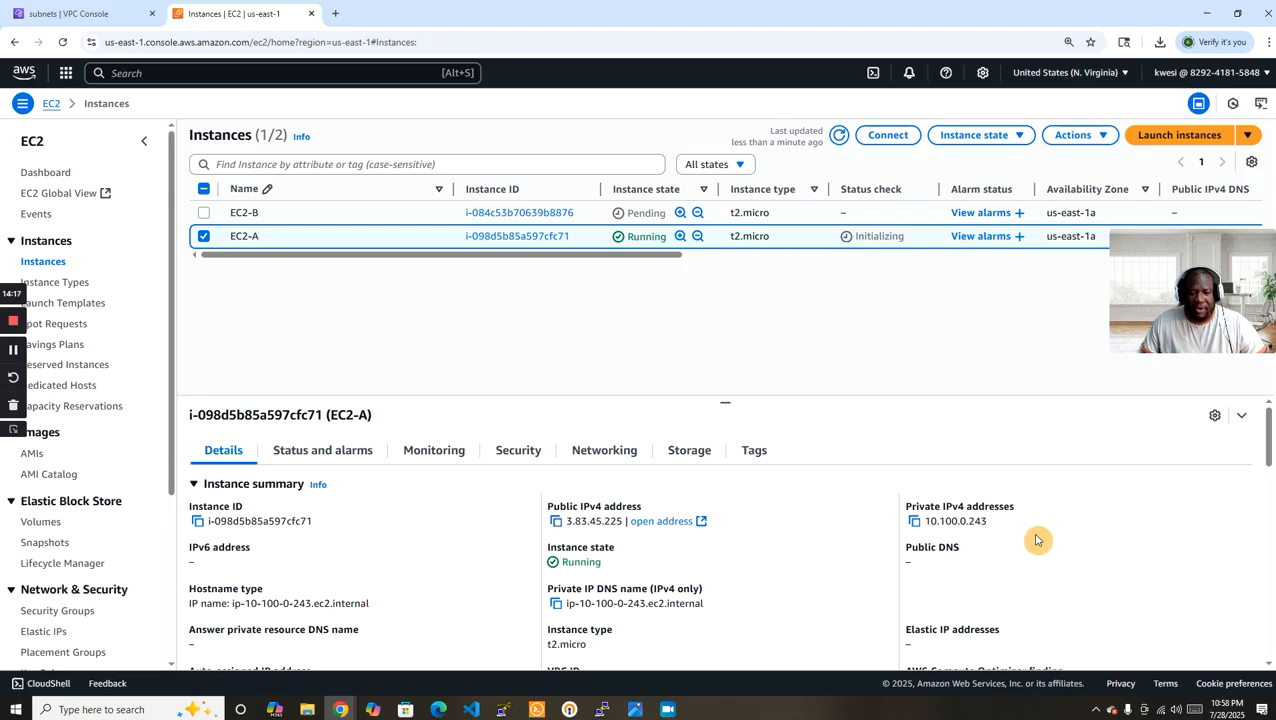
# In PuTTY Key Generator, show all file types and load EC2-A-KEYPAIR.pem from the Downloads folder.
pyautogui.click(503, 709)
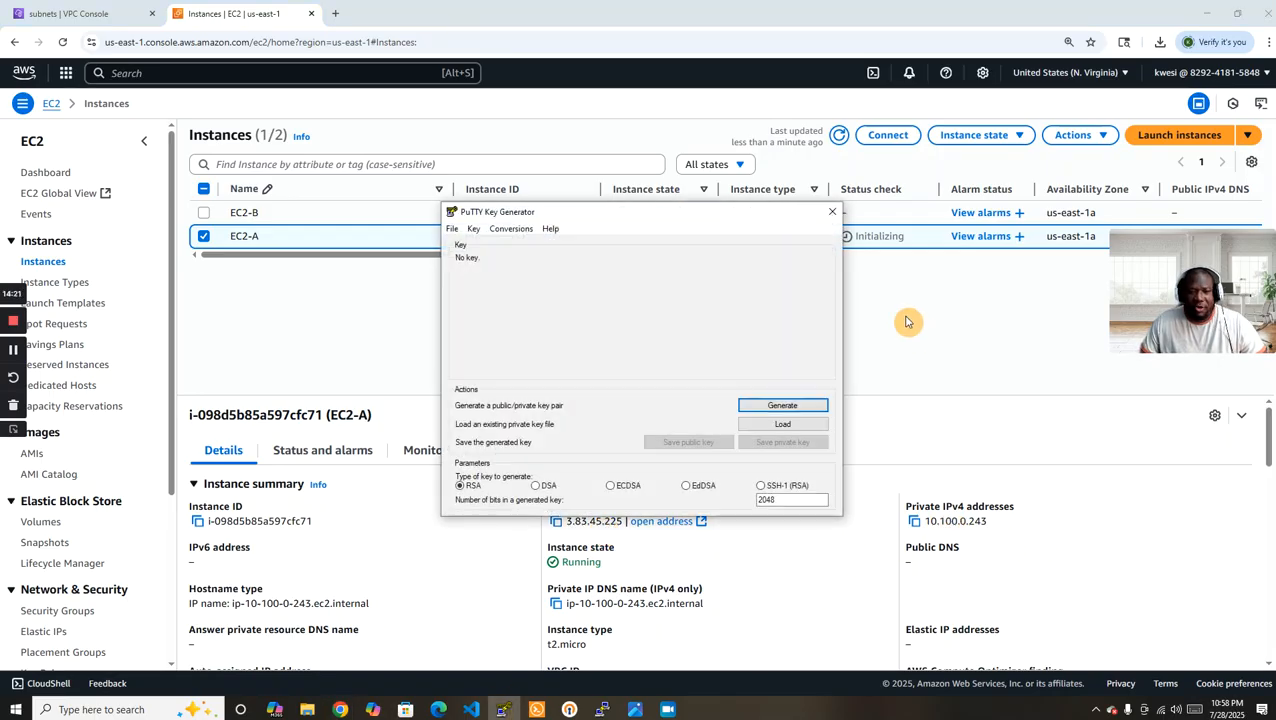
pyautogui.click(801, 426)
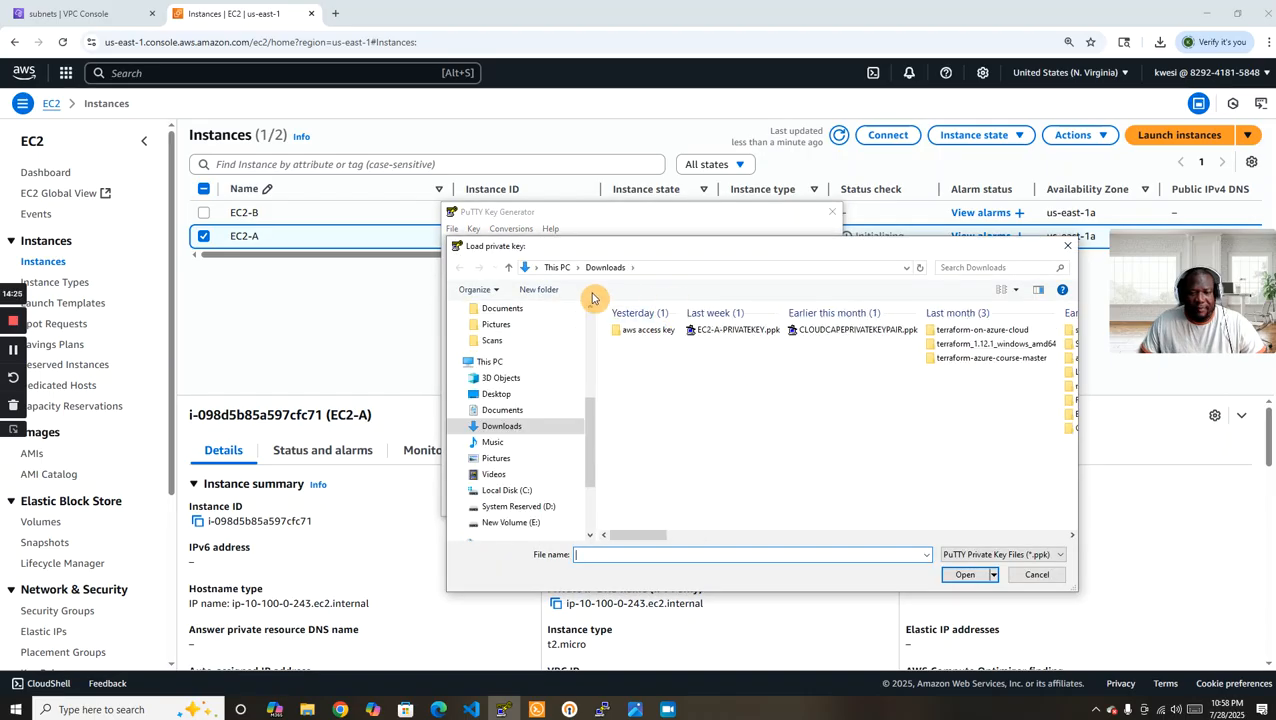
pyautogui.click(1000, 556)
pyautogui.click(995, 578)
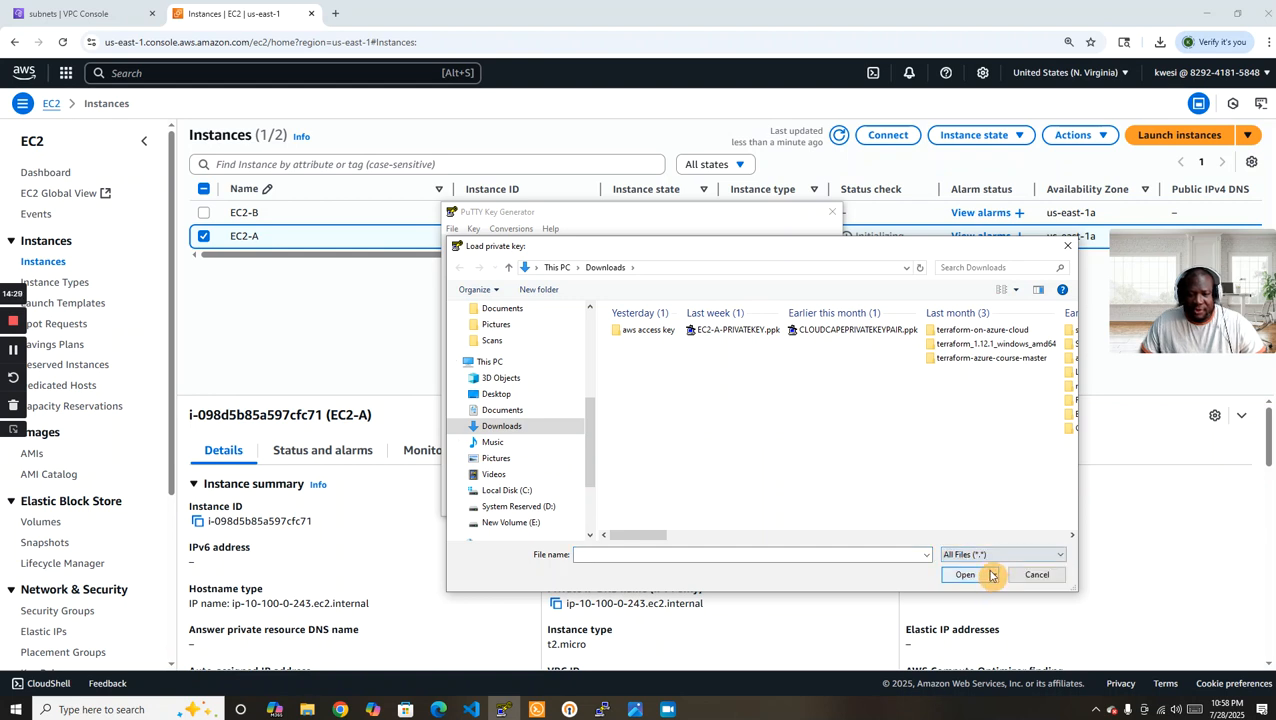
pyautogui.click(648, 331)
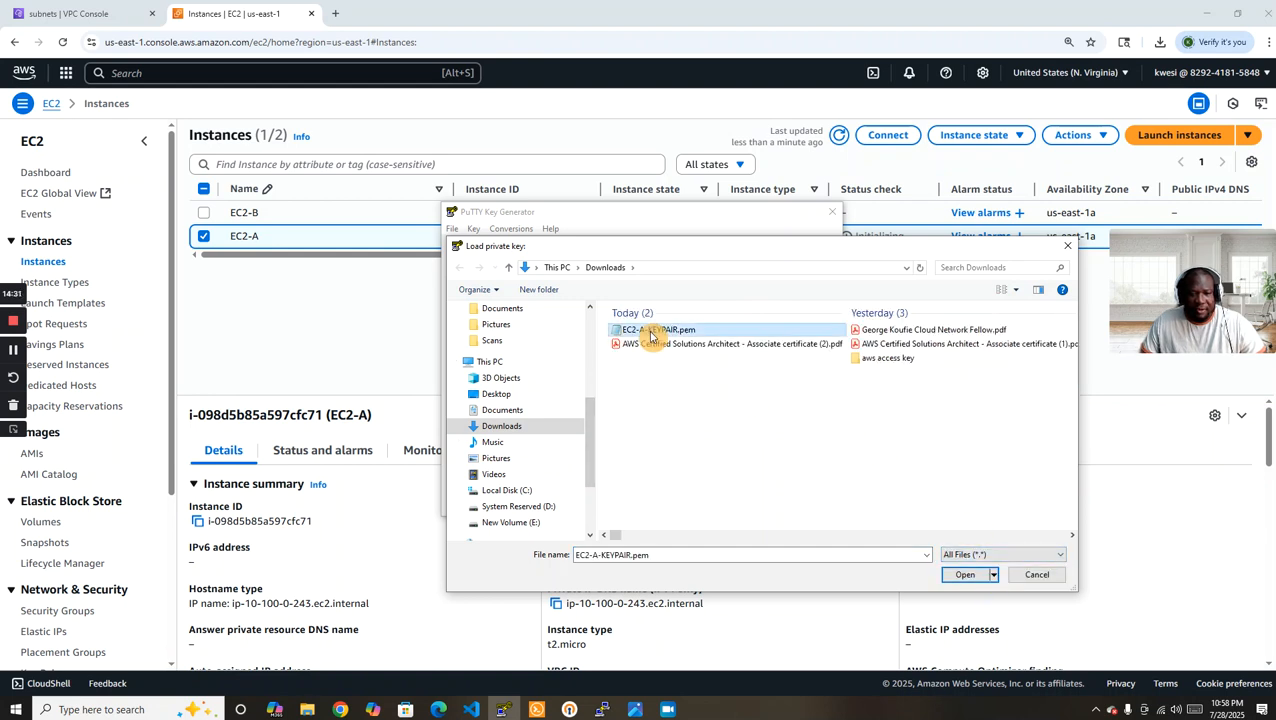
pyautogui.click(963, 576)
pyautogui.click(715, 418)
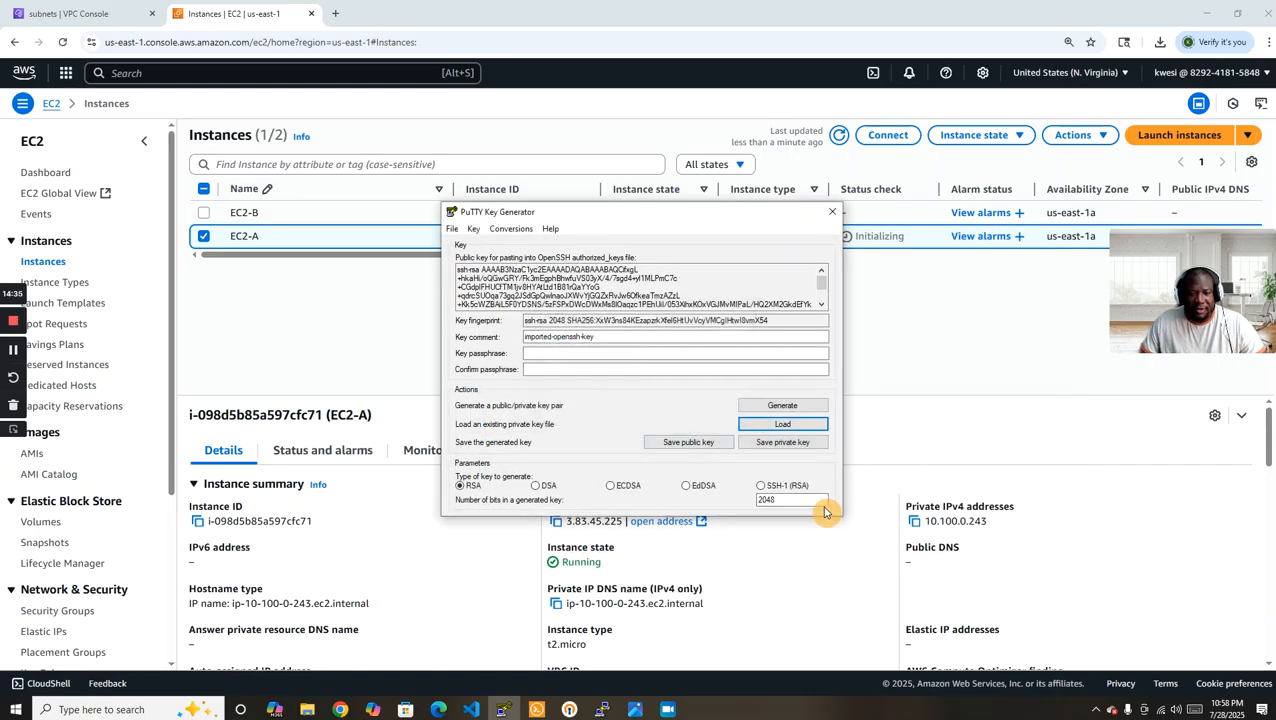
# Save the private key without a passphrase as EC2-A-PRIVATEKEYY in Downloads and close PuTTY Key Generator.
pyautogui.click(783, 442)
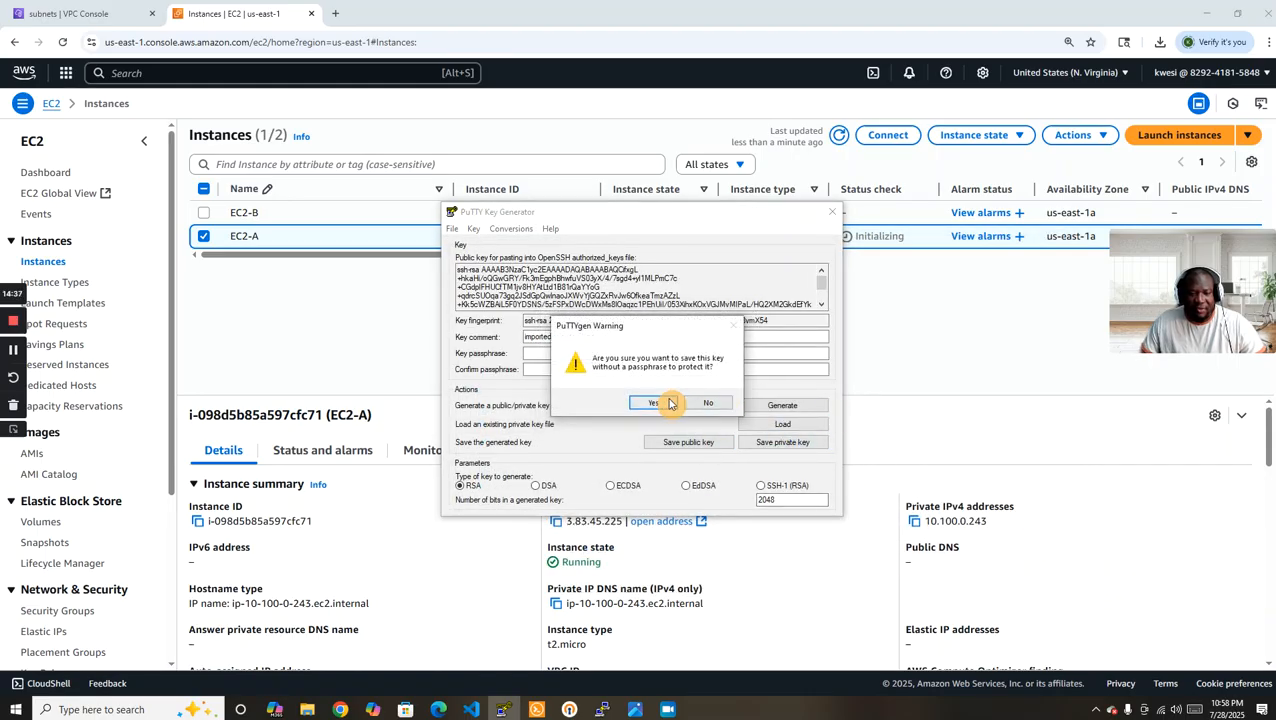
pyautogui.click(669, 403)
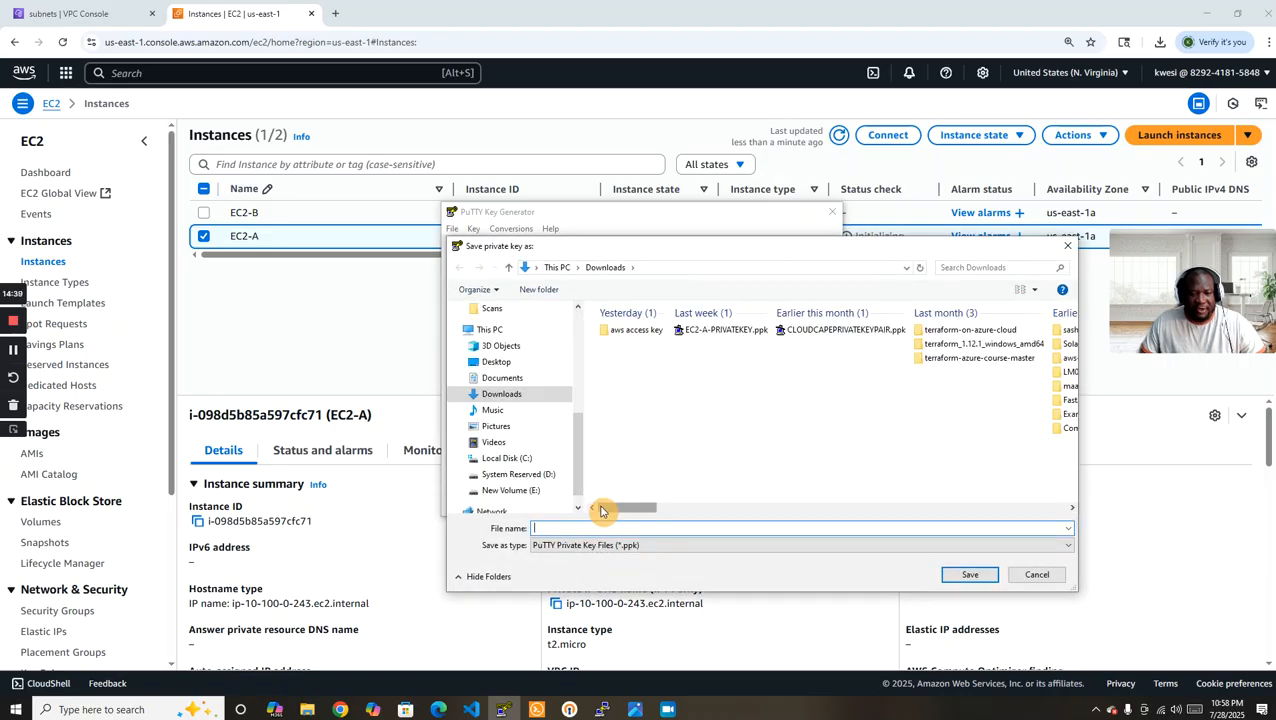
pyautogui.write('EC2-A')
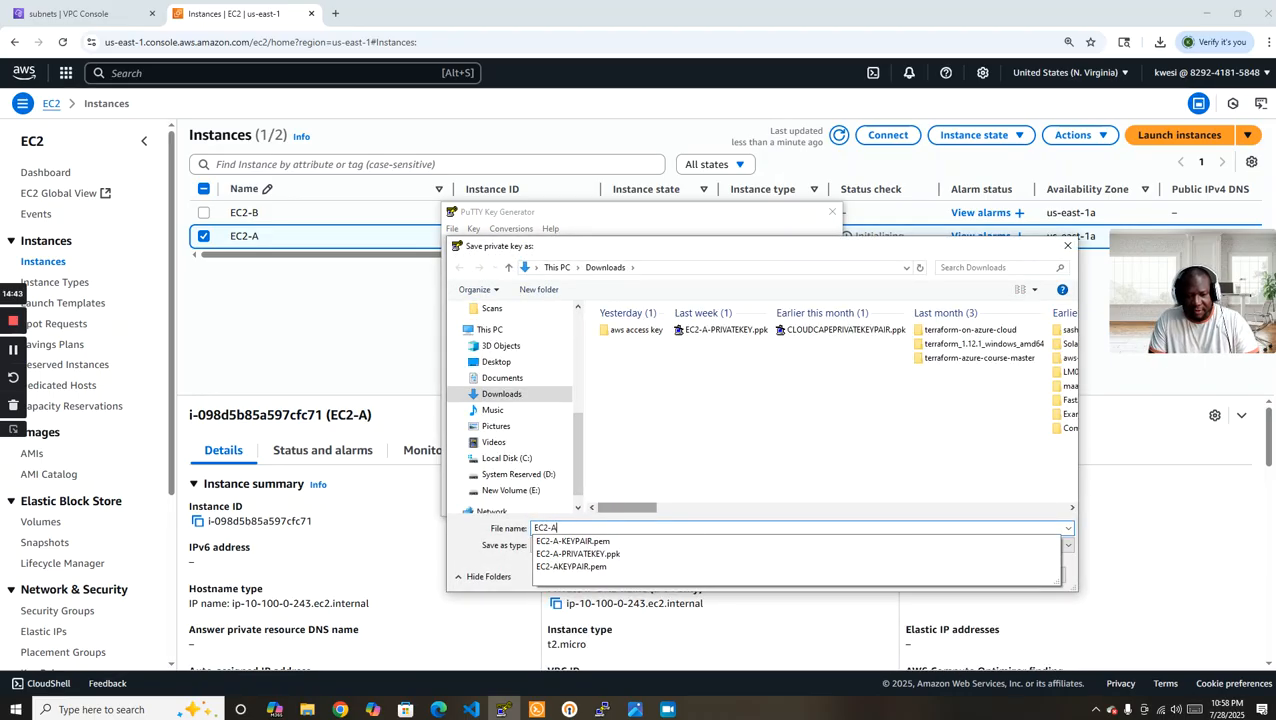
pyautogui.write('-PRIC')
pyautogui.press('BackSpace')
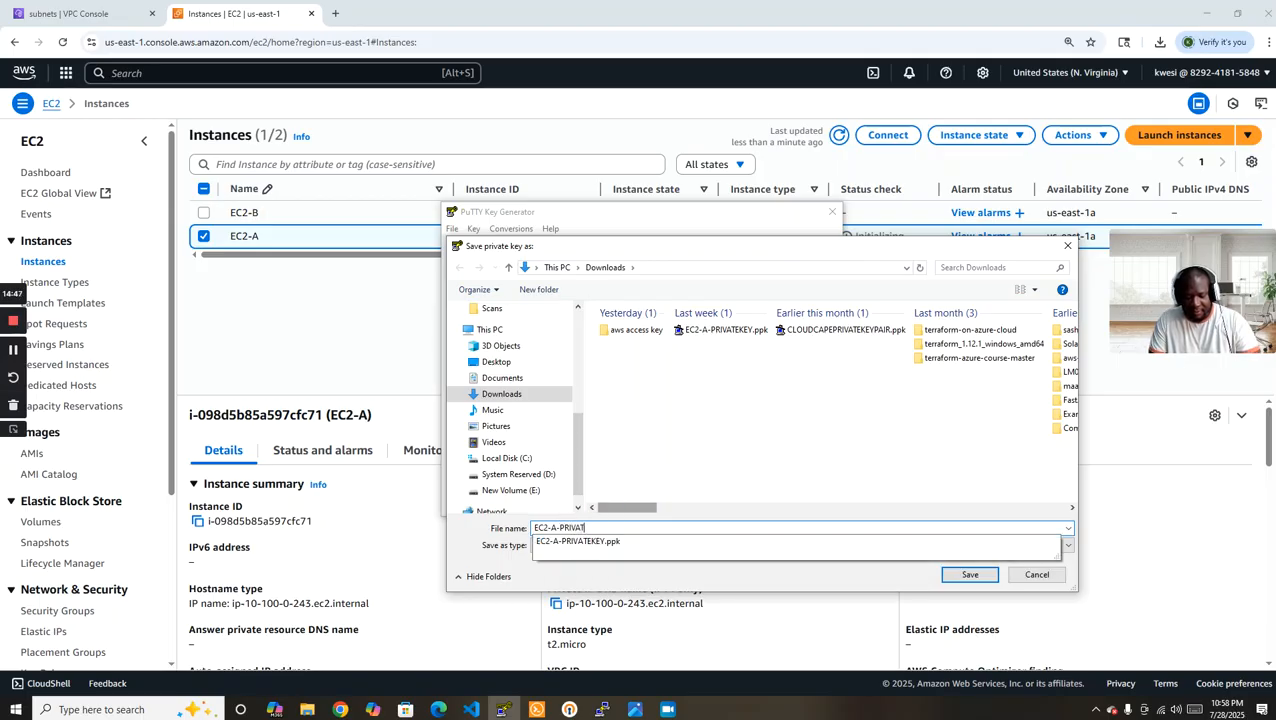
pyautogui.write('VATEKEYY')
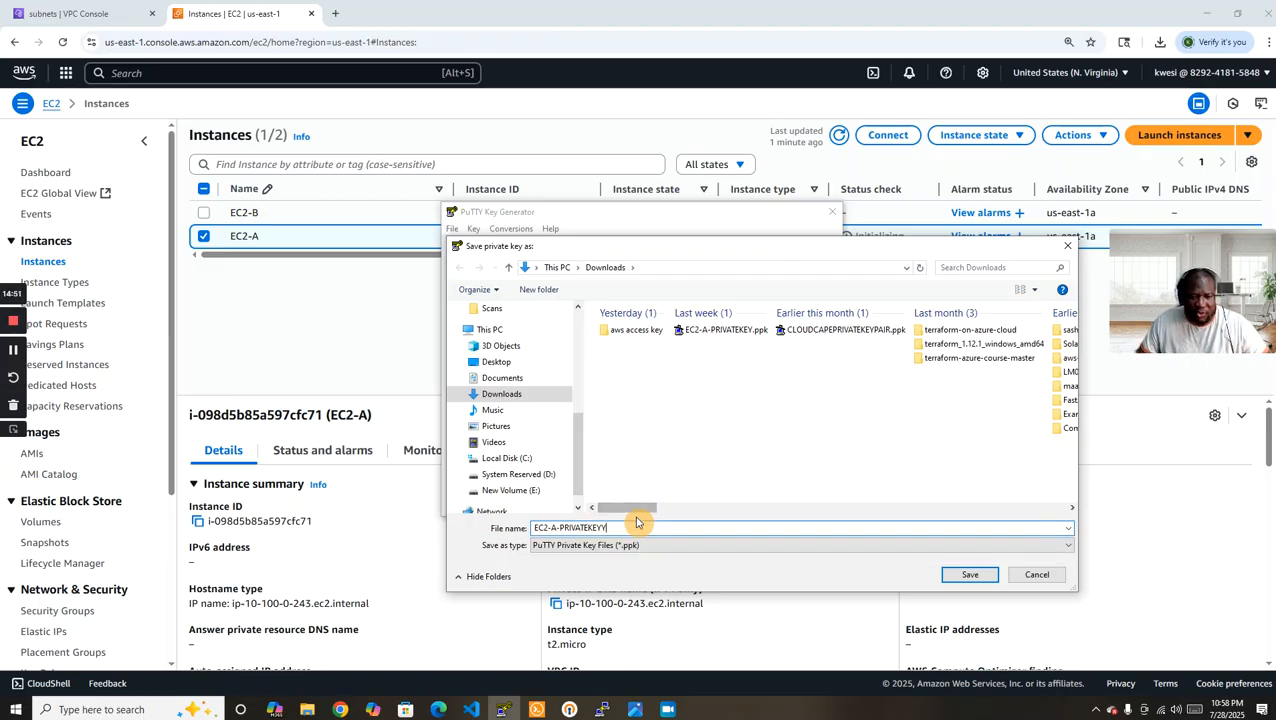
pyautogui.click(968, 574)
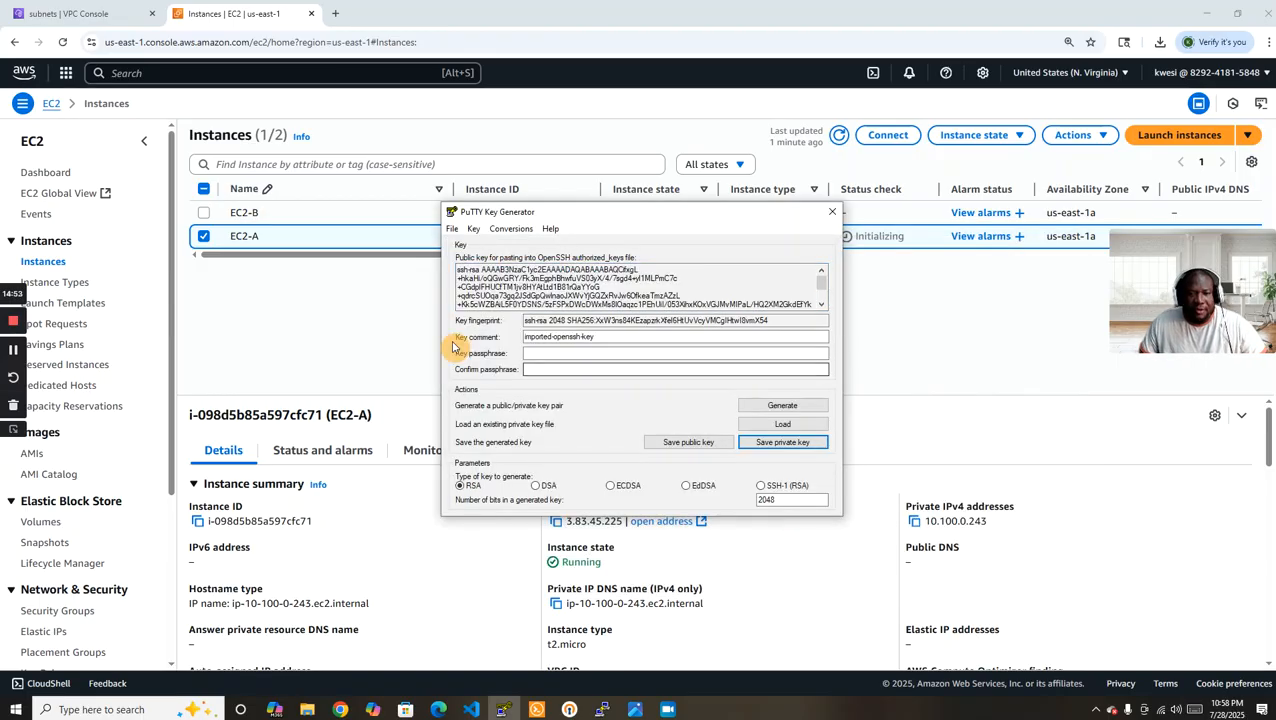
pyautogui.click(830, 217)
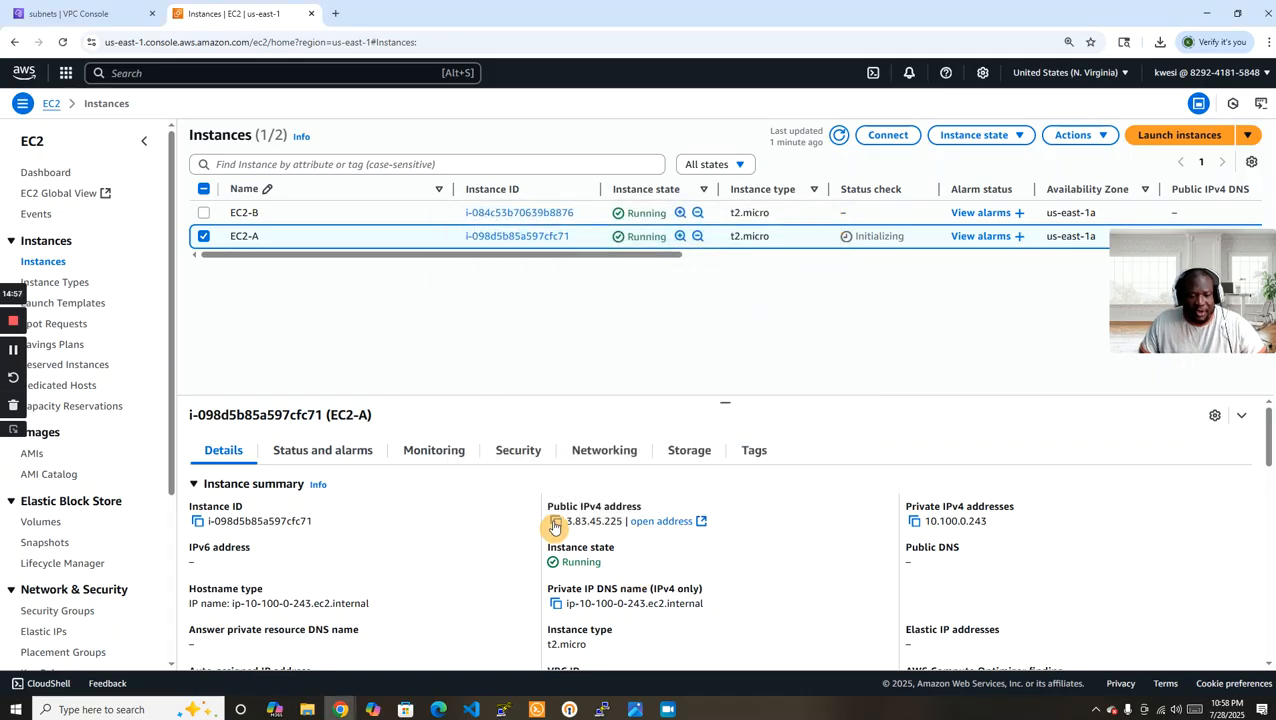
# Set up a PuTTY SSH session with EC2-A's public IPv4 address as host and EC2-A-PRIVATEKEYY.ppk as the private key file.
pyautogui.click(555, 523)
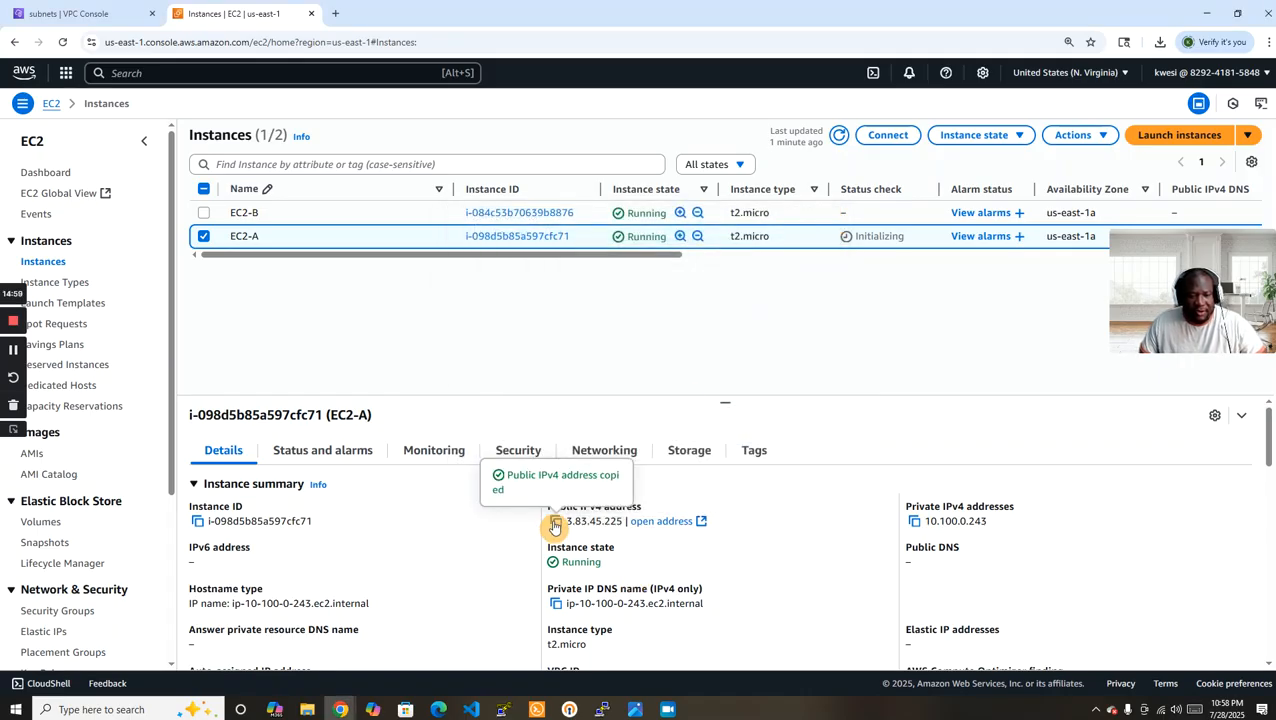
pyautogui.click(648, 713)
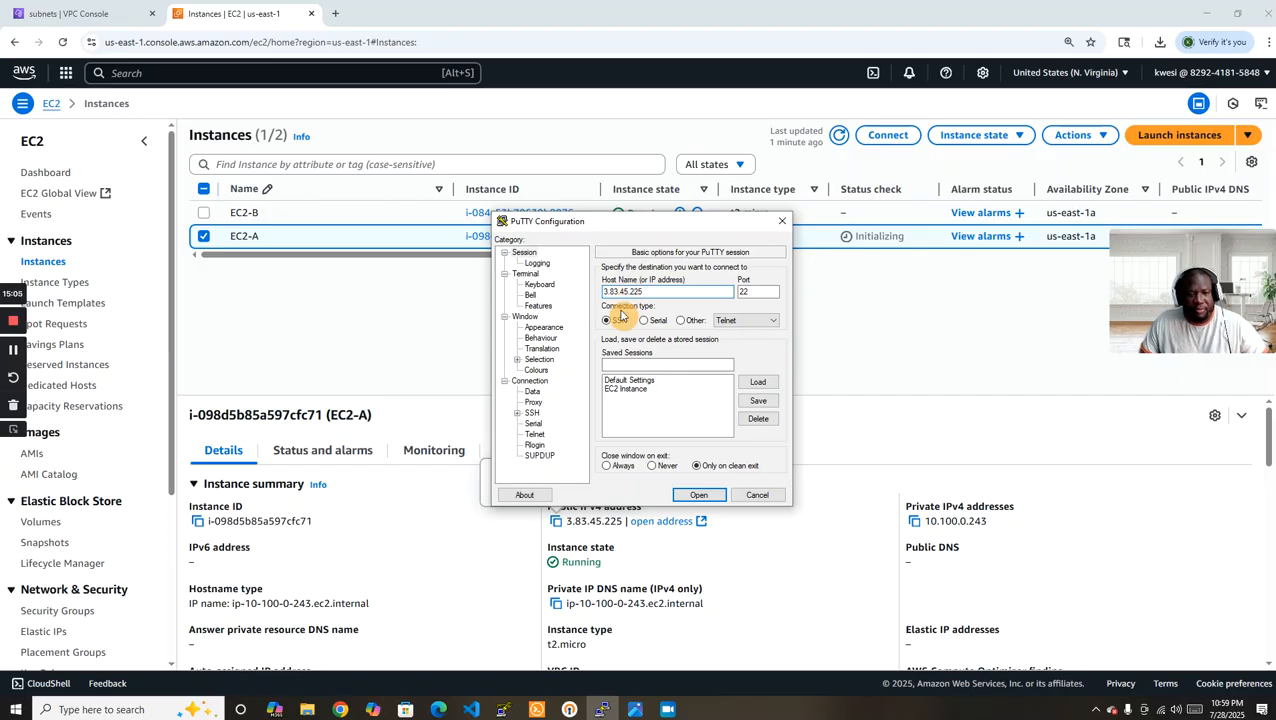
pyautogui.click(517, 413)
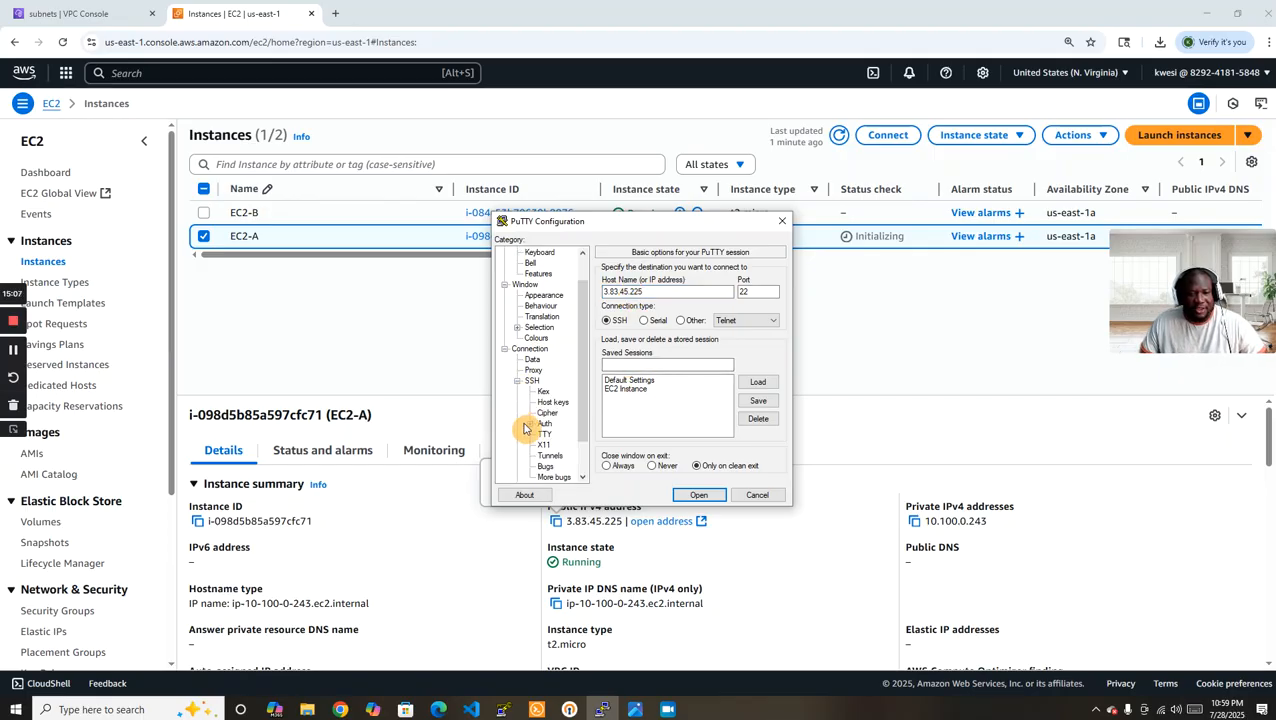
pyautogui.click(530, 428)
pyautogui.click(562, 434)
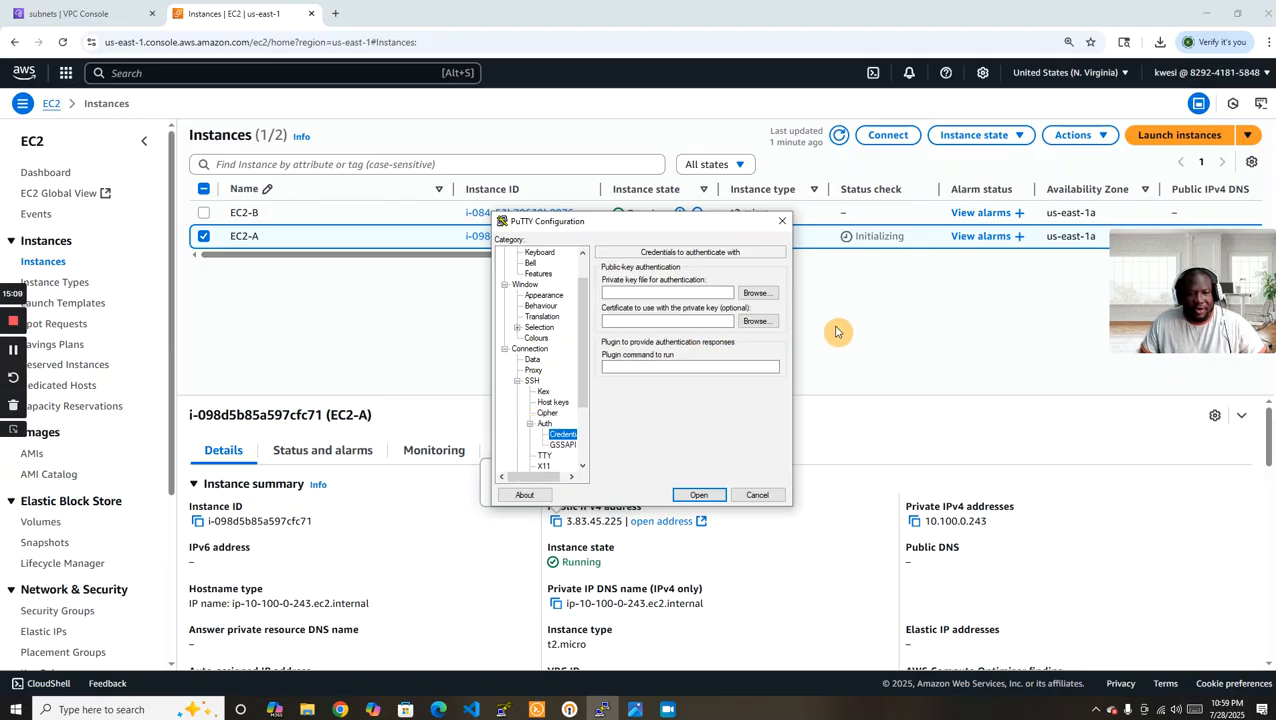
pyautogui.click(767, 297)
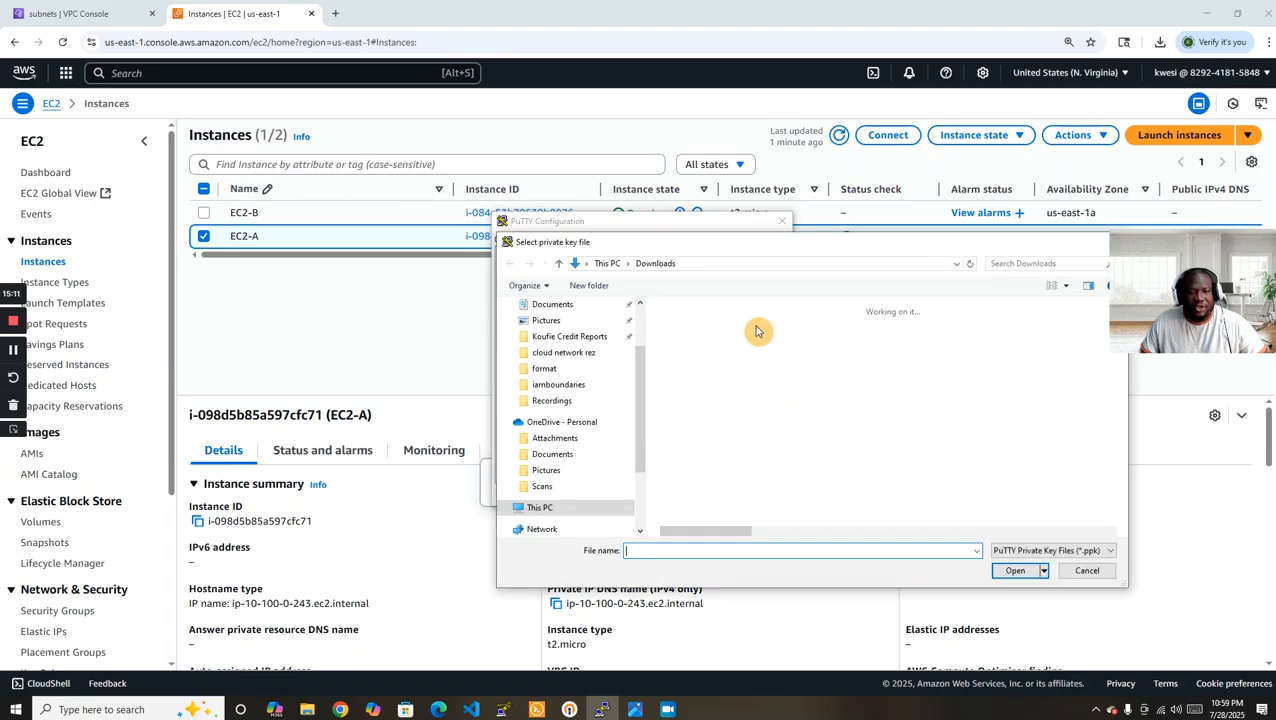
pyautogui.click(686, 330)
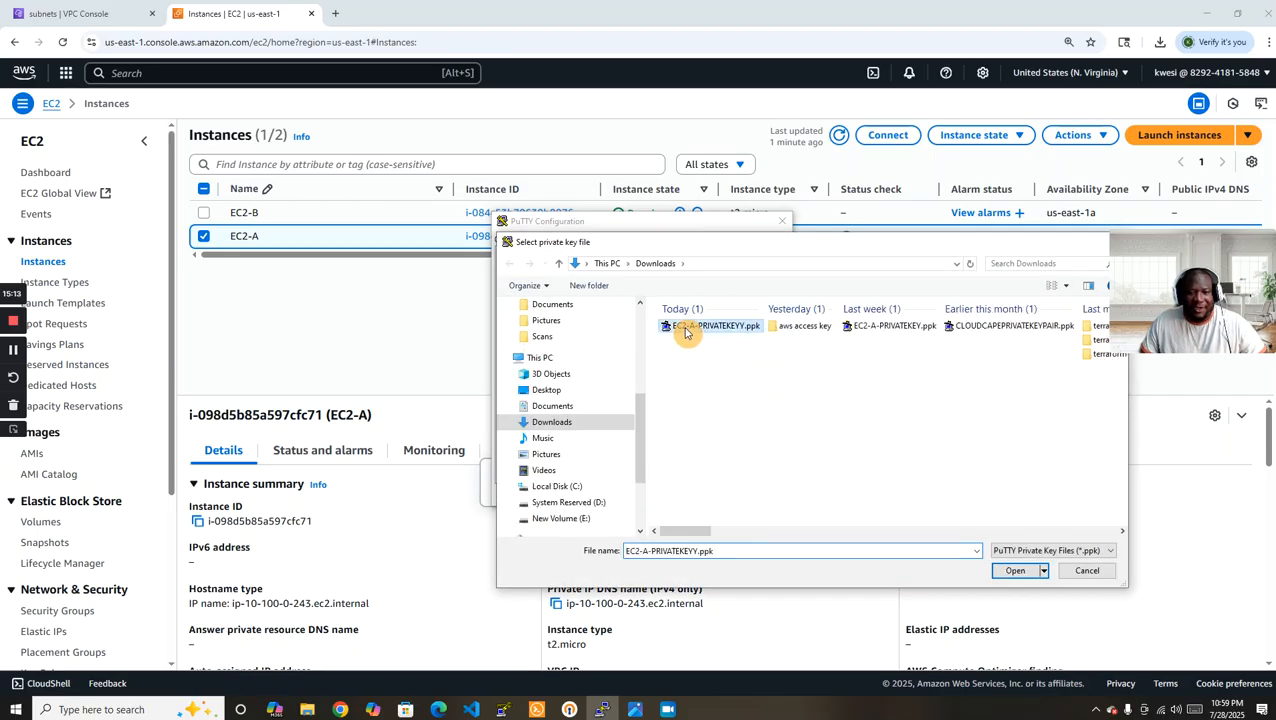
pyautogui.click(1013, 571)
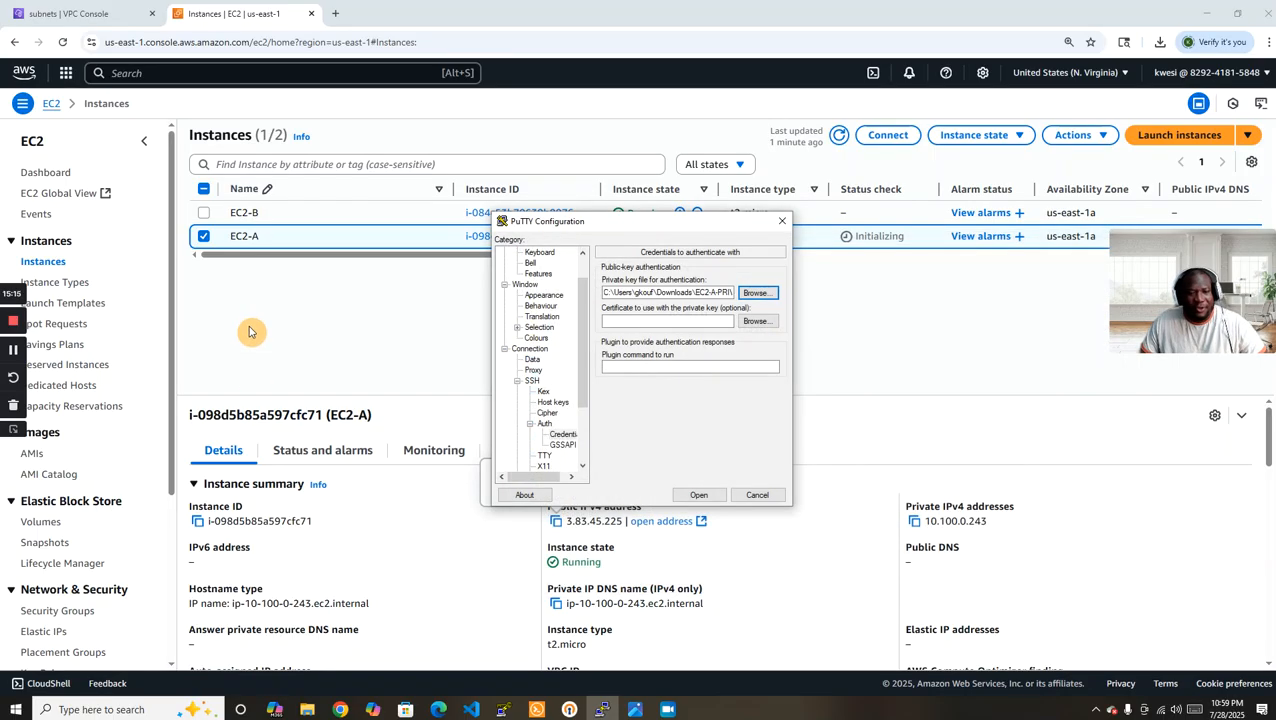
# Open the SSH connection to EC2-A, accept the server's host key and log in as ec2-user.
pyautogui.click(703, 497)
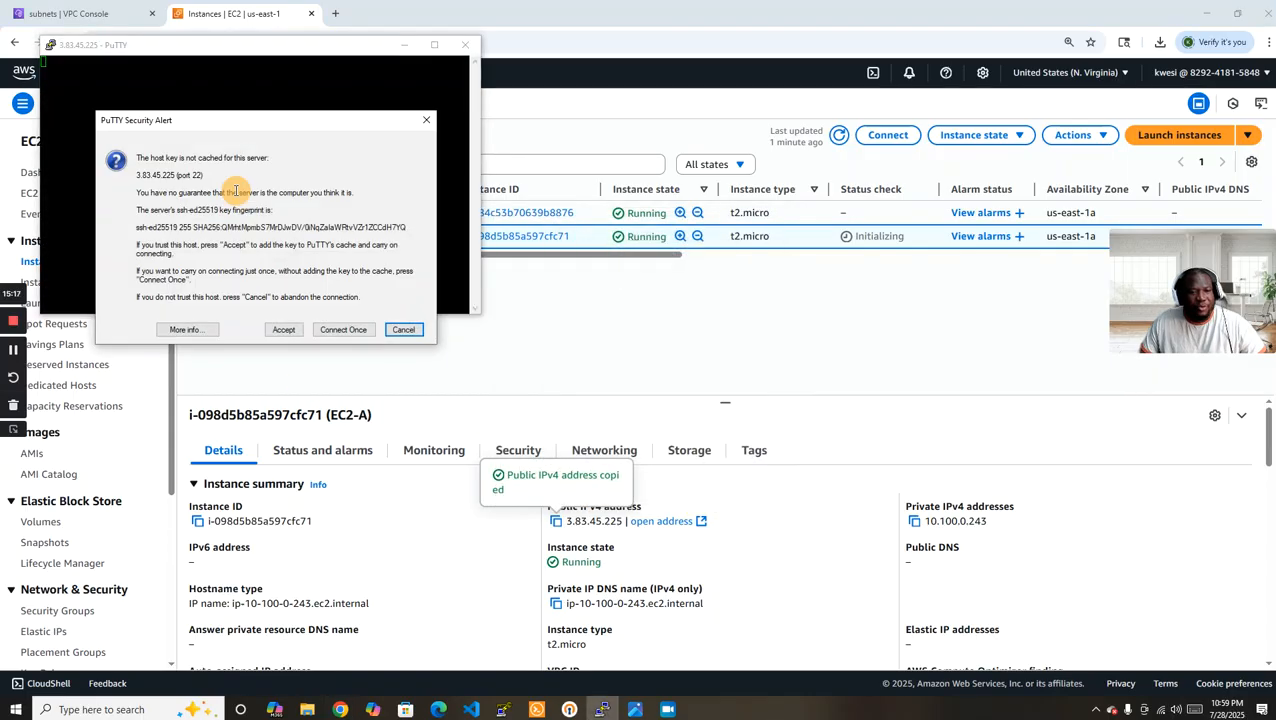
pyautogui.click(283, 330)
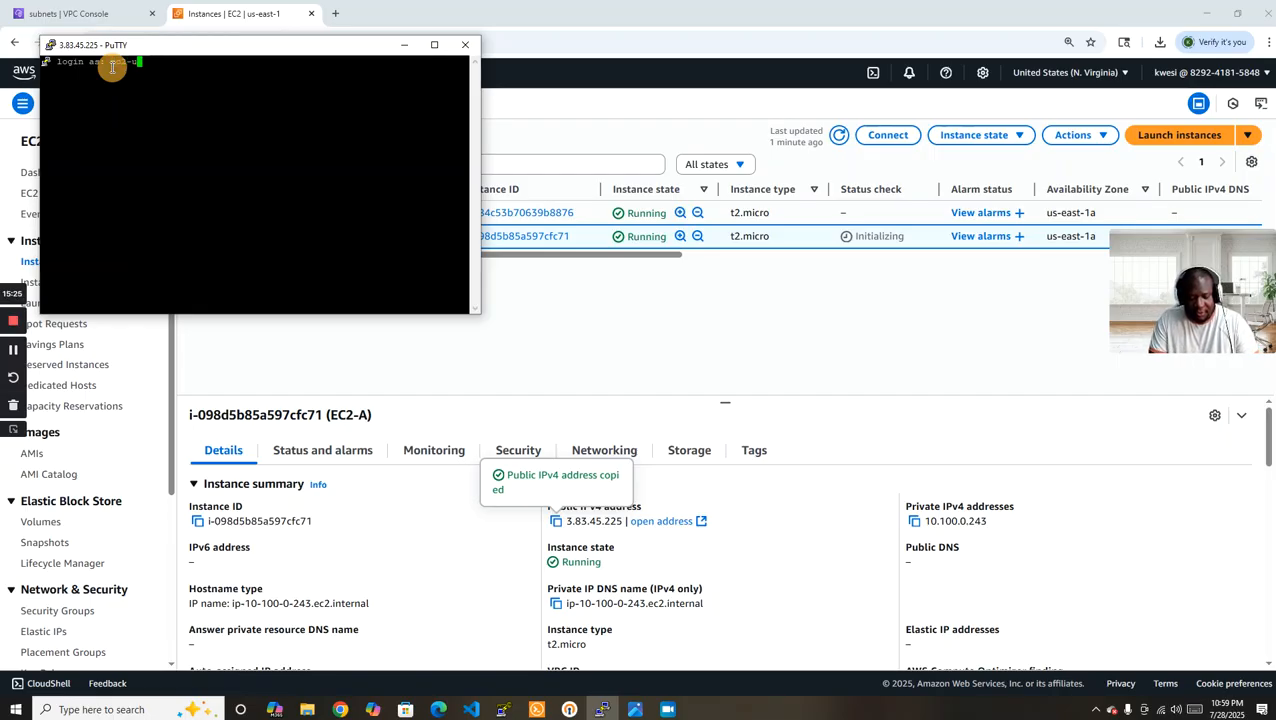
pyautogui.write('ec2-user')
pyautogui.press('Return')
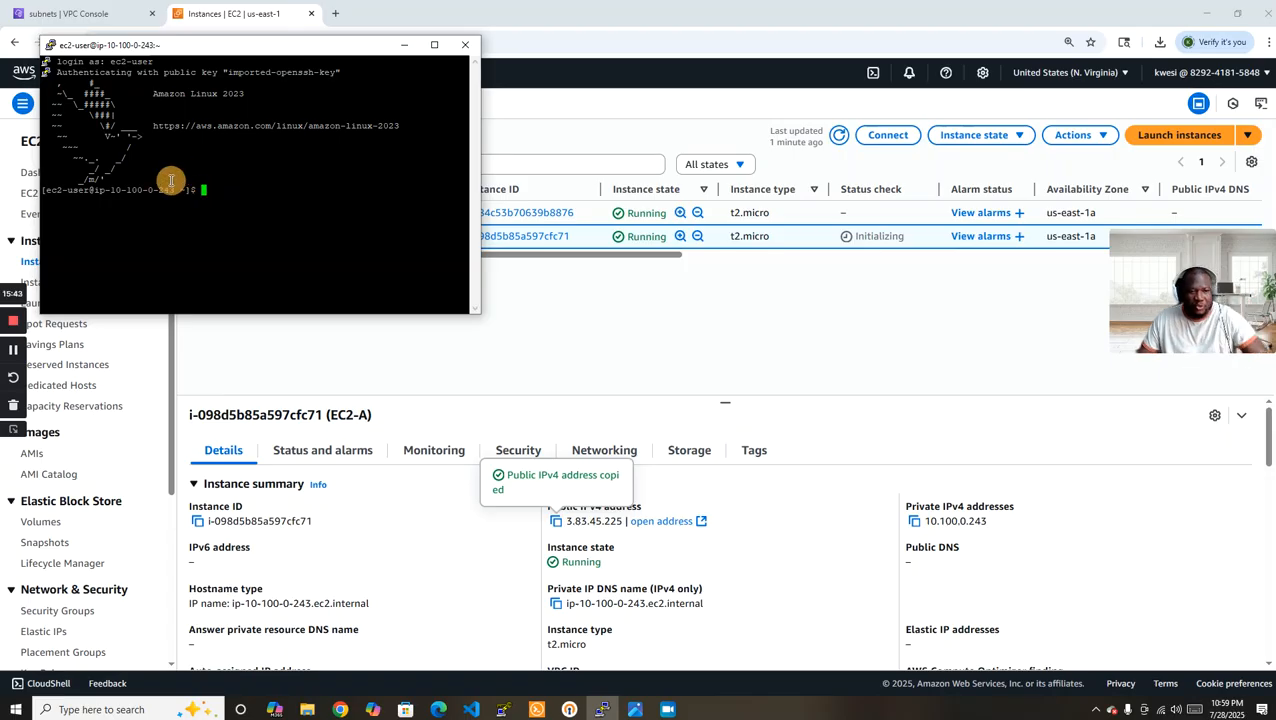
# Review the NAT Gateway exercise diagram and display the instance details of EC2-B instead of EC2-A.
pyautogui.moveTo(1275, 120); pyautogui.dragTo(817, 127)
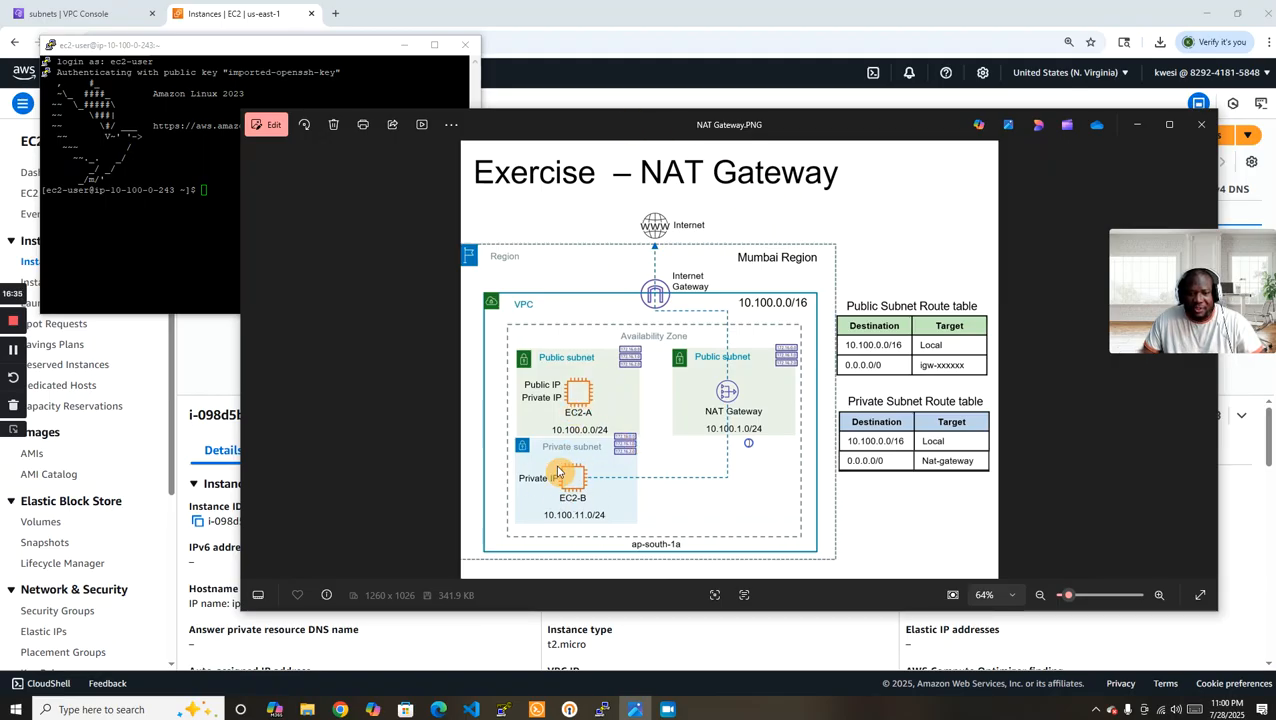
pyautogui.moveTo(602, 131); pyautogui.dragTo(0, 131)
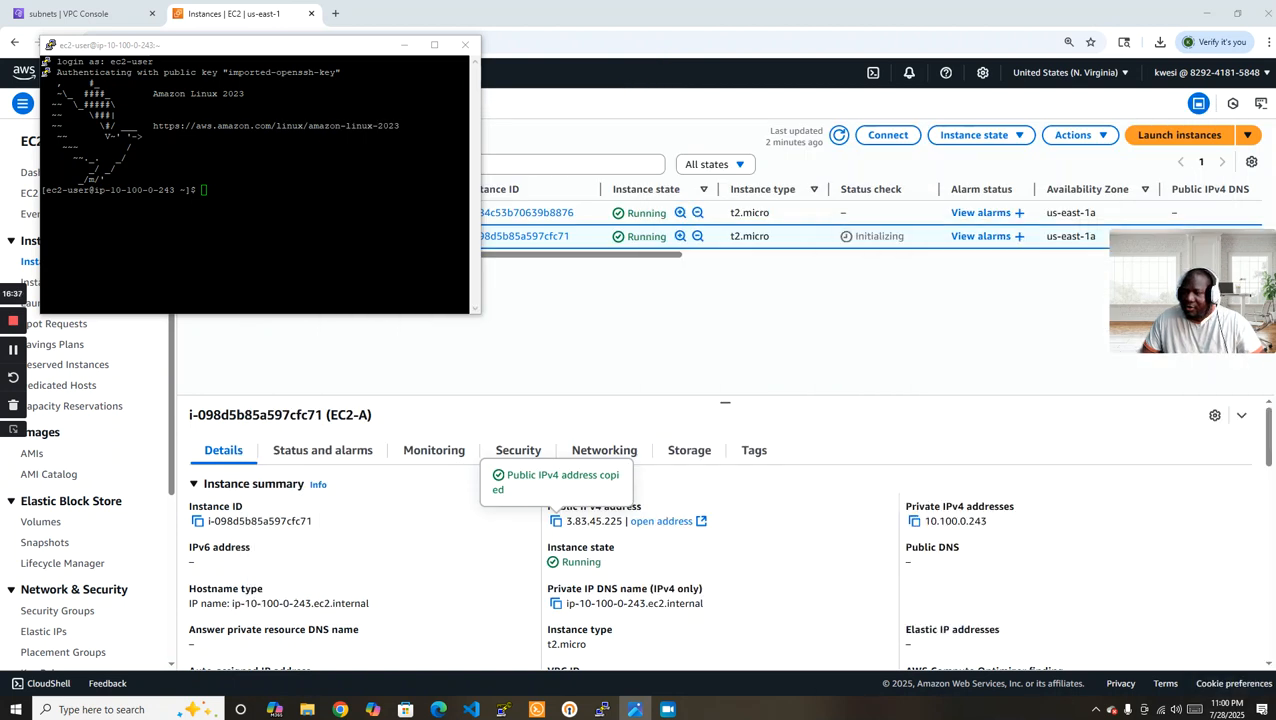
pyautogui.click(667, 12)
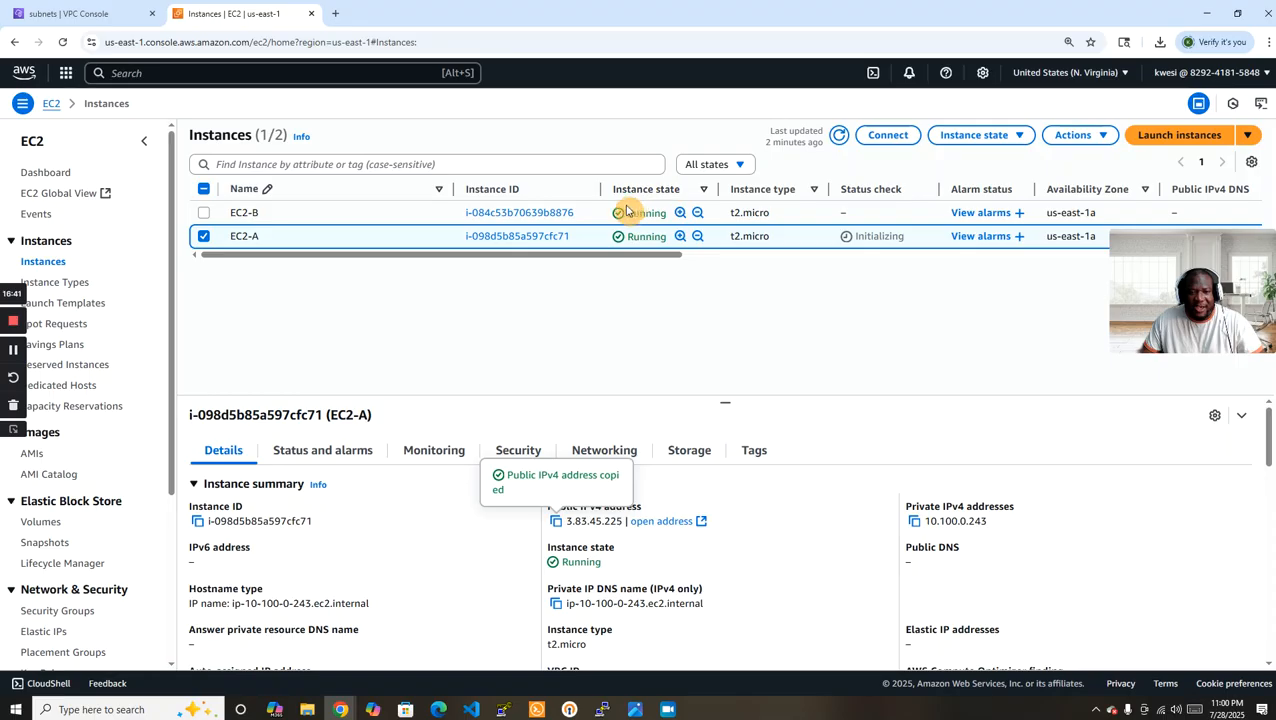
pyautogui.click(203, 236)
pyautogui.click(204, 213)
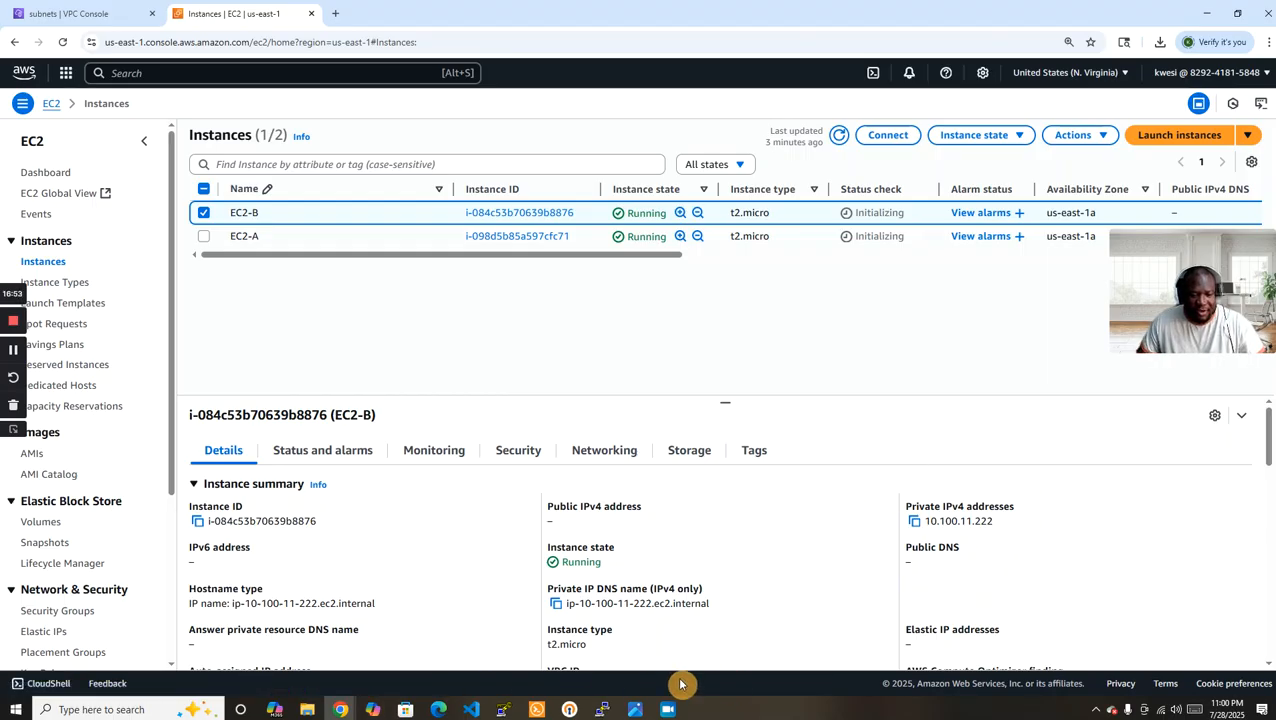
# Switch to the PuTTY session on EC2-A, enlarge and clear the terminal, and open a new file key.pem in vim for inserting text.
pyautogui.click(604, 710)
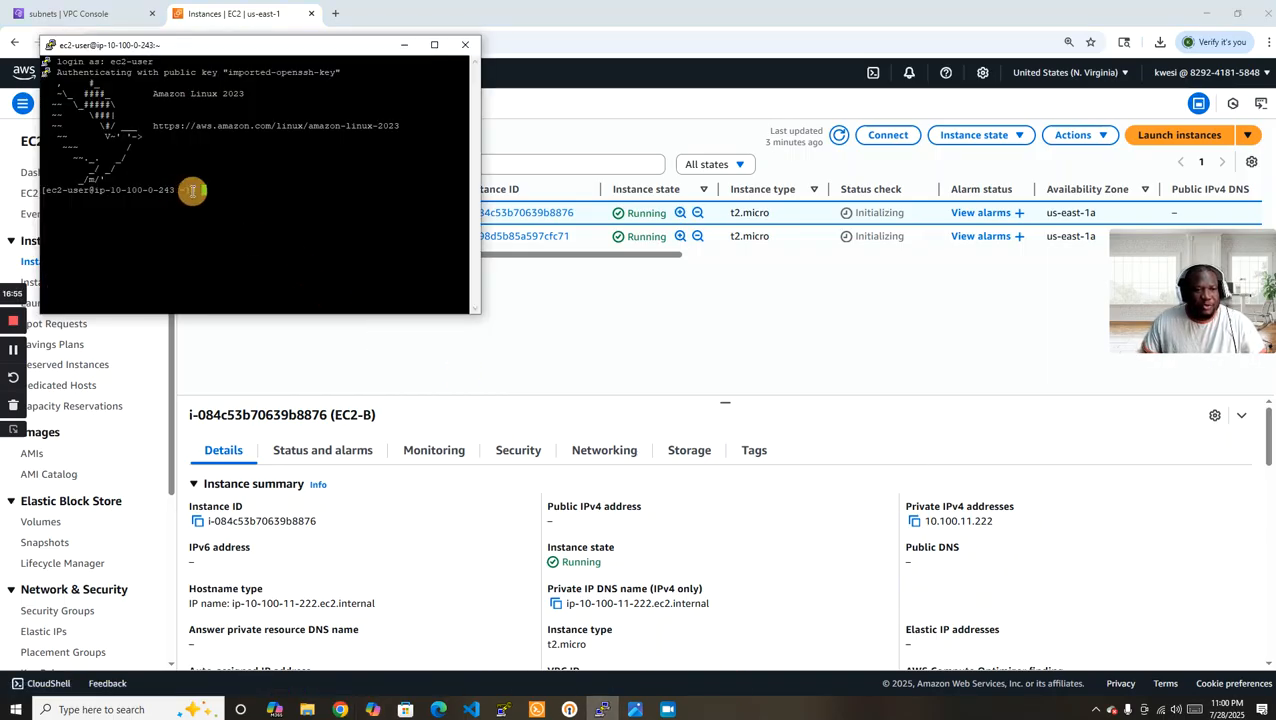
pyautogui.moveTo(478, 315); pyautogui.dragTo(533, 495)
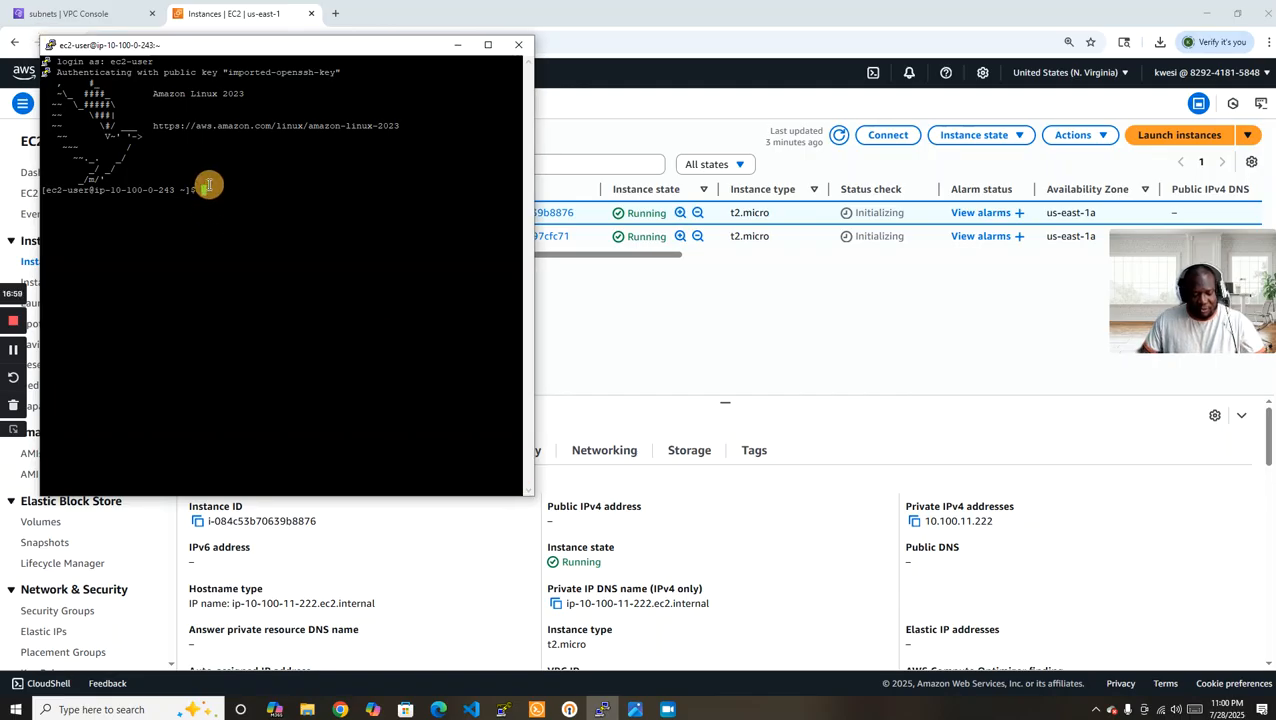
pyautogui.hotkey('ctrl', 'l')
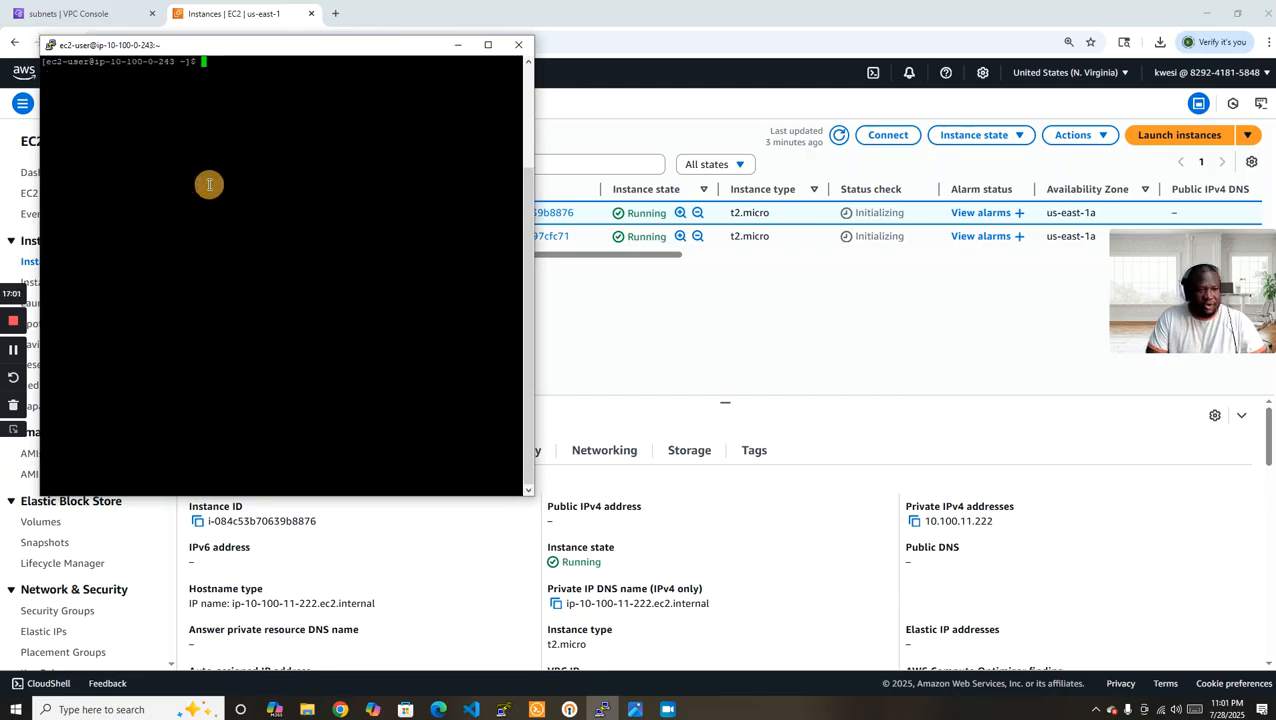
pyautogui.write('vi')
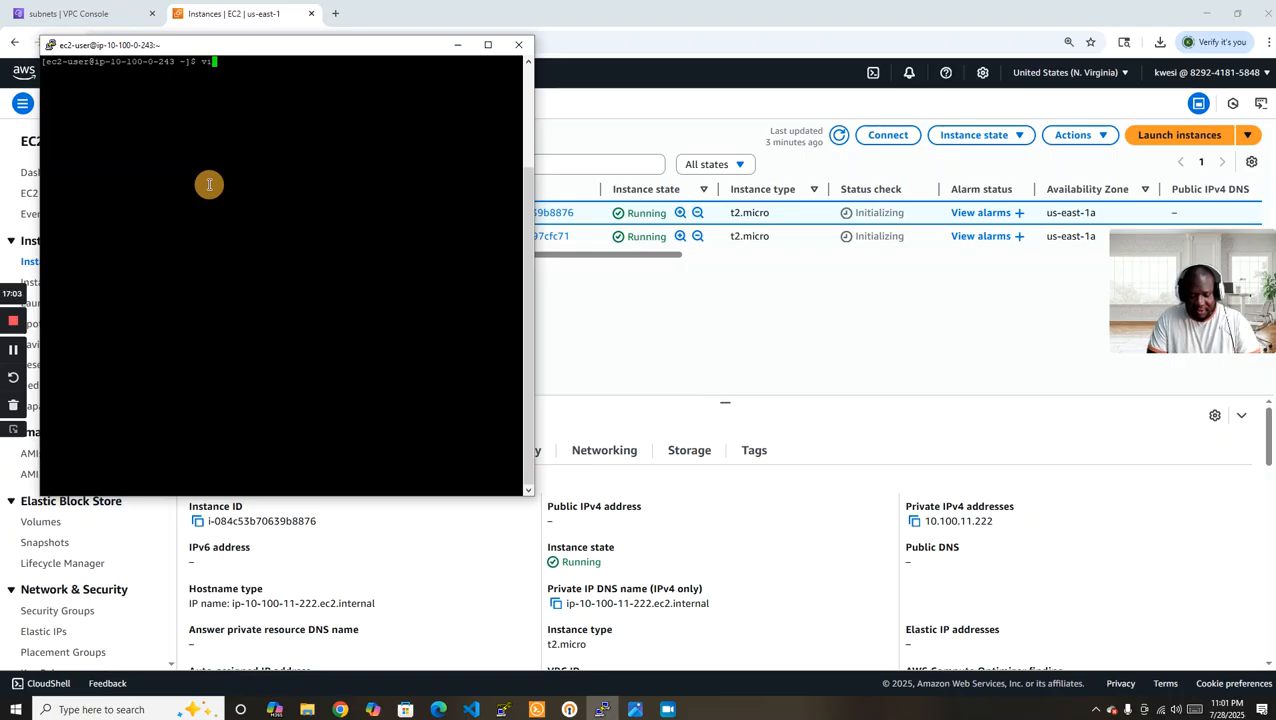
pyautogui.write('y.pem')
pyautogui.press('Return')
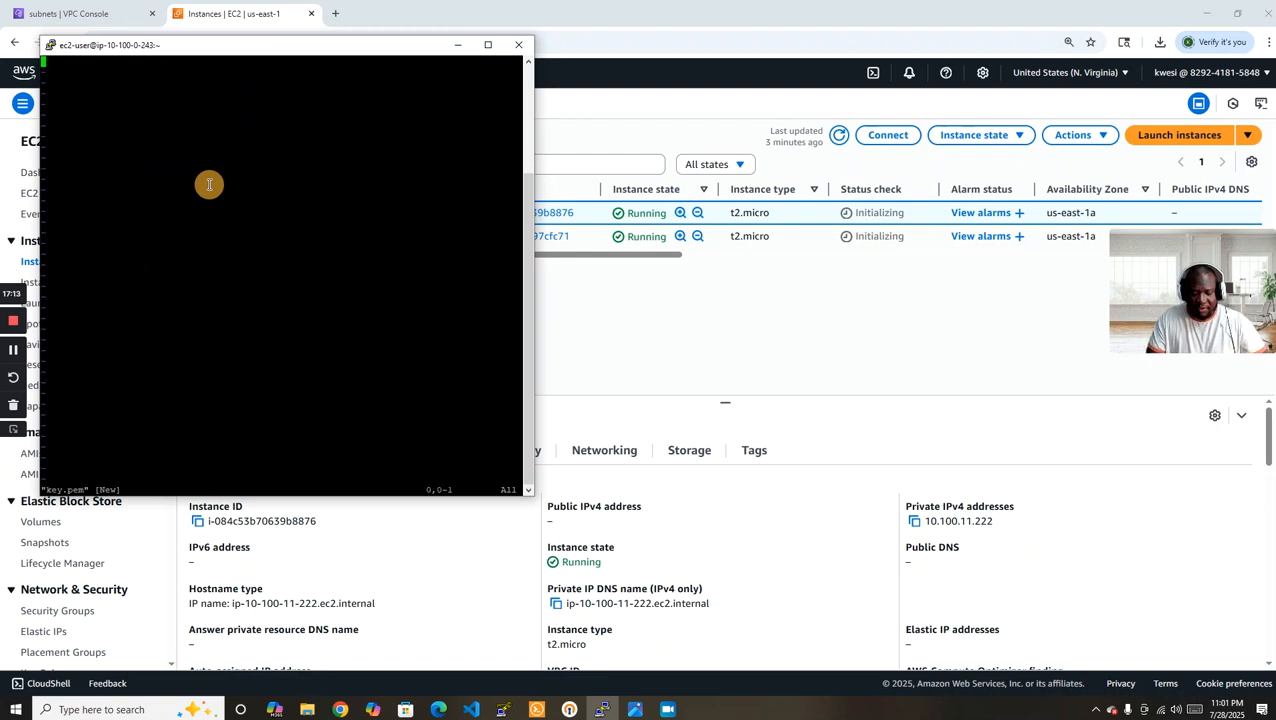
pyautogui.press('i')
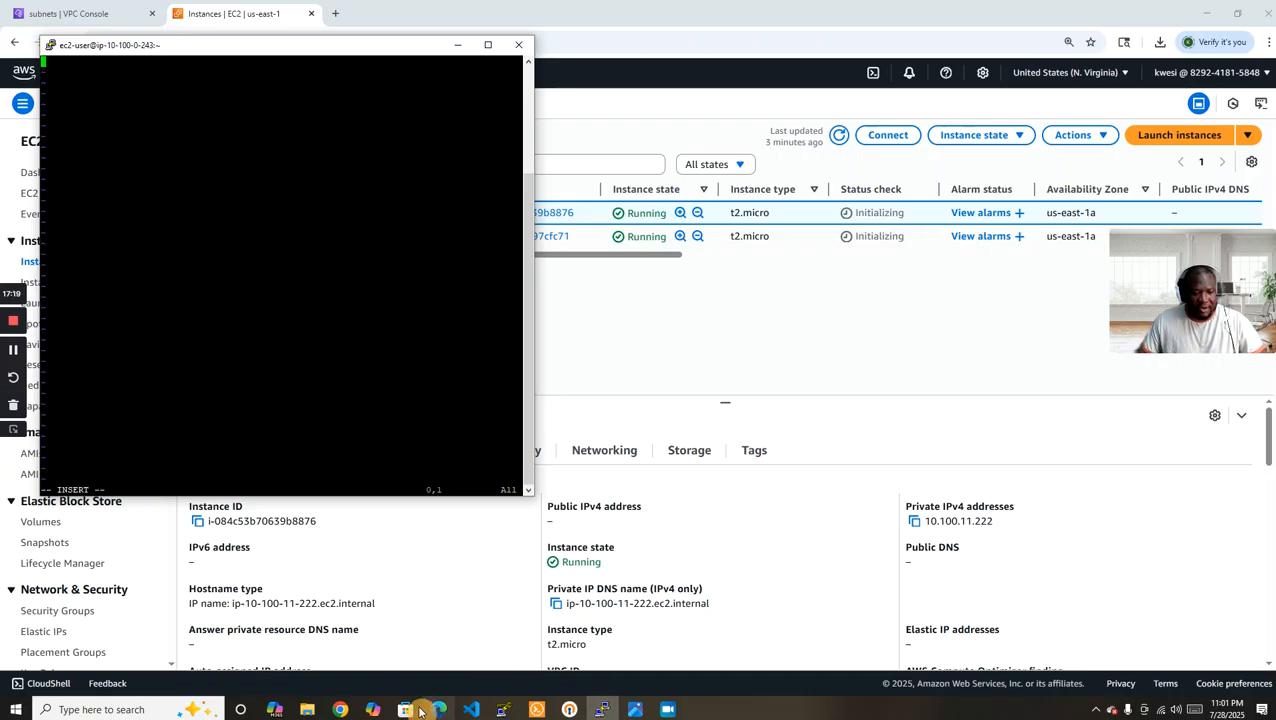
# Open EC2-A-KEYPAIR.pem from the Downloads folder in Notepad and copy its entire contents.
pyautogui.click(309, 711)
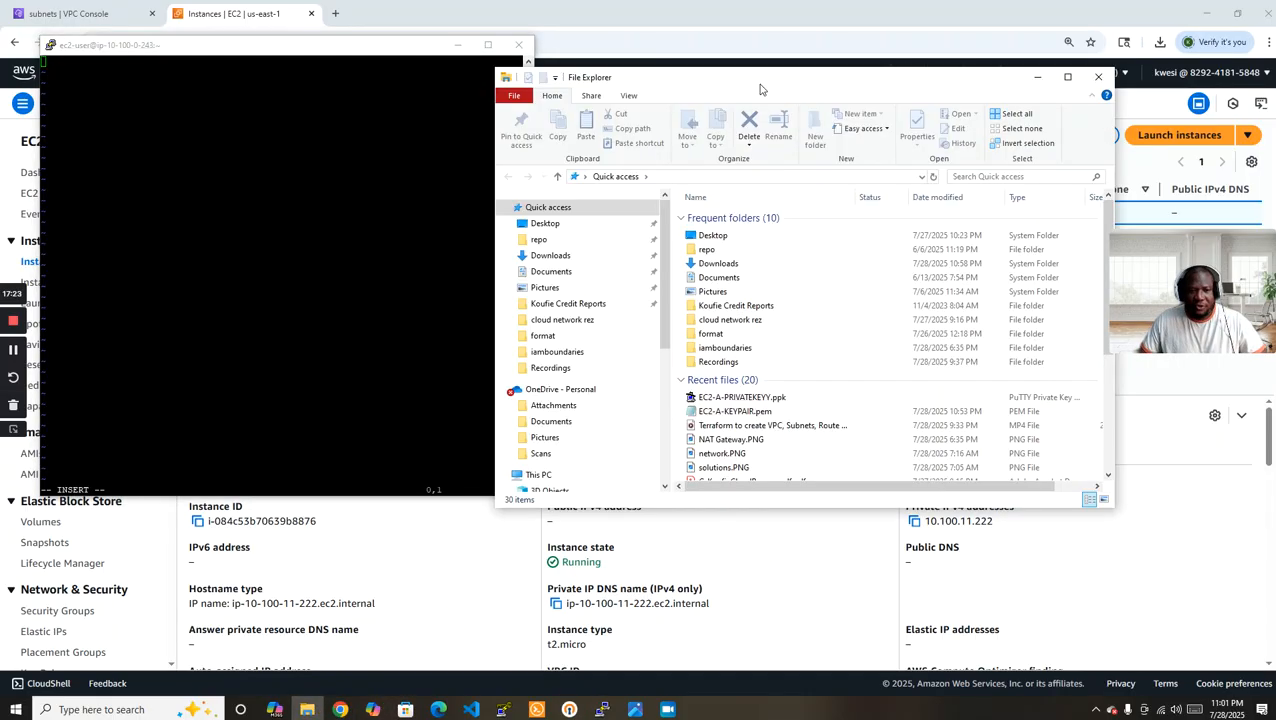
pyautogui.click(518, 291)
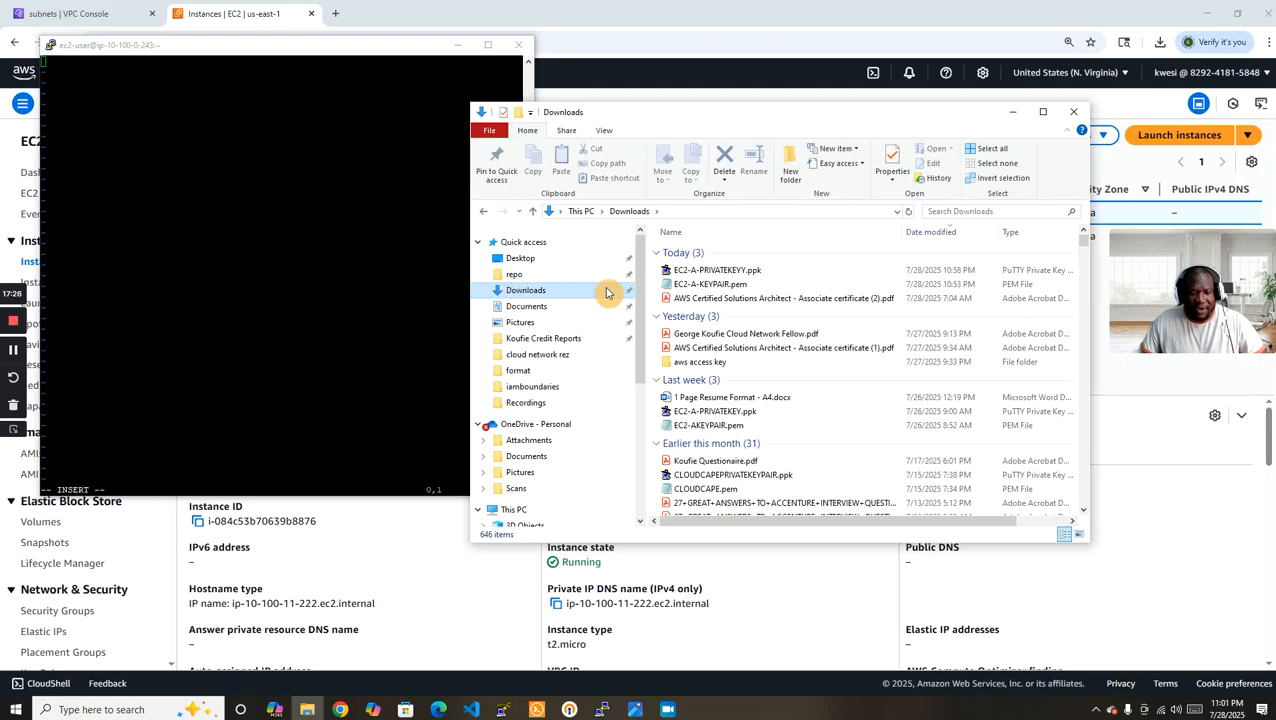
pyautogui.doubleClick(708, 285)
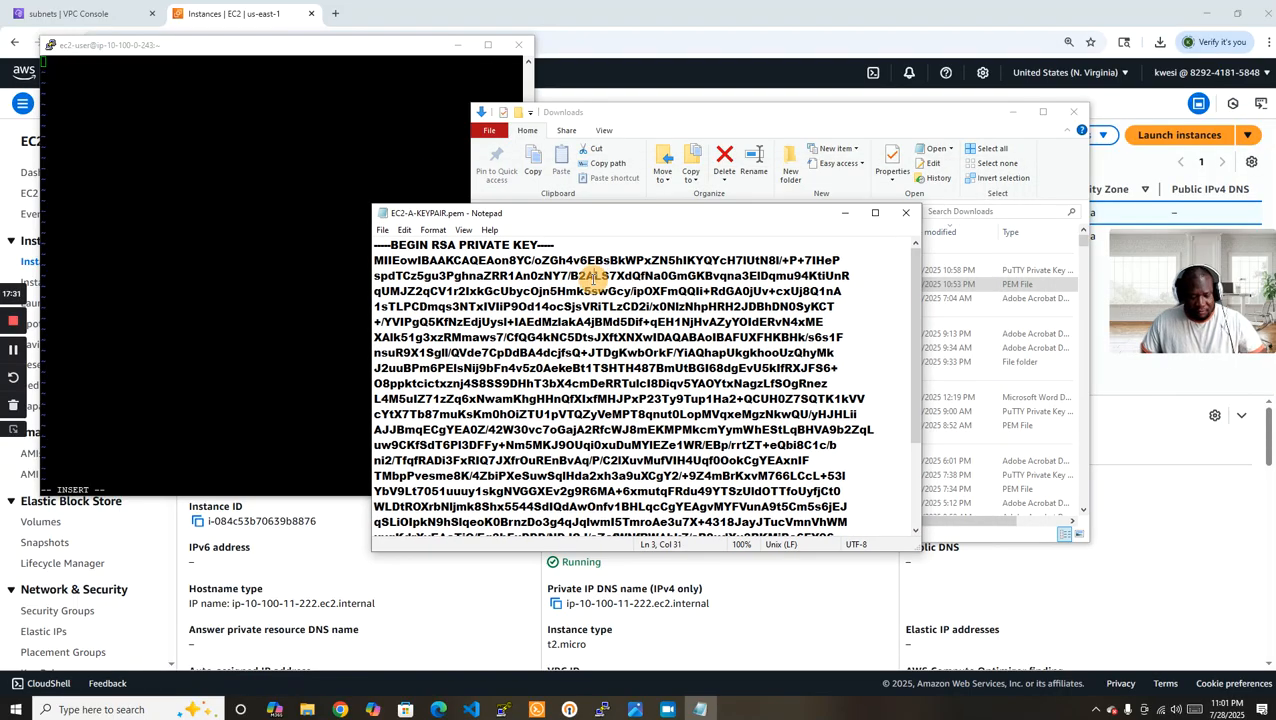
pyautogui.hotkey('ctrl', 'a')
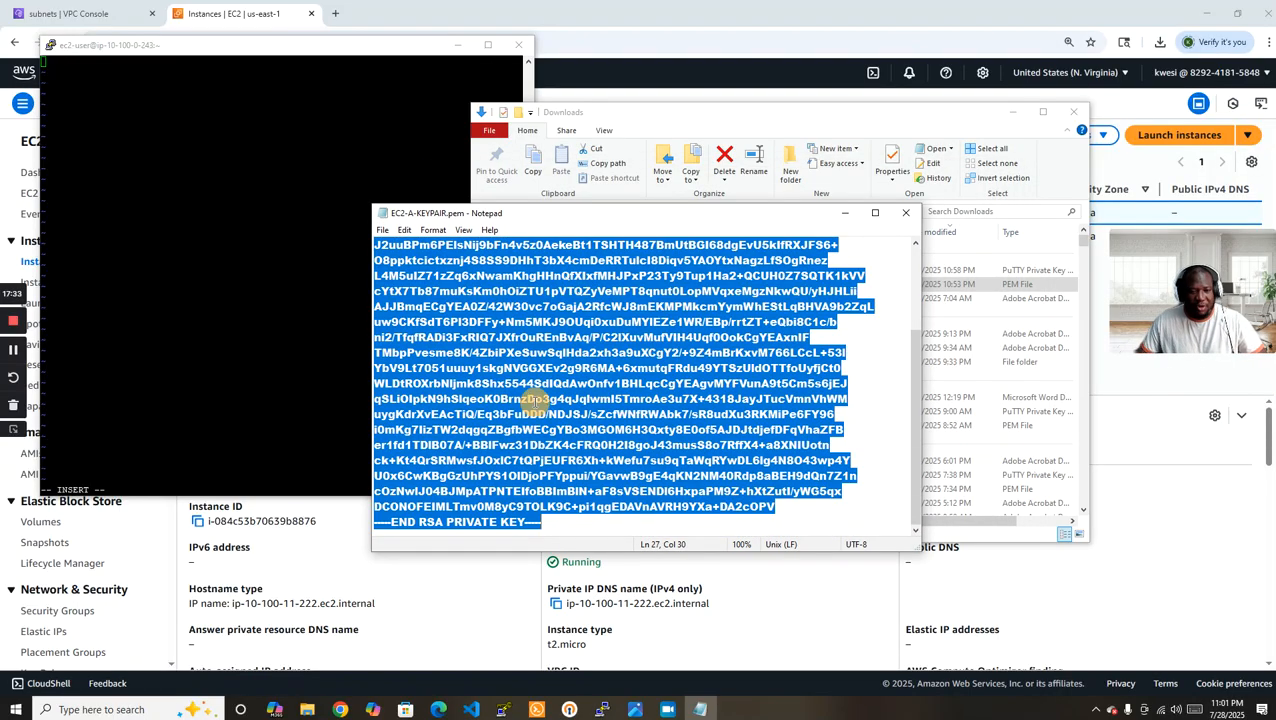
pyautogui.rightClick(533, 400)
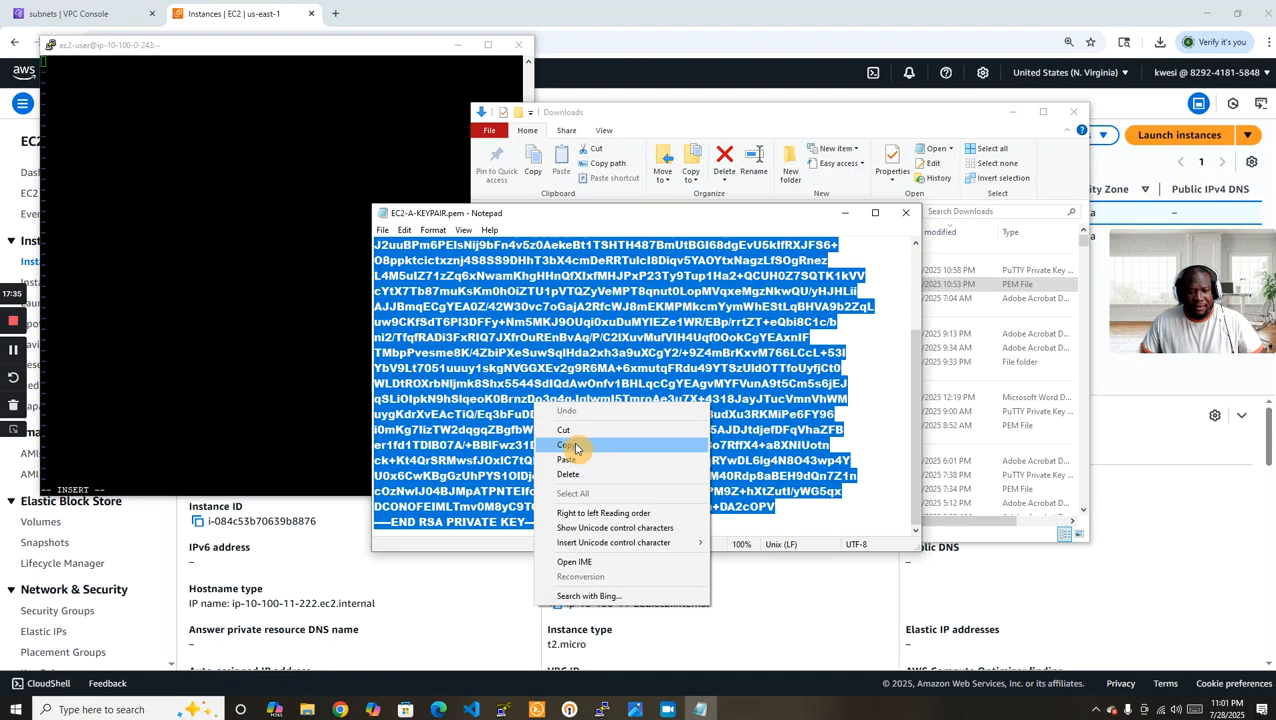
pyautogui.click(575, 447)
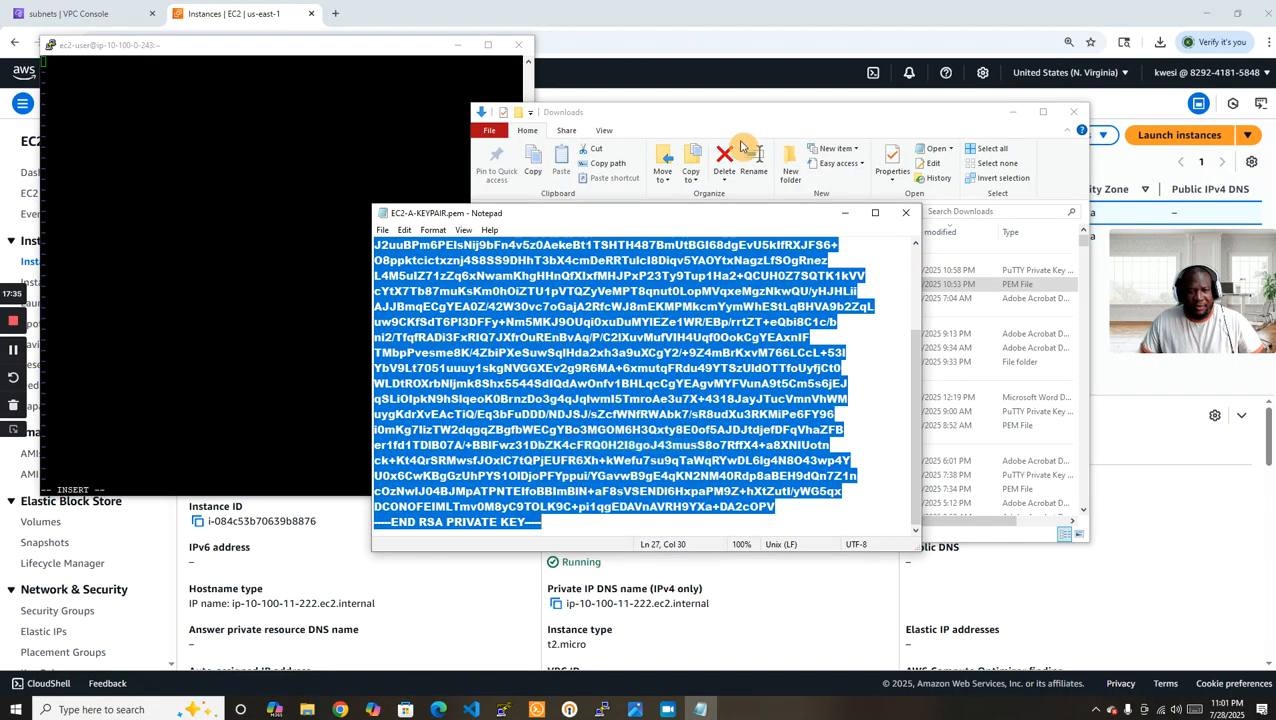
# Paste the copied RSA private key into key.pem on EC2-A, then save the file and quit vim.
pyautogui.click(318, 53)
pyautogui.rightClick(52, 62)
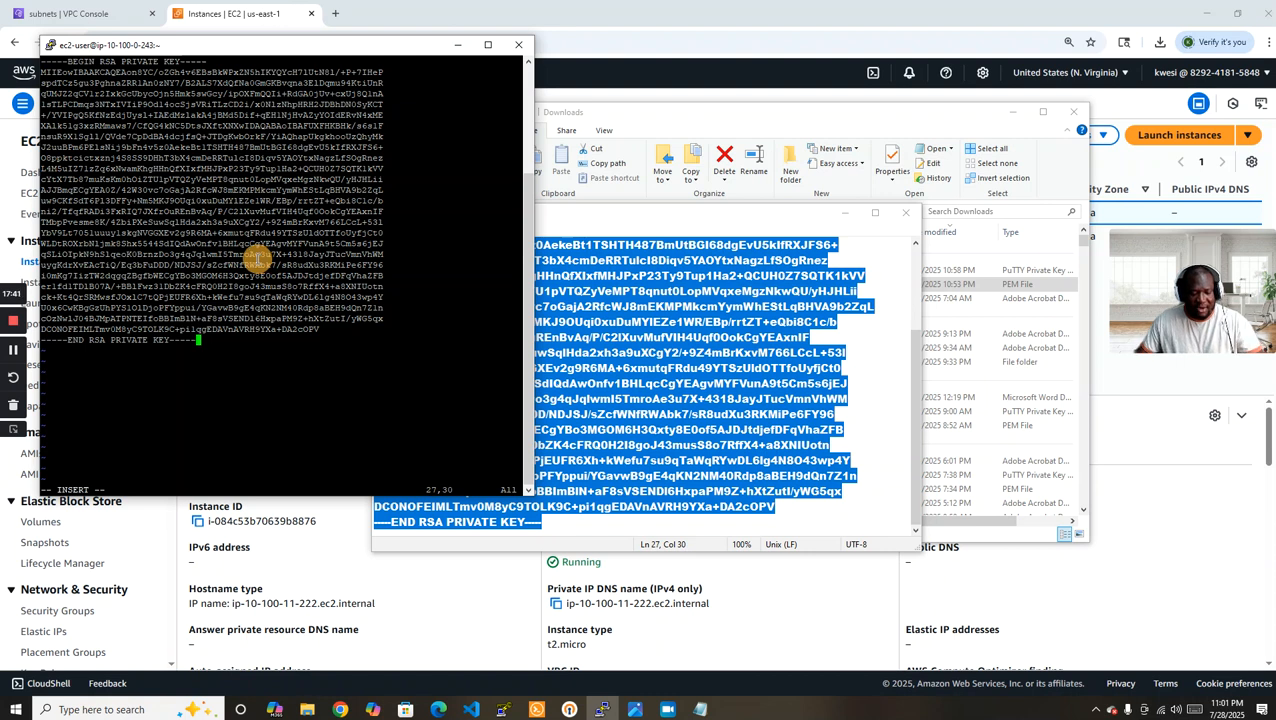
pyautogui.press('Escape')
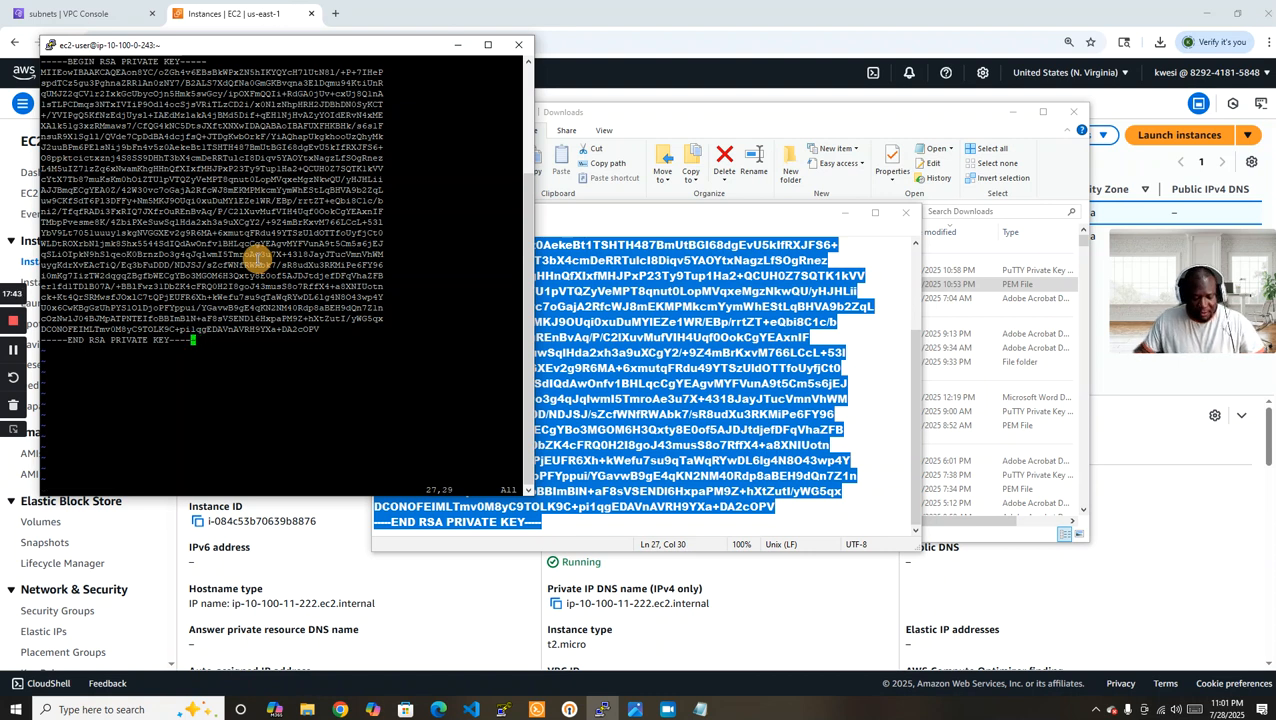
pyautogui.write(':')
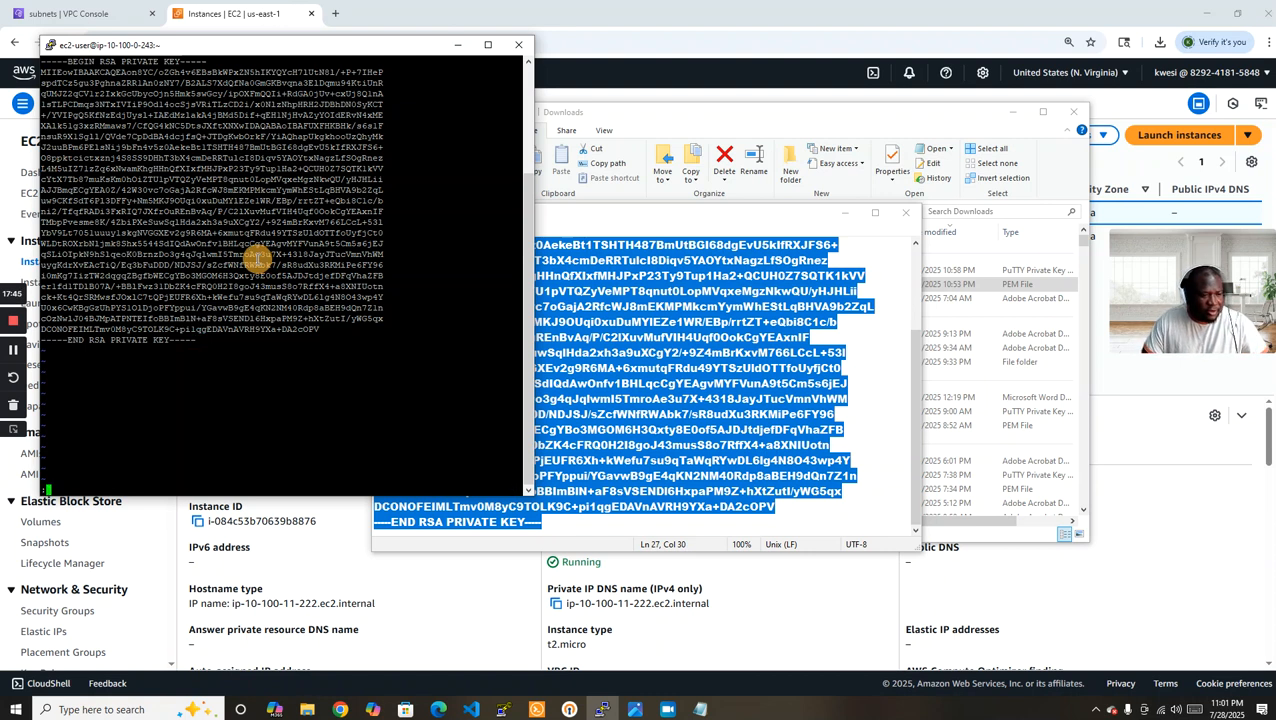
pyautogui.write('wq')
pyautogui.press('Return')
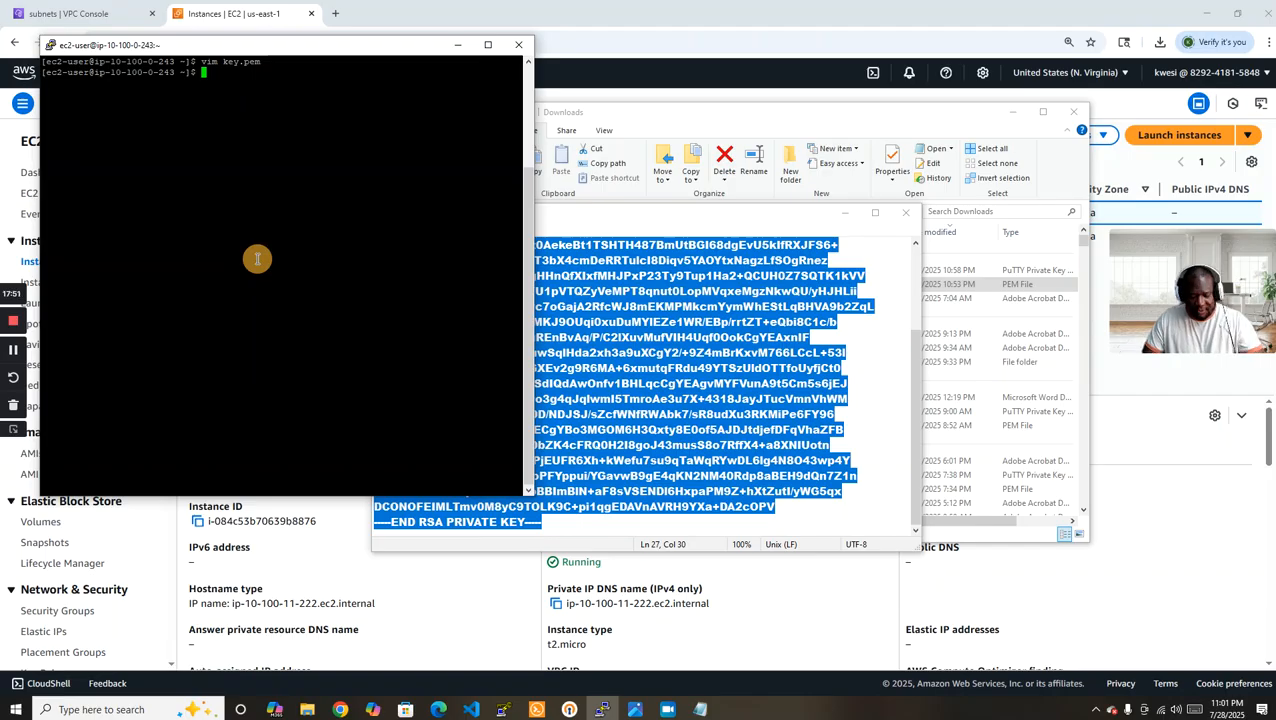
# Restrict the permissions of key.pem to owner read-only with chmod 400.
pyautogui.write('ch')
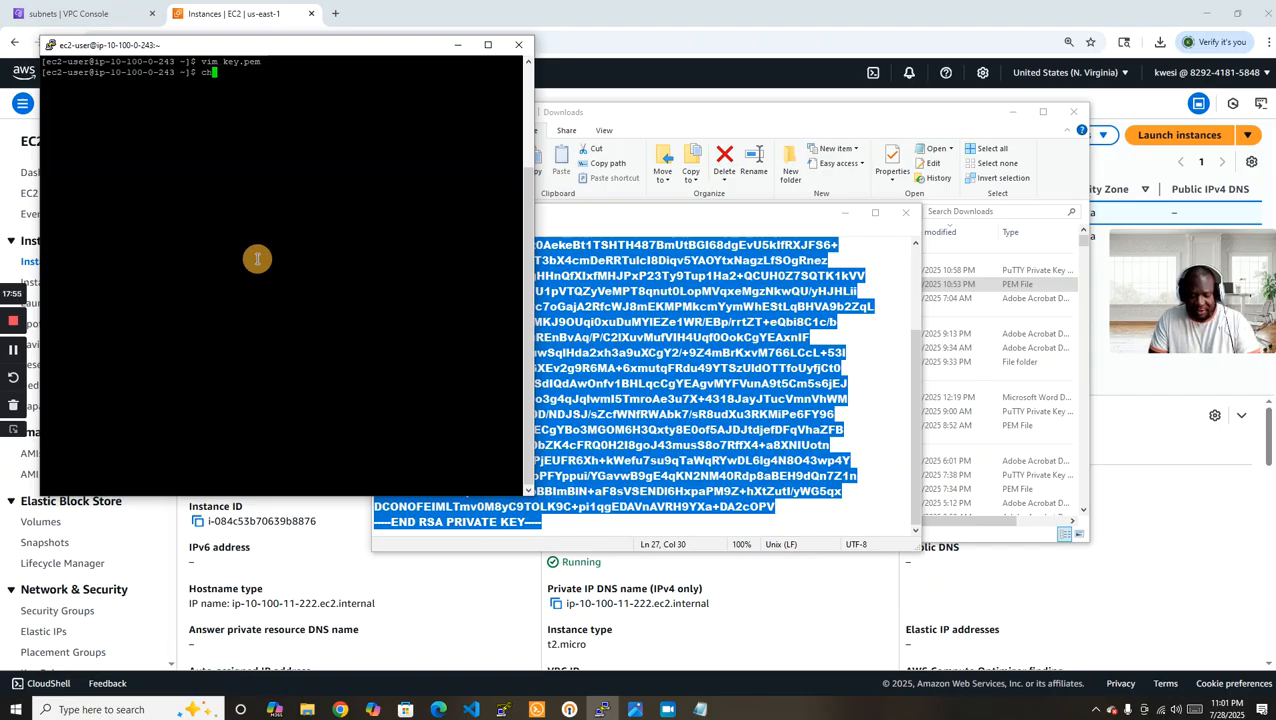
pyautogui.write('mod ')
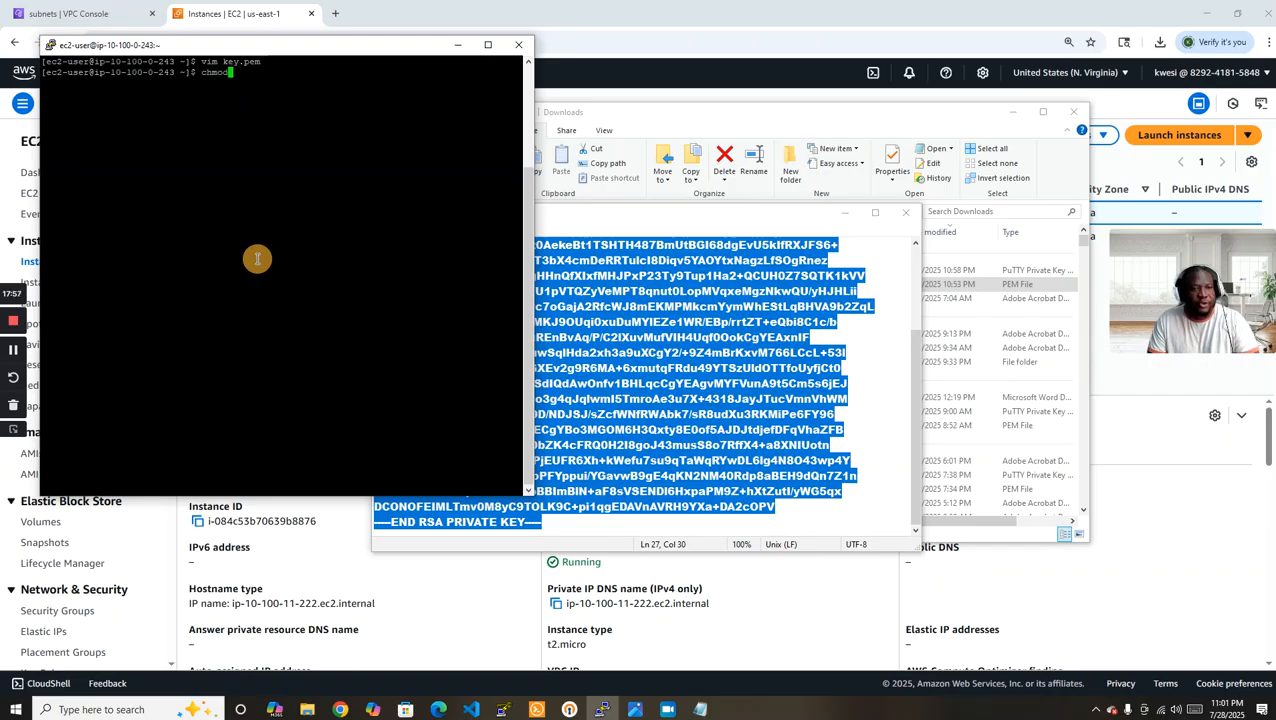
pyautogui.write('4')
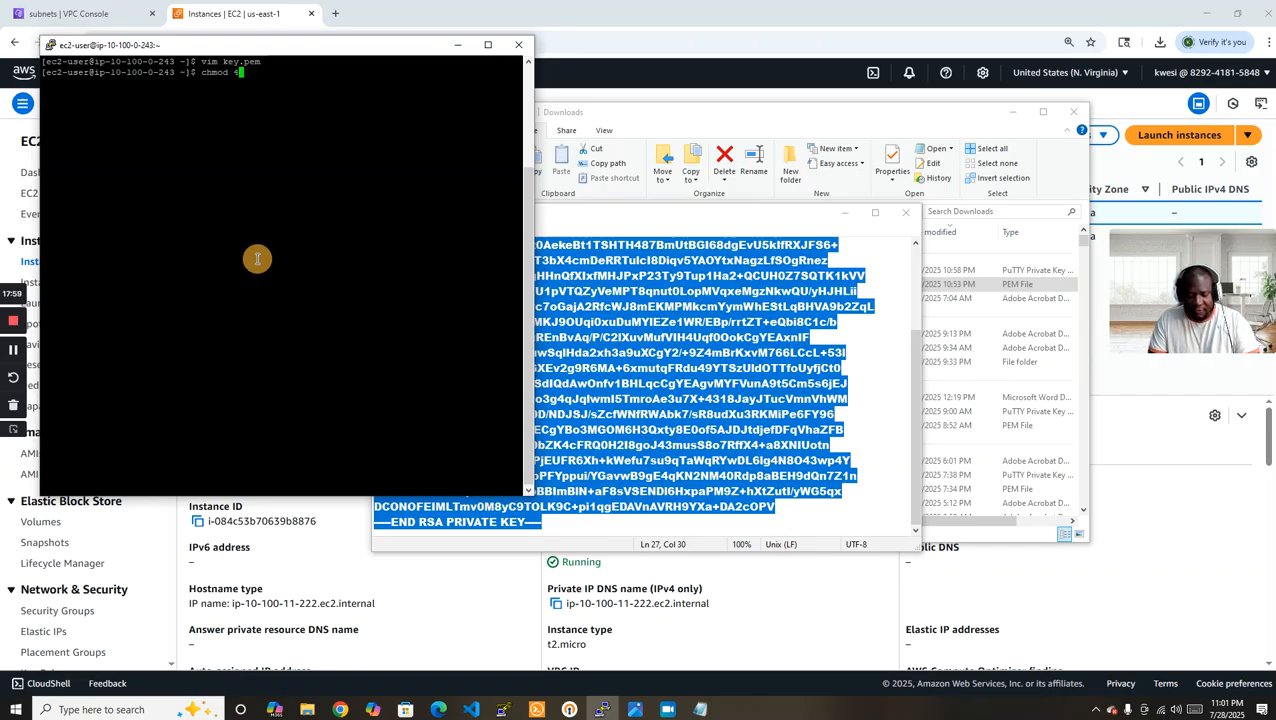
pyautogui.write('00 key.pem')
pyautogui.press('Return')
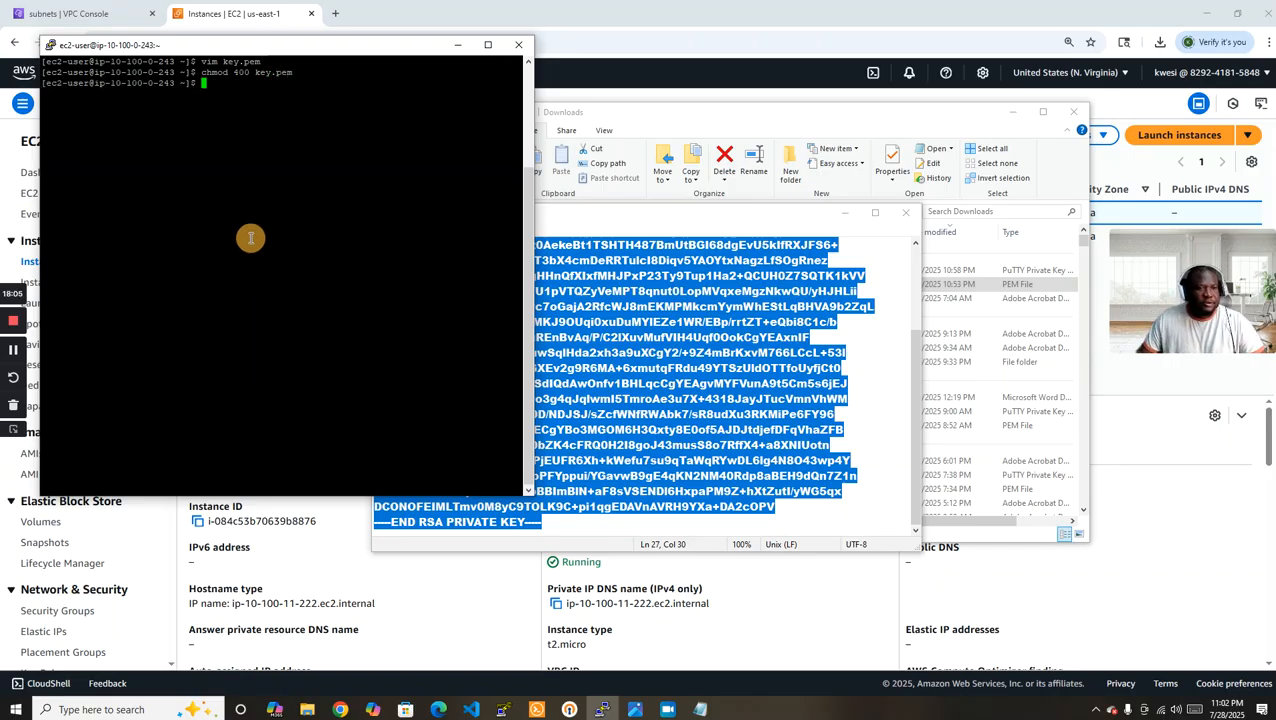
# Copy EC2-B's private IPv4 address from the EC2 console and return to the PuTTY terminal.
pyautogui.click(760, 14)
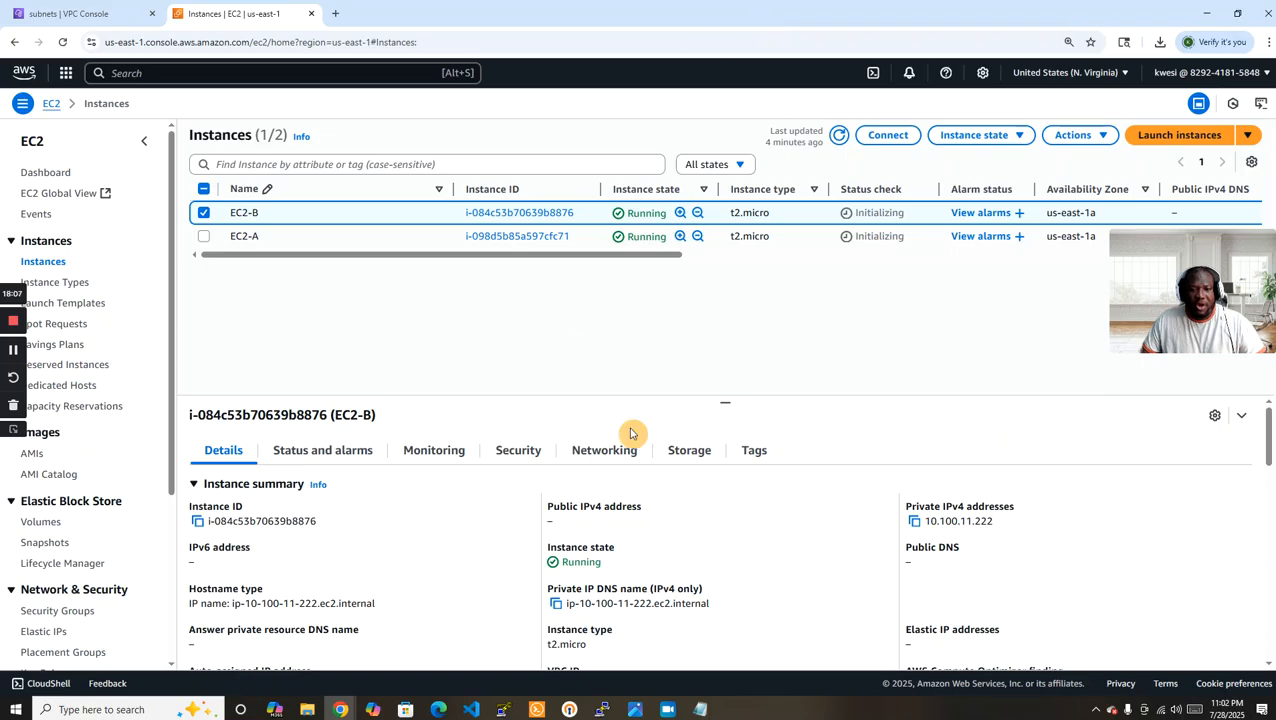
pyautogui.click(914, 521)
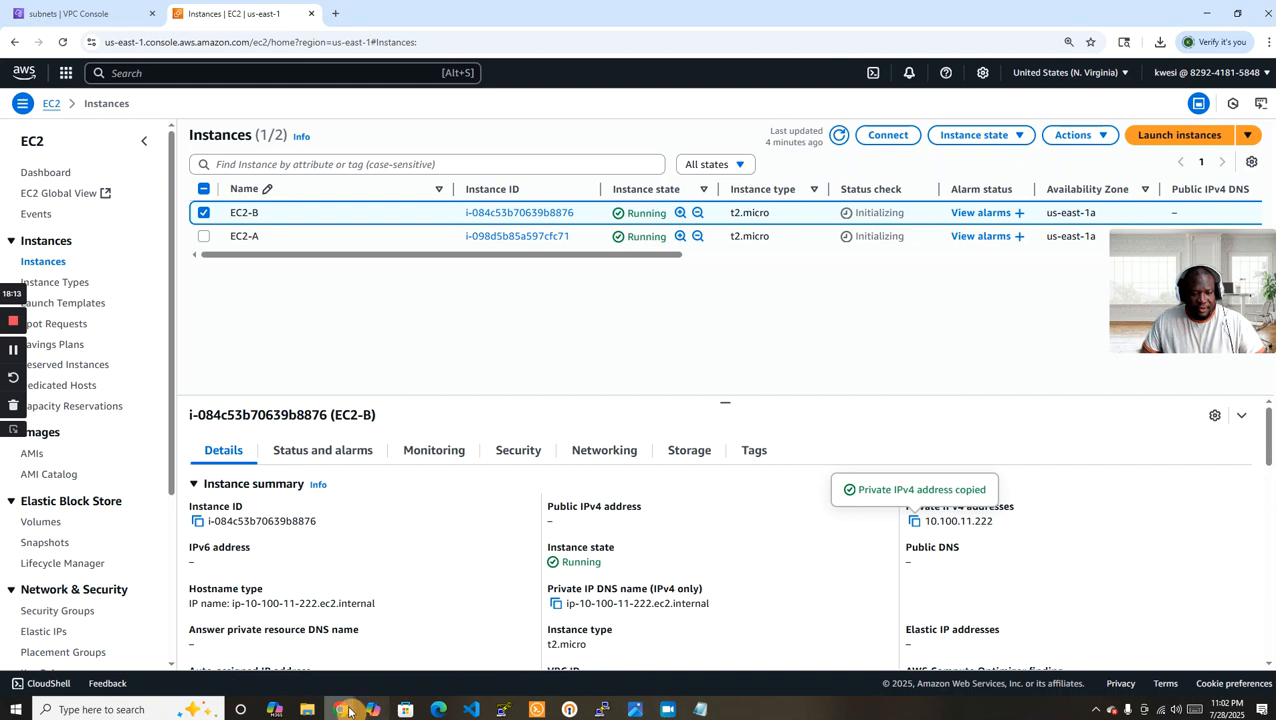
pyautogui.click(602, 709)
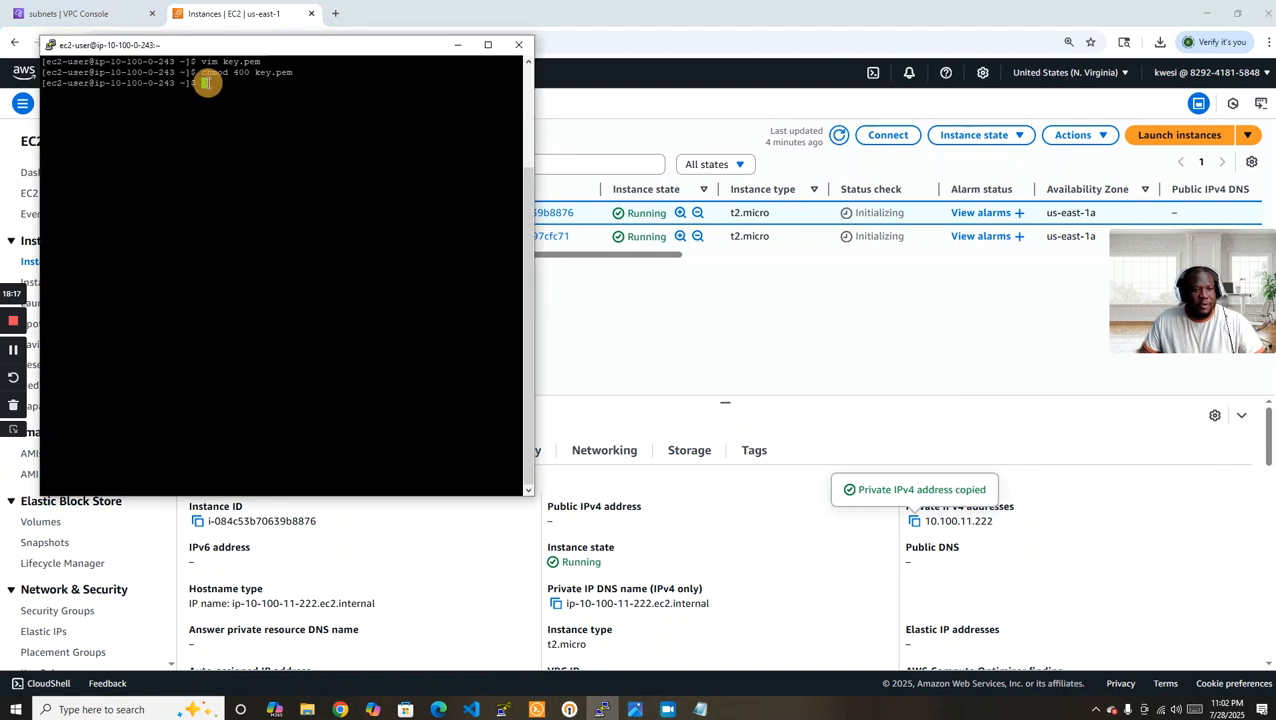
pyautogui.moveTo(222, 46); pyautogui.dragTo(408, 119)
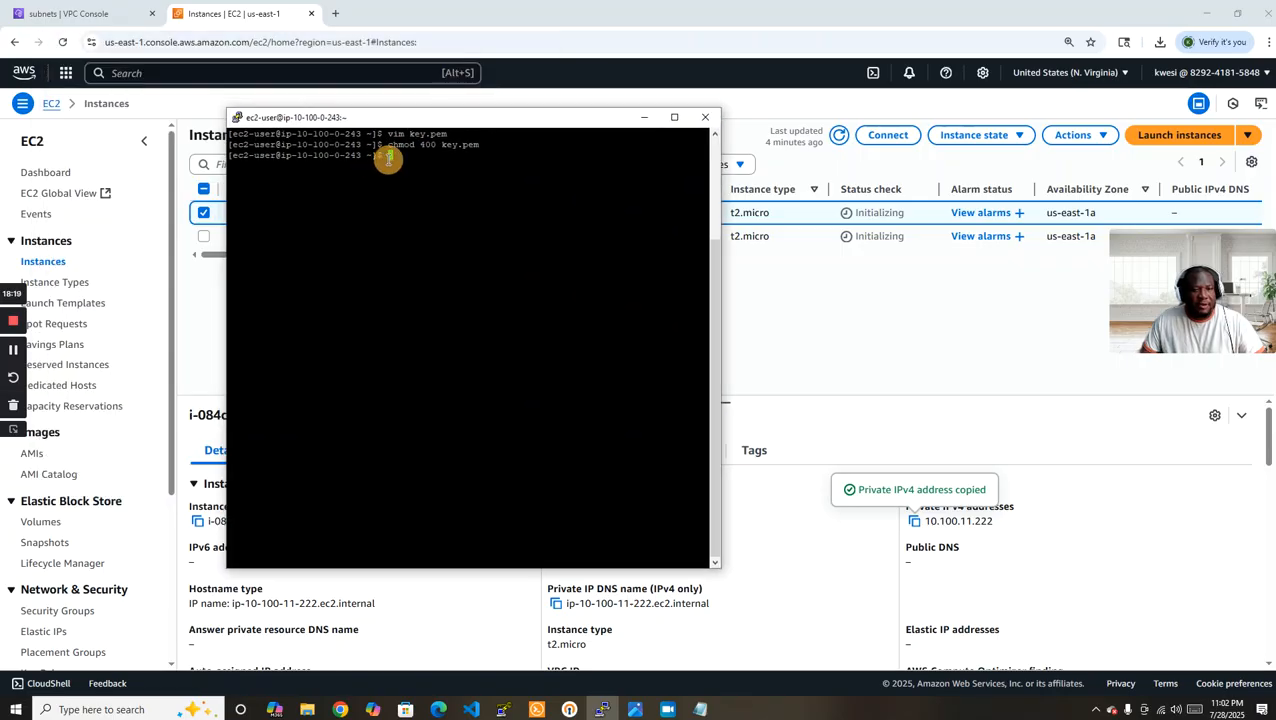
# Connect from EC2-A to EC2-B over SSH as ec2-user at 10.100.11.222 using key.pem, and accept the host key.
pyautogui.write('ssh -i ')
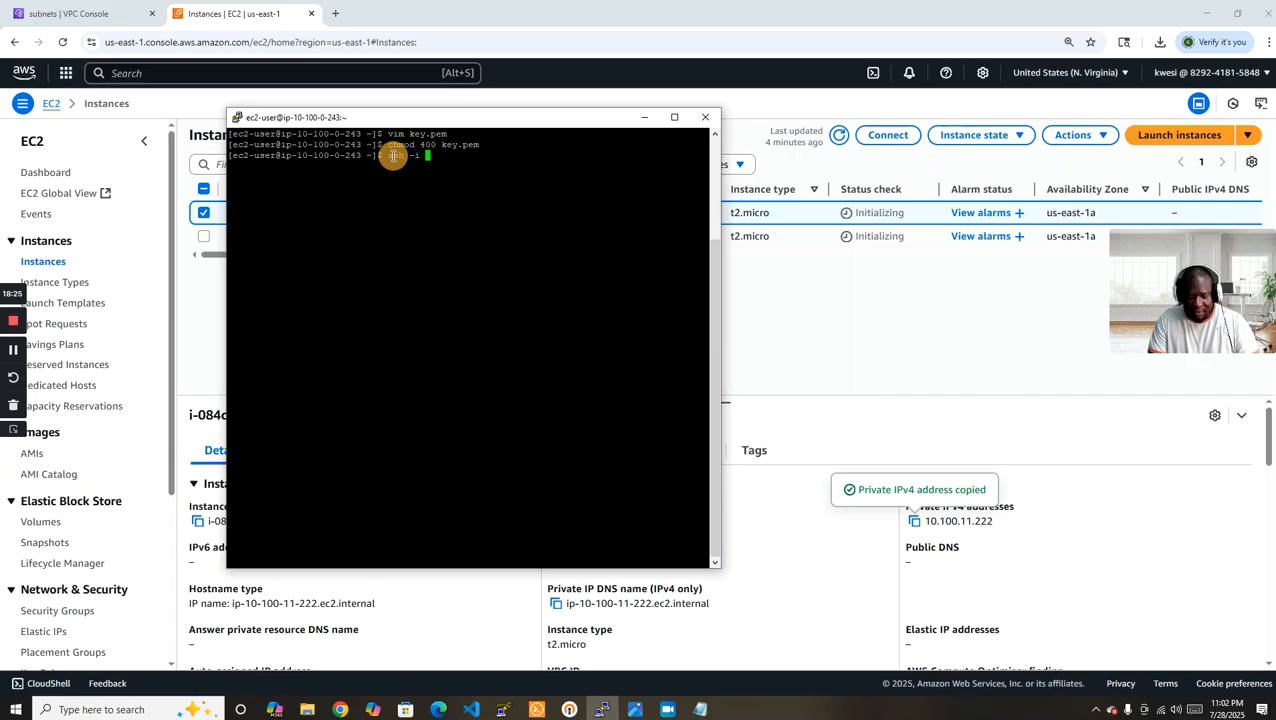
pyautogui.write('key.pem ec2-user')
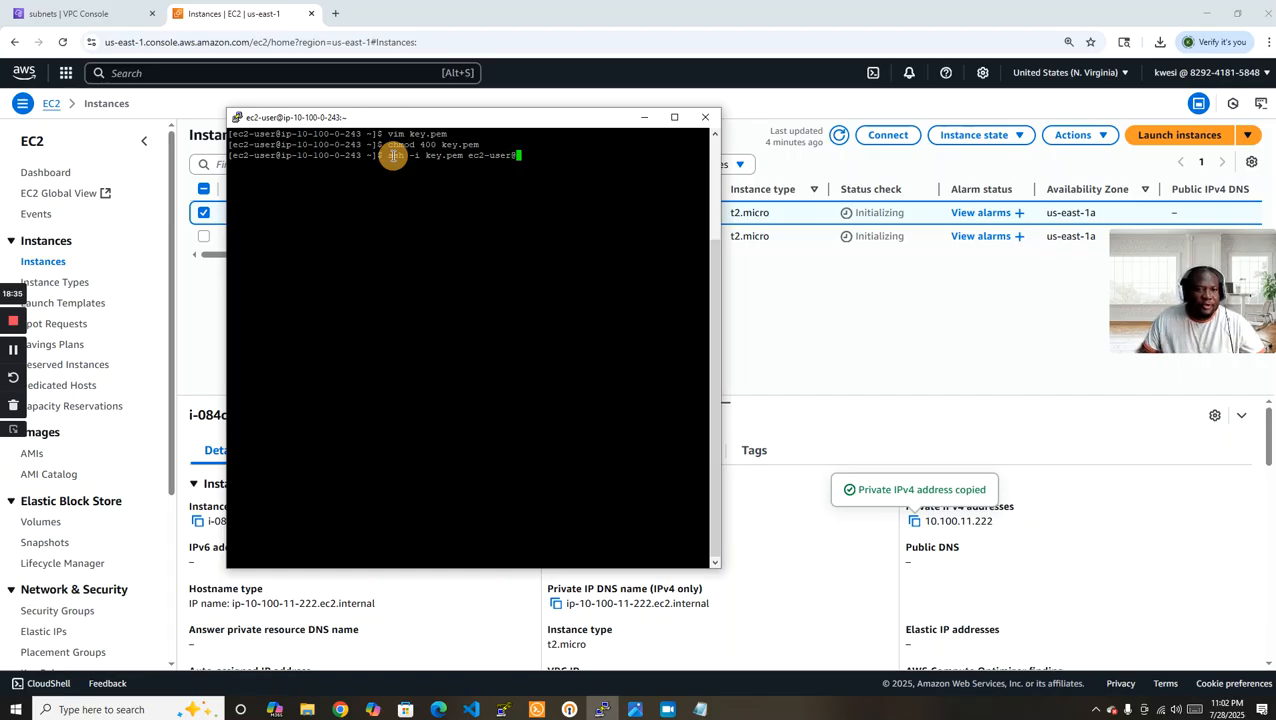
pyautogui.write('@')
pyautogui.rightClick(520, 157)
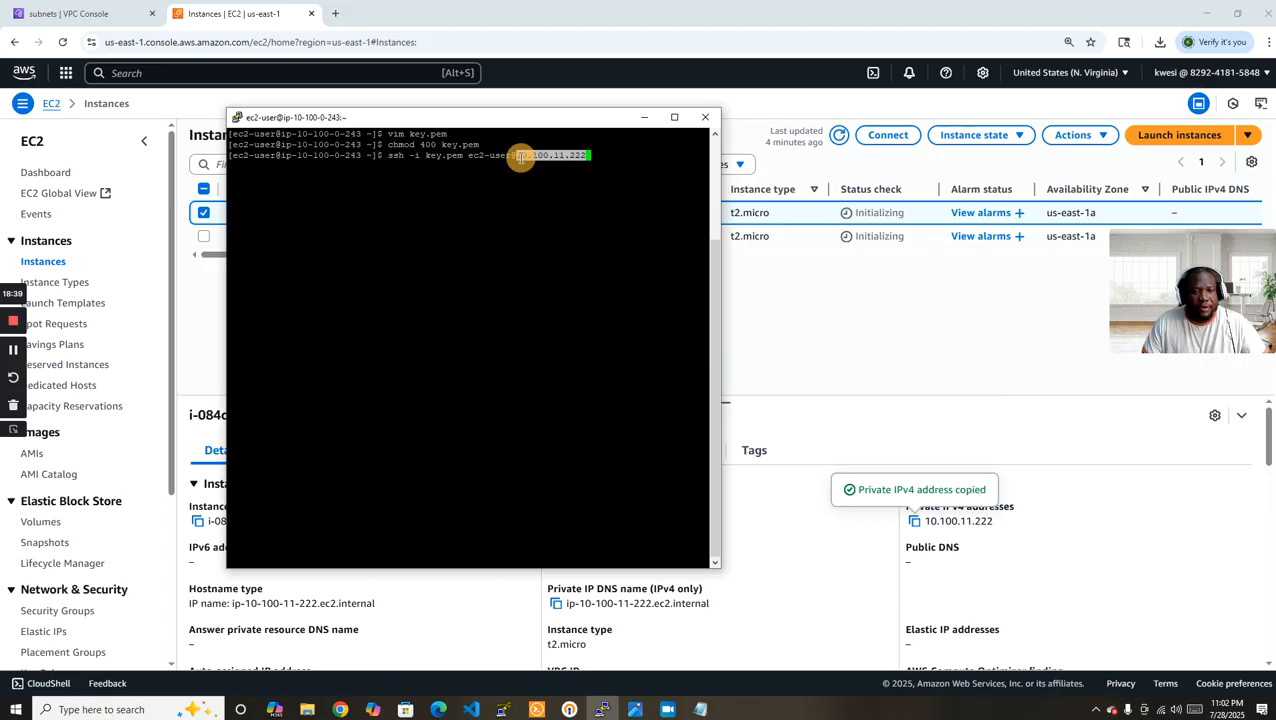
pyautogui.press('Return')
pyautogui.write('yes')
pyautogui.press('Return')
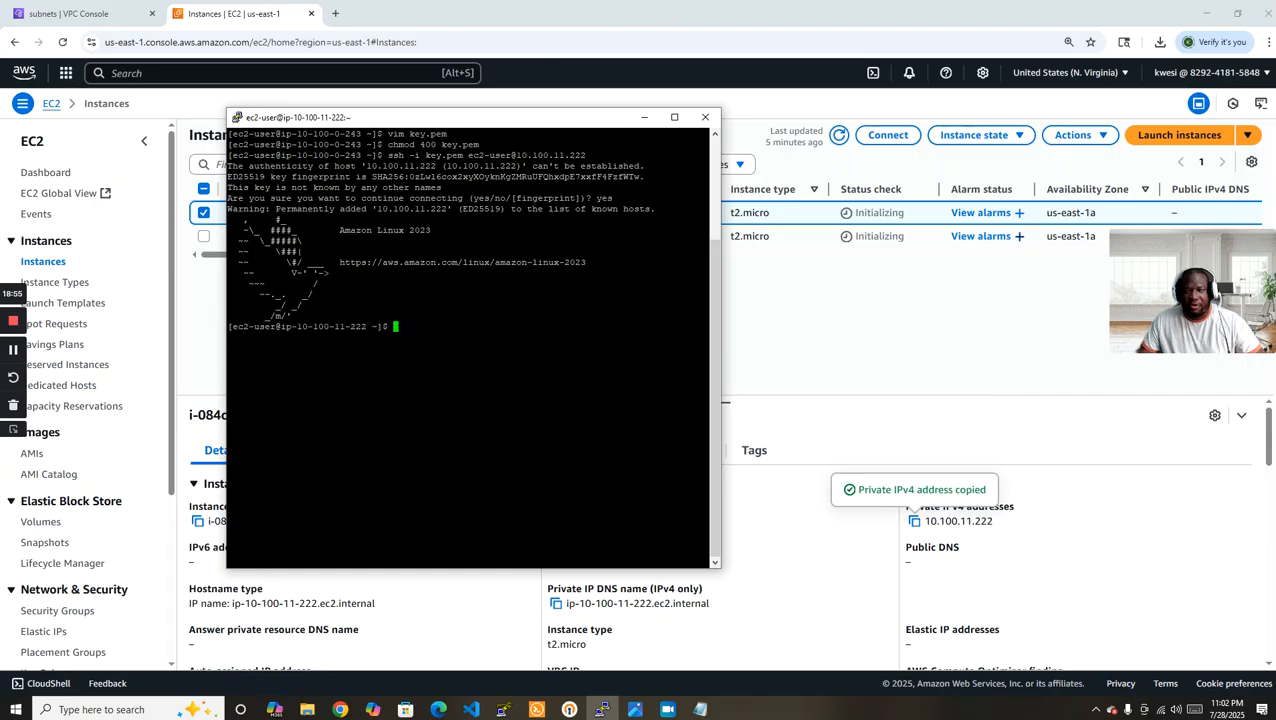
# Consult the NAT Gateway exercise diagram and start creating a subnet in VPC-A from the VPC console.
pyautogui.click(635, 709)
pyautogui.moveTo(868, 147); pyautogui.dragTo(721, 126)
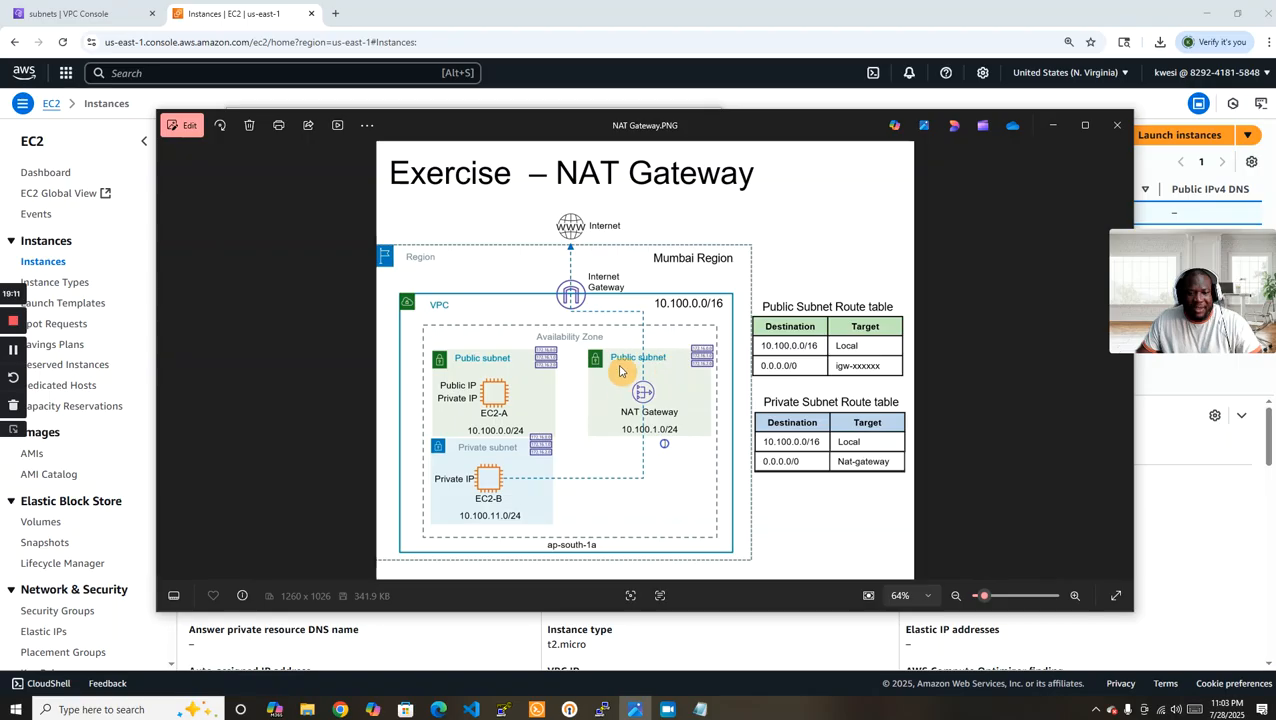
pyautogui.click(561, 22)
pyautogui.click(55, 14)
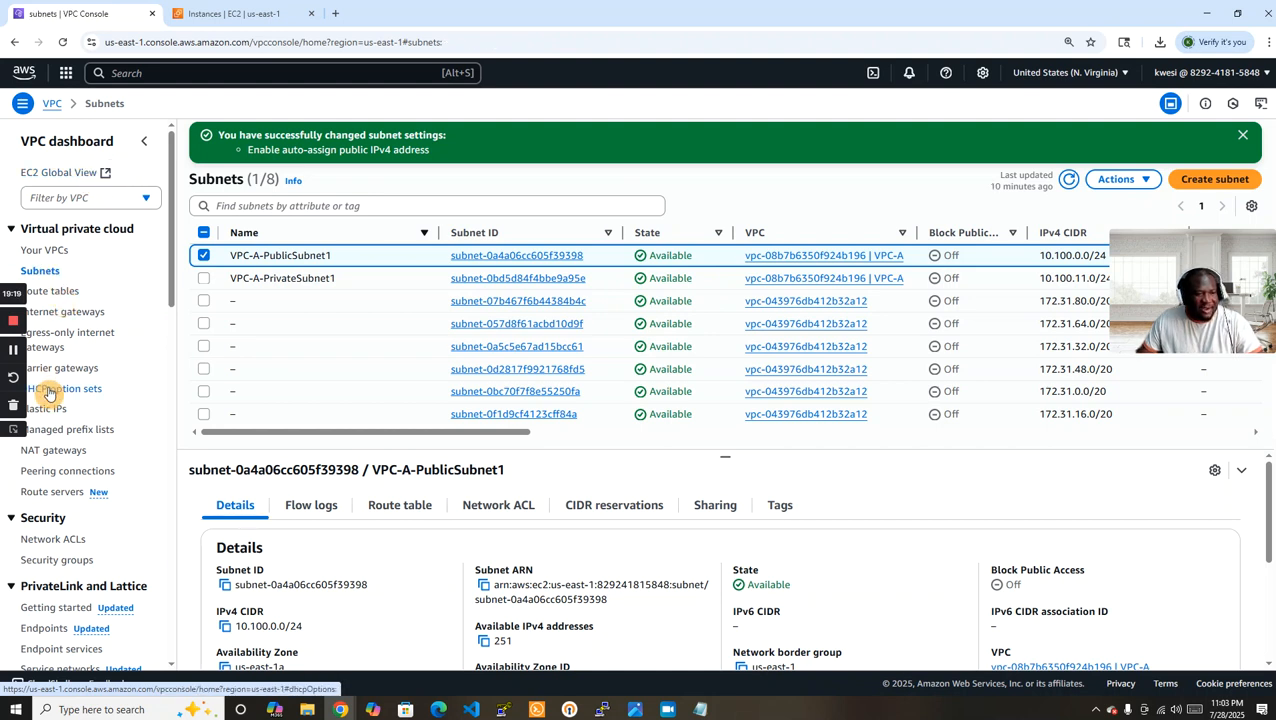
pyautogui.click(1170, 182)
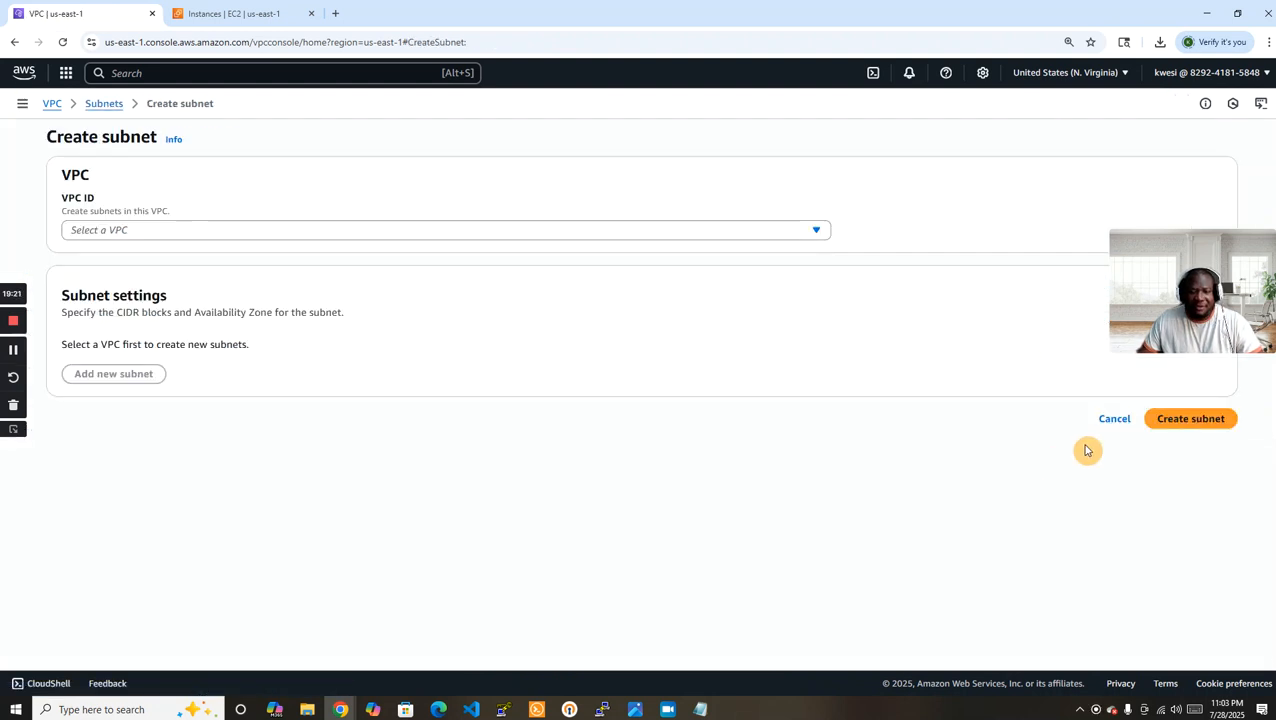
pyautogui.click(246, 232)
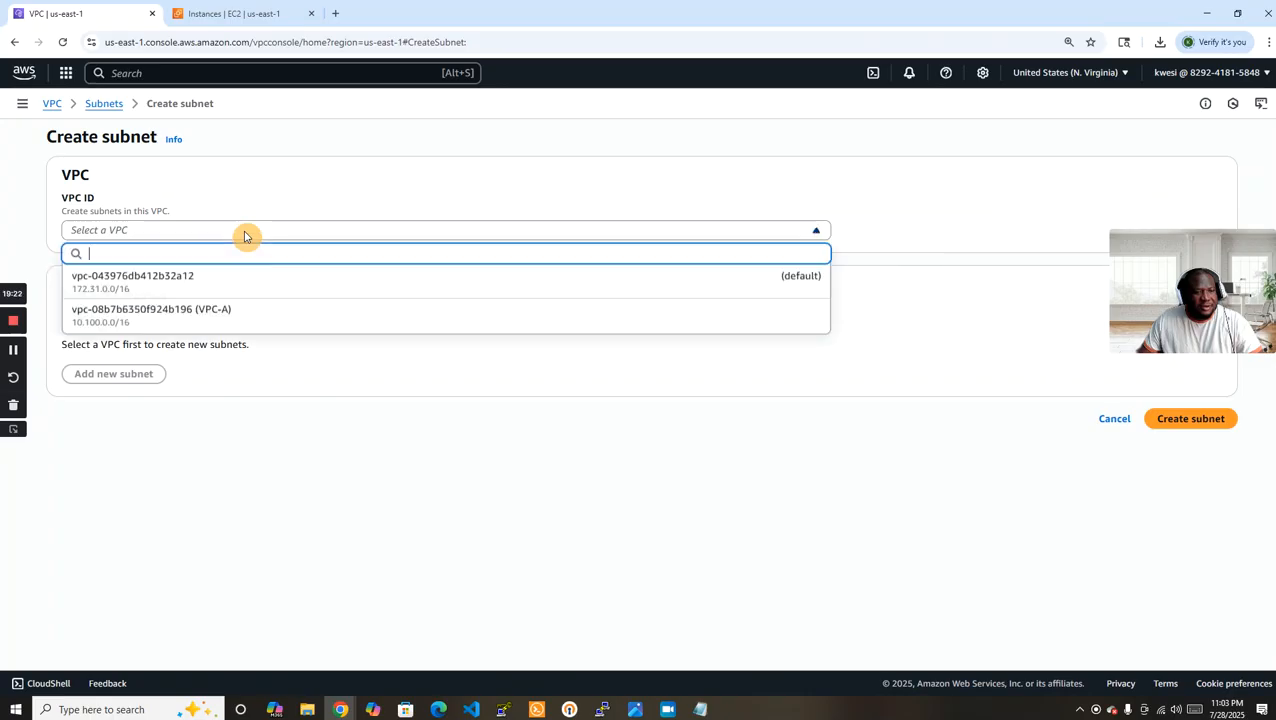
pyautogui.click(277, 321)
# Choose VPC-A as the new subnet's VPC and name the subnet VPC-PublicSubnet2.
pyautogui.scroll(-2, 501, 322)
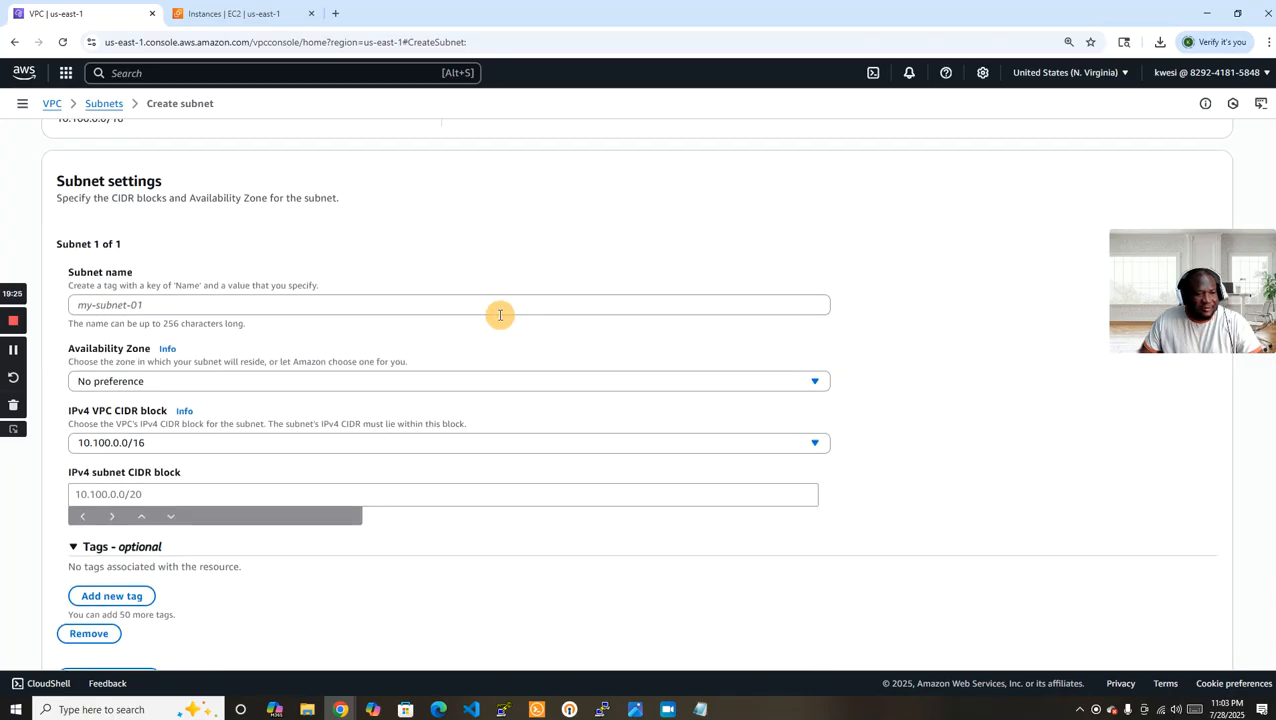
pyautogui.click(350, 306)
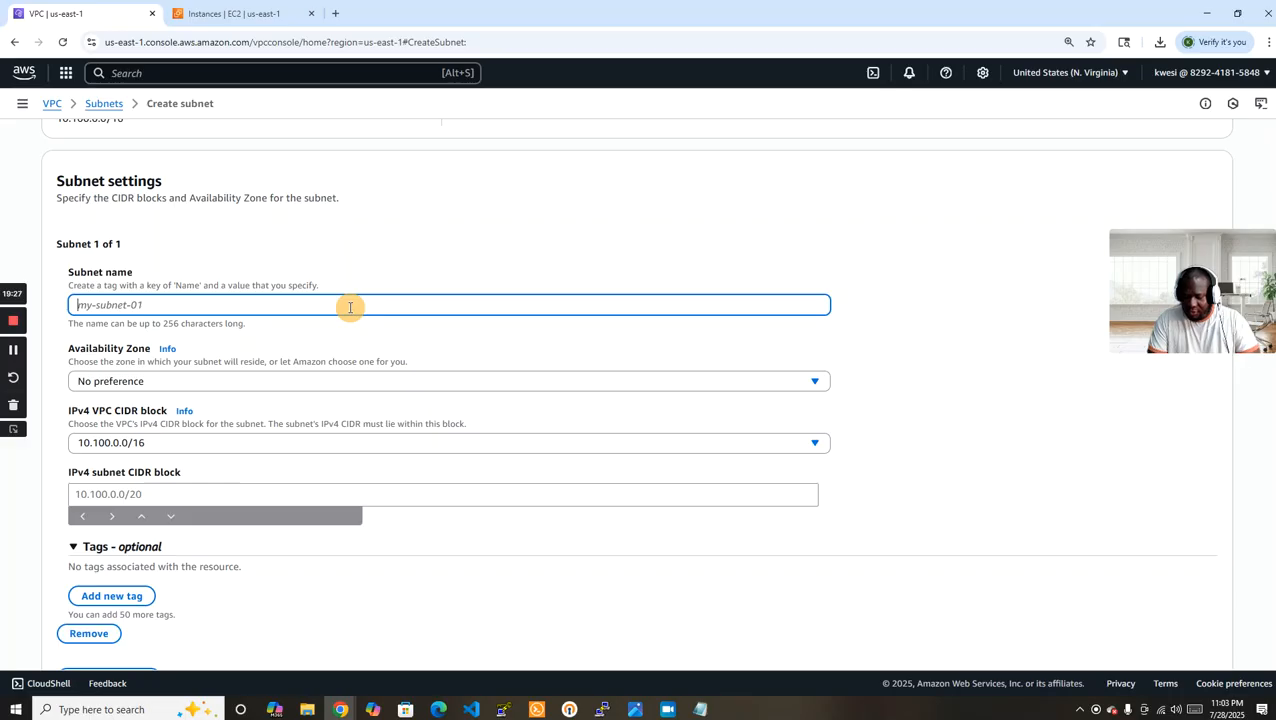
pyautogui.write('VPC-')
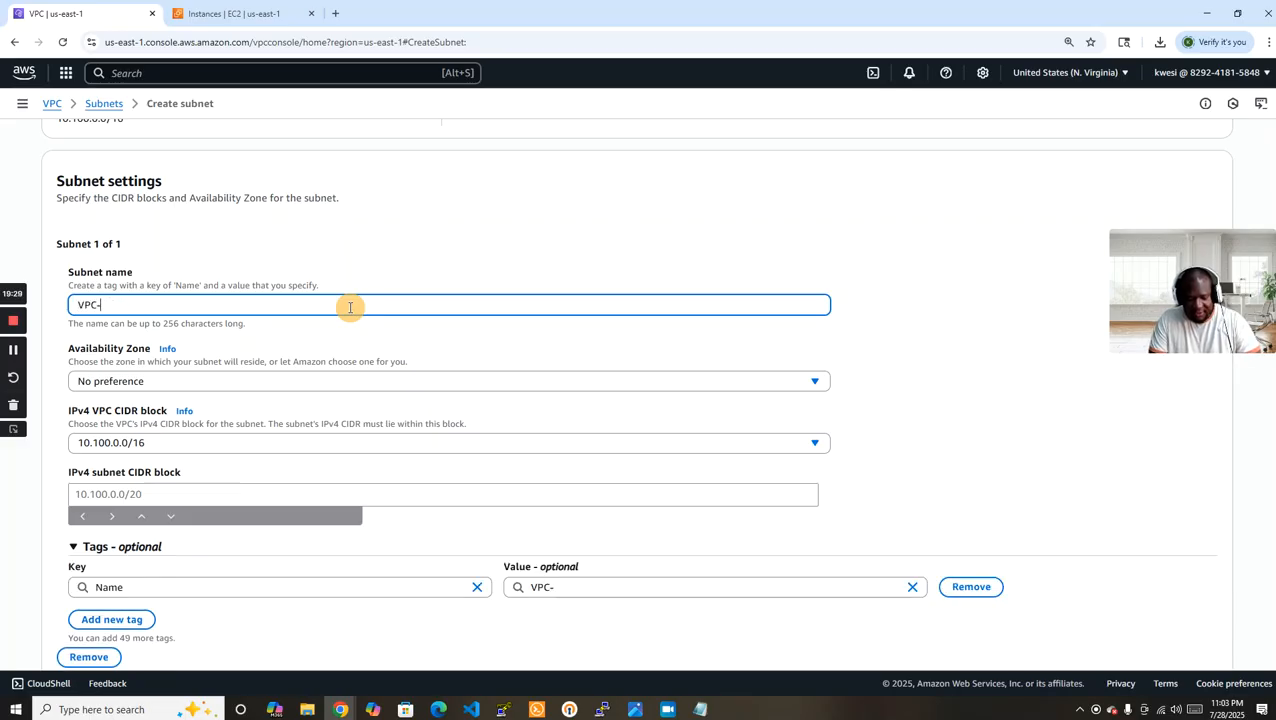
pyautogui.write('PublicSubnet2')
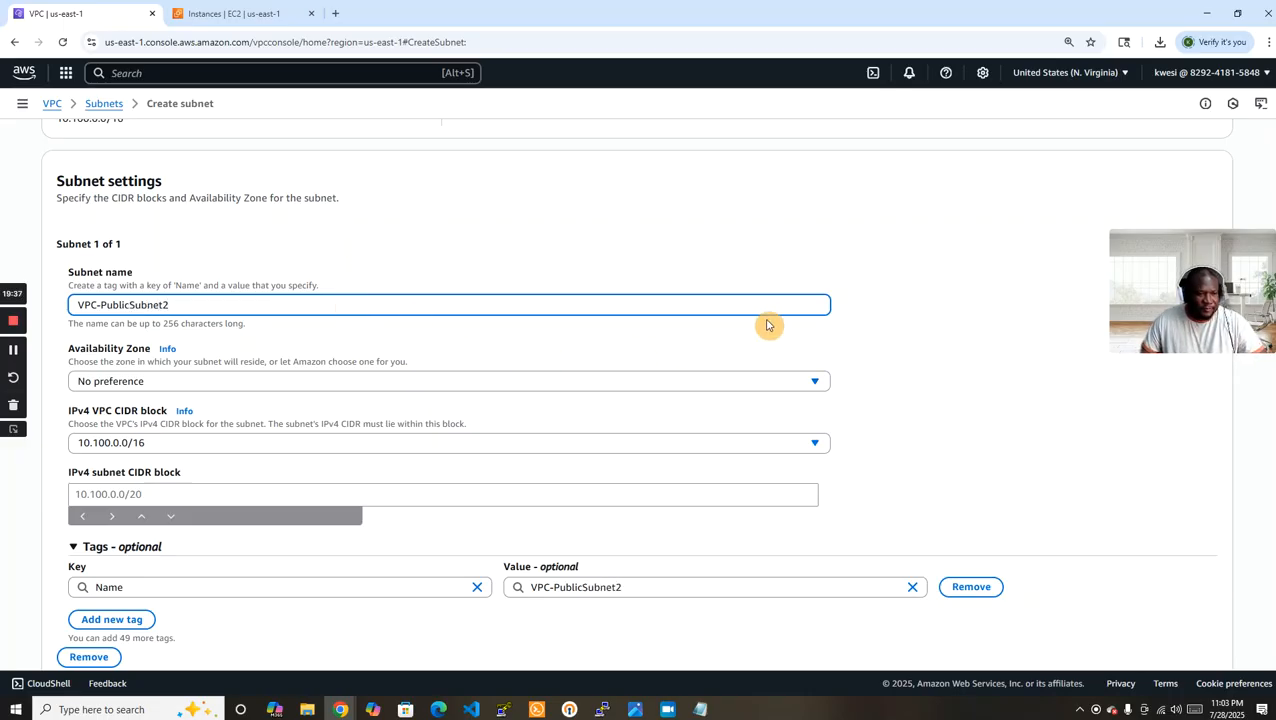
# Create the subnet in Availability Zone us-east-1a with IPv4 CIDR block 10.100.1.0/24, and list all subnets without the ID filter.
pyautogui.scroll(-1, 700, 310)
pyautogui.click(598, 282)
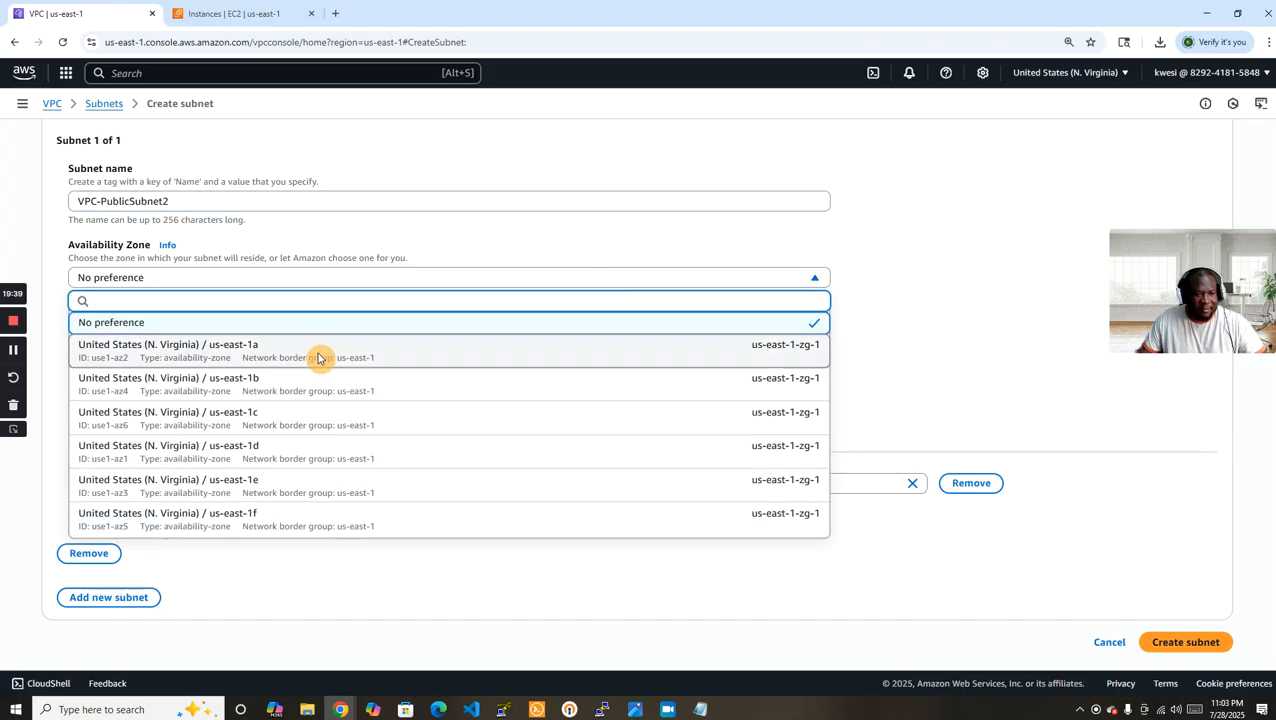
pyautogui.click(320, 350)
pyautogui.click(292, 391)
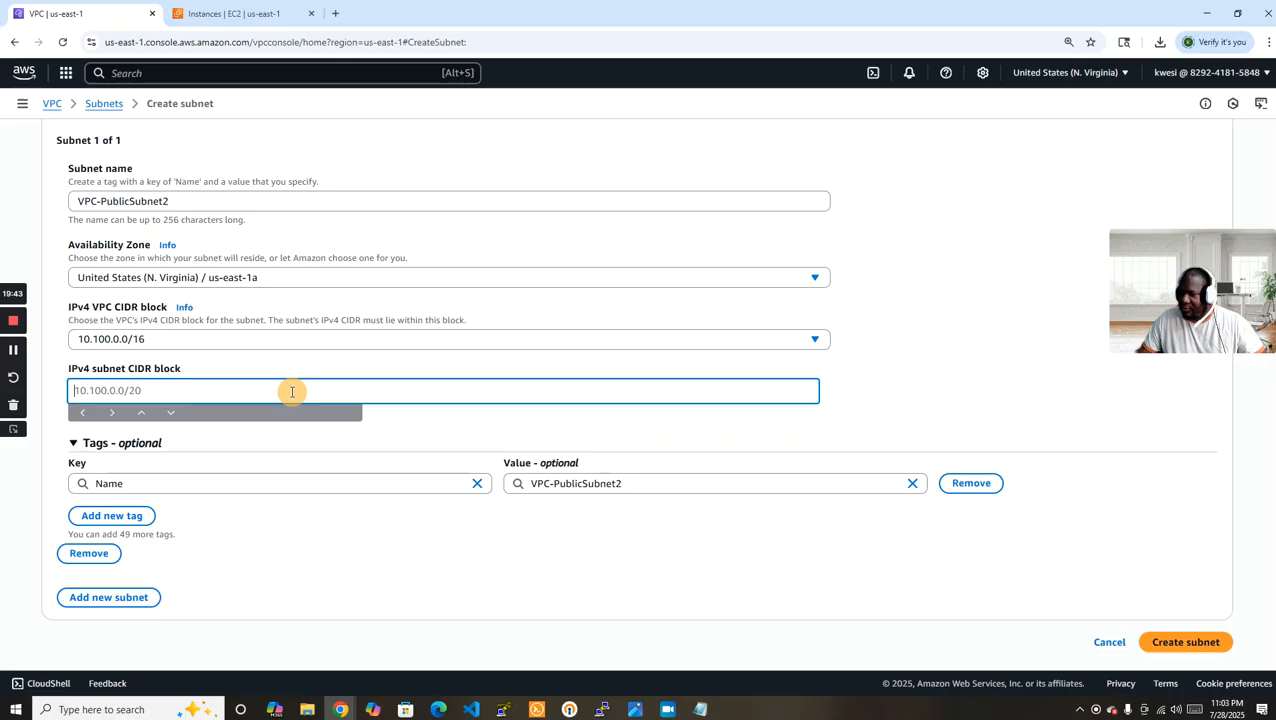
pyautogui.write('10.')
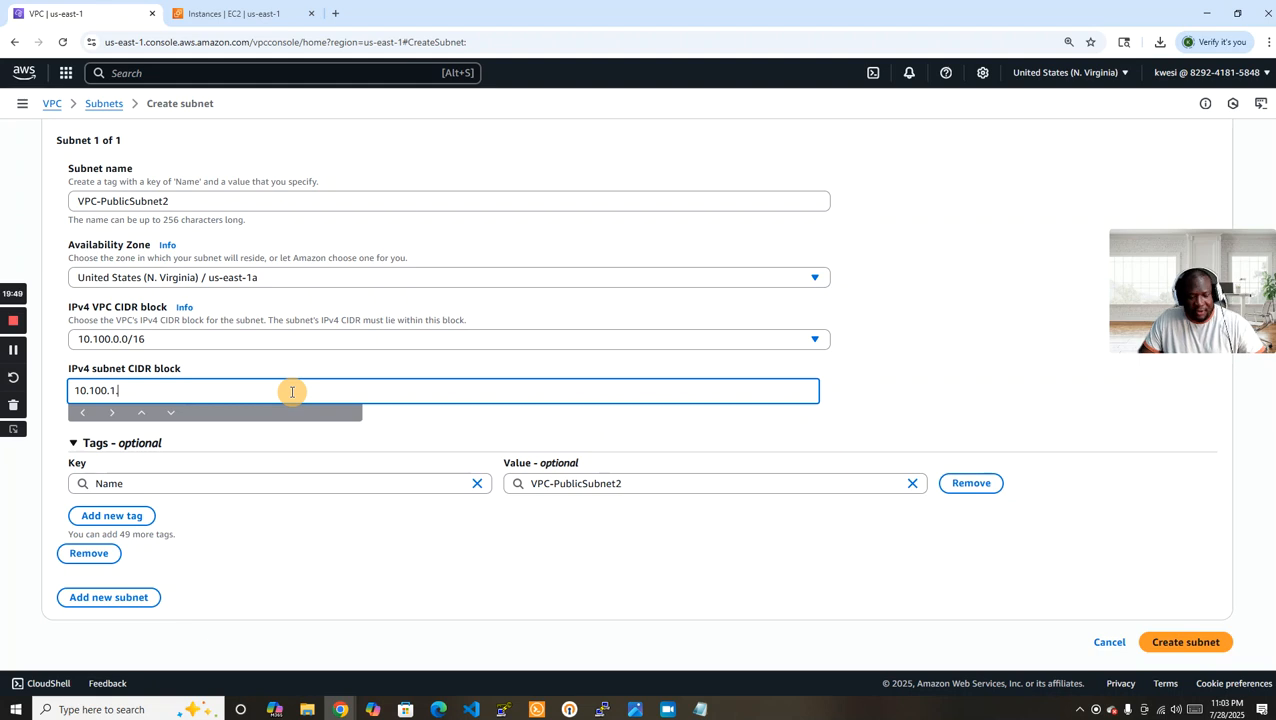
pyautogui.write('100.1.0/24')
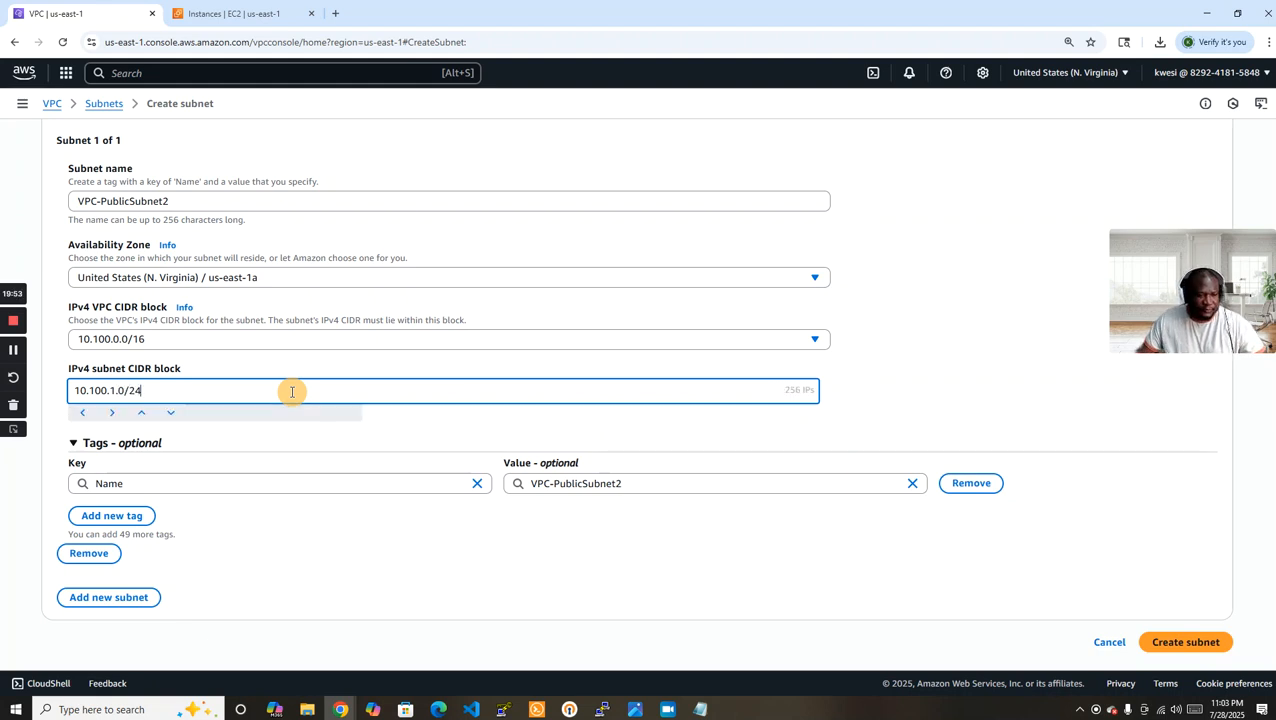
pyautogui.click(1185, 643)
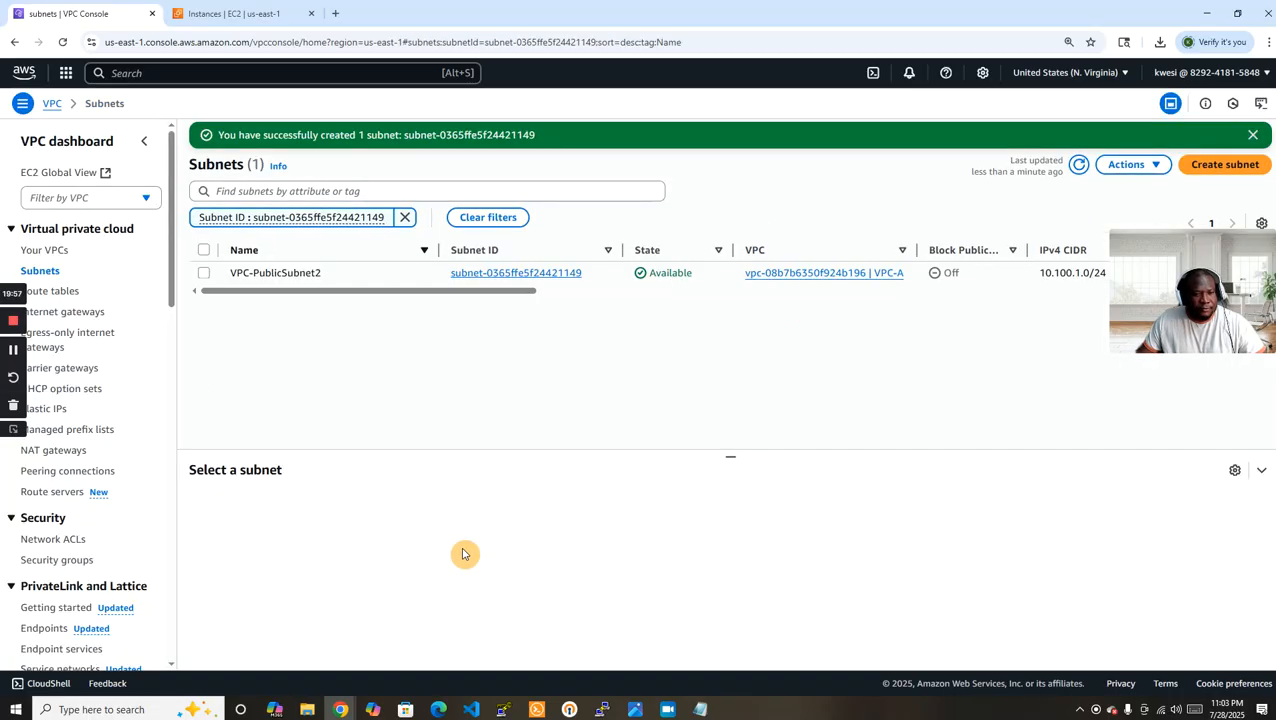
pyautogui.click(404, 219)
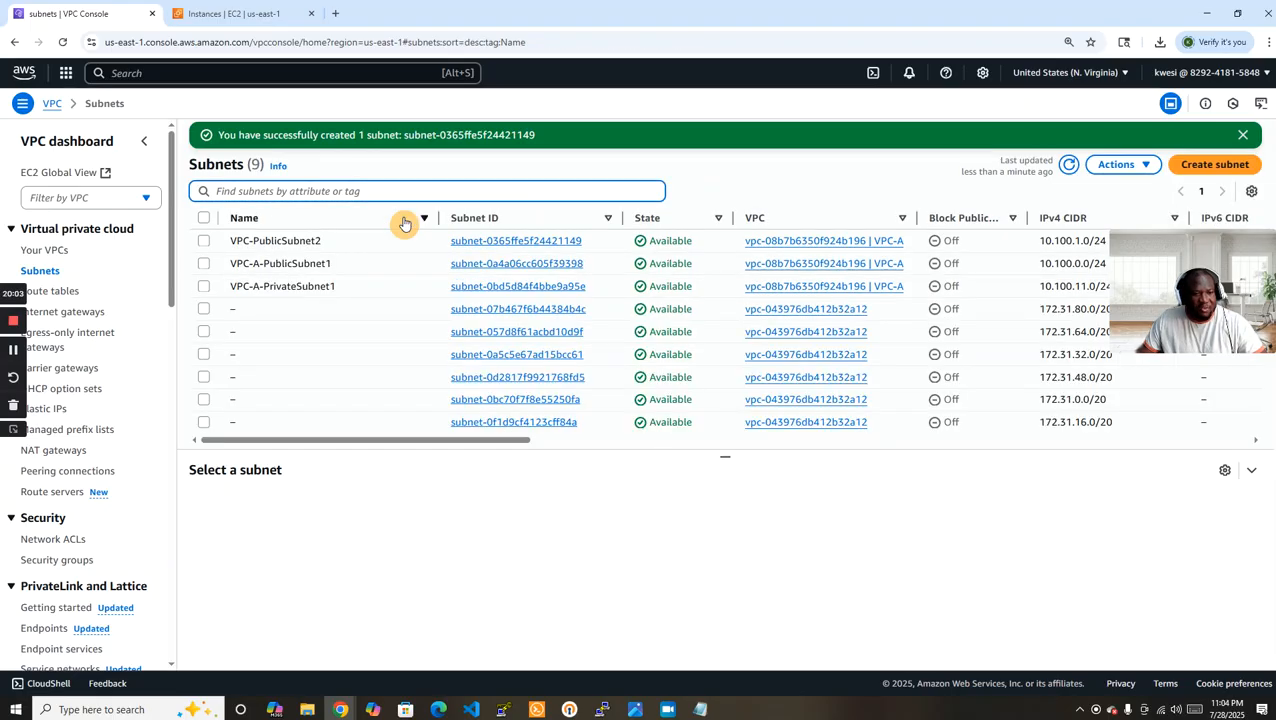
# Associate VPC-PublicSubnet2 with the VPC-A-PublicSubnet1-RT route table, keeping VPC-A-PublicSubnet1 associated, and save the associations.
pyautogui.click(42, 292)
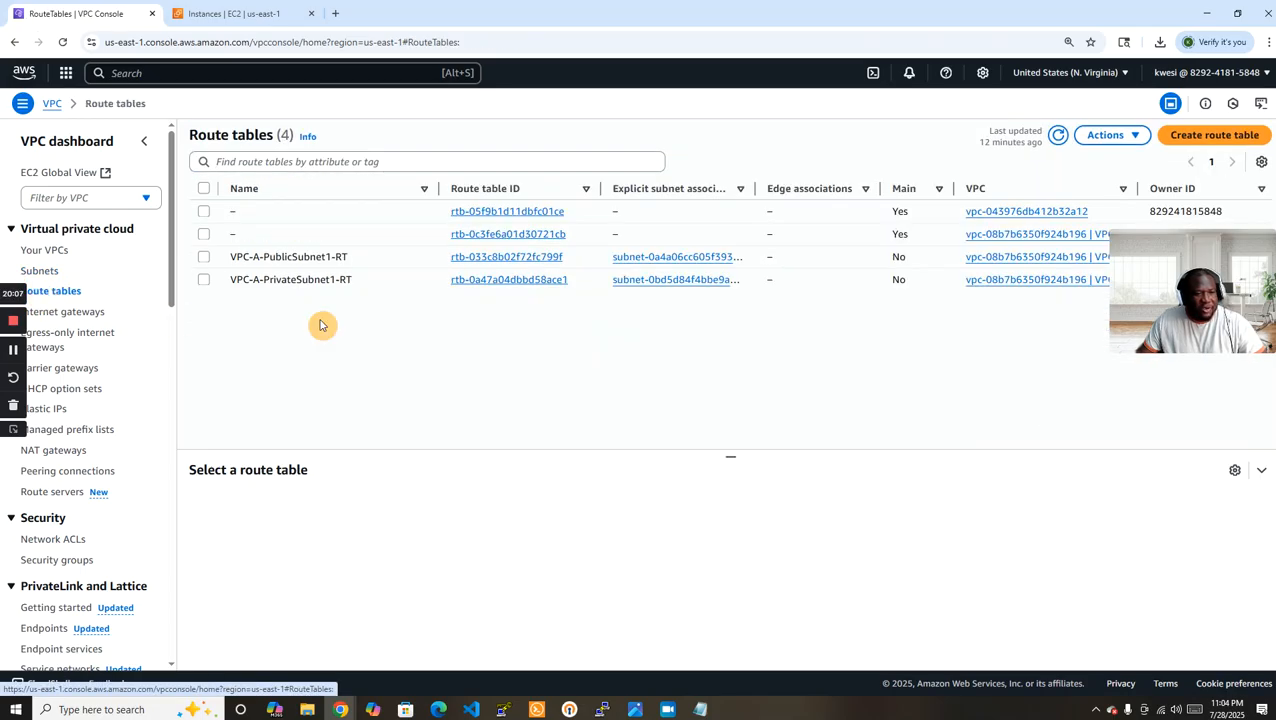
pyautogui.click(205, 258)
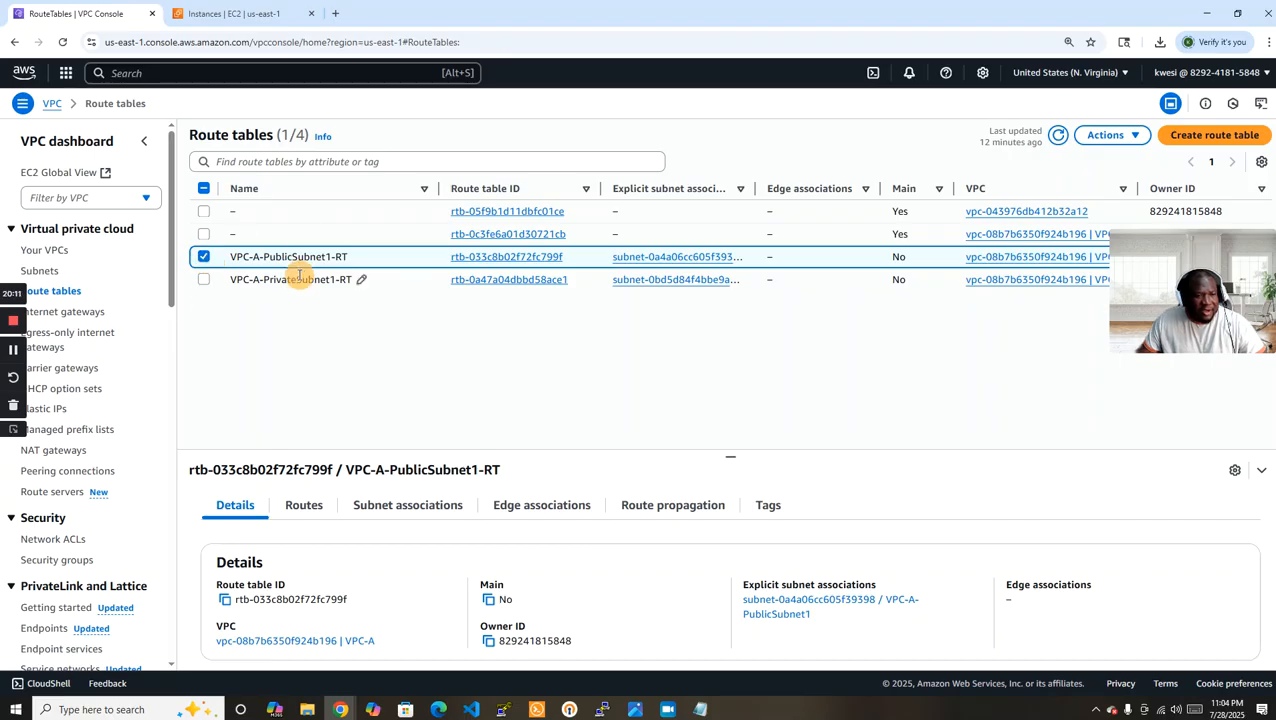
pyautogui.click(407, 507)
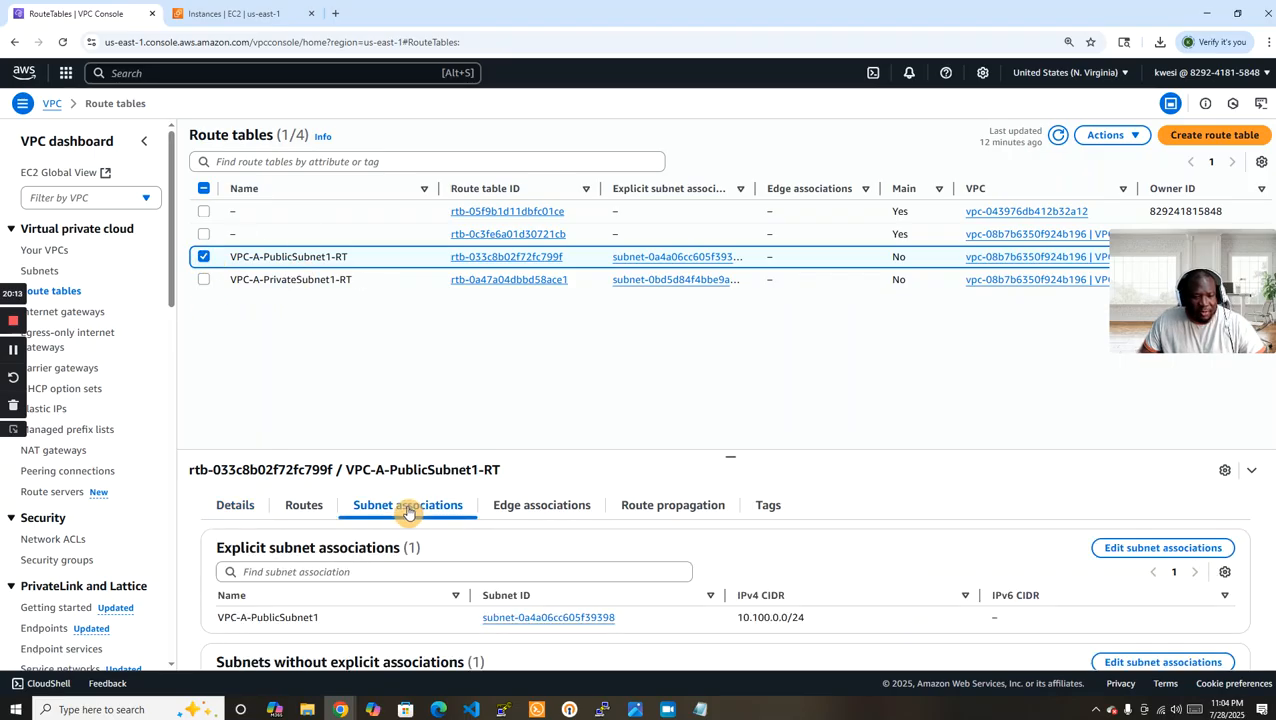
pyautogui.click(1186, 548)
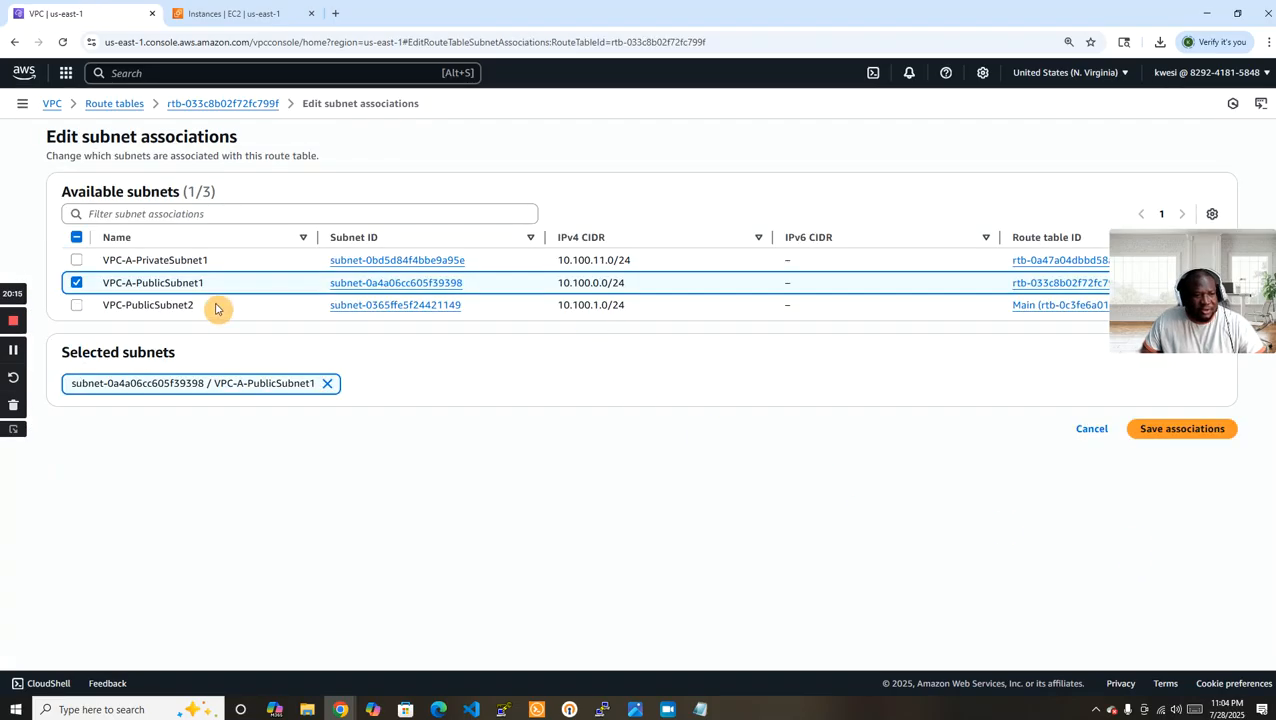
pyautogui.click(77, 305)
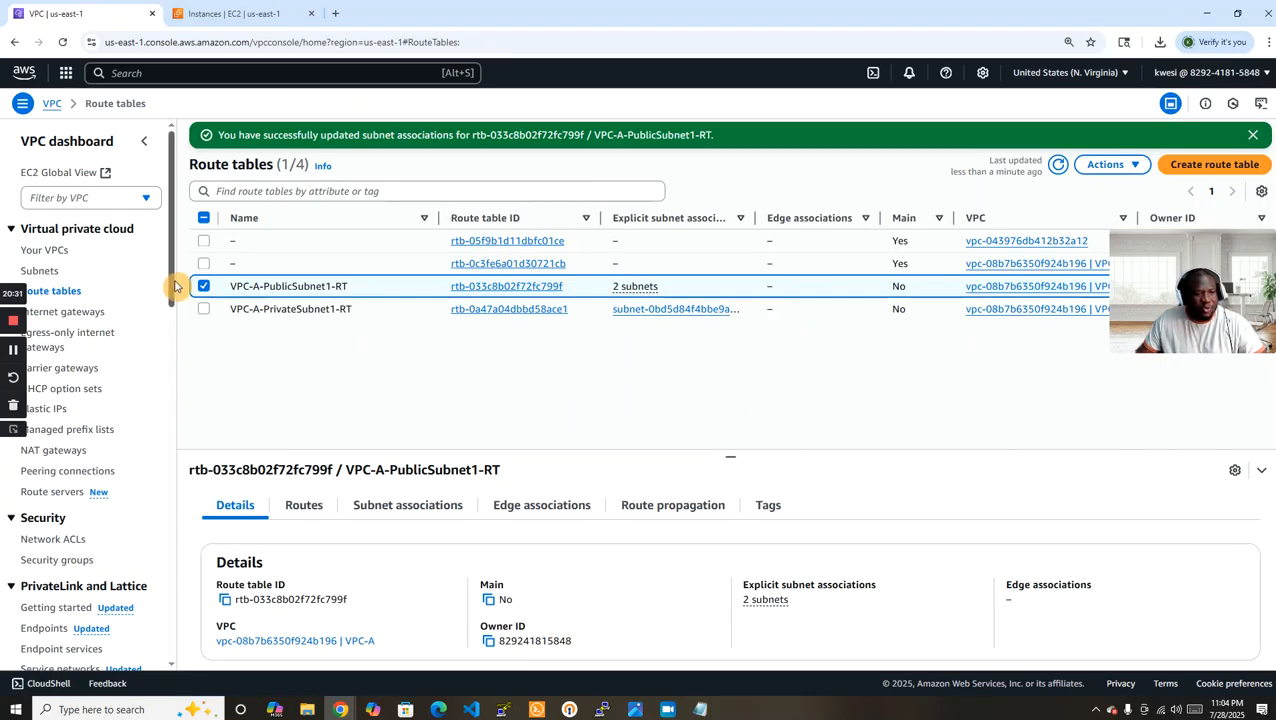
# Start creating a NAT gateway in the VPC console and name it VPC-A-NATGW.
pyautogui.moveTo(172, 279); pyautogui.dragTo(175, 345)
pyautogui.click(47, 235)
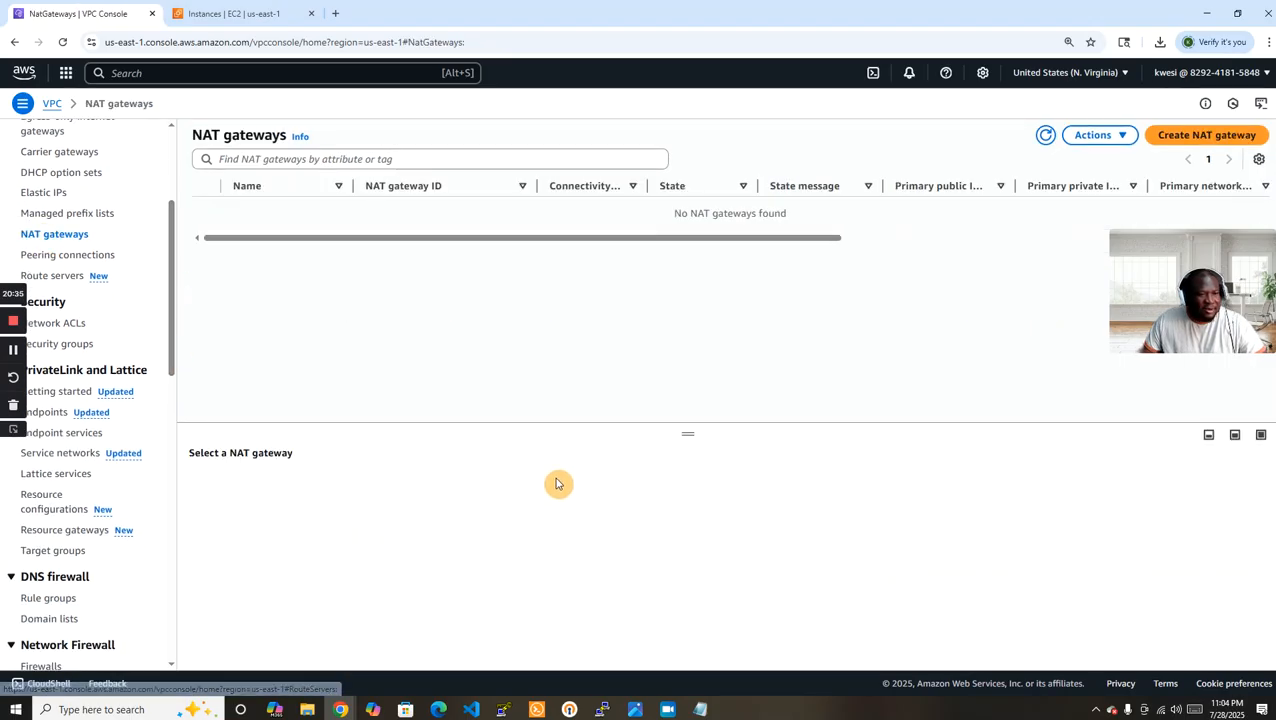
pyautogui.click(1218, 138)
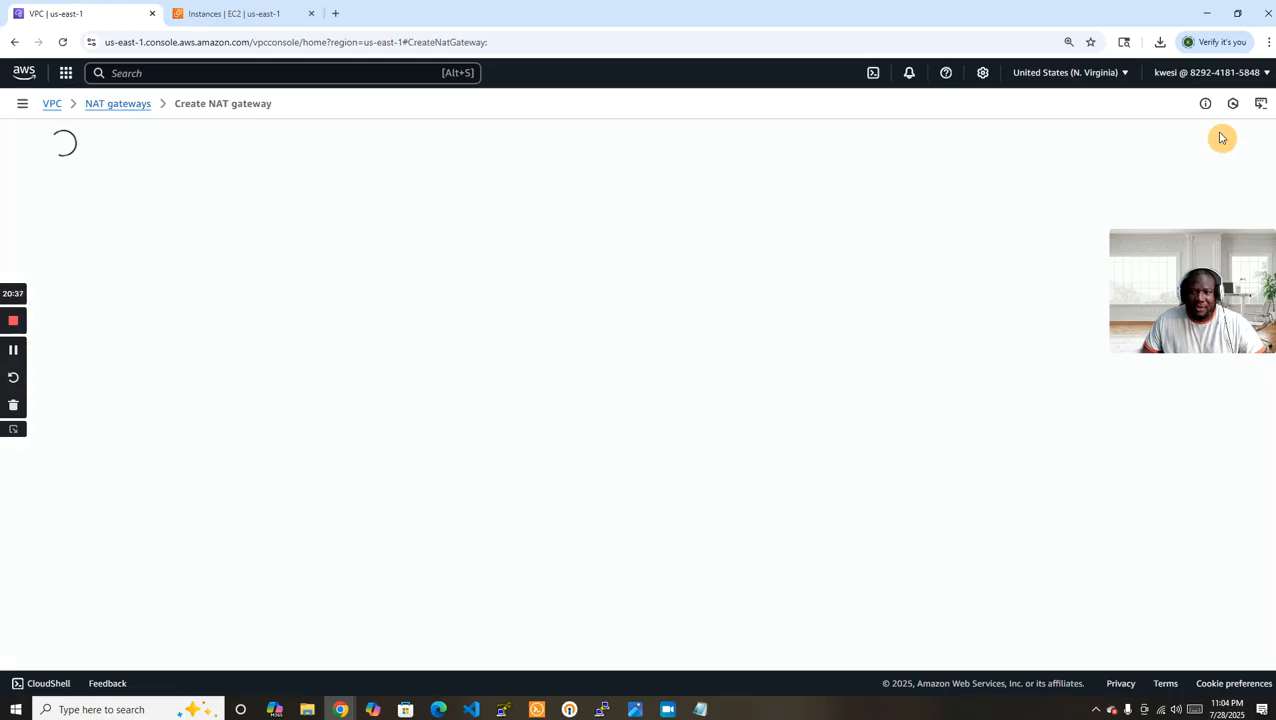
pyautogui.click(185, 250)
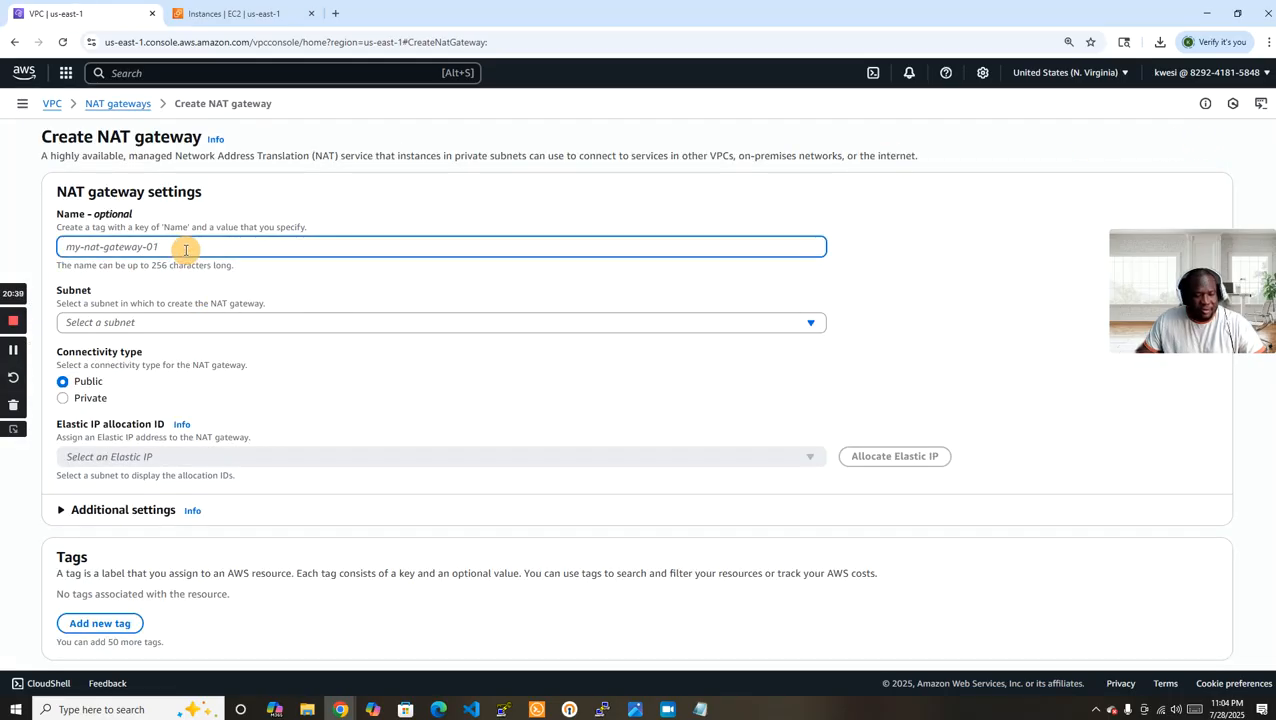
pyautogui.write('VPC-A-NATGW')
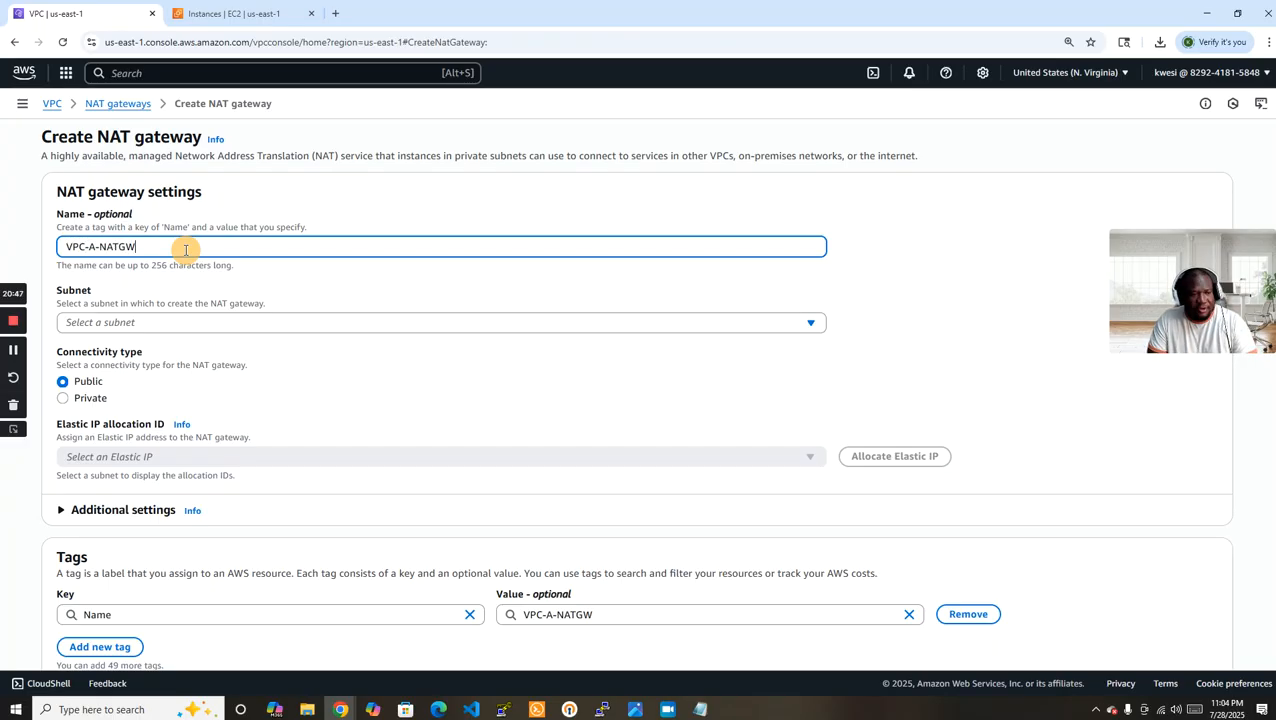
# Place the NAT gateway in VPC-PublicSubnet2, allocate a new Elastic IP for it, and create the gateway.
pyautogui.scroll(-1, 900, 310)
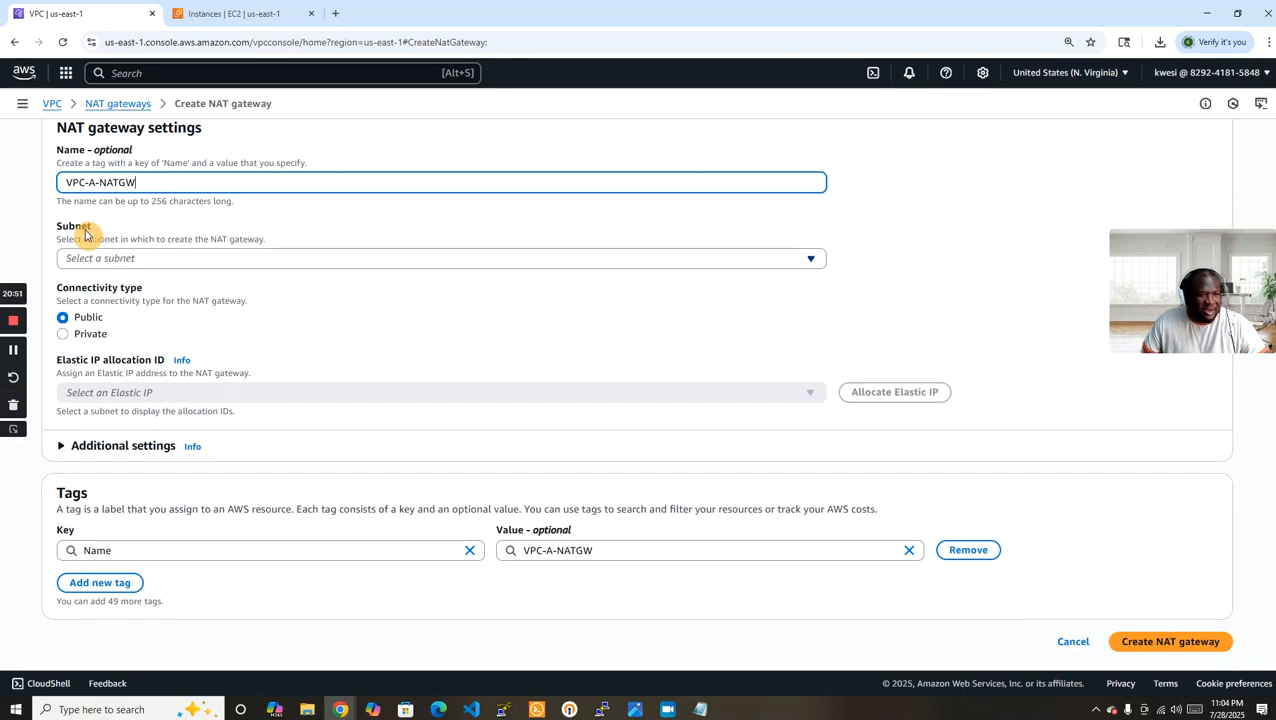
pyautogui.click(495, 259)
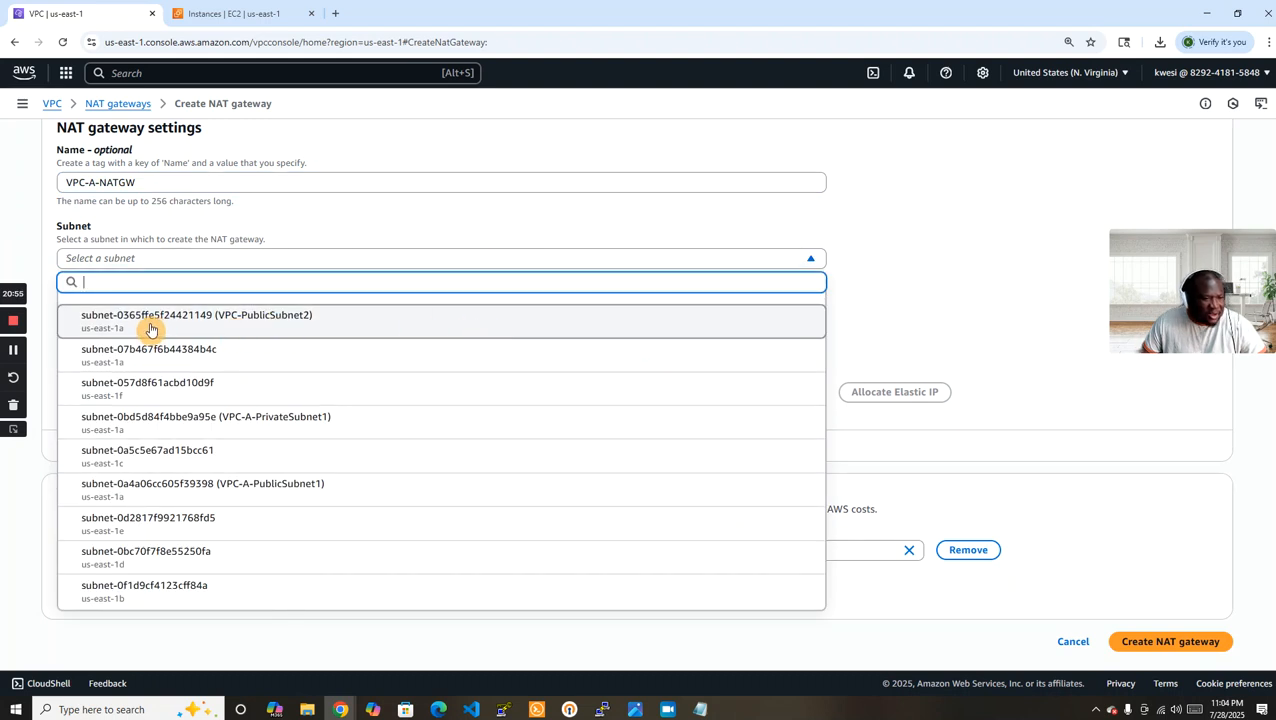
pyautogui.click(343, 329)
pyautogui.scroll(1, 627, 375)
pyautogui.scroll(-1, 627, 375)
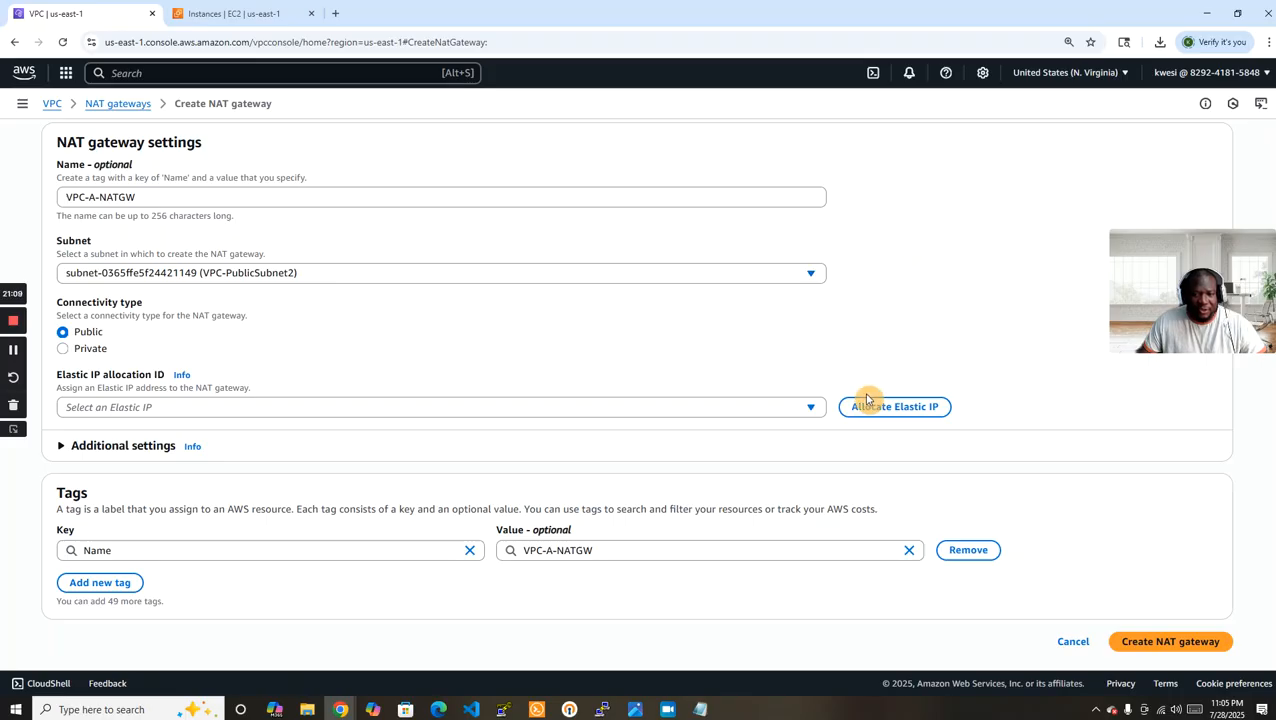
pyautogui.click(906, 407)
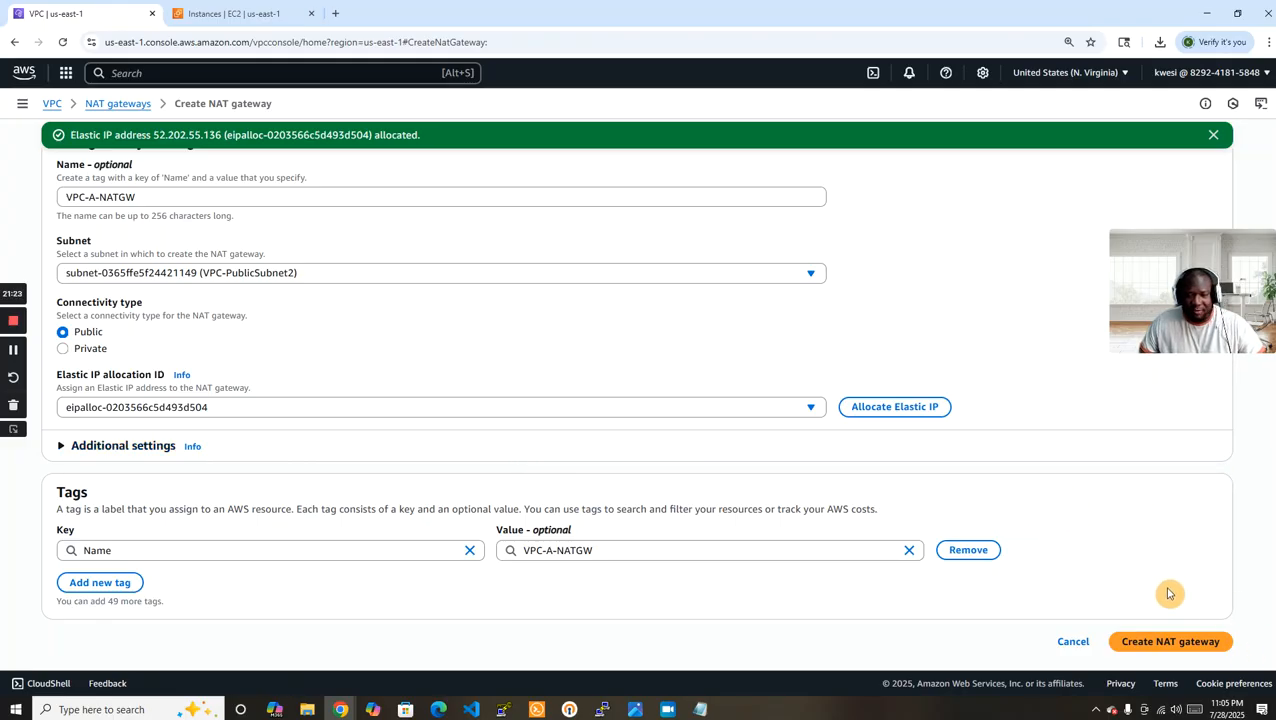
pyautogui.click(1184, 646)
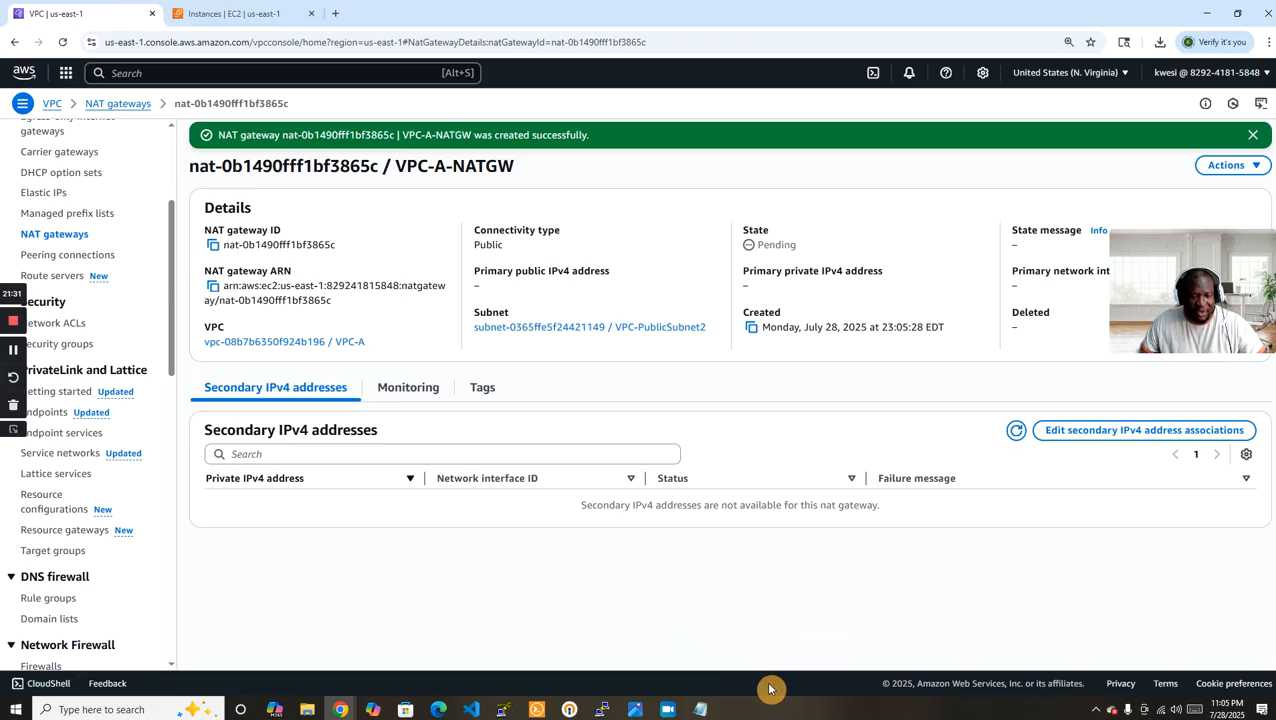
# Switch to the PuTTY terminal and ping google.com from EC2-B to test its internet access.
pyautogui.click(598, 712)
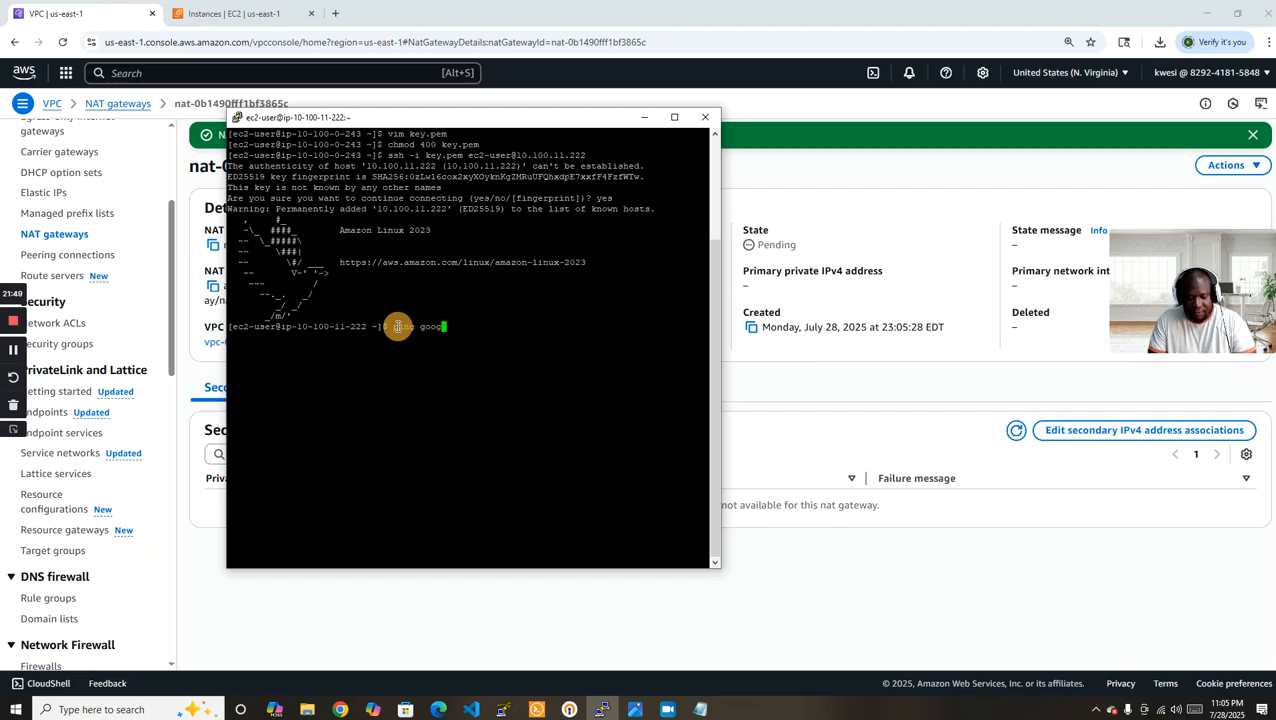
pyautogui.write('m')
pyautogui.press('Return')
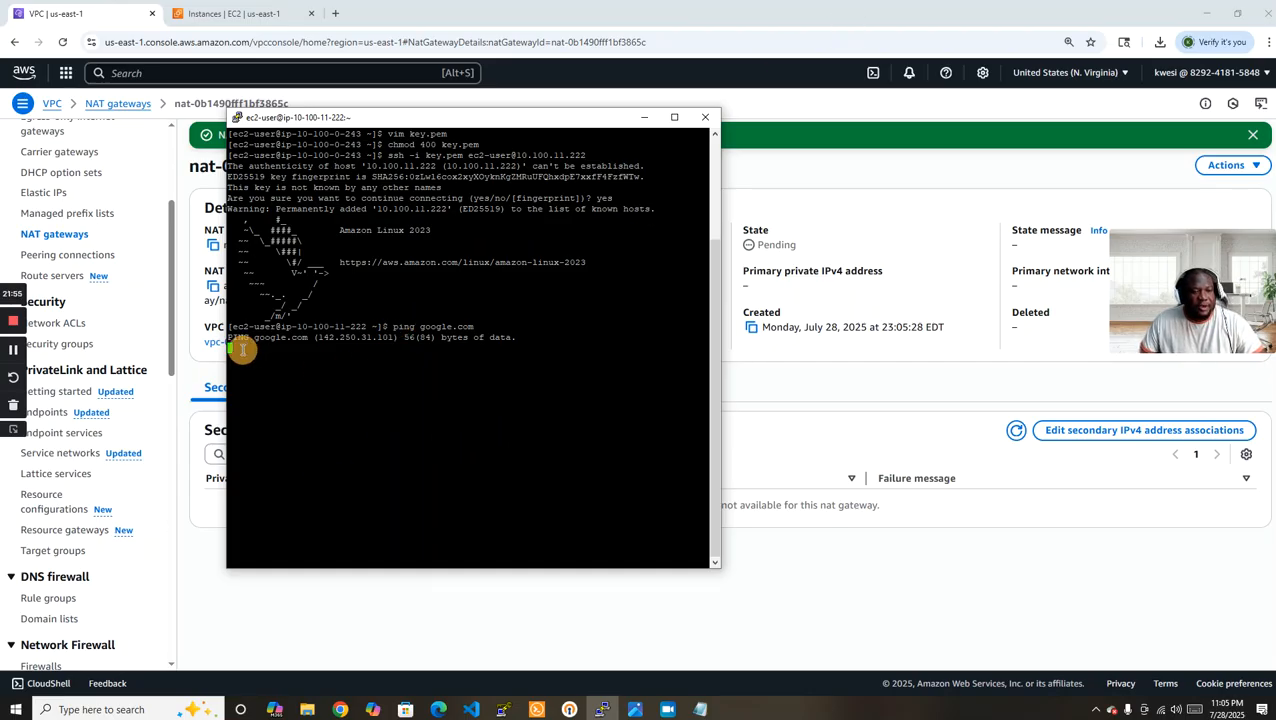
# Open the route tables in the VPC console and consult the private subnet routes in the NAT Gateway exercise diagram.
pyautogui.click(709, 13)
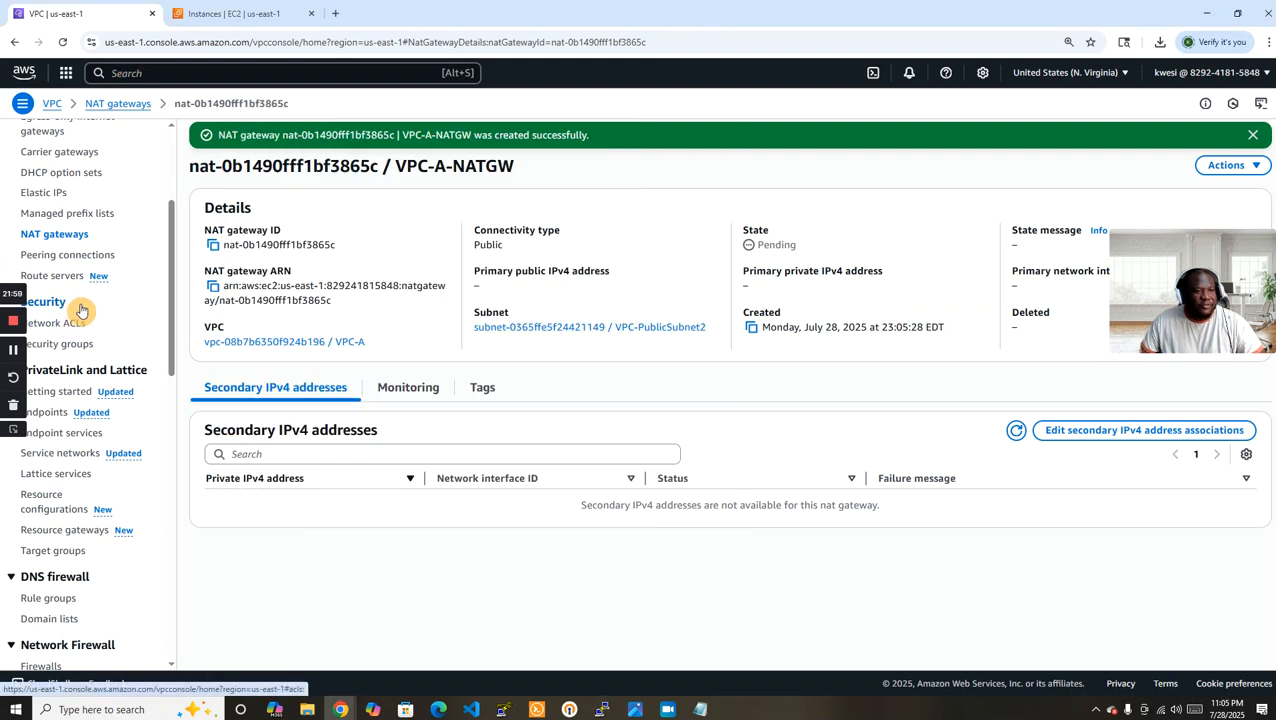
pyautogui.scroll(3, 97, 270)
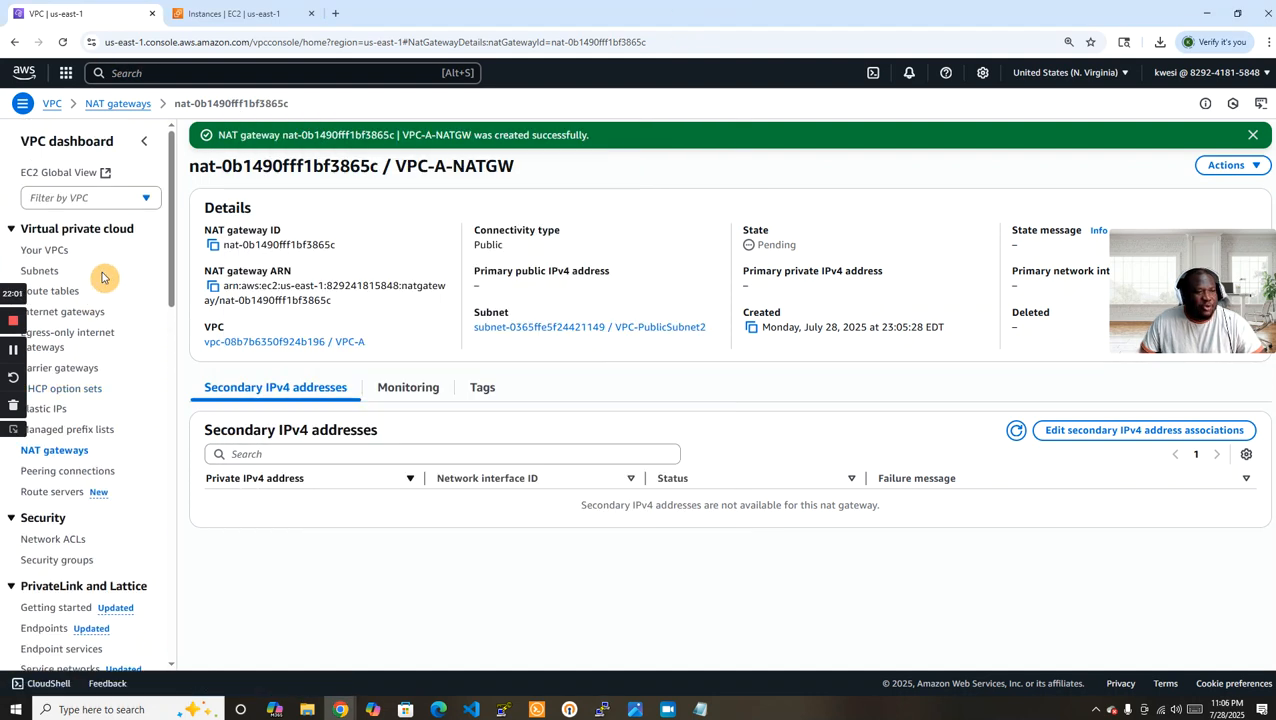
pyautogui.scroll(-2, 103, 275)
pyautogui.click(50, 158)
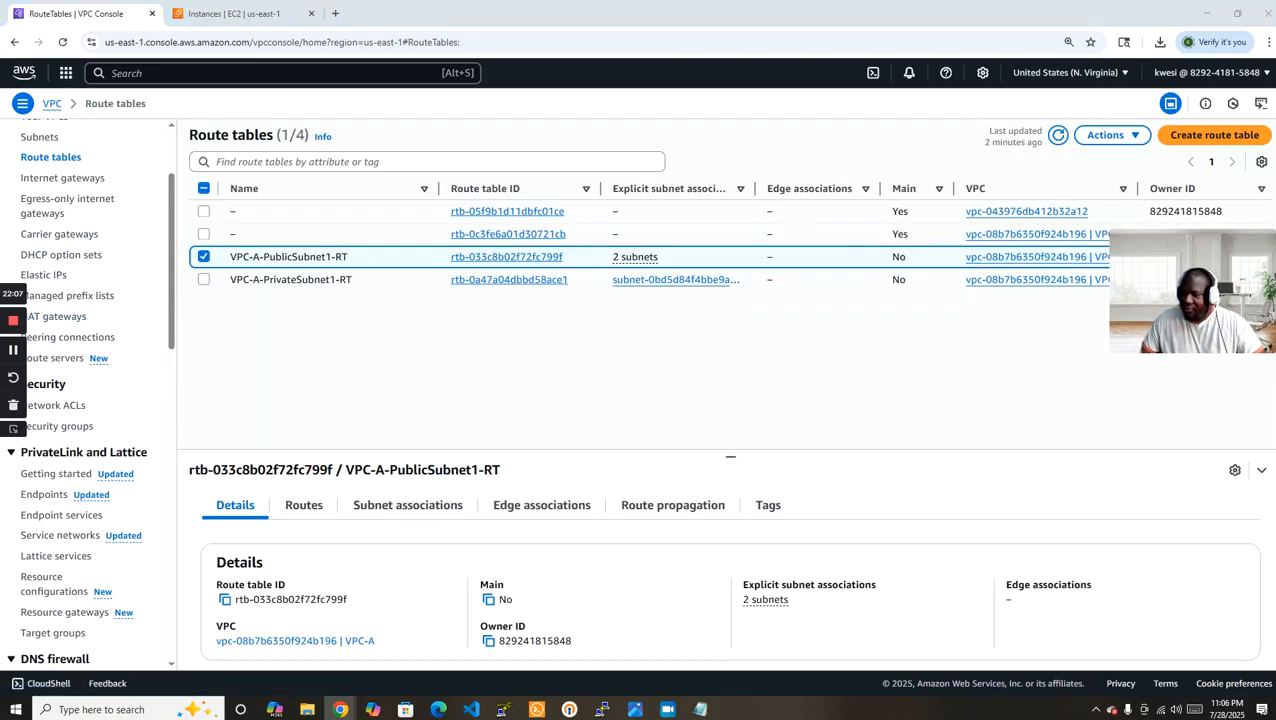
pyautogui.hotkey('alt', 'Tab')
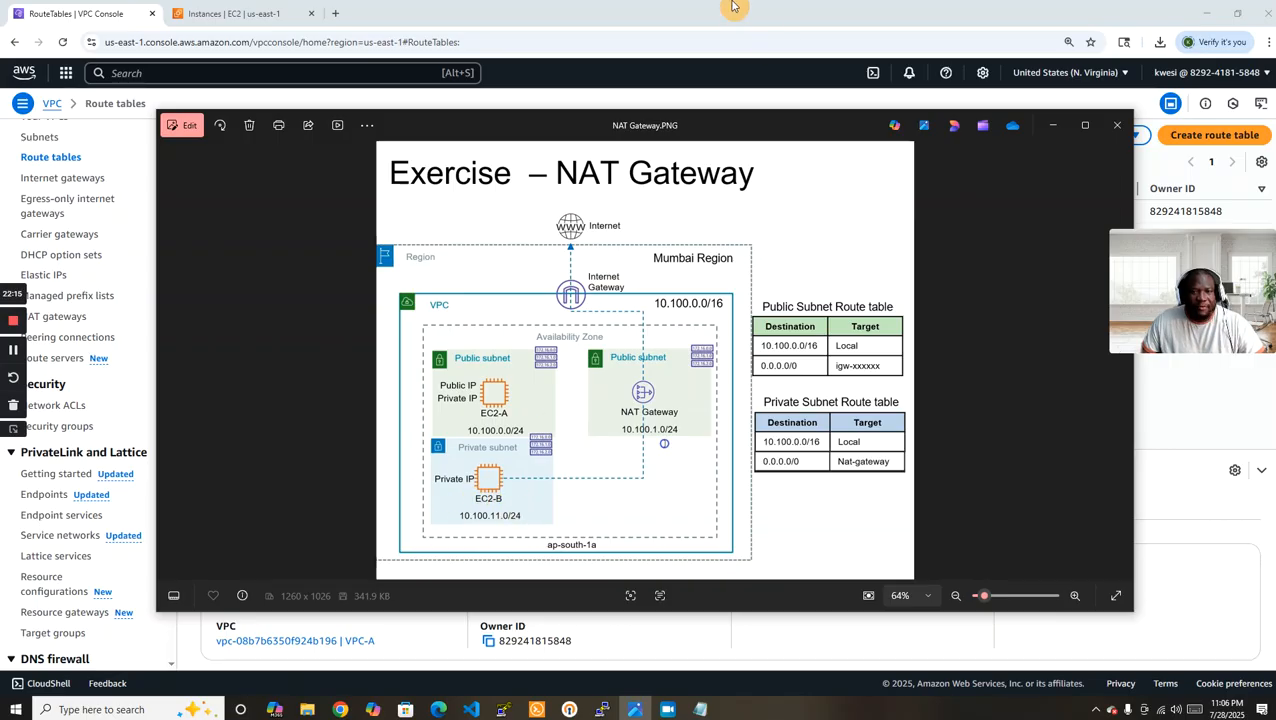
pyautogui.hotkey('alt', 'Tab')
# Select only the VPC-A-PrivateSubnet1-RT route table and open its routes for editing.
pyautogui.click(203, 256)
pyautogui.click(203, 279)
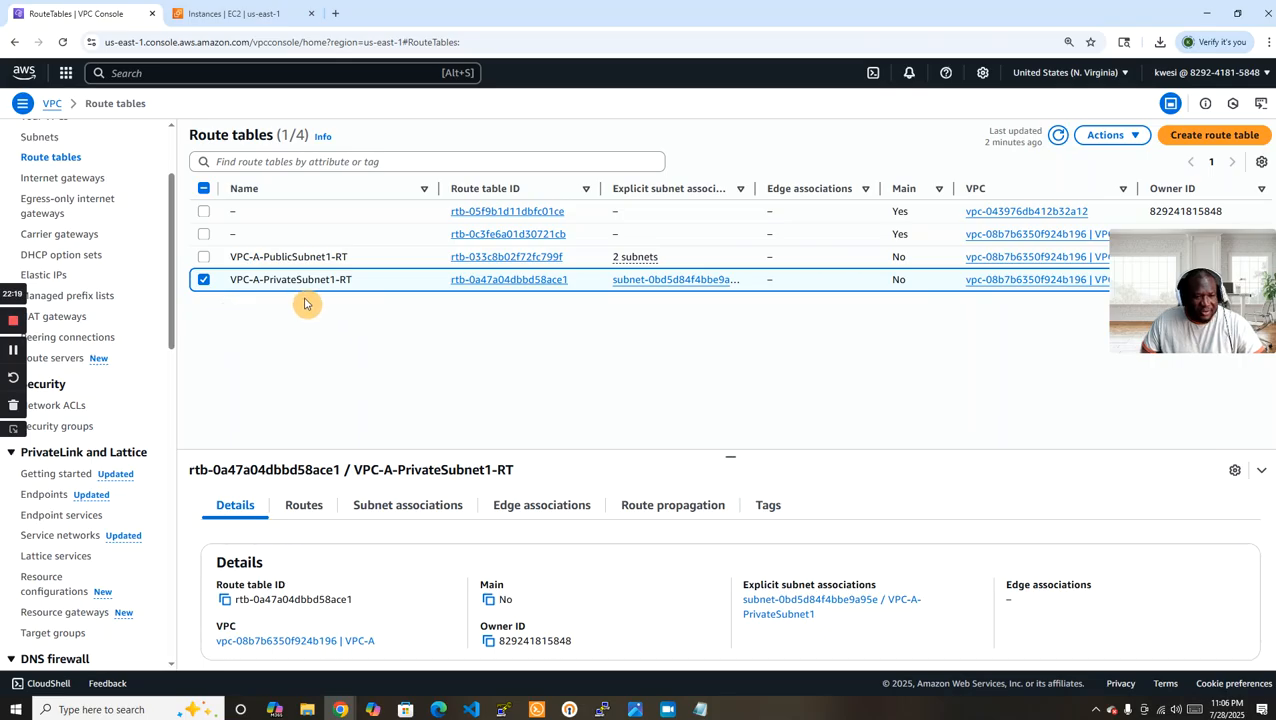
pyautogui.click(313, 514)
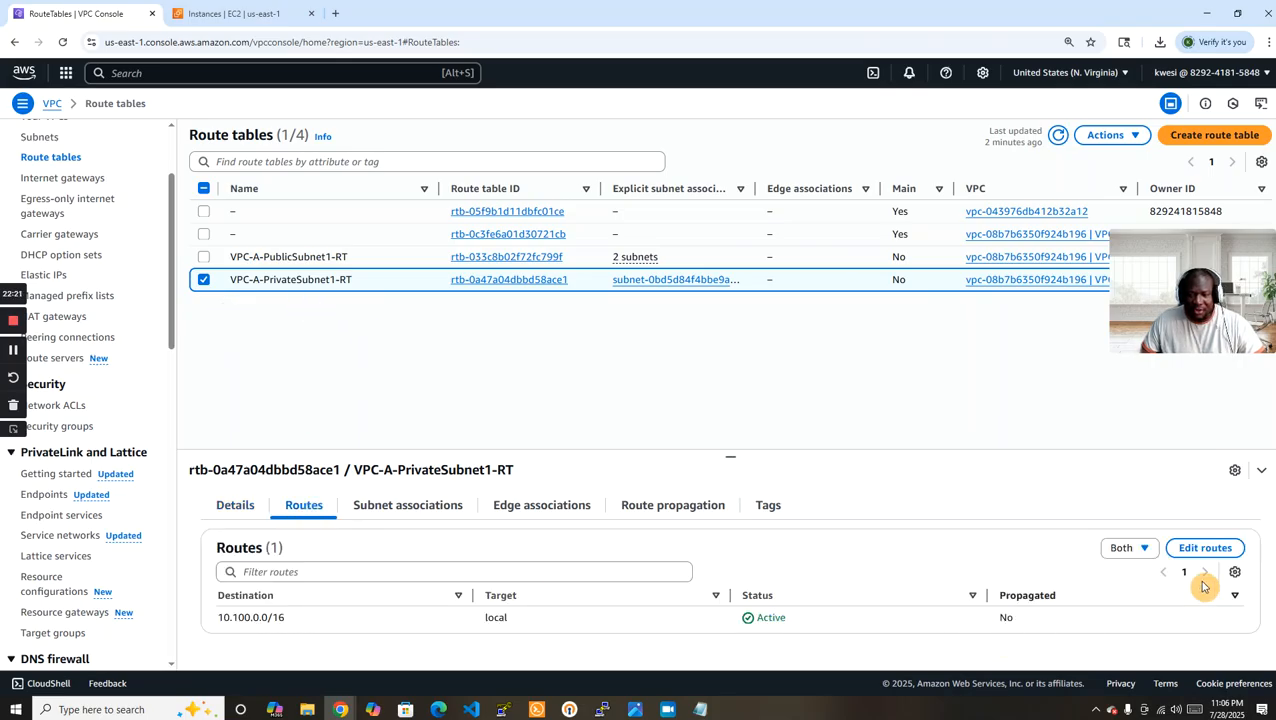
pyautogui.click(1209, 550)
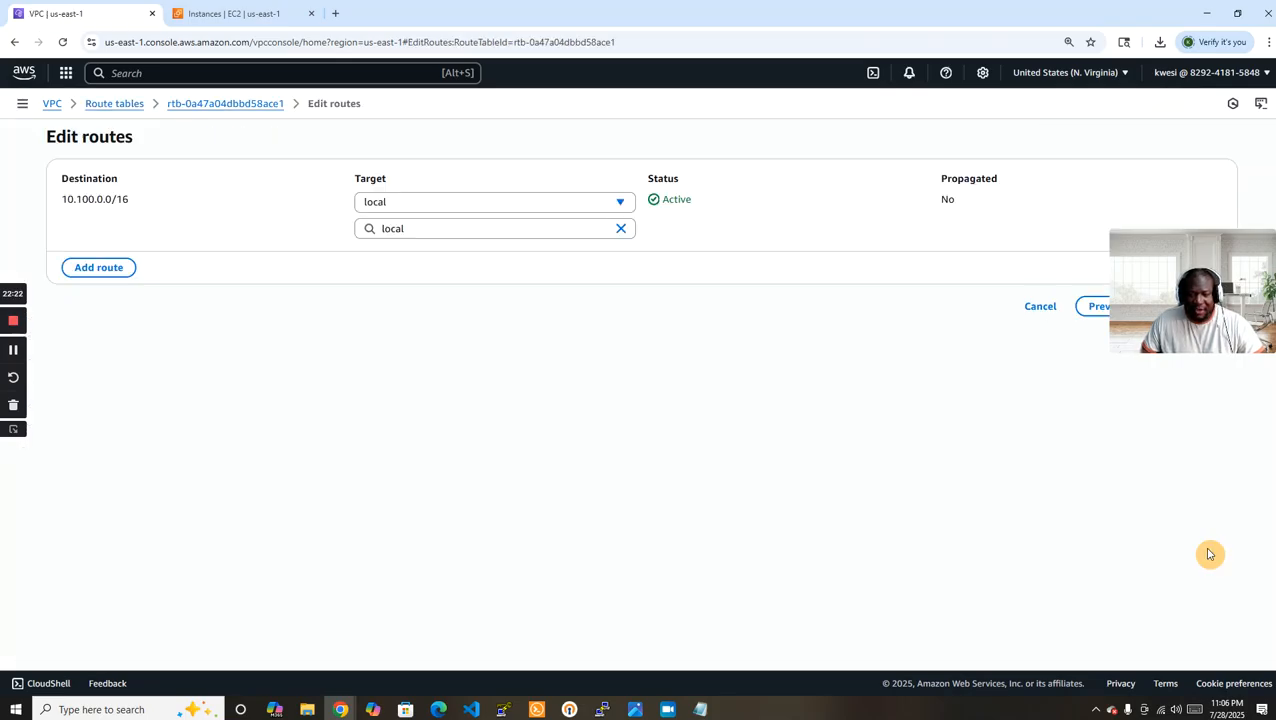
# Add a 0.0.0.0/0 route targeting the VPC-A-NATGW NAT gateway to the private route table and save the changes.
pyautogui.click(113, 266)
pyautogui.click(114, 256)
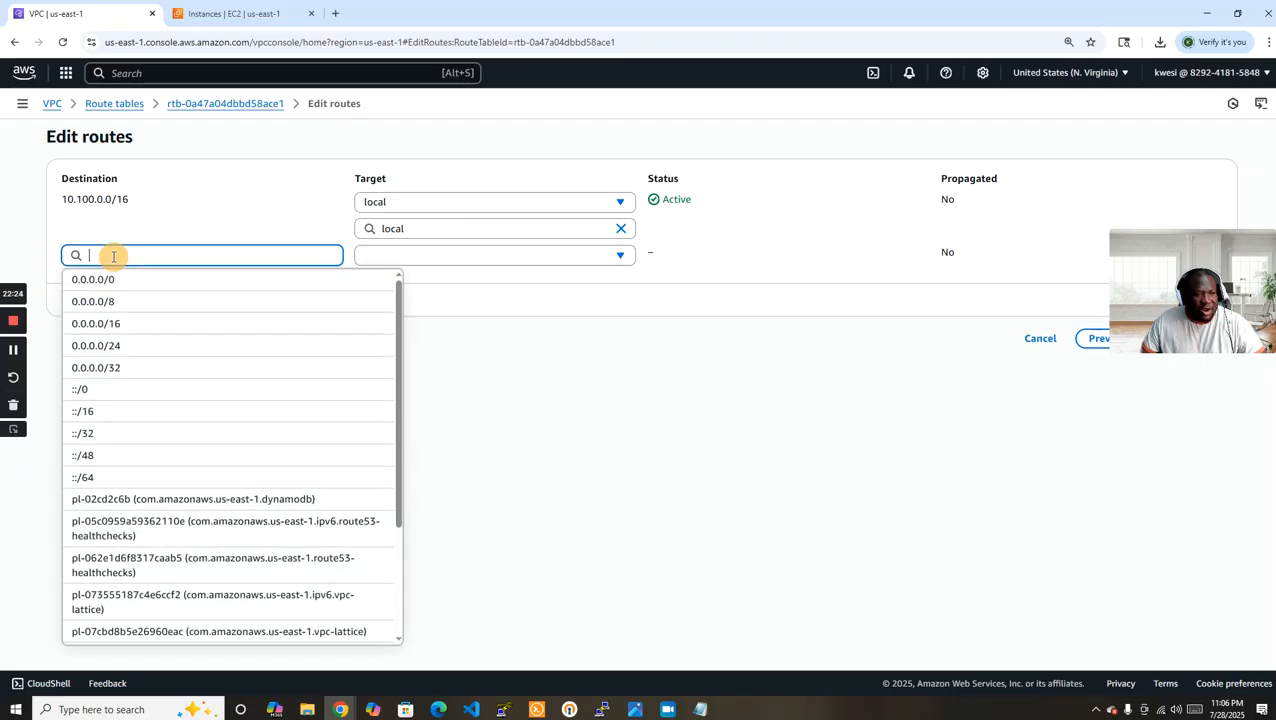
pyautogui.click(182, 285)
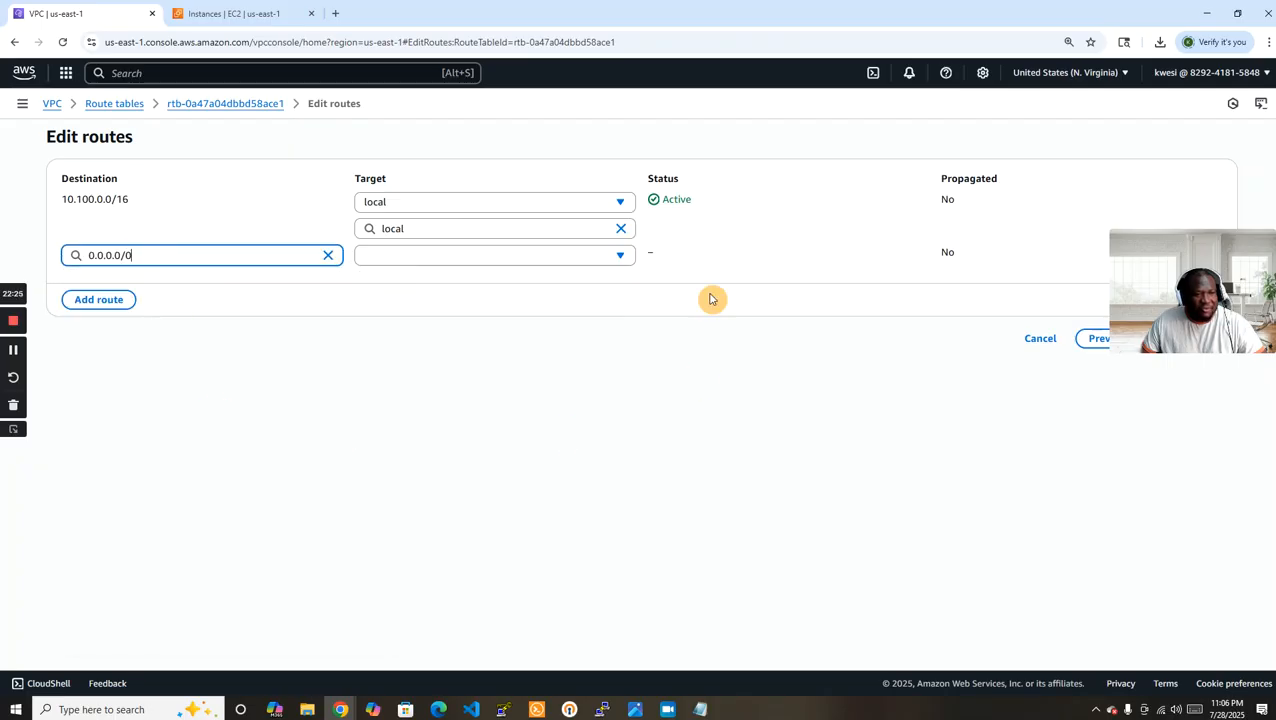
pyautogui.click(537, 258)
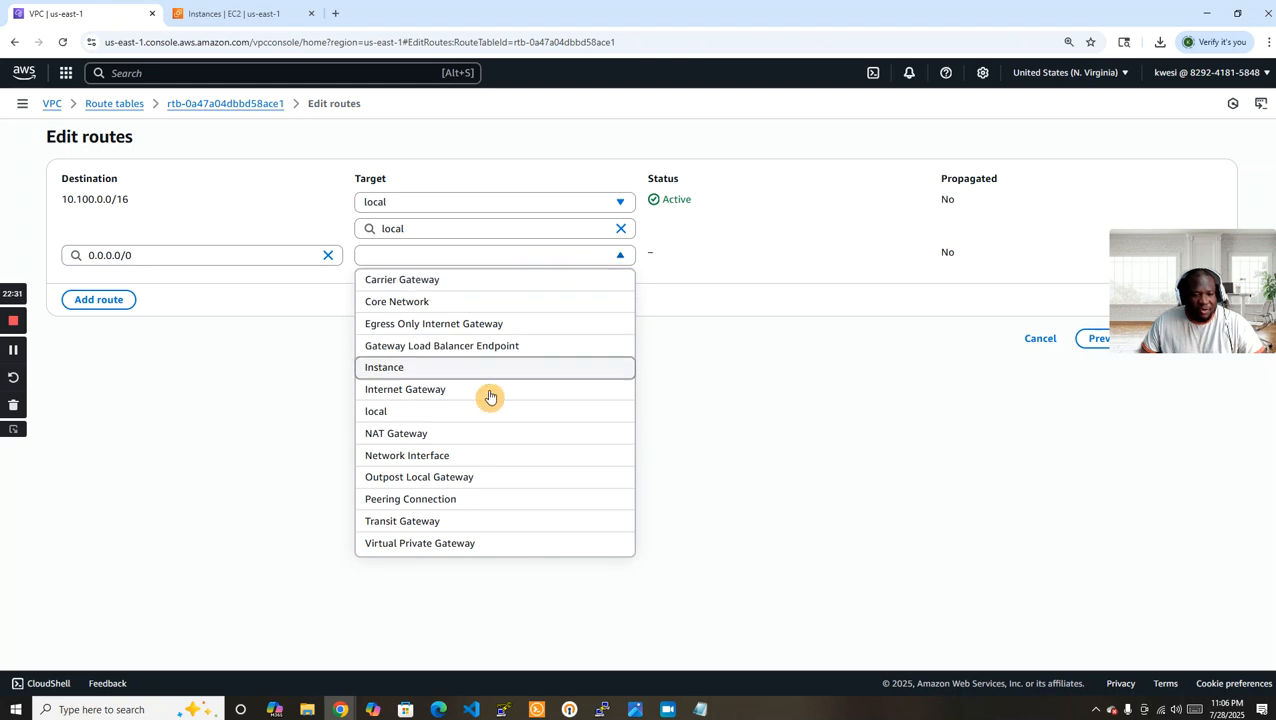
pyautogui.click(439, 434)
pyautogui.click(459, 283)
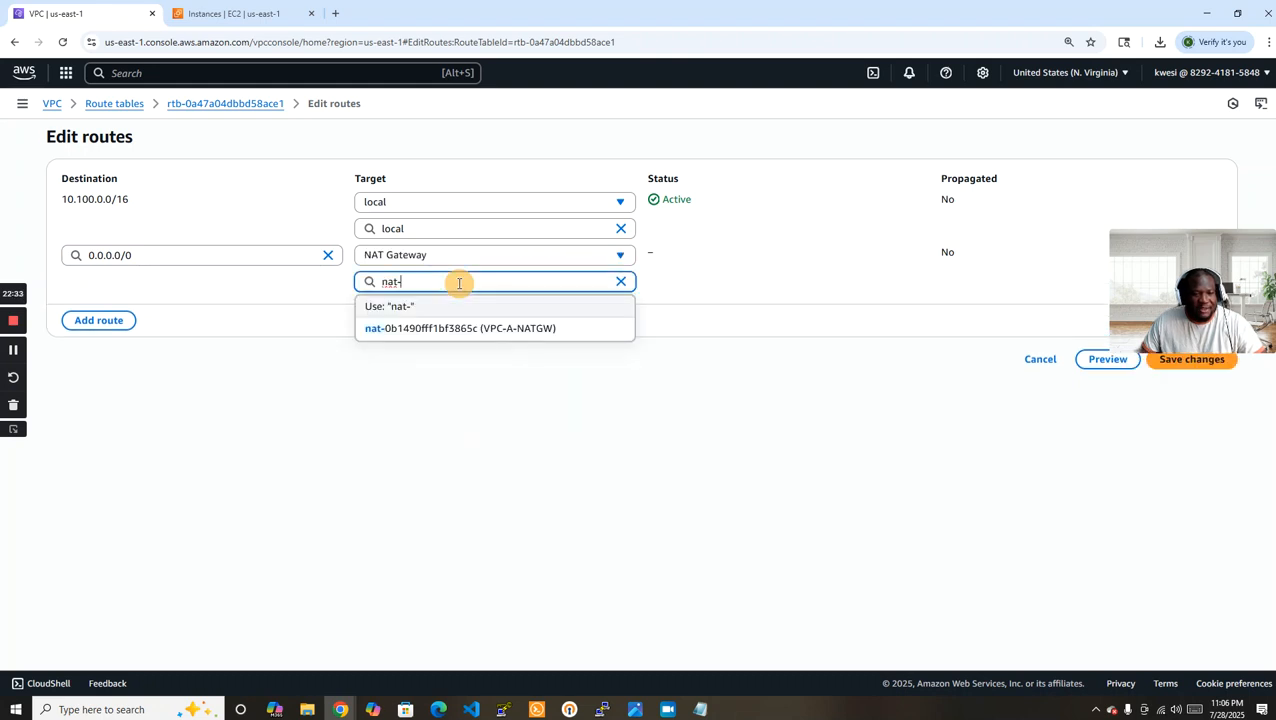
pyautogui.click(478, 333)
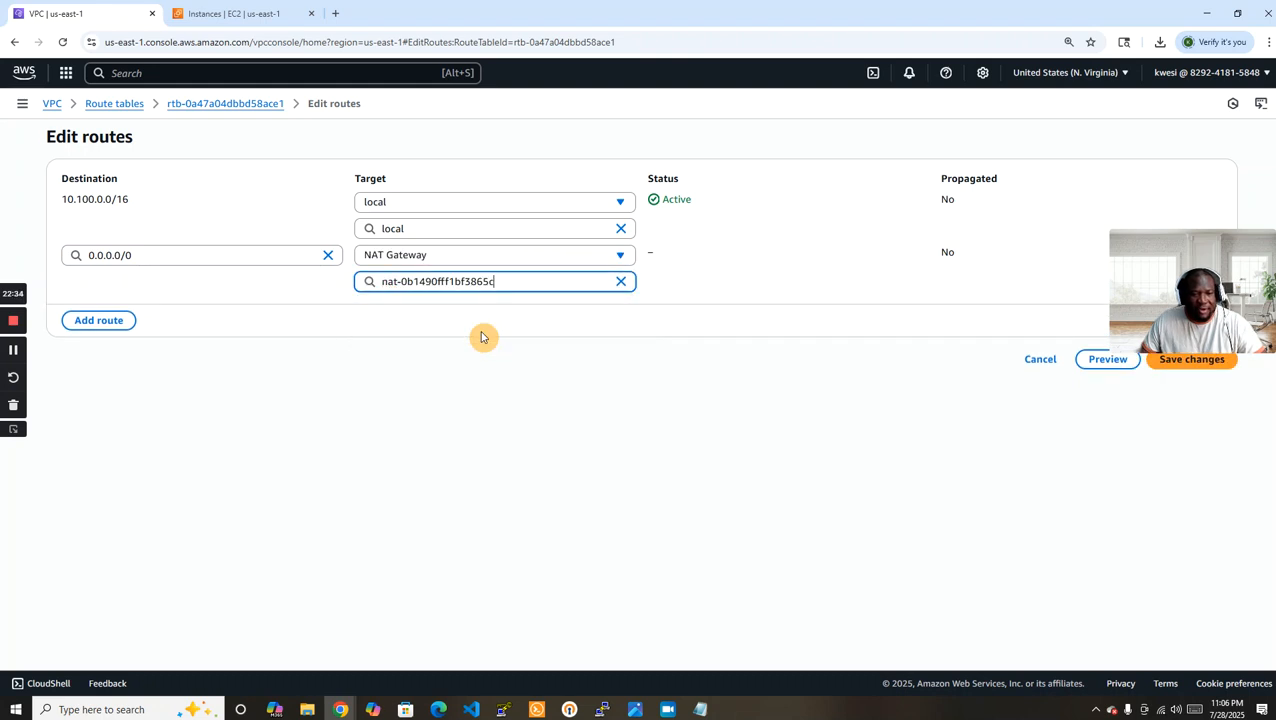
pyautogui.click(1190, 364)
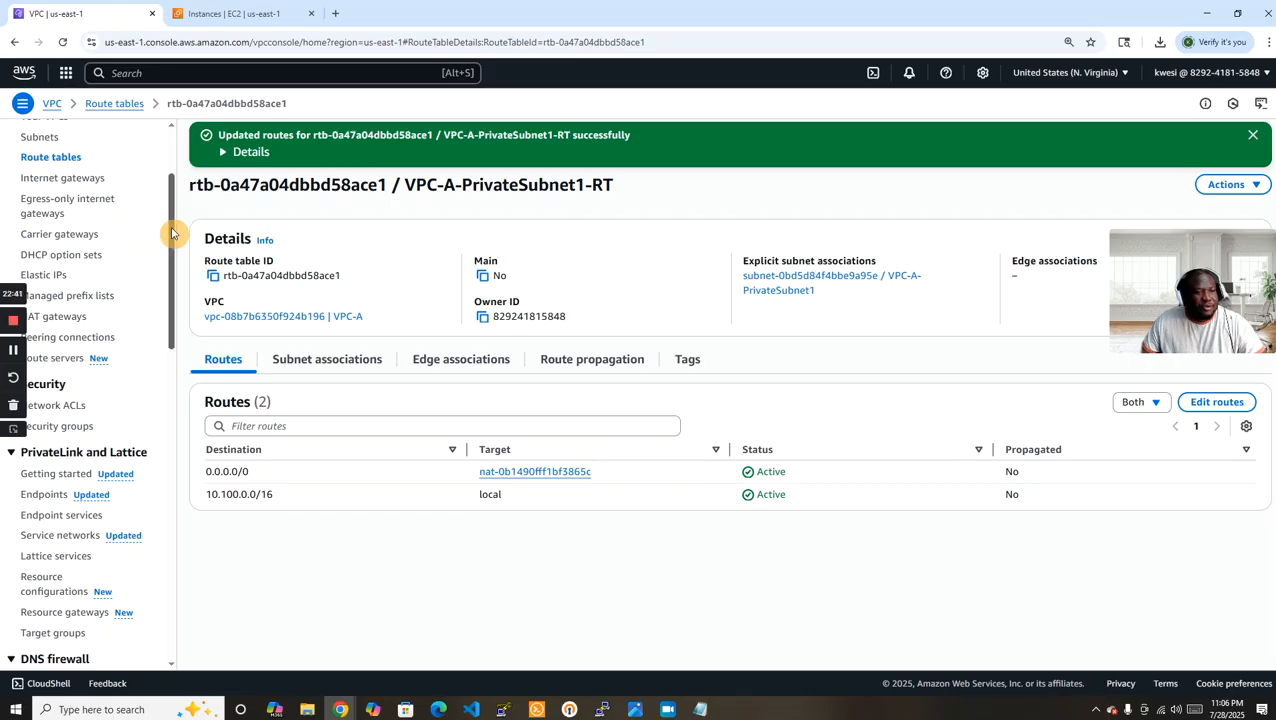
# Check the refreshed state of VPC-A-NATGW in the NAT gateways list, and review EC2-B's running ping output in the PuTTY terminal.
pyautogui.click(58, 316)
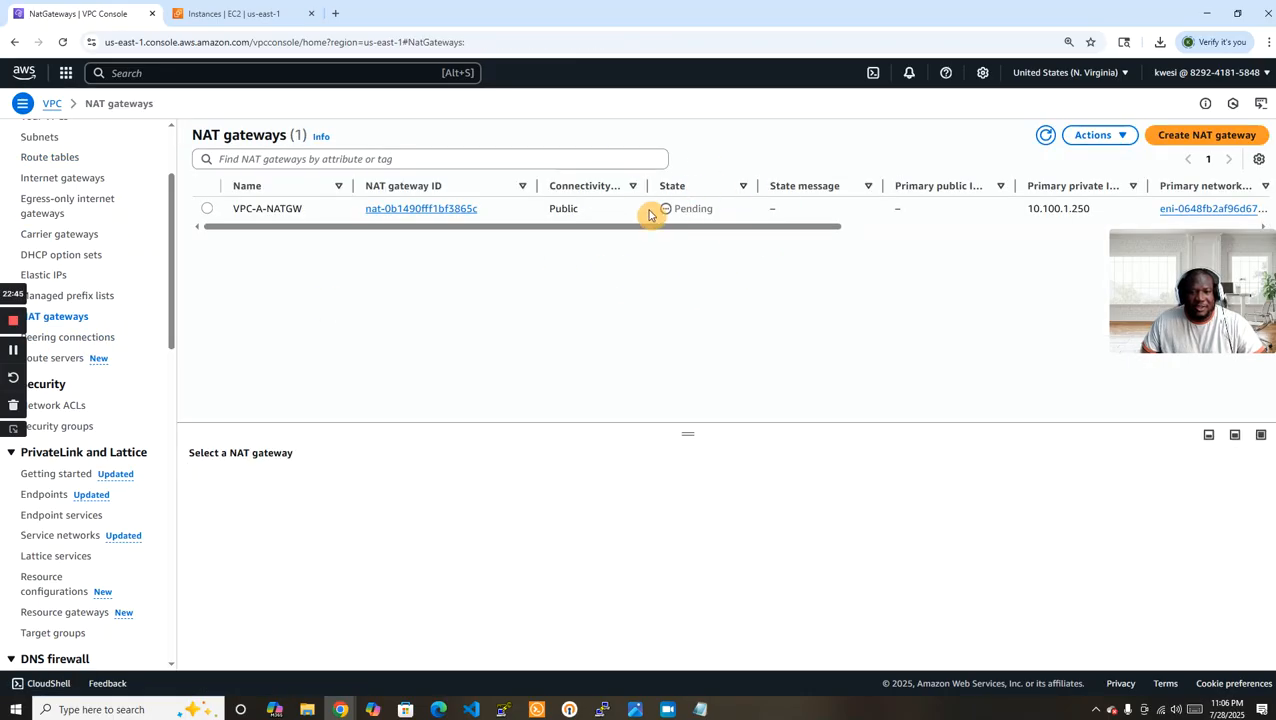
pyautogui.click(1045, 135)
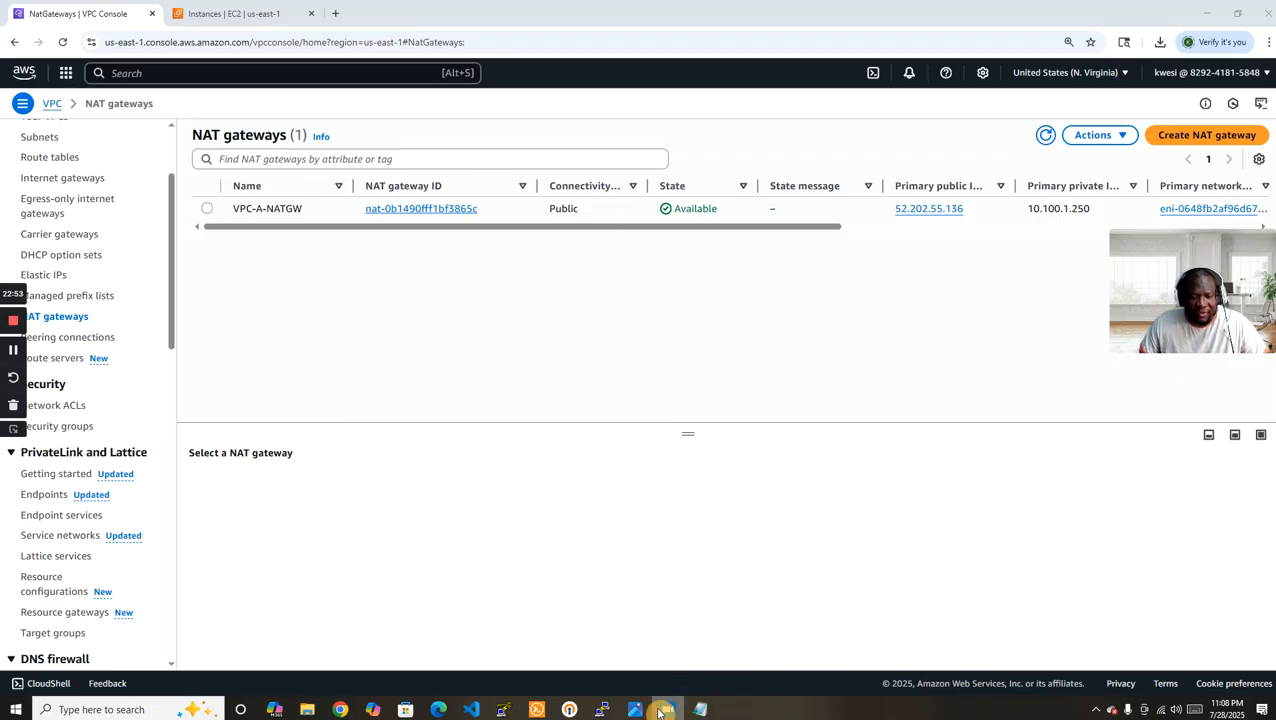
pyautogui.click(602, 709)
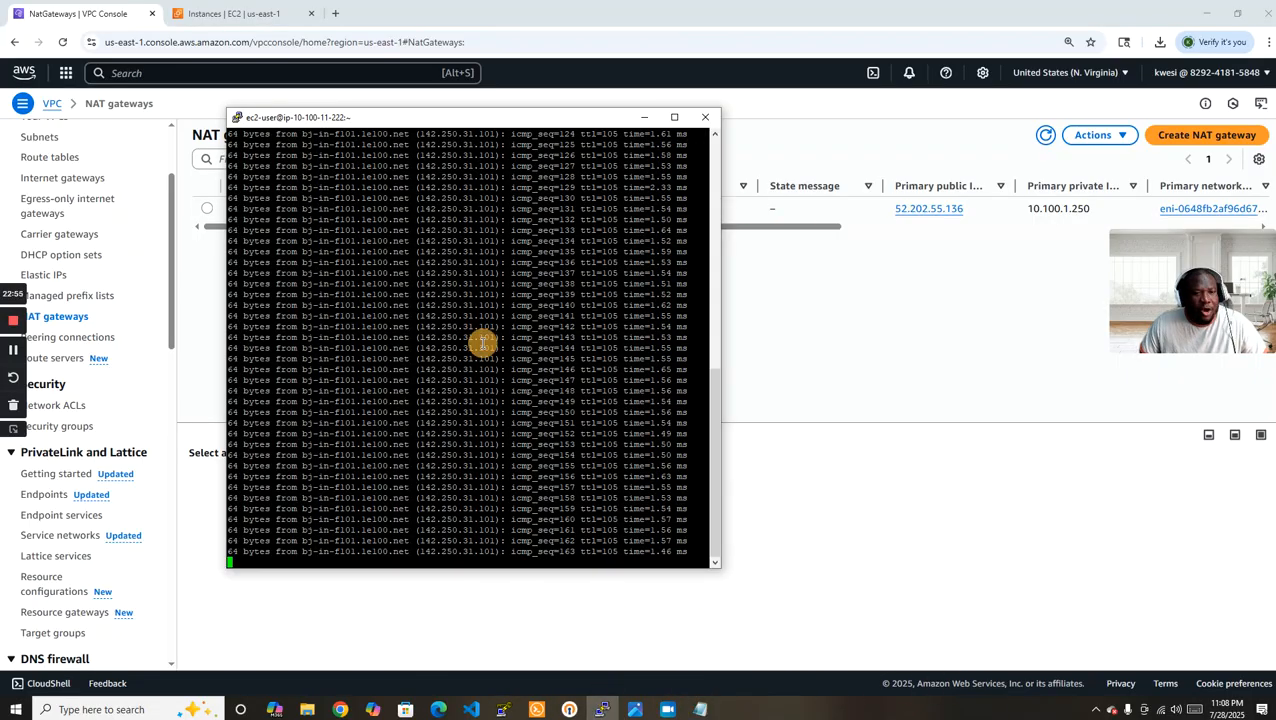
pyautogui.scroll(10, 495, 365)
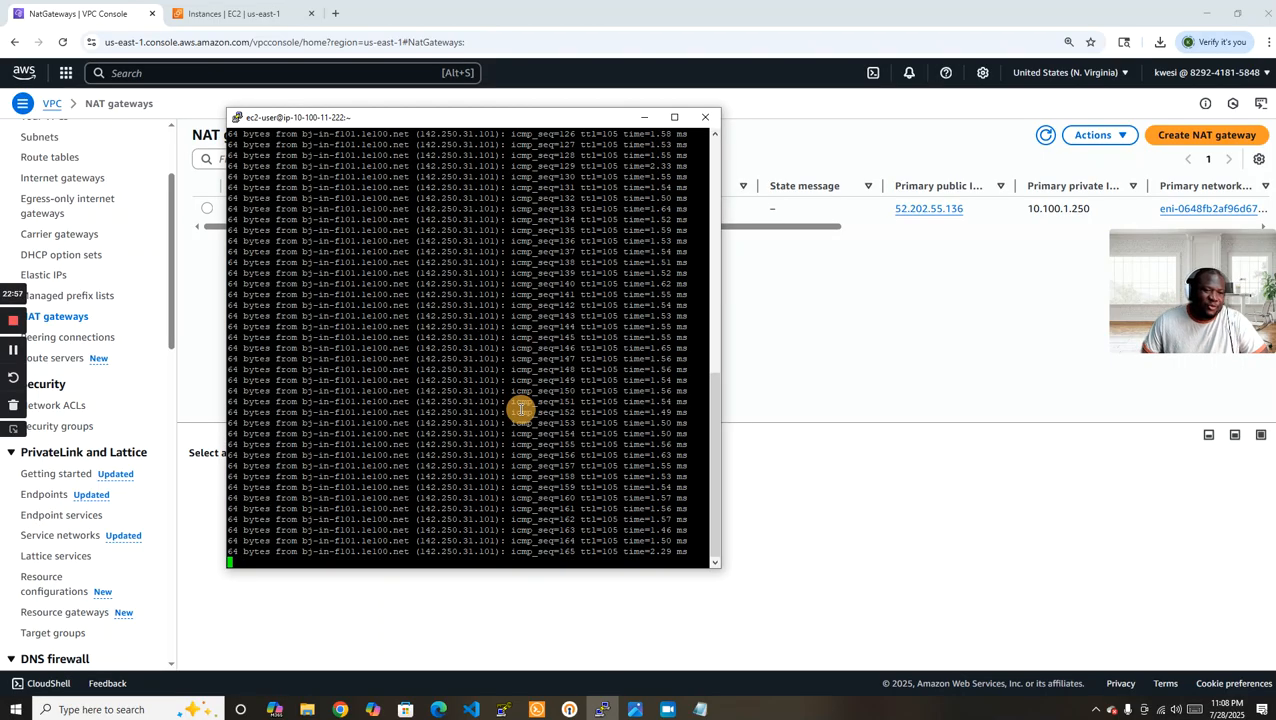
pyautogui.moveTo(712, 405); pyautogui.dragTo(716, 275)
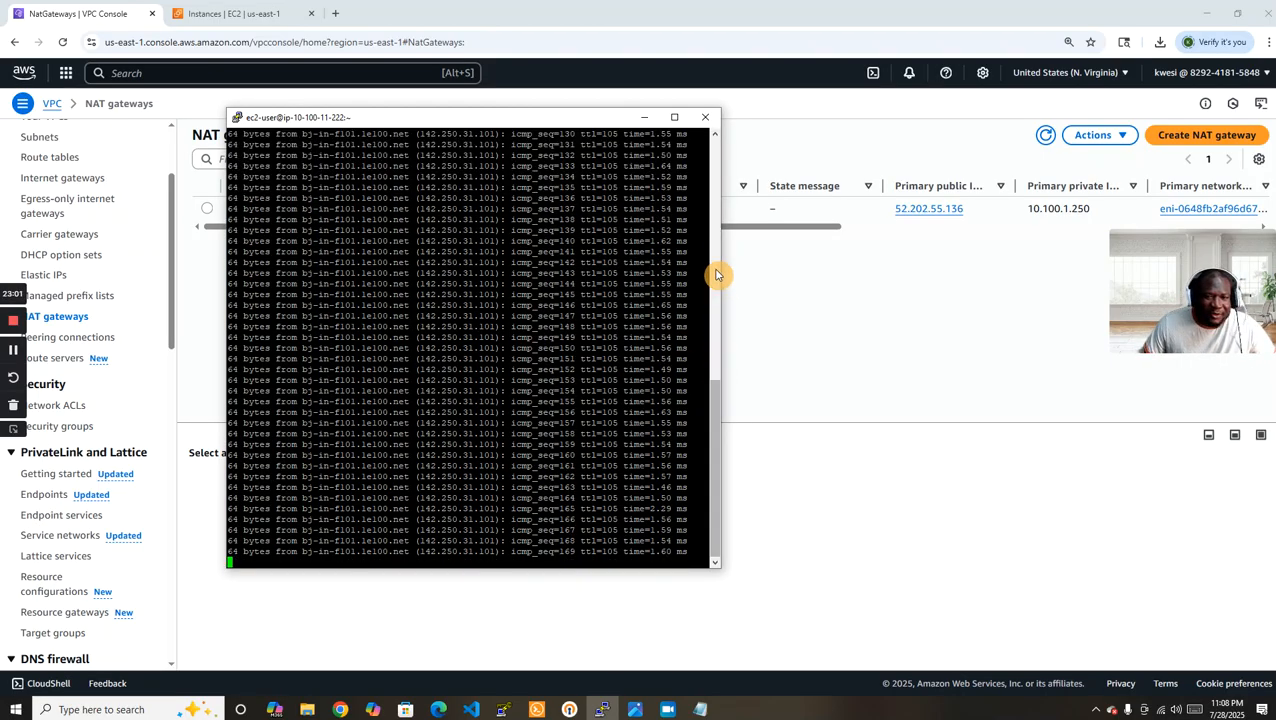
pyautogui.moveTo(717, 403); pyautogui.dragTo(720, 252)
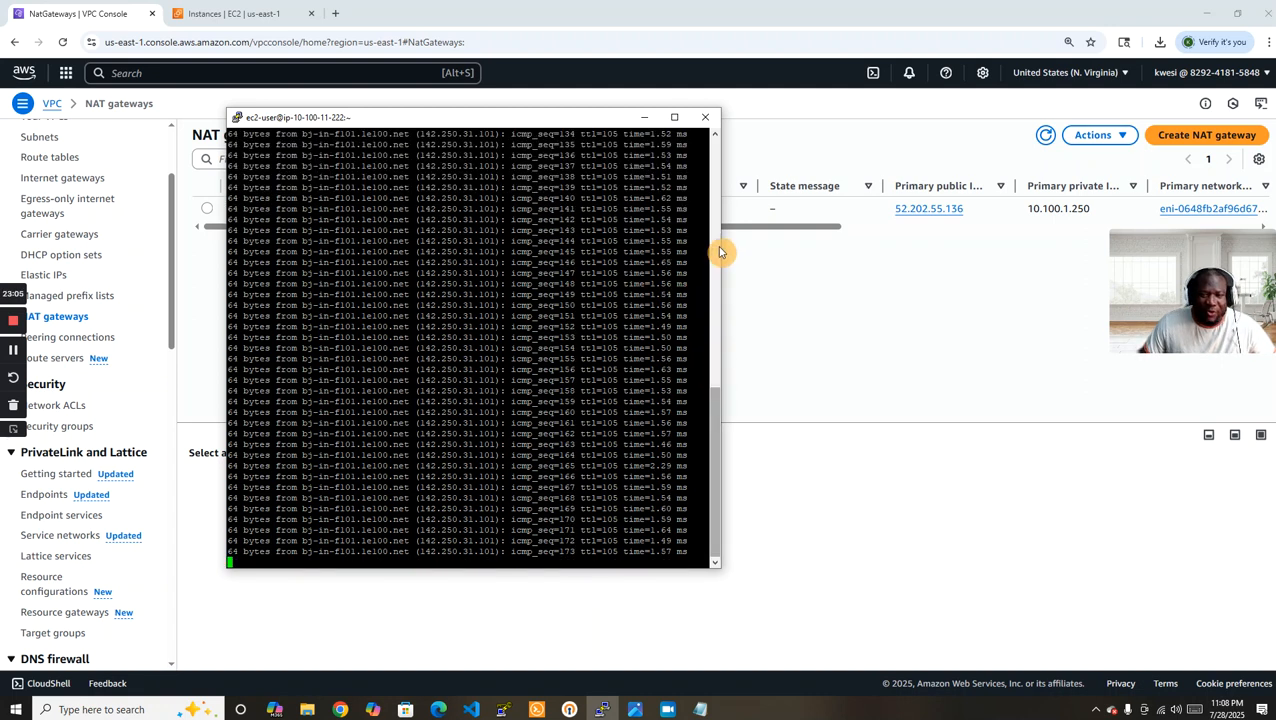
pyautogui.moveTo(715, 413); pyautogui.dragTo(720, 262)
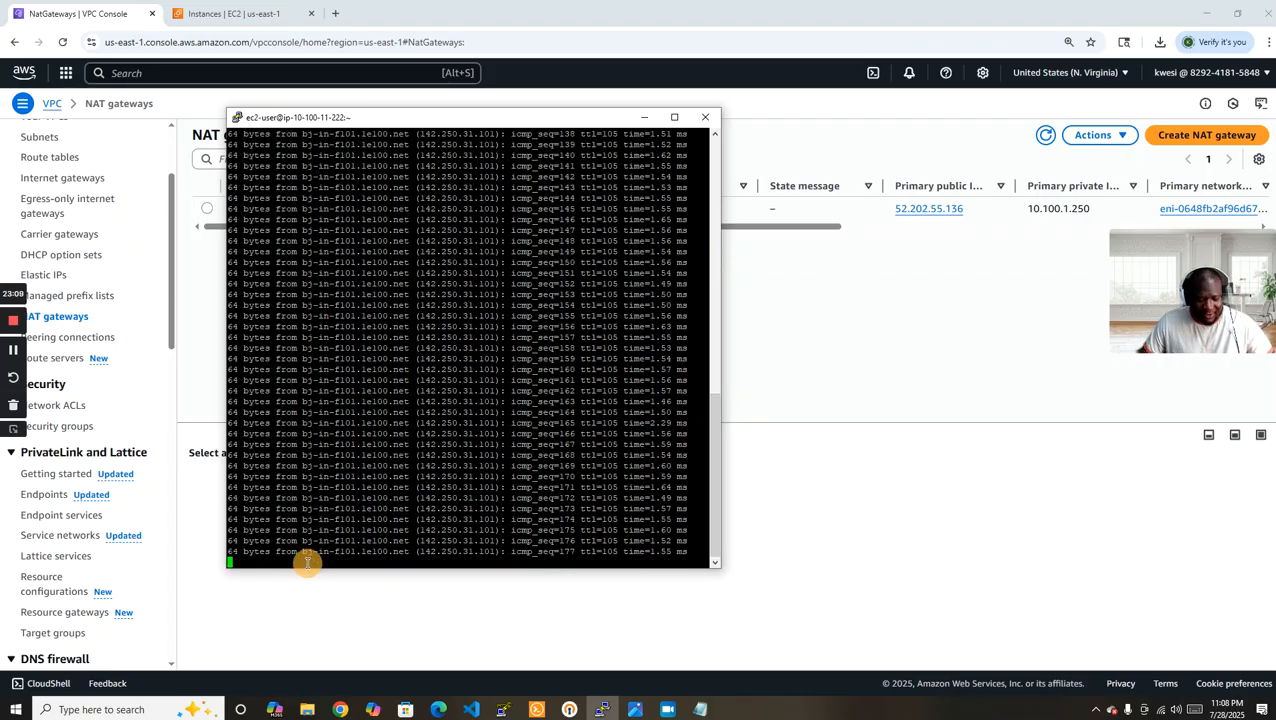
# Stop the running ping, clear the terminal, and ping google.com again from EC2-B.
pyautogui.hotkey('ctrl', 'c')
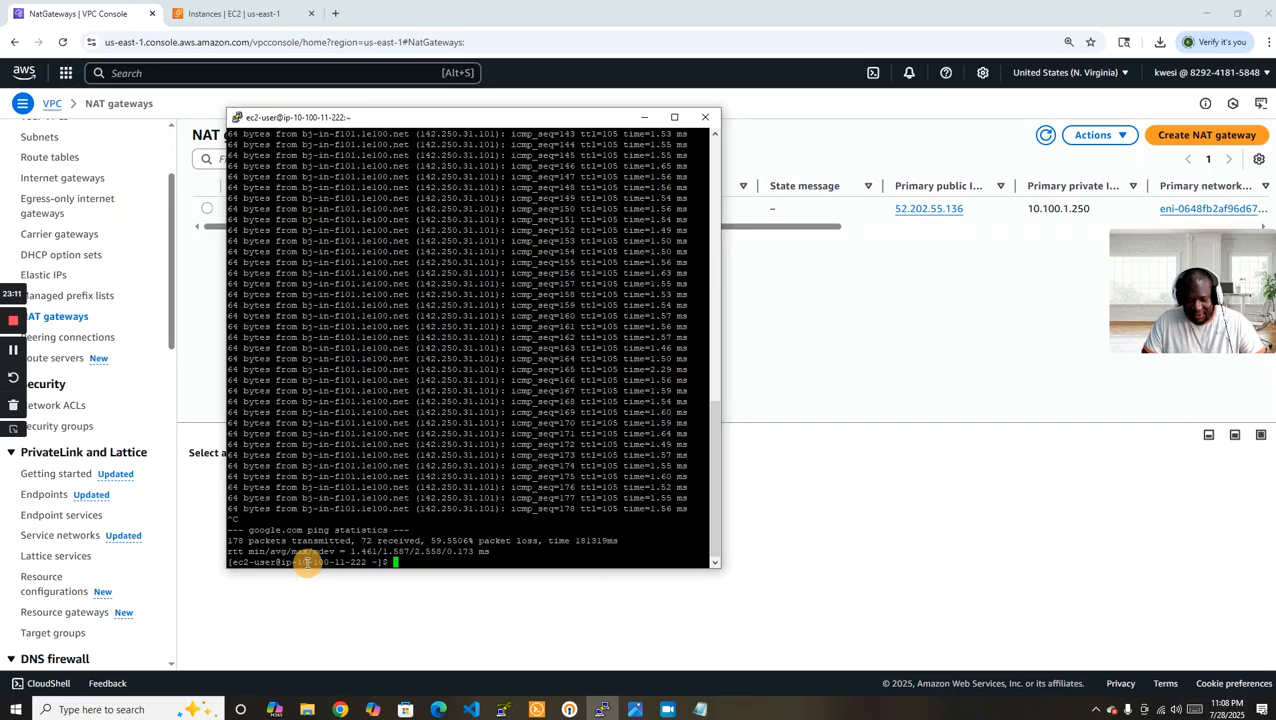
pyautogui.hotkey('ctrl', 'l')
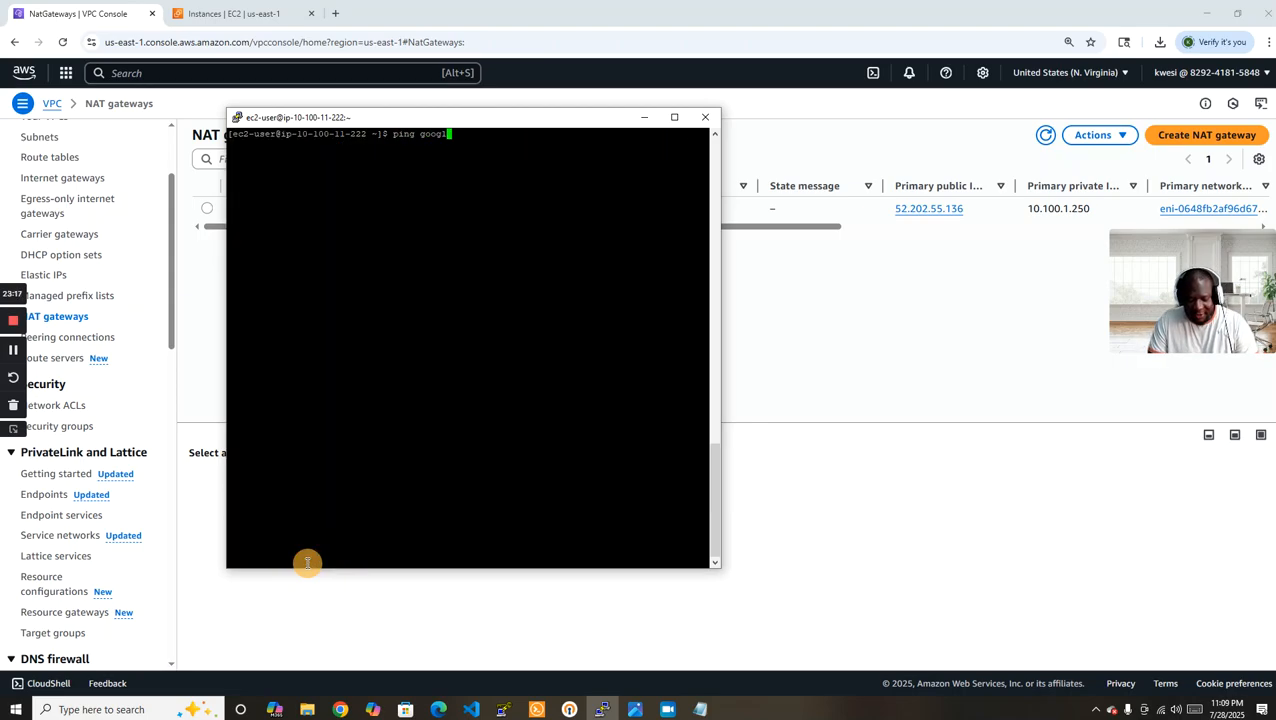
pyautogui.press('Return')
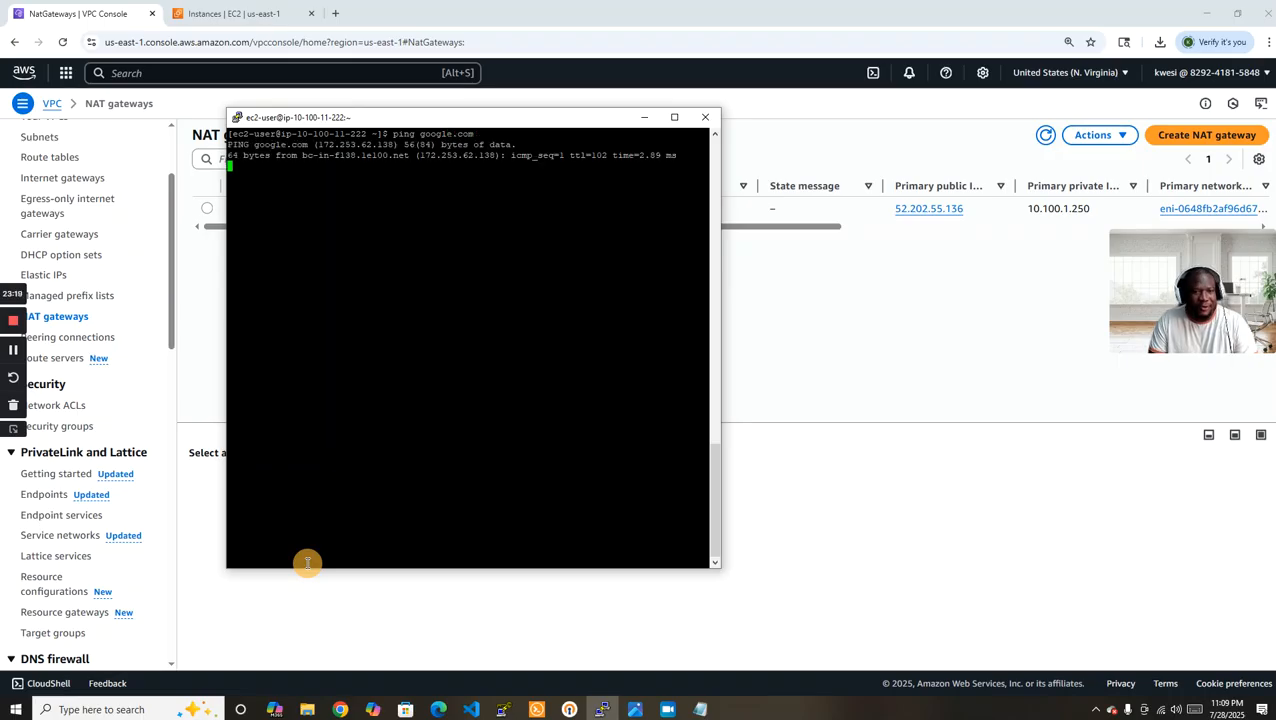